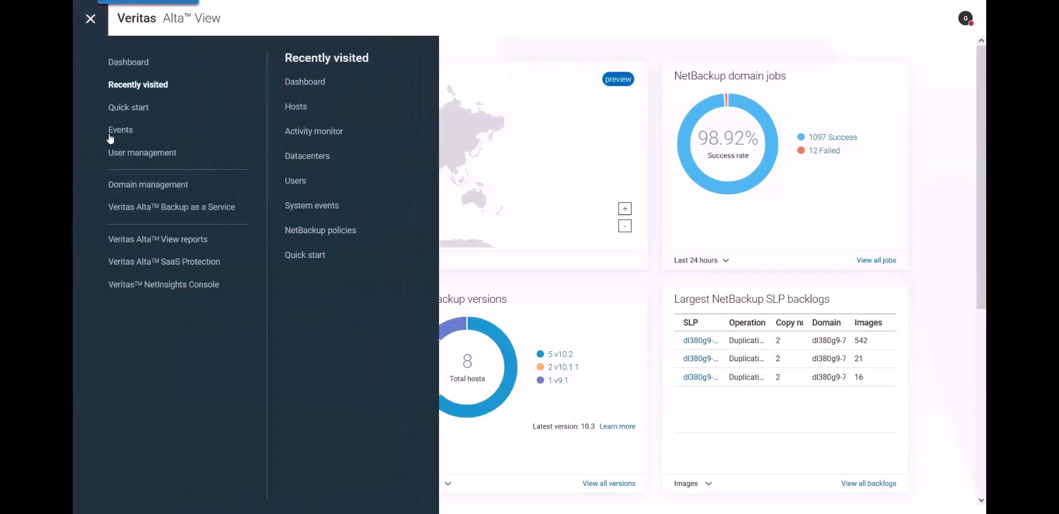
Open Veritas Alta View reports and display the inventory reports for the Backup Servers object.
click(142, 241)
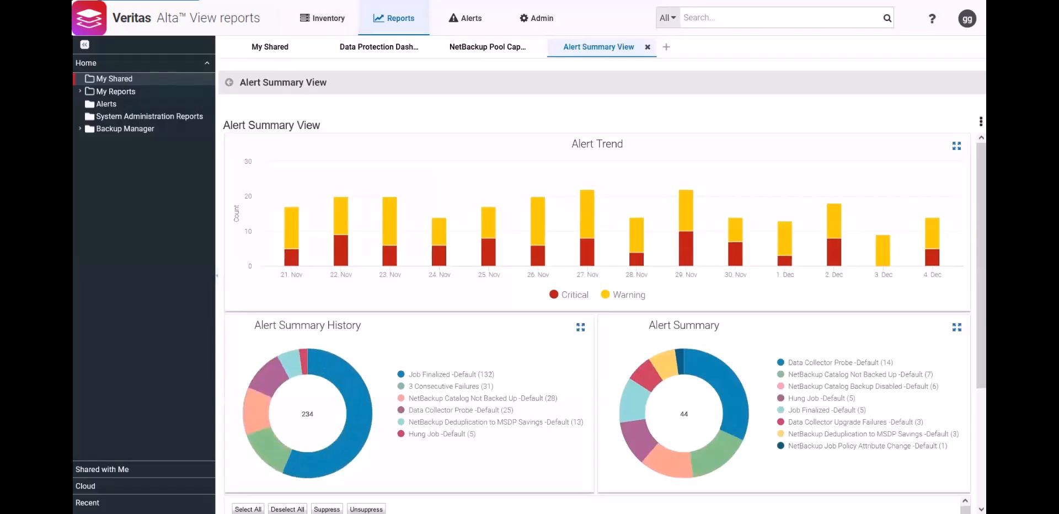
click(320, 23)
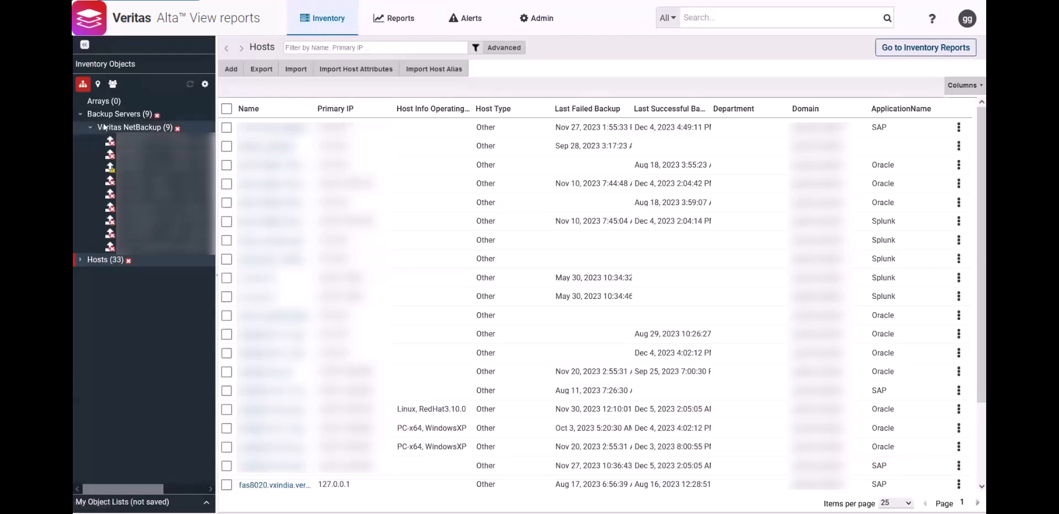
click(130, 116)
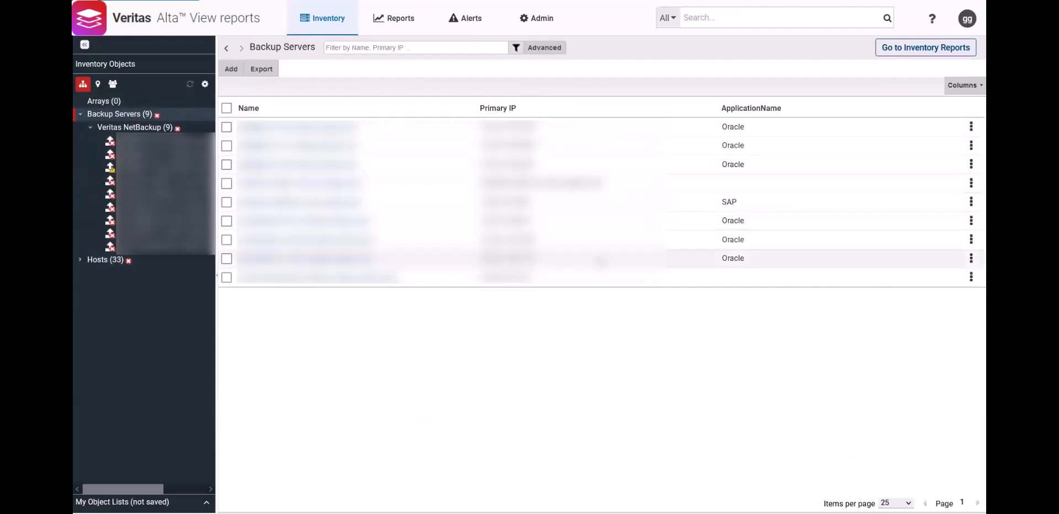
click(932, 49)
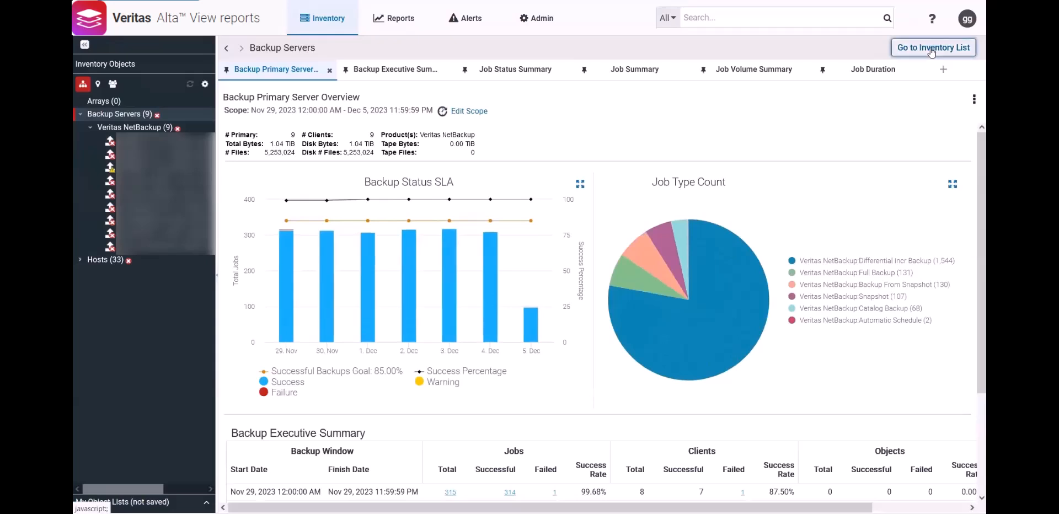
click(932, 49)
click(932, 49)
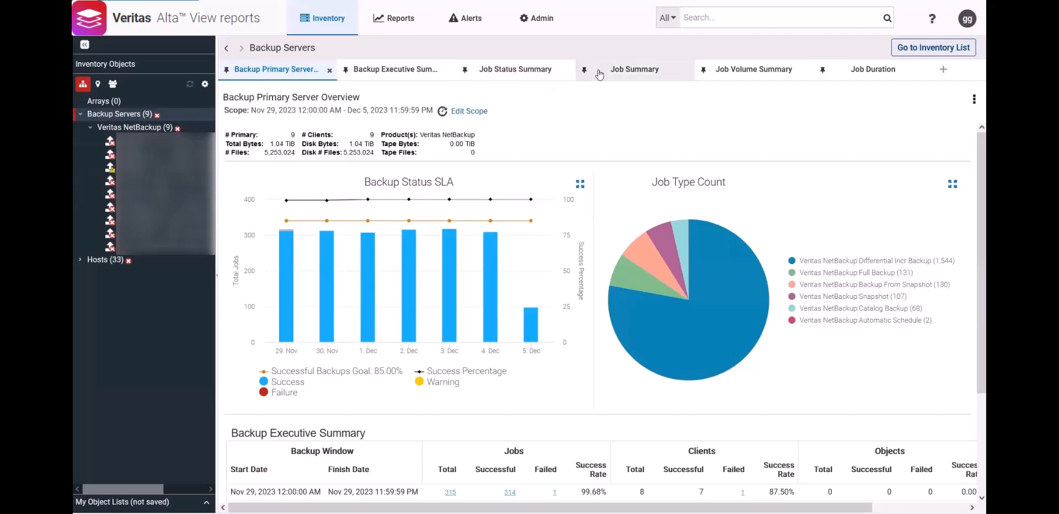
Add the NetBackup Audit Report to the Backup Servers inventory reports.
click(943, 71)
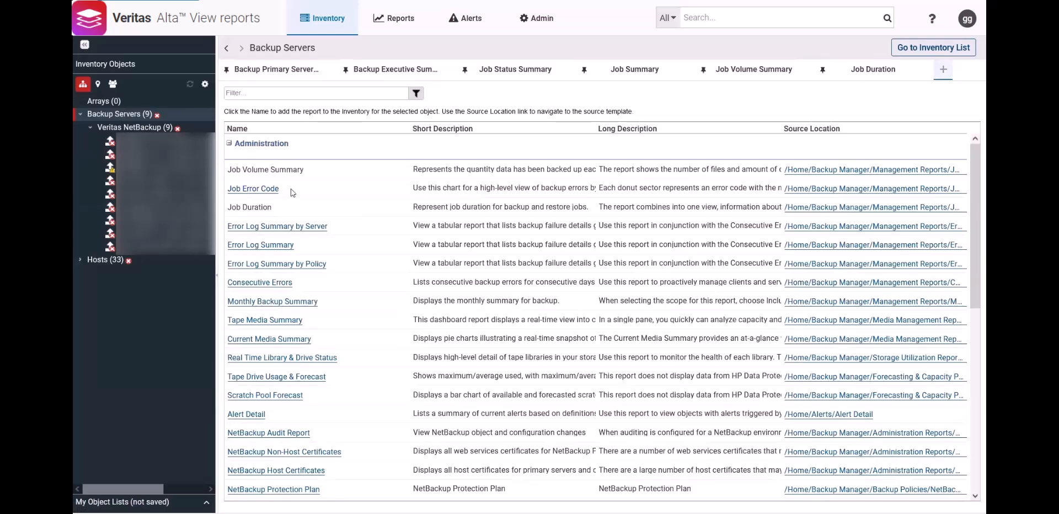
scroll(292, 193, down, 2)
scroll(292, 193, down, 2)
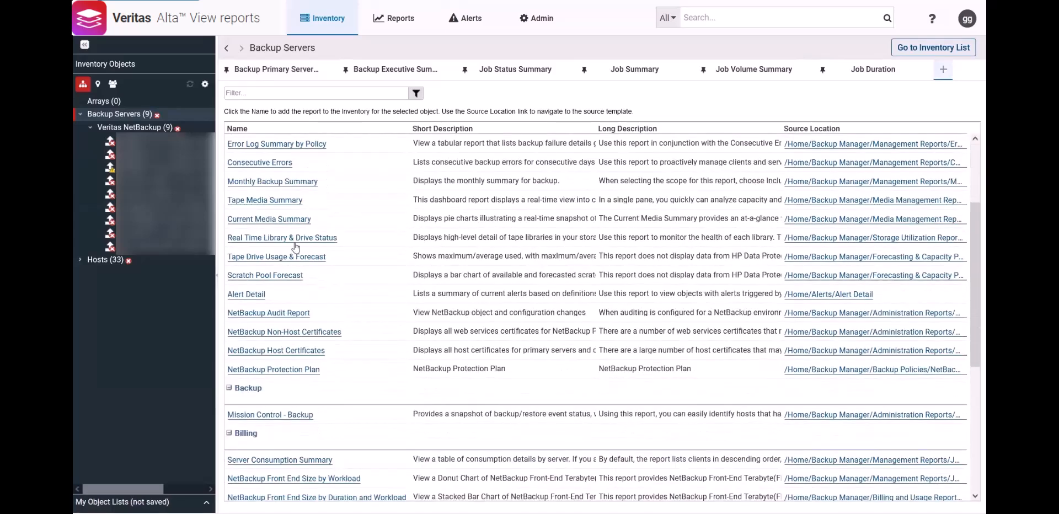
click(270, 313)
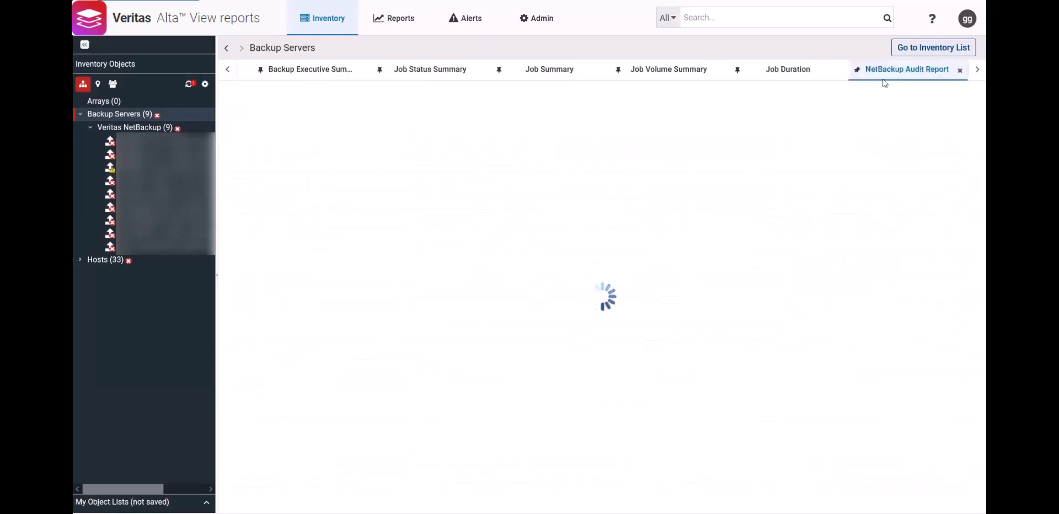
Review the Job Status Summary and Job Summary reports and the Veritas NetBackup primary server overview, including its Backup Executive Summary.
click(415, 79)
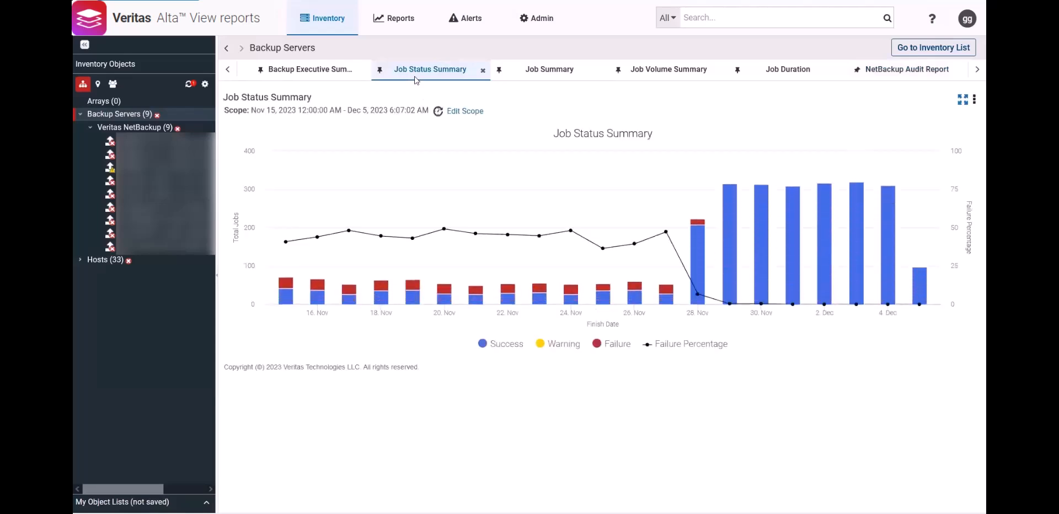
click(529, 79)
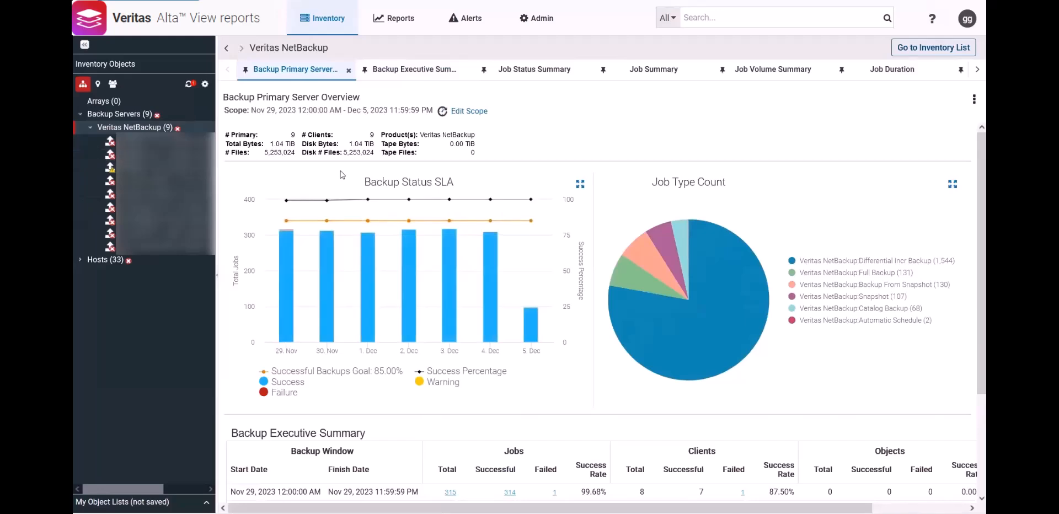
scroll(552, 331, down, 3)
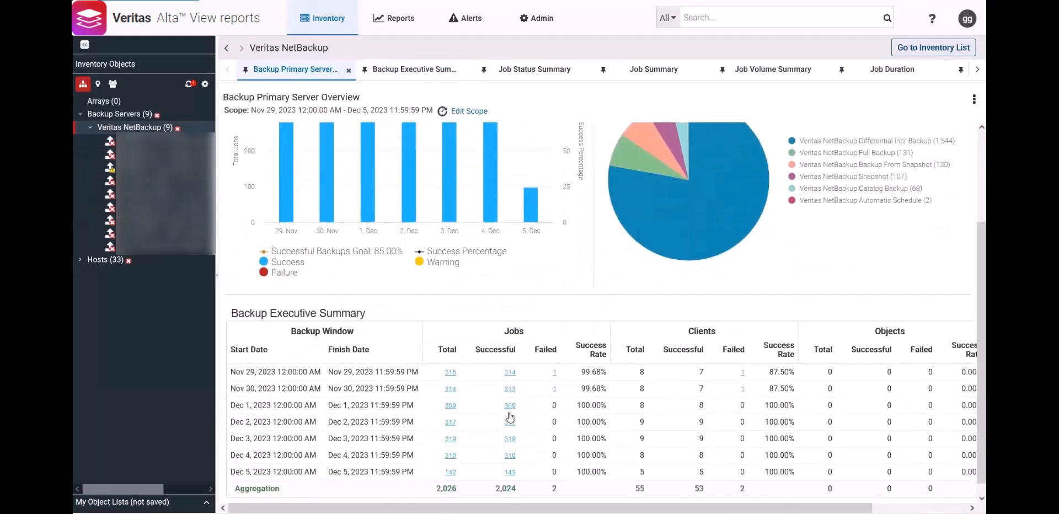
scroll(508, 416, up, 3)
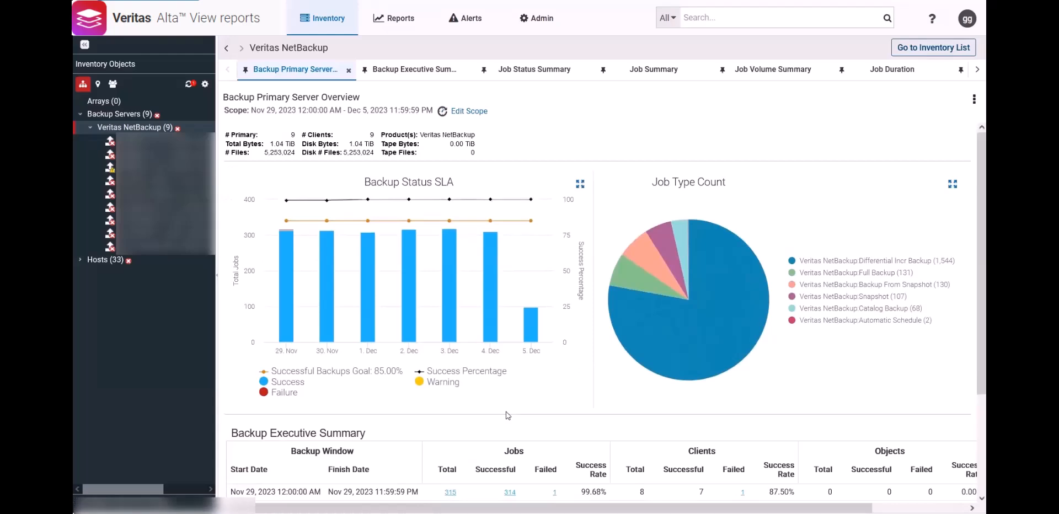
scroll(505, 401, down, 3)
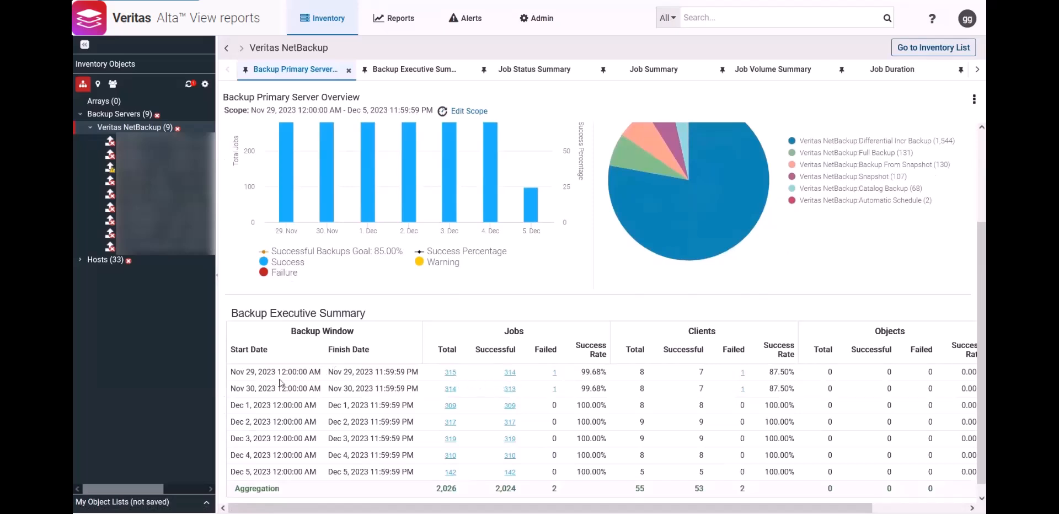
Drill into the failed job of Nov 29, 2023 from the Backup Executive Summary and open its Job Details report.
click(555, 373)
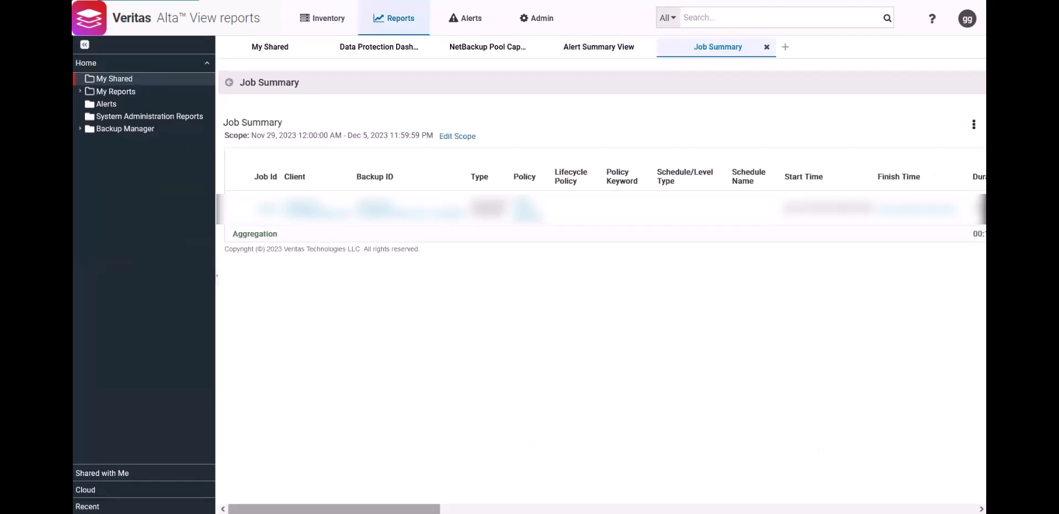
drag(334, 509, 396, 500)
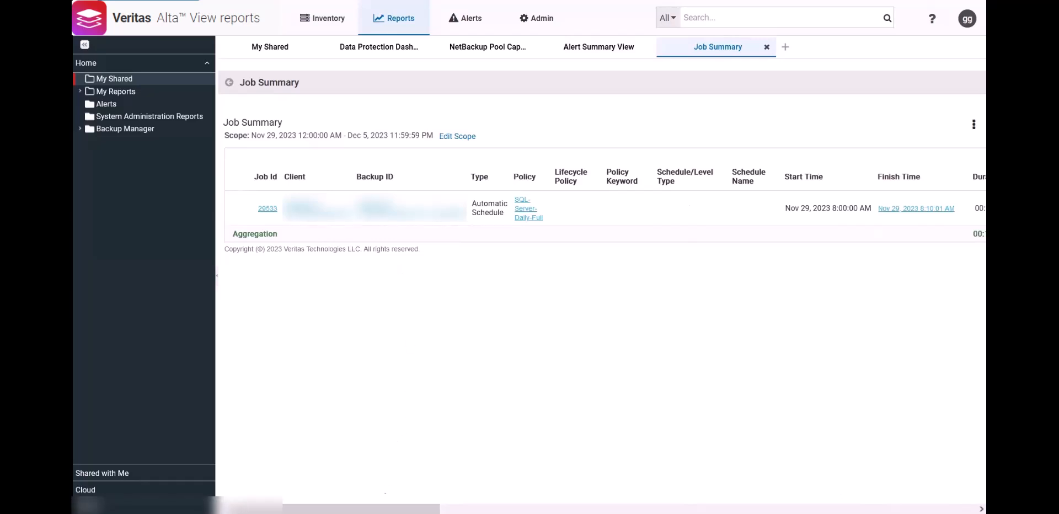
drag(334, 509, 392, 509)
scroll(825, 201, right, 4)
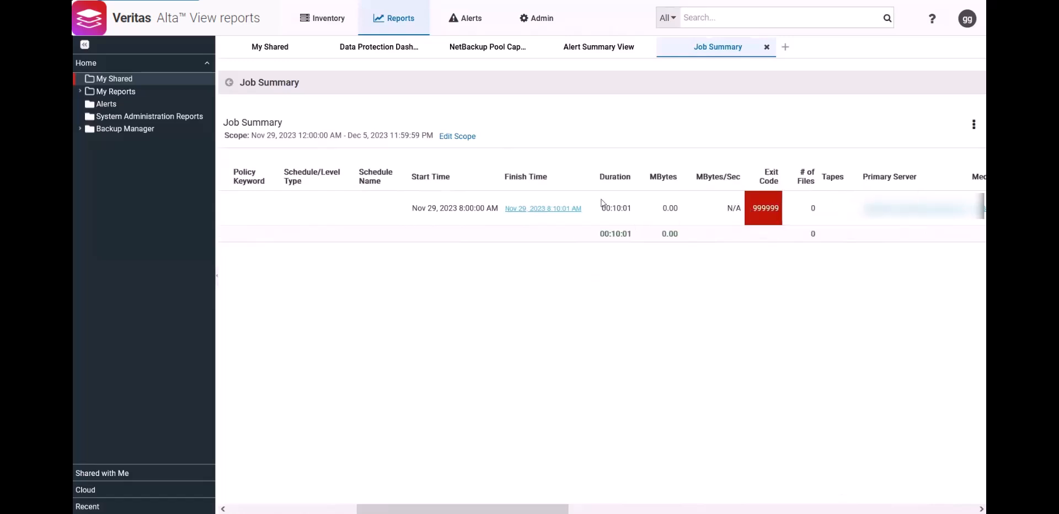
click(536, 208)
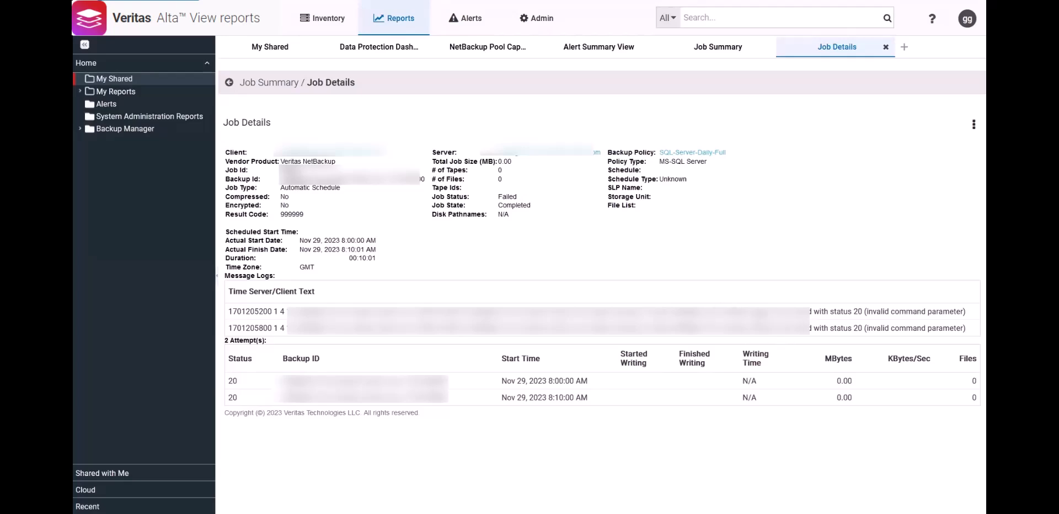
Return to the Veritas NetBackup overview and toggle the Success and Failure series in the Backup Status SLA chart, leaving only Failure hidden.
click(322, 18)
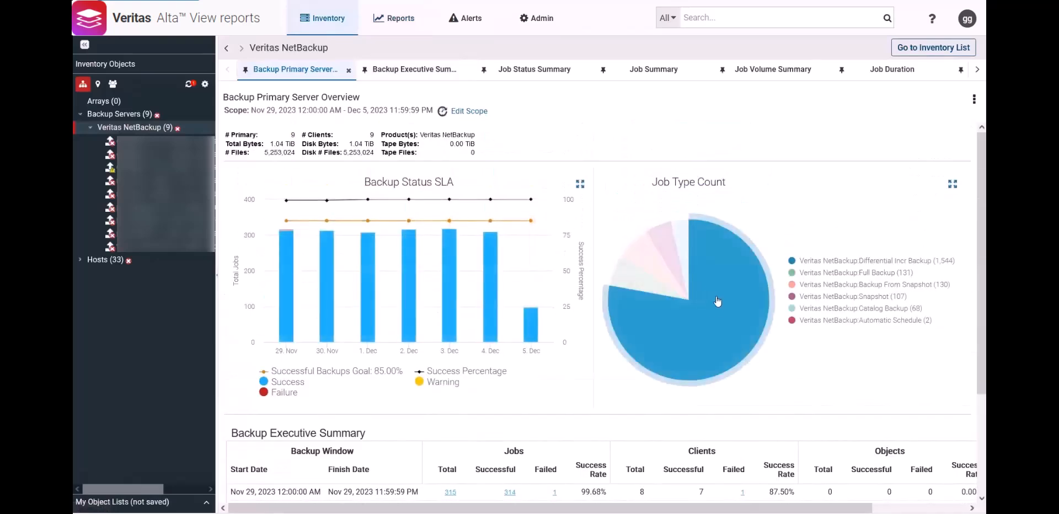
click(285, 383)
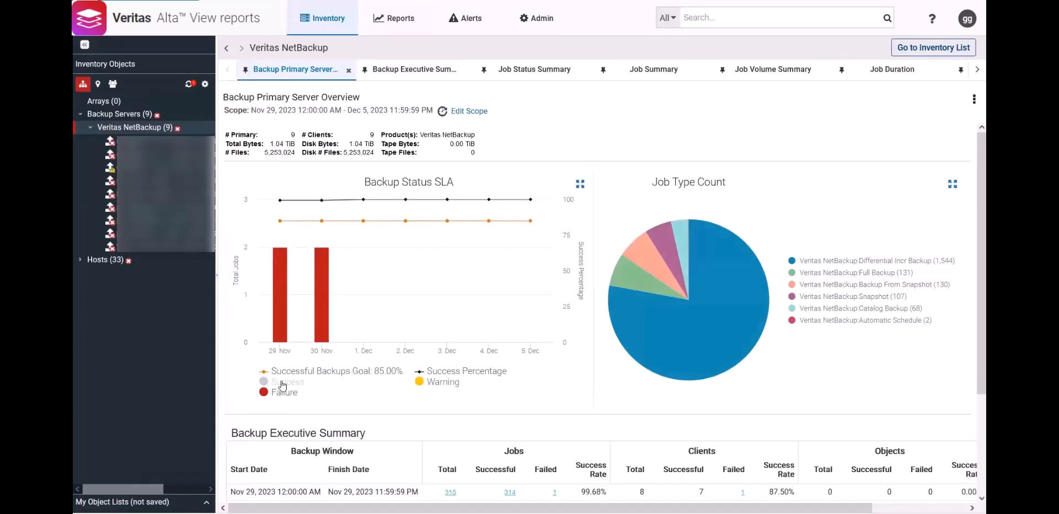
click(282, 383)
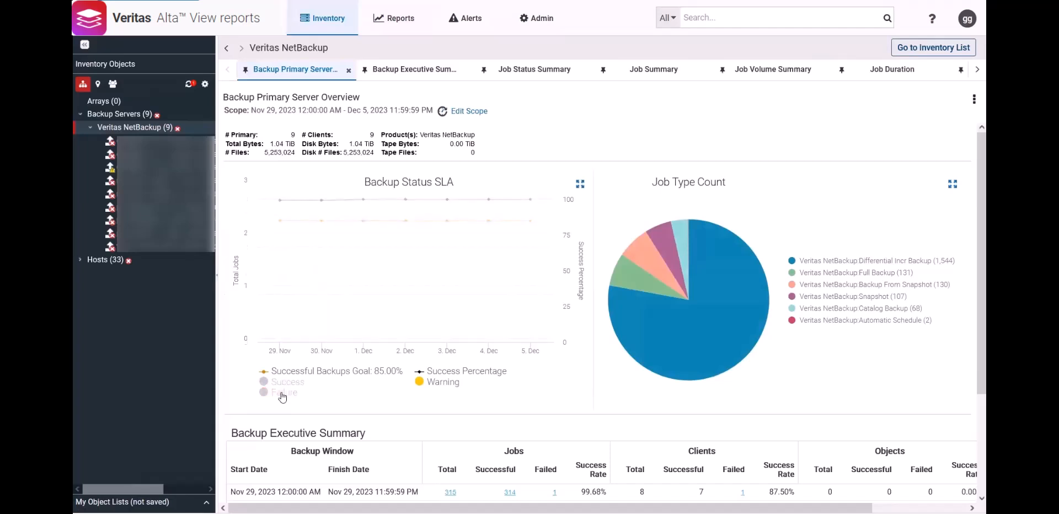
click(283, 383)
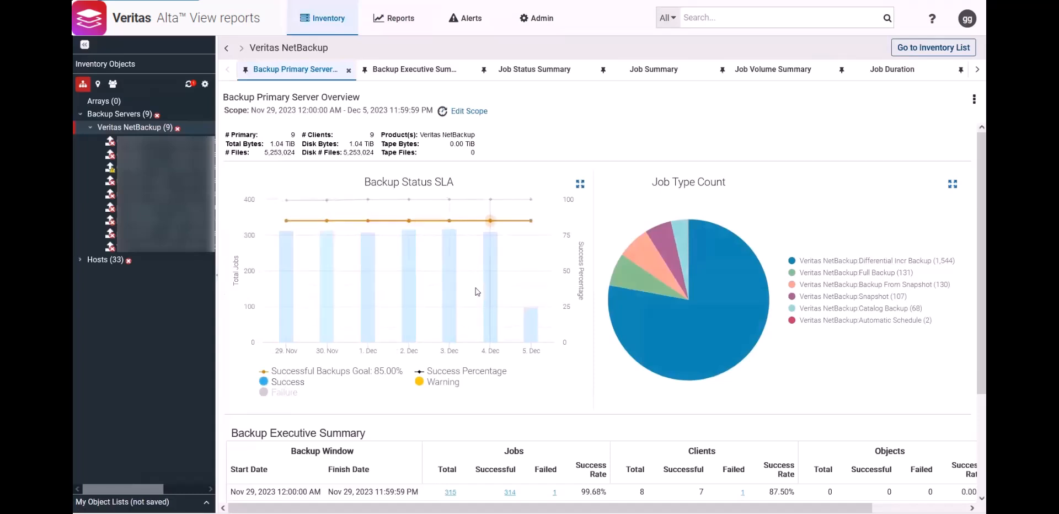
Open the Job Summary report for the successful Dec 5 jobs from the Backup Status SLA chart and look at its available report actions.
click(532, 326)
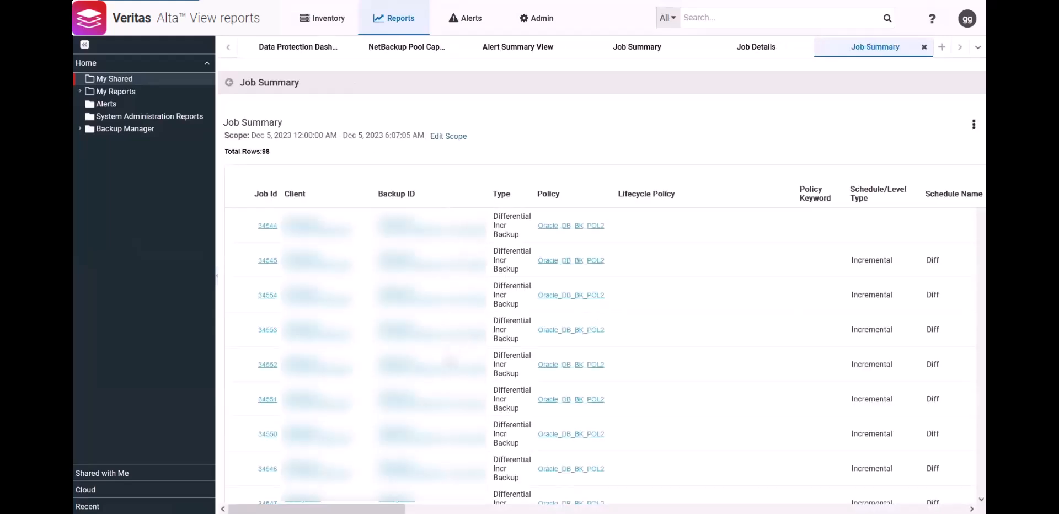
mouse_move(317, 509)
mouse_down()
mouse_move(861, 509)
mouse_move(317, 509)
mouse_up()
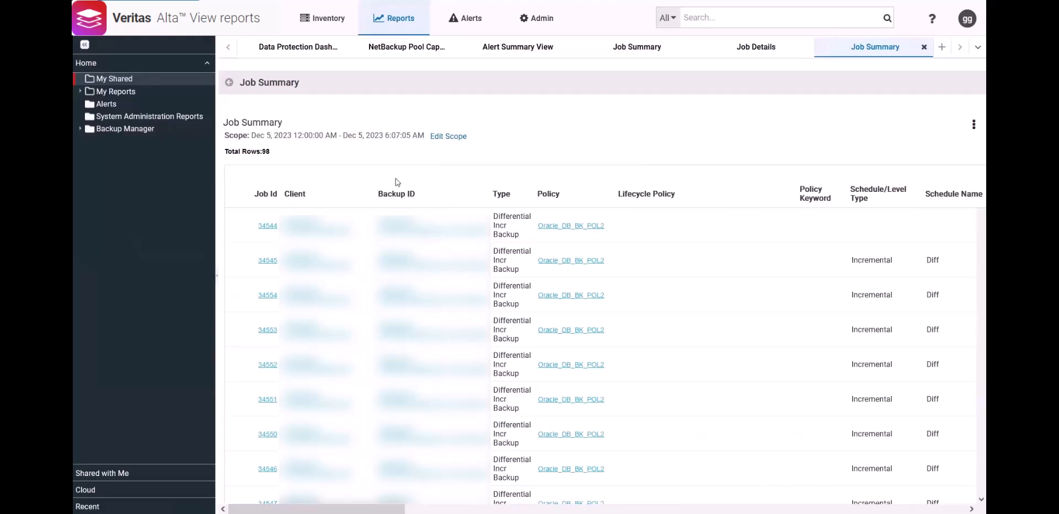
right_click(389, 158)
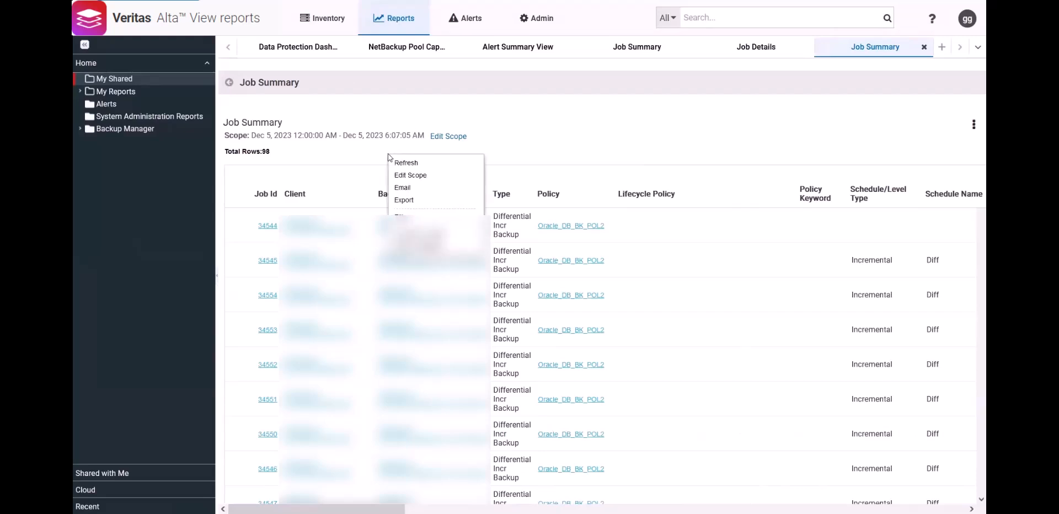
Inspect the Job Summary scope settings and advanced job type options without applying changes.
click(459, 138)
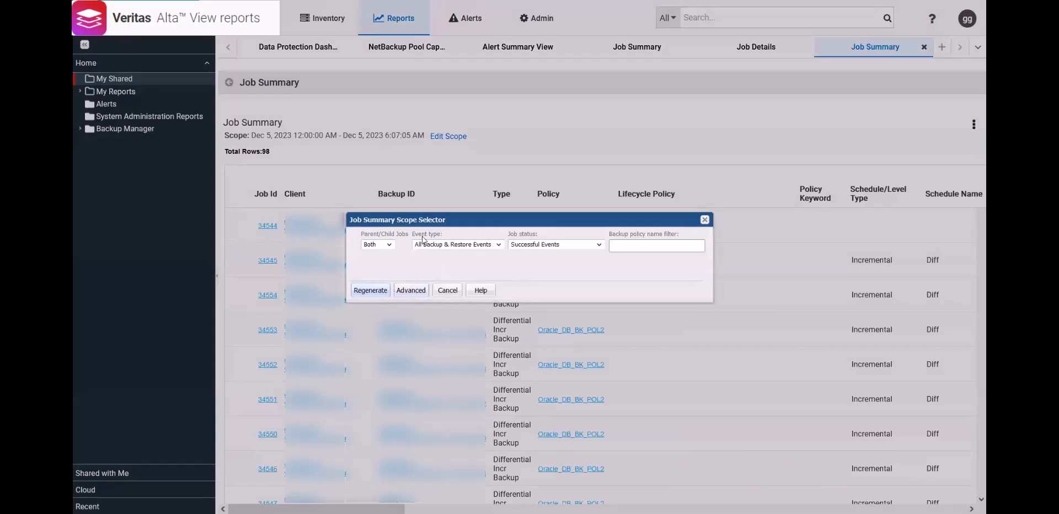
click(418, 293)
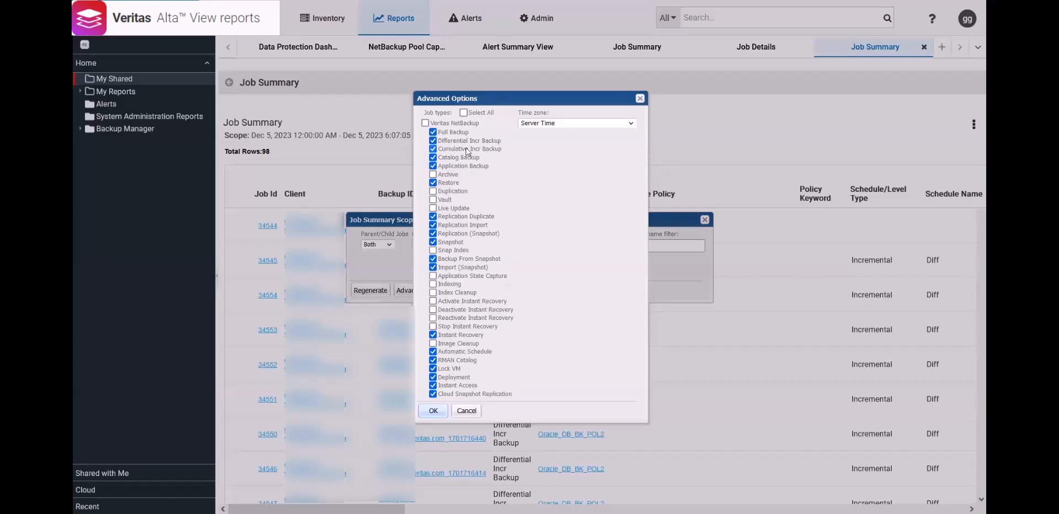
click(466, 411)
Return to the Veritas NetBackup inventory reports and view the NetBackup Audit Report.
click(312, 20)
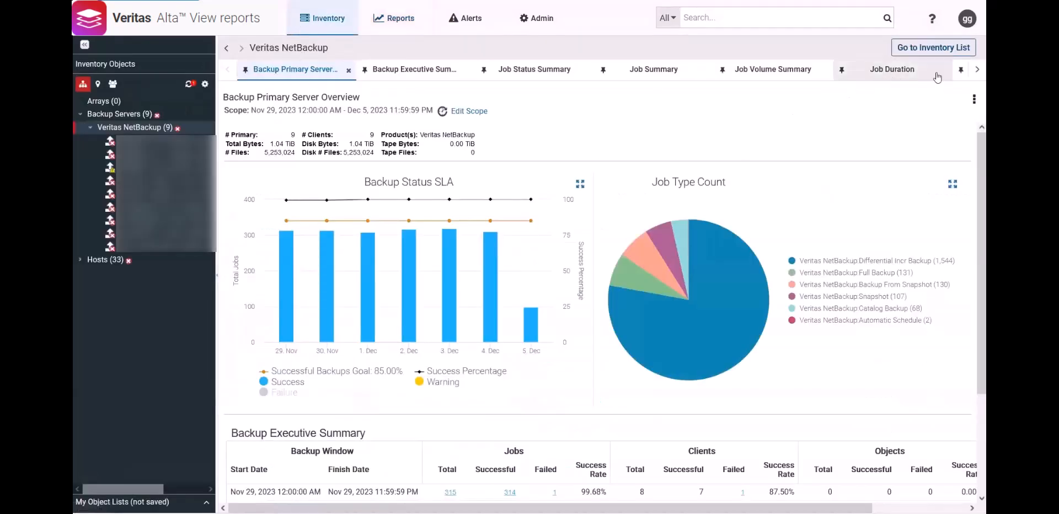
click(975, 72)
click(975, 72)
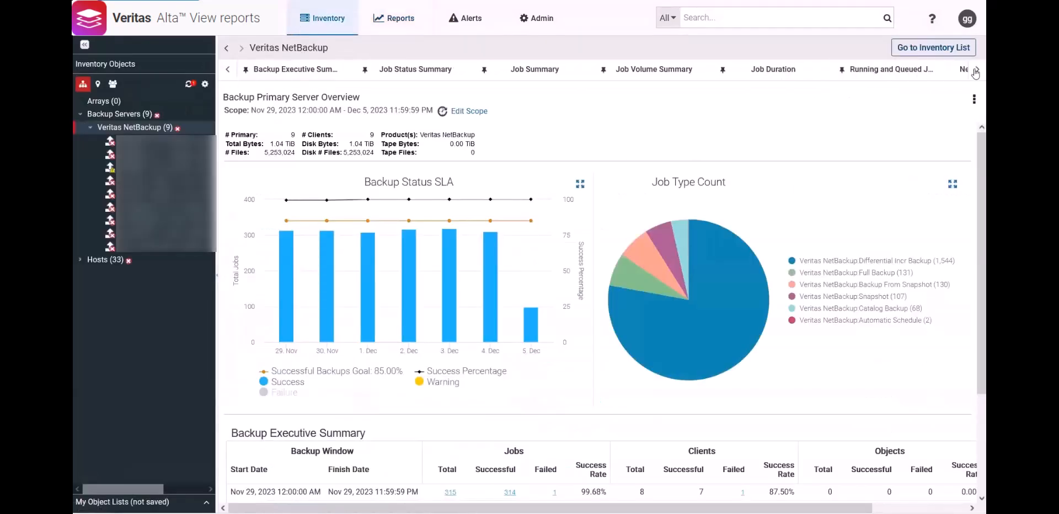
click(898, 73)
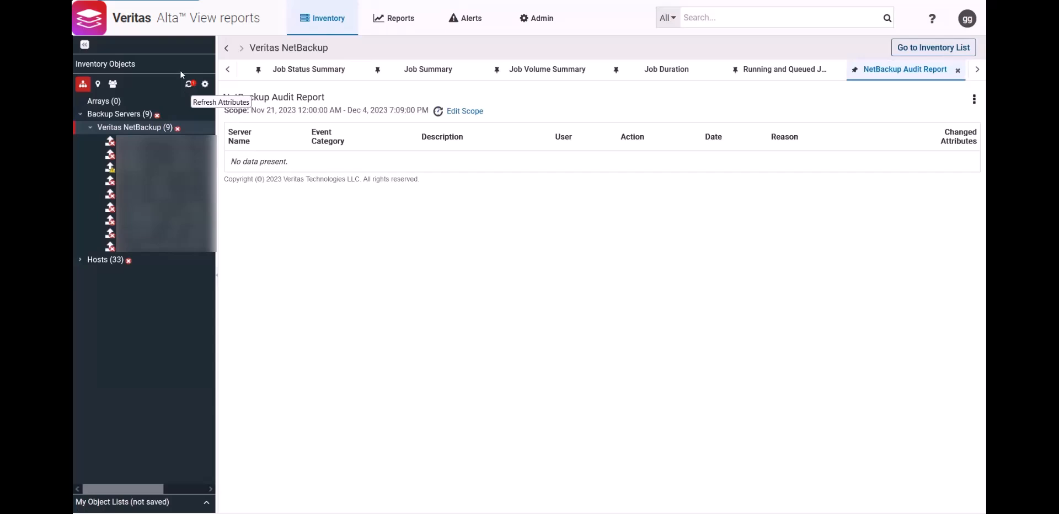
Refresh the inventory attributes and return to the Backup Primary Server Overview for Veritas NetBackup.
click(188, 85)
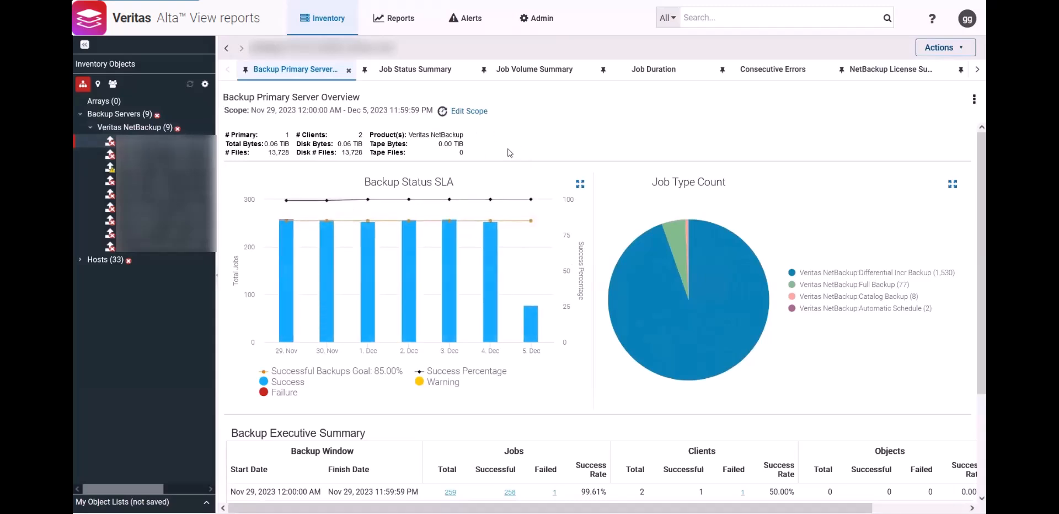
click(133, 127)
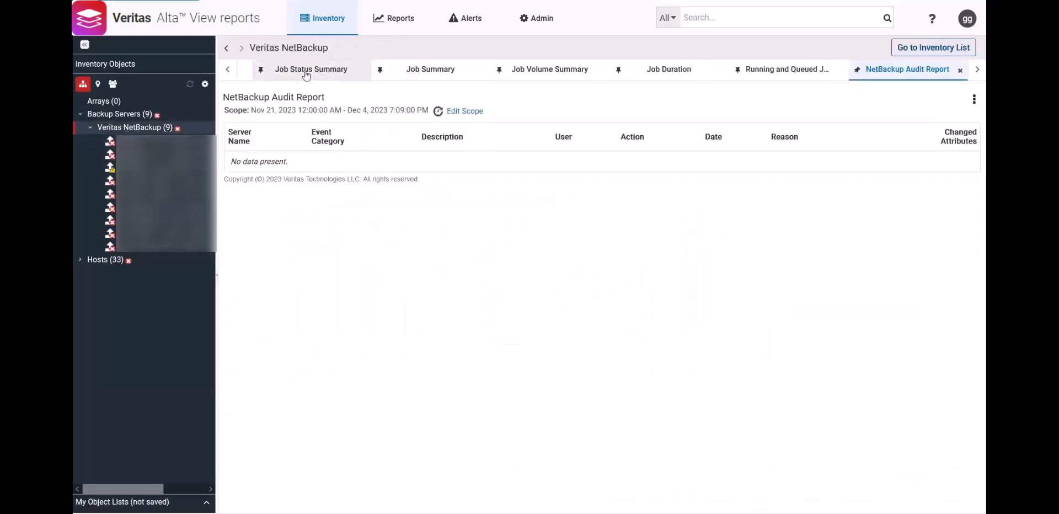
click(227, 69)
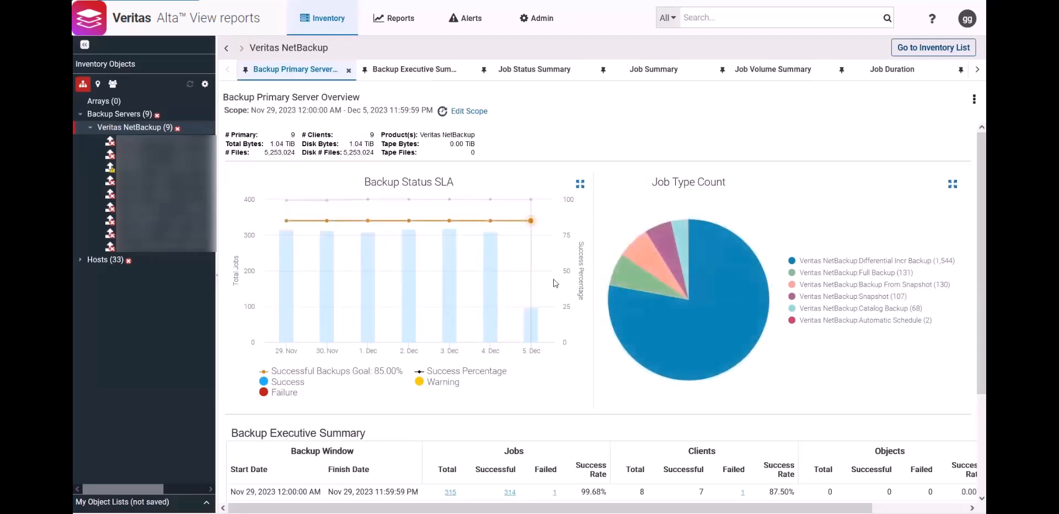
View the overview reports of the first two servers under Veritas NetBackup and expand the Hosts group.
click(155, 143)
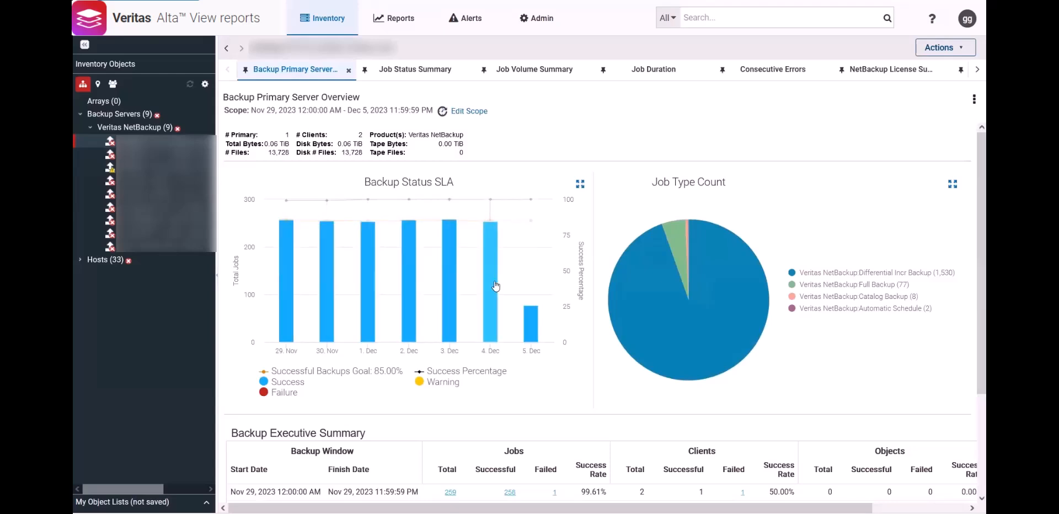
click(166, 155)
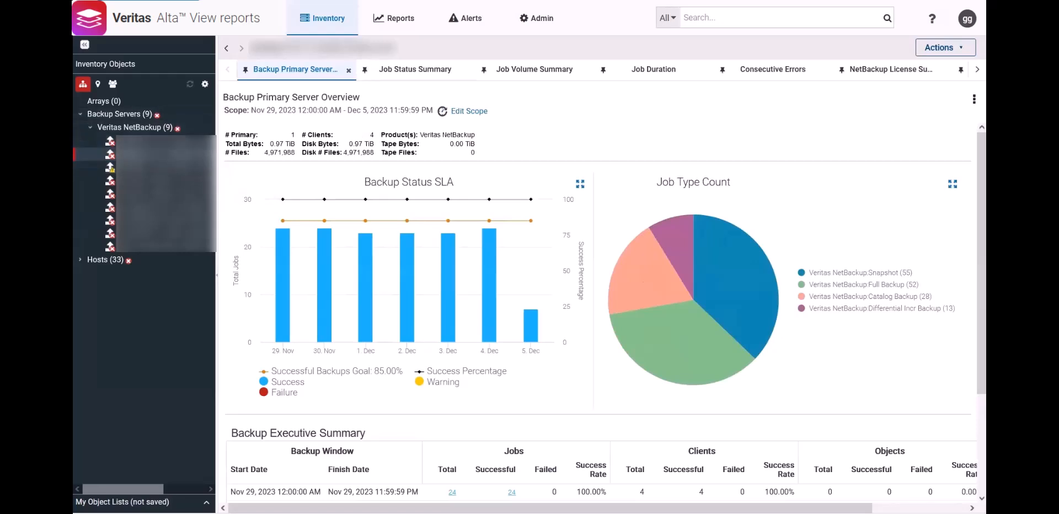
click(80, 260)
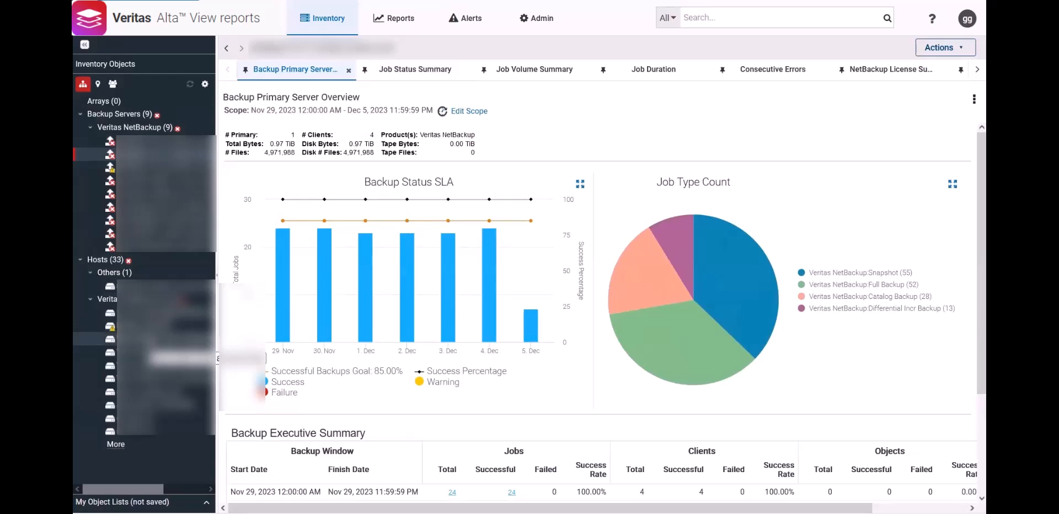
View the Veritas host group's overview and filter its hosts by the ApplicationName attribute and the Splunk application.
click(107, 299)
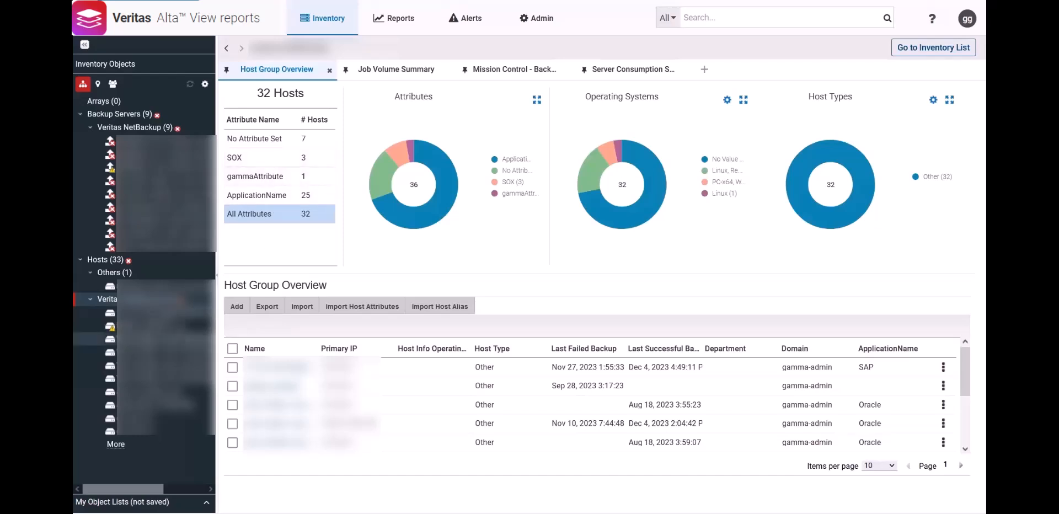
click(246, 196)
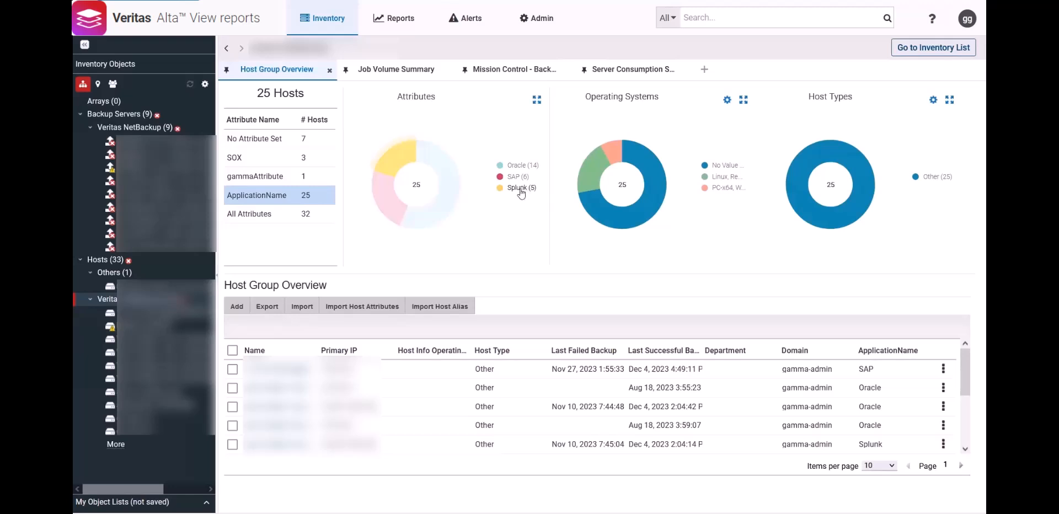
click(395, 162)
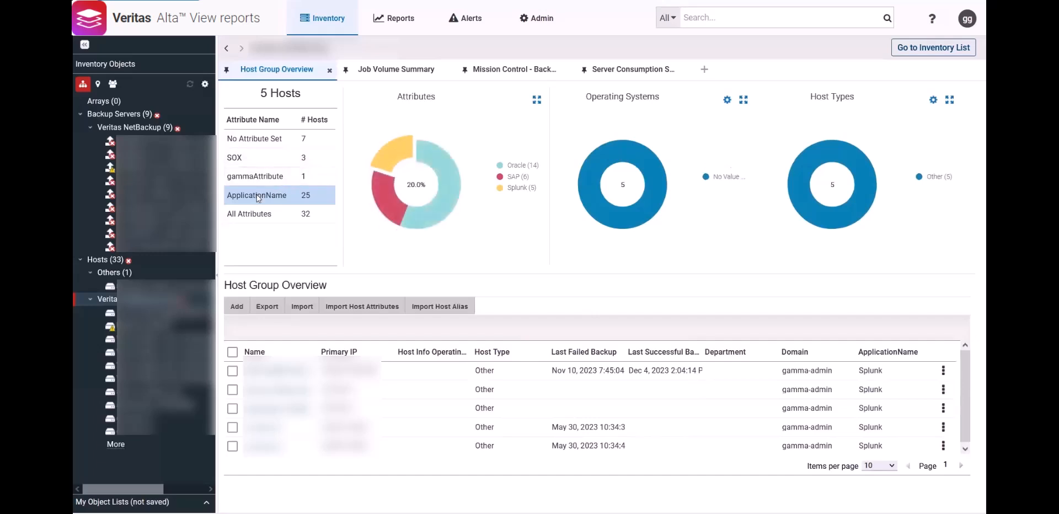
mouse_move(384, 203)
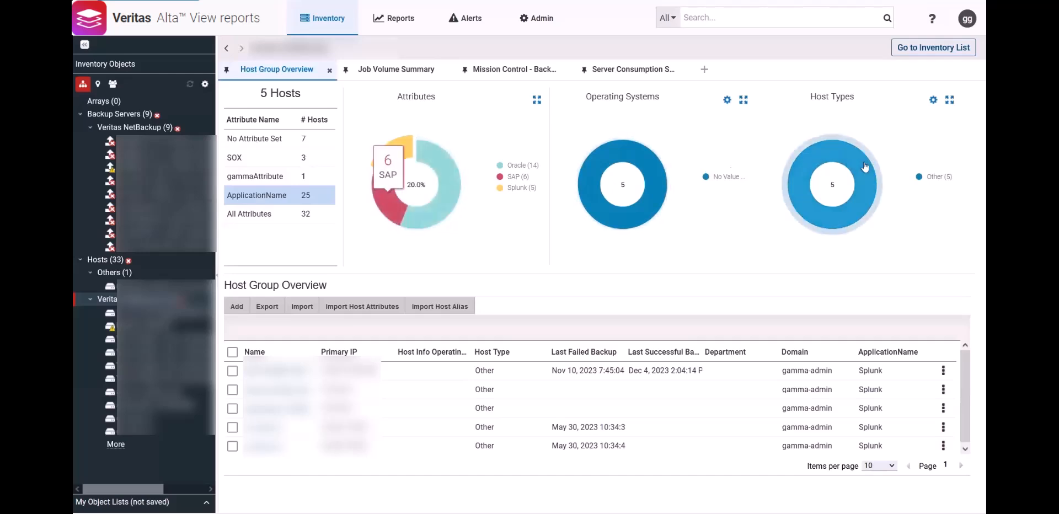
mouse_move(865, 167)
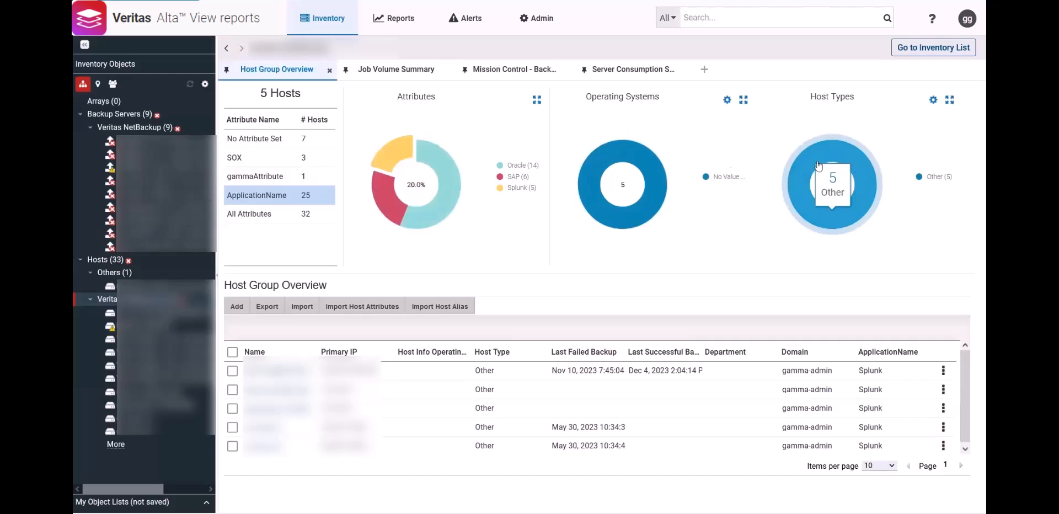
click(450, 176)
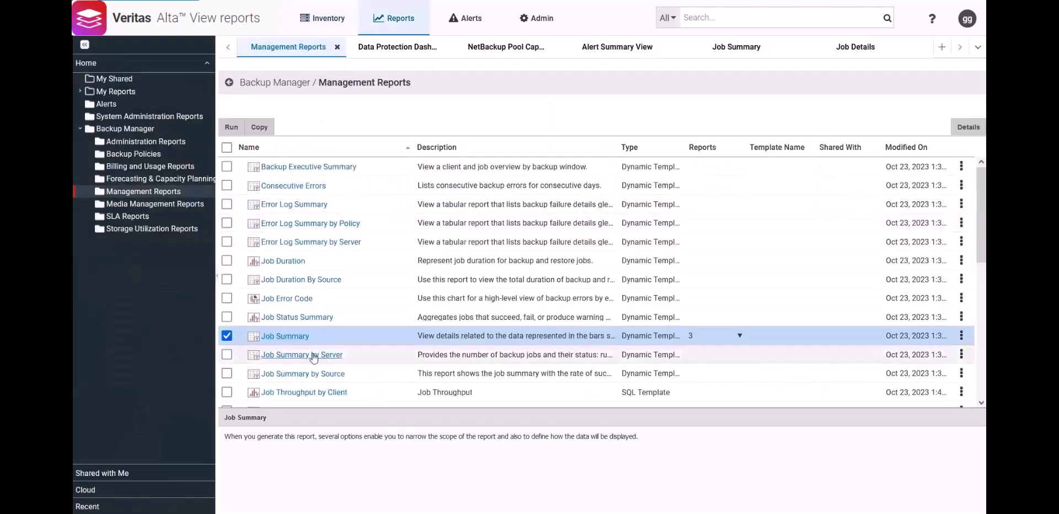
Open the Job Summary management report's scope selector and browse the available time periods without choosing one.
click(288, 337)
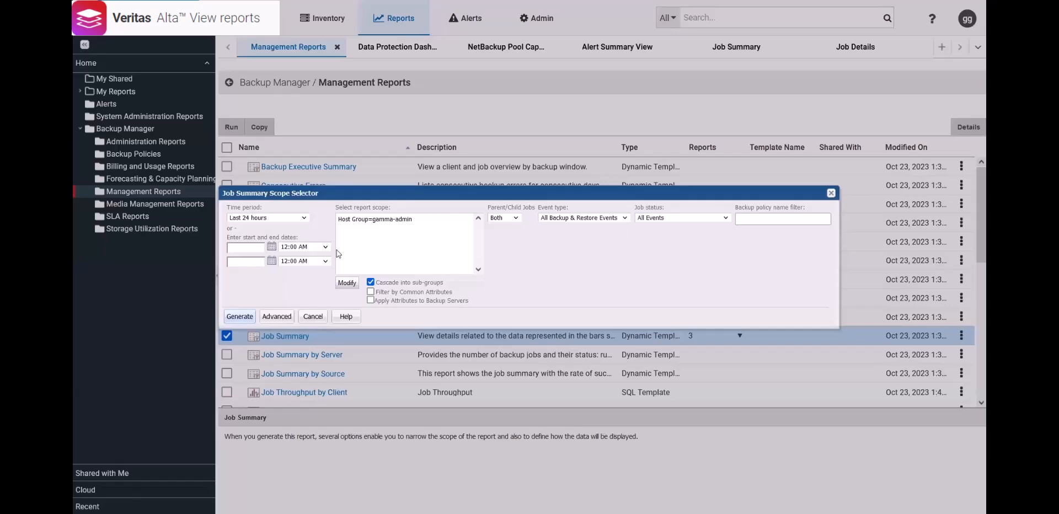
click(305, 218)
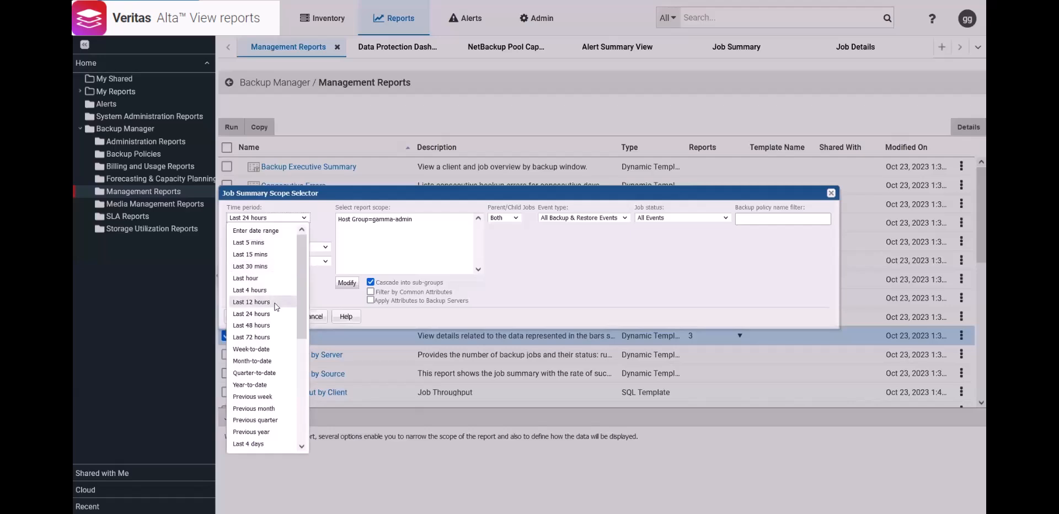
scroll(277, 306, down, 1)
scroll(275, 306, up, 1)
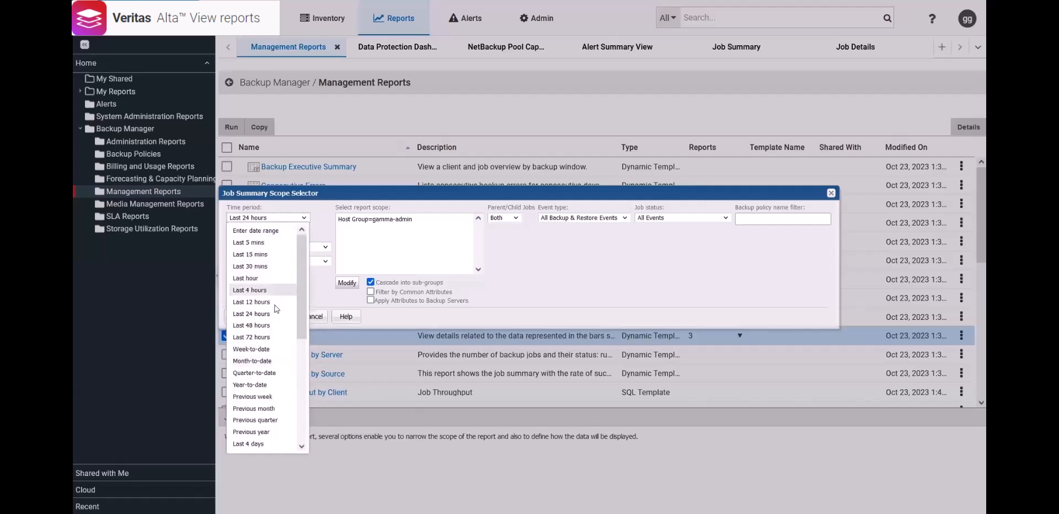
scroll(274, 309, down, 3)
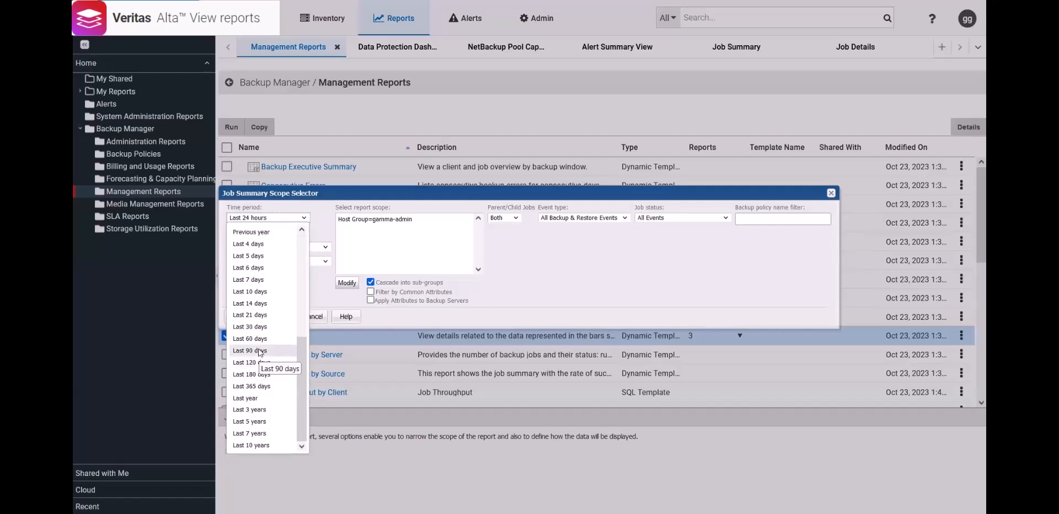
scroll(261, 351, up, 1)
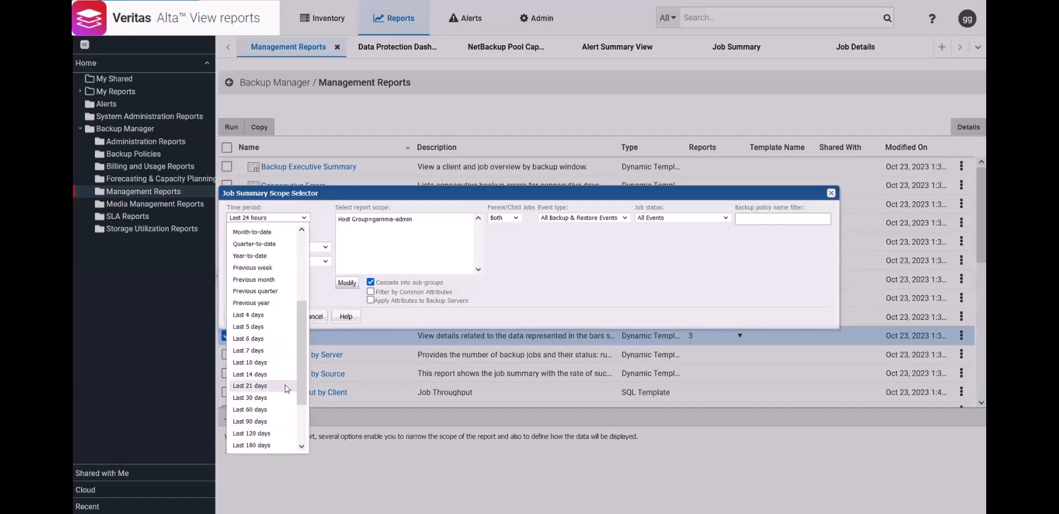
scroll(276, 384, down, 1)
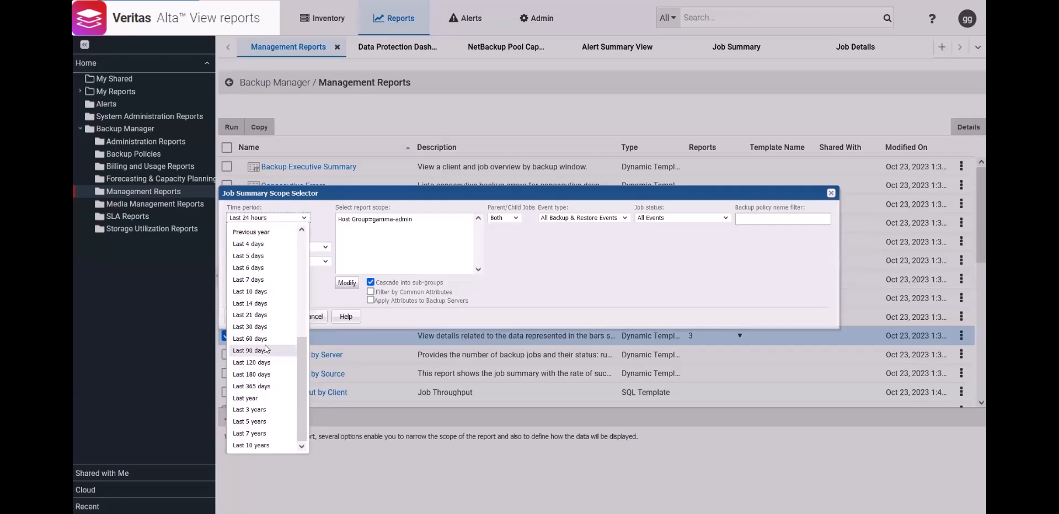
scroll(265, 348, up, 2)
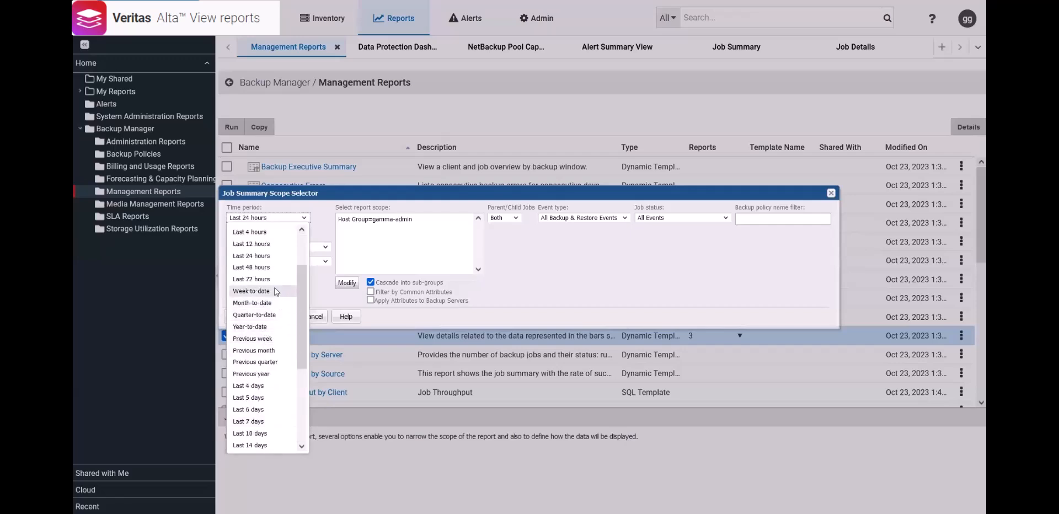
scroll(276, 292, down, 1)
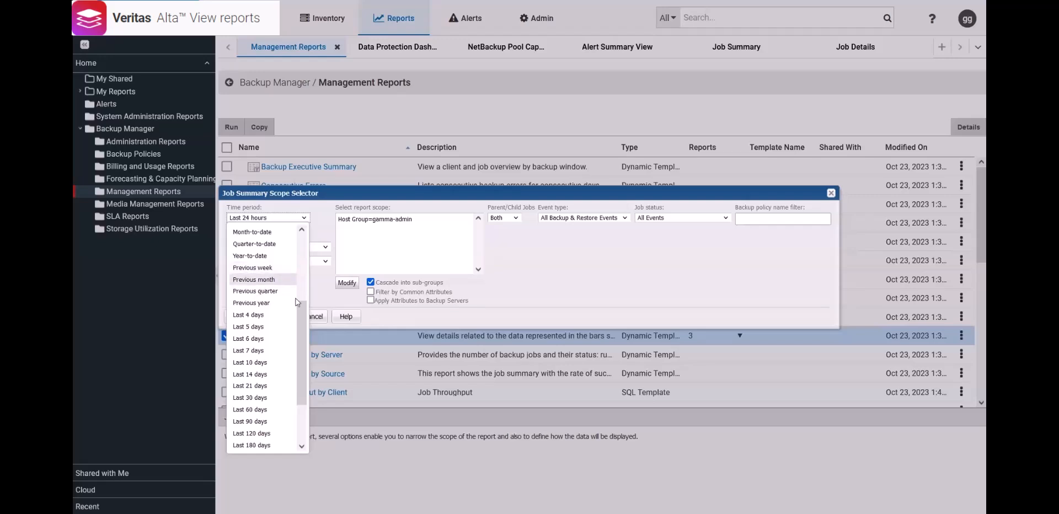
click(279, 219)
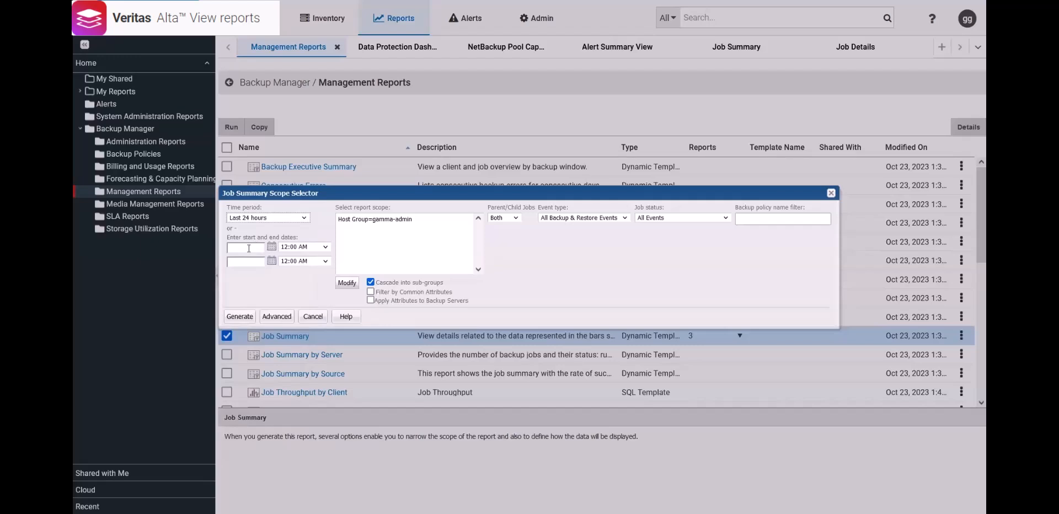
Try a report start date of 12/1/23 and return the time period to Last 24 hours.
click(272, 248)
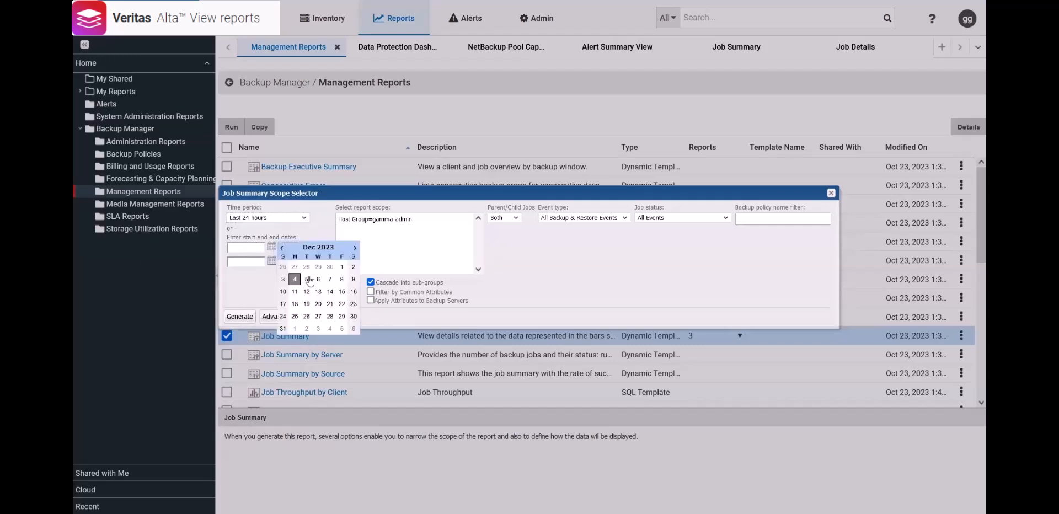
click(342, 268)
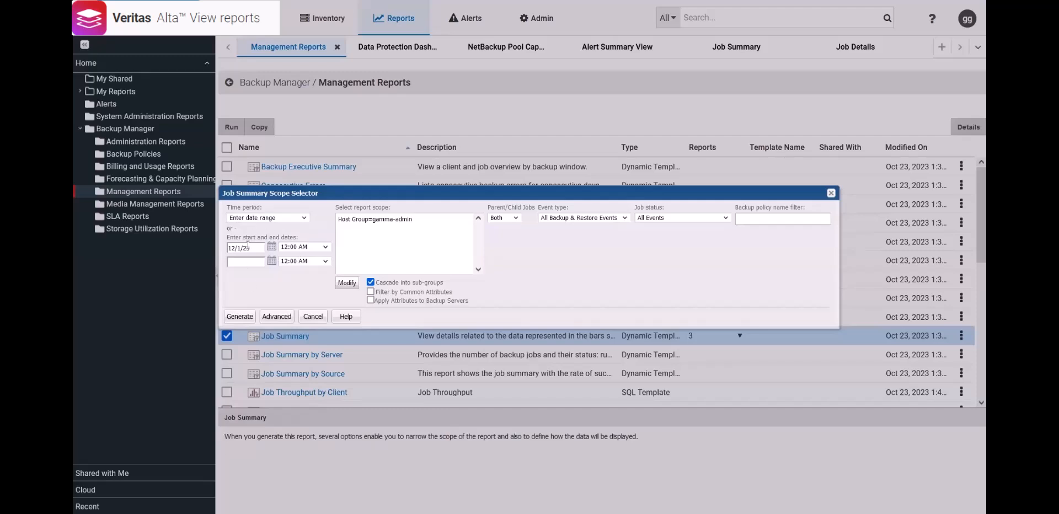
click(302, 218)
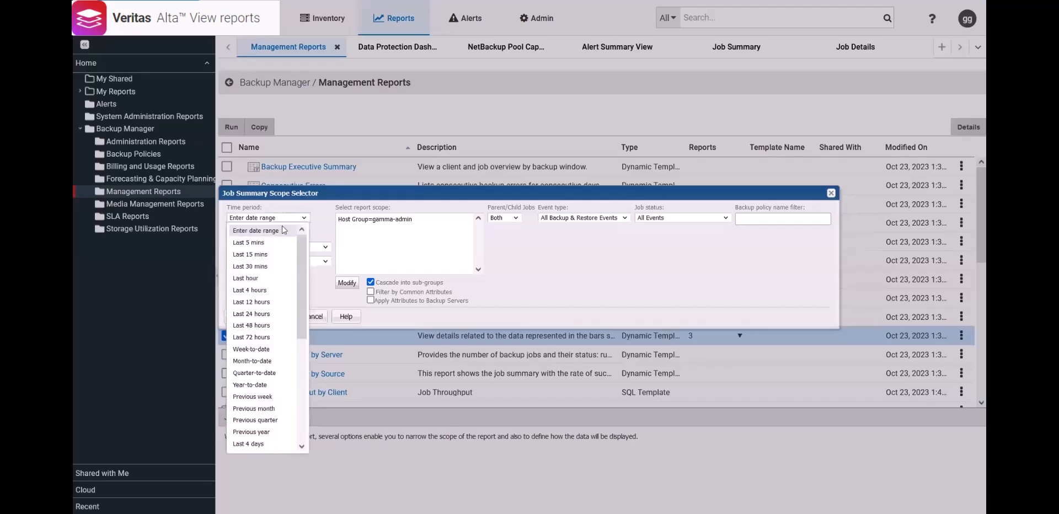
click(262, 313)
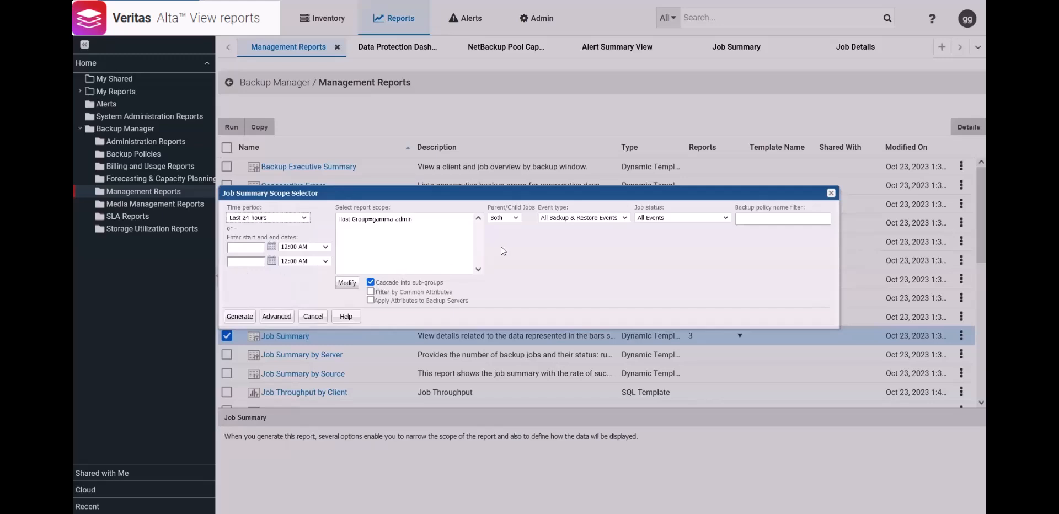
Set the job status to Failed Events and generate the Job Summary report.
click(726, 218)
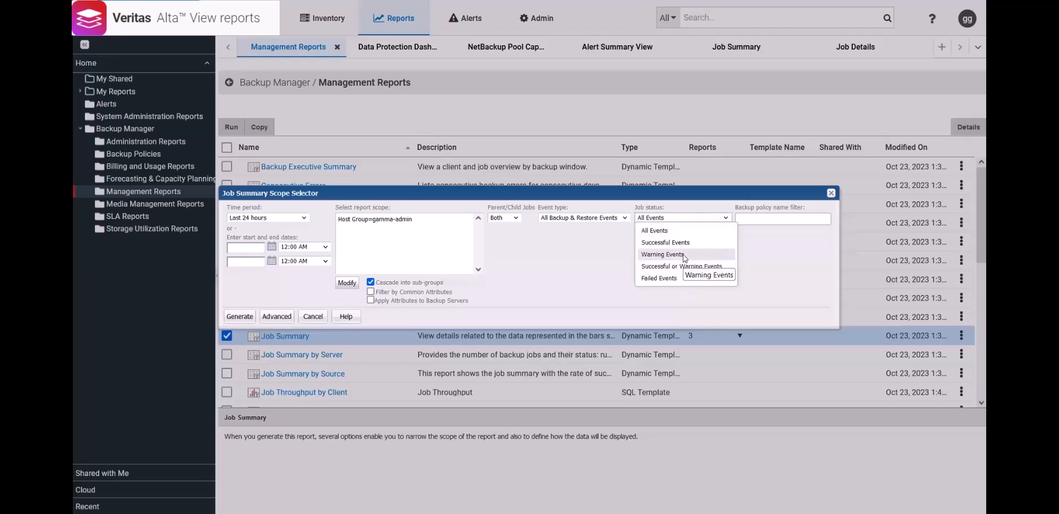
click(675, 281)
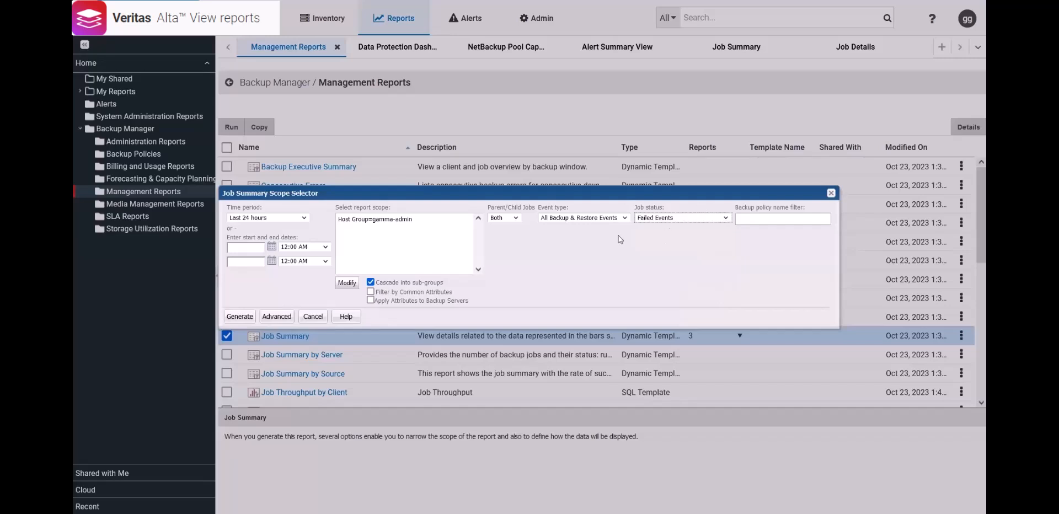
click(240, 316)
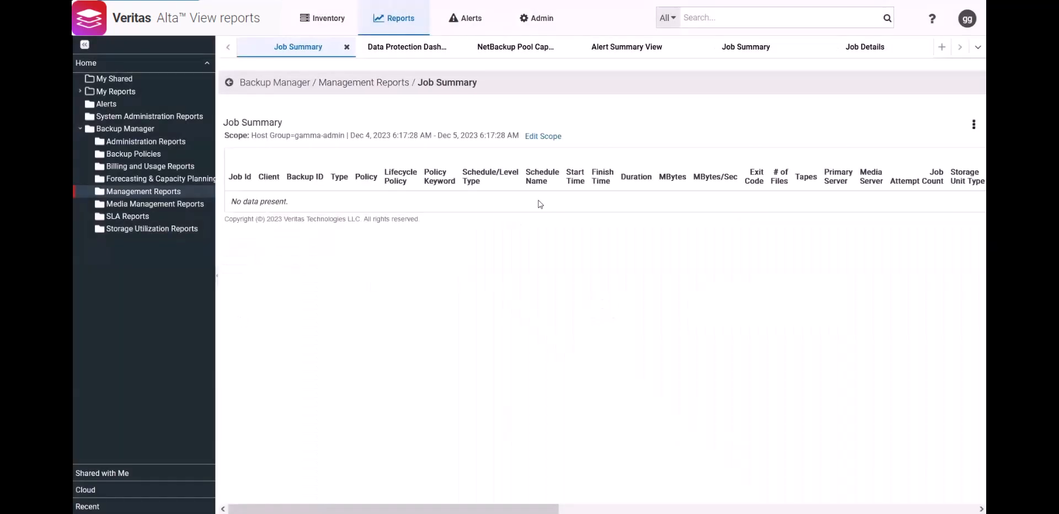
Regenerate the Job Summary for the last 10 days and review the failed jobs' exit codes.
click(547, 138)
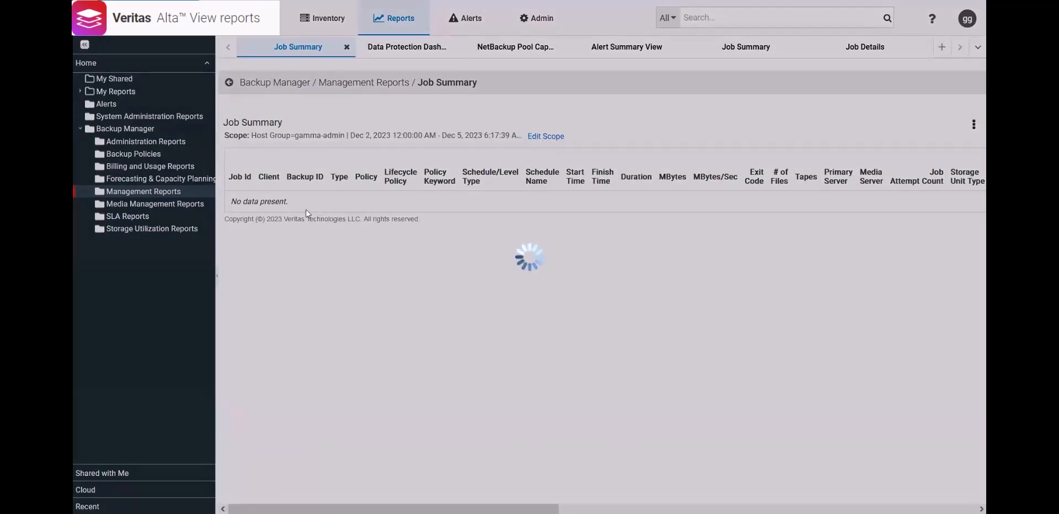
click(244, 316)
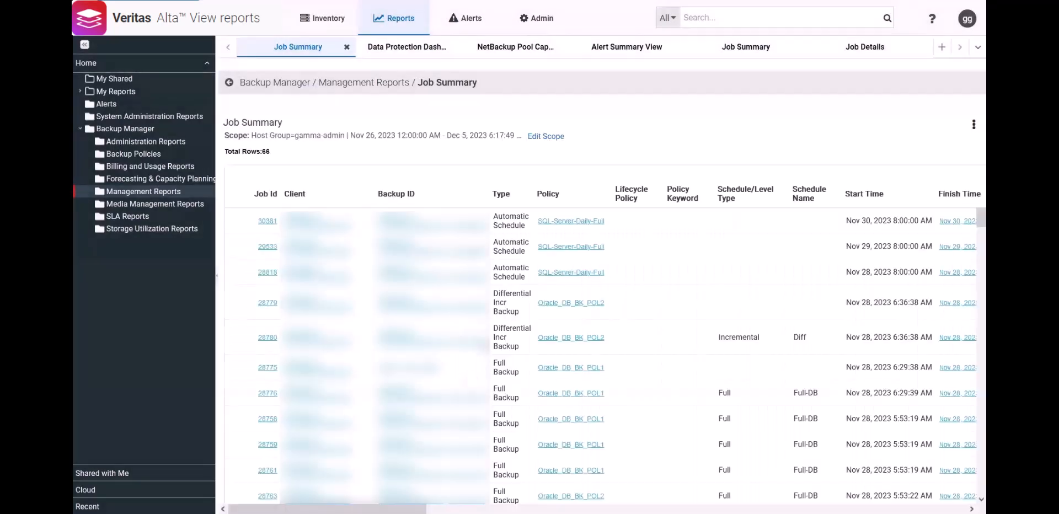
scroll(627, 423, right, 10)
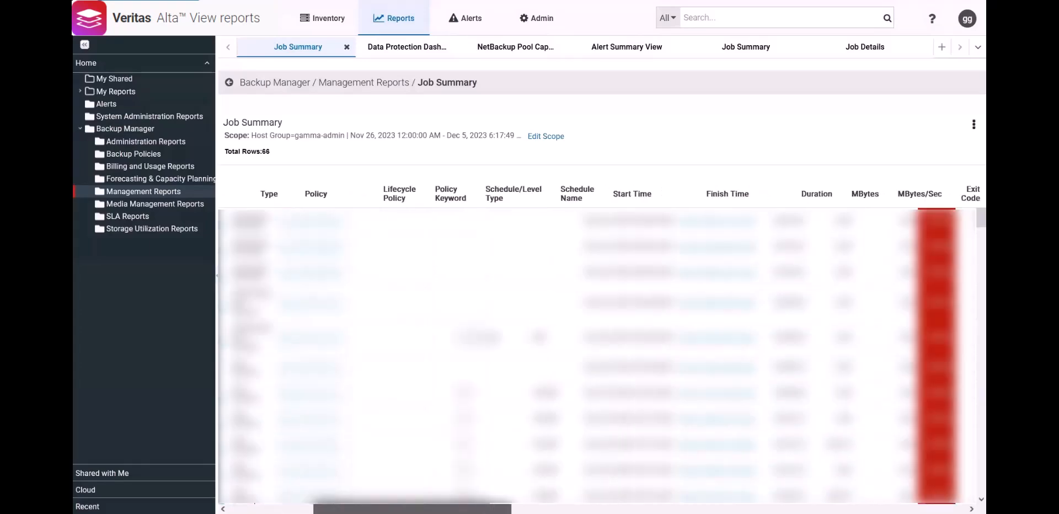
scroll(626, 423, down, 15)
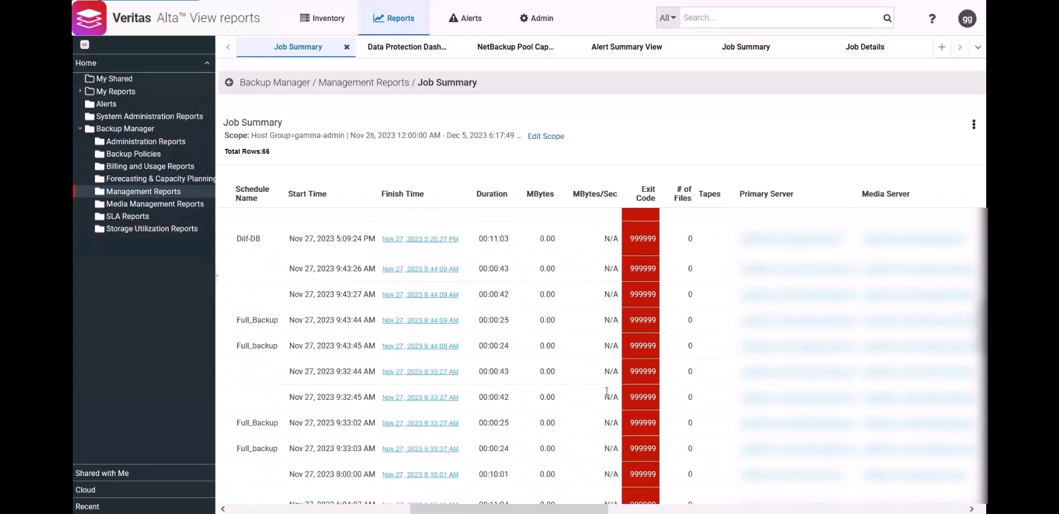
scroll(610, 394, down, 5)
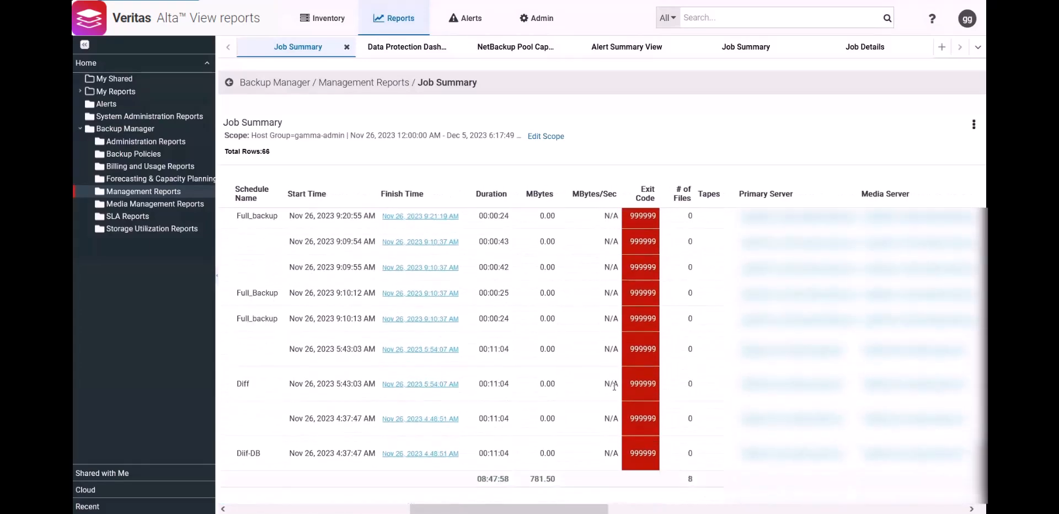
scroll(614, 386, up, 10)
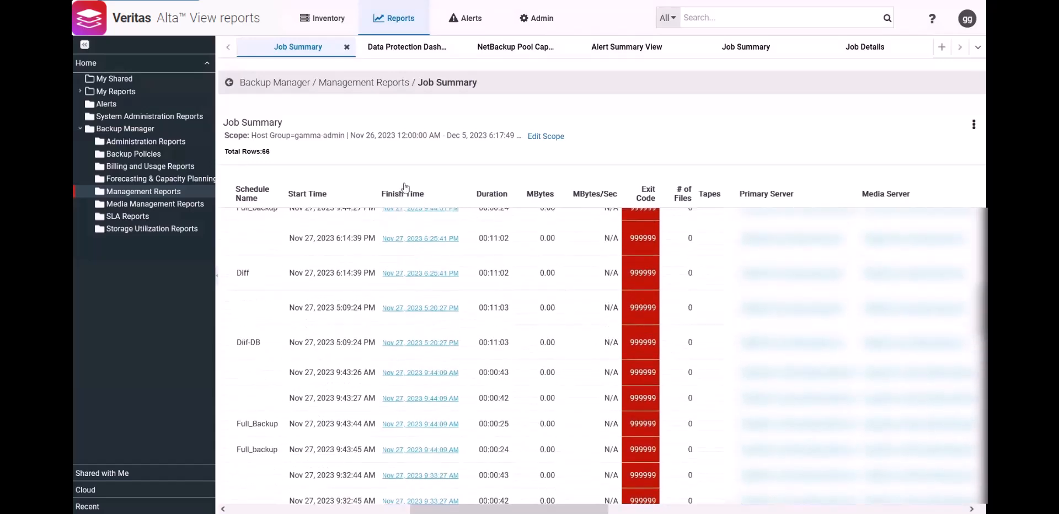
Regenerate the Job Summary with job status All Events and backup policy name filter d*, and review its columns.
click(553, 137)
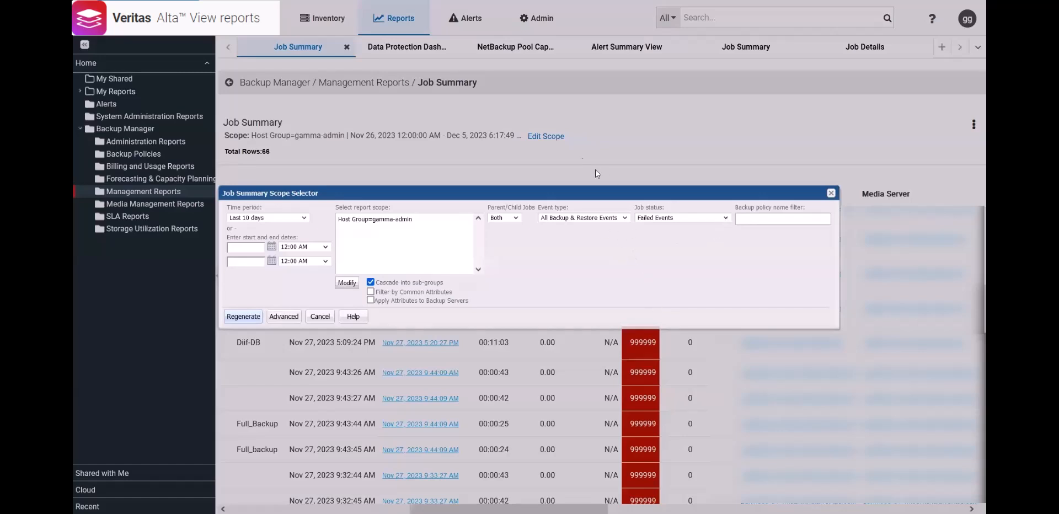
click(727, 218)
click(684, 234)
drag(610, 195, 640, 152)
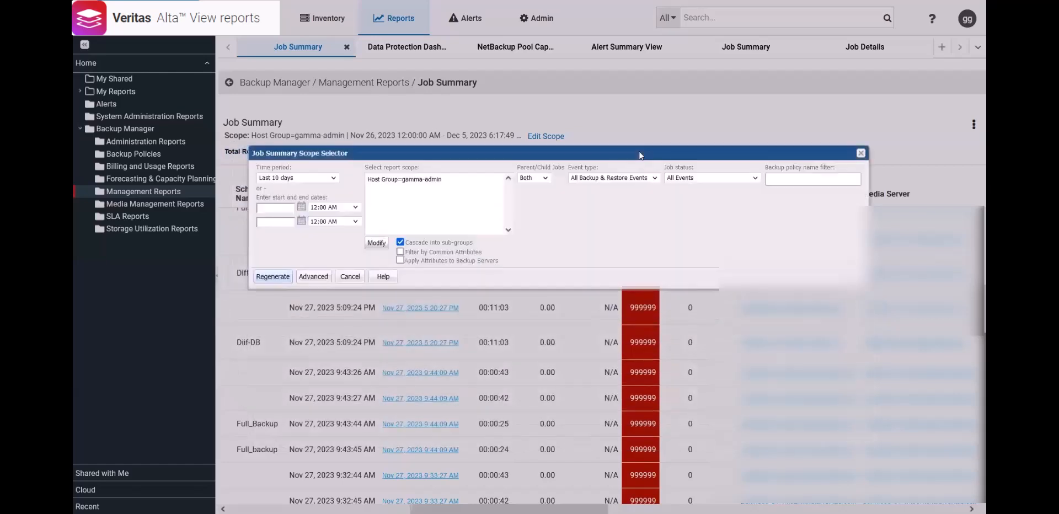
click(777, 180)
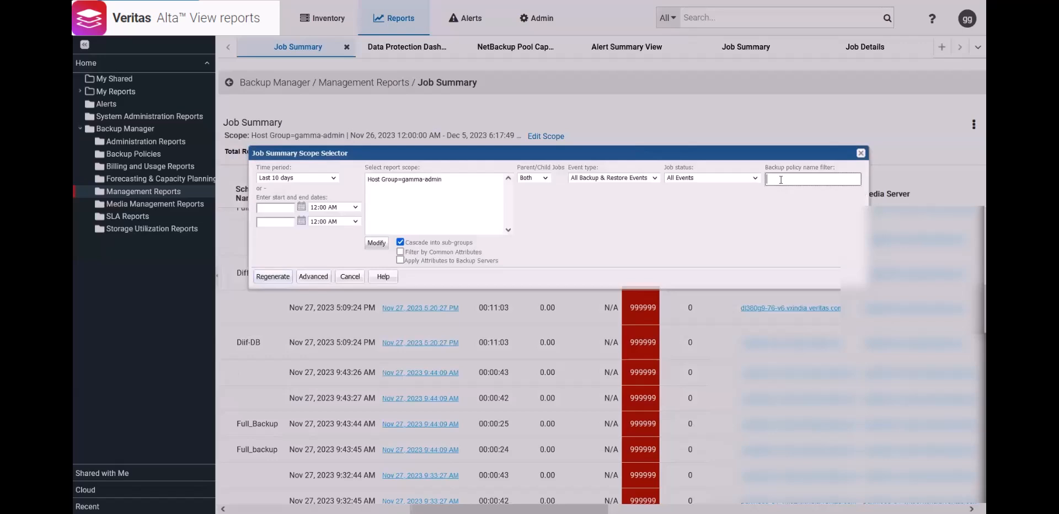
text(d*)
click(281, 279)
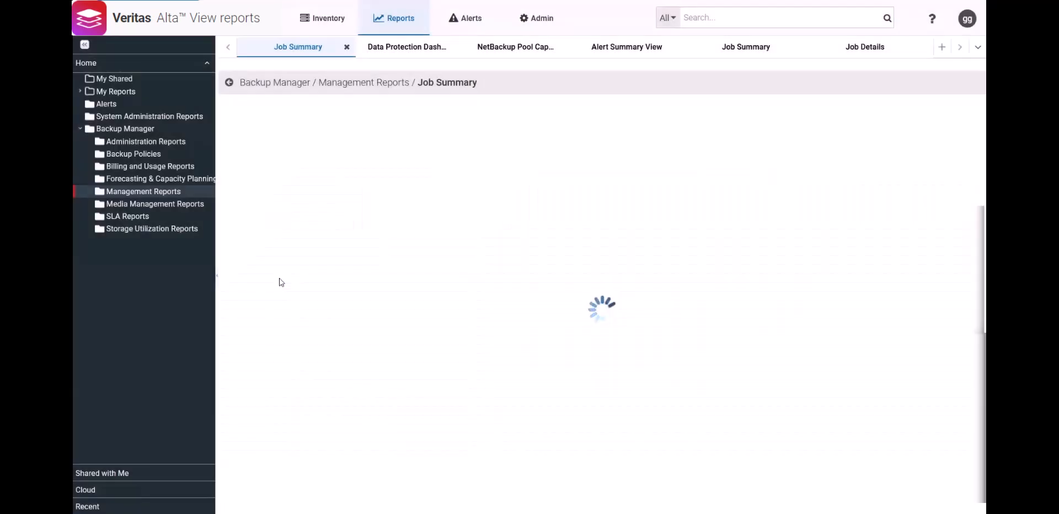
scroll(596, 353, right, 10)
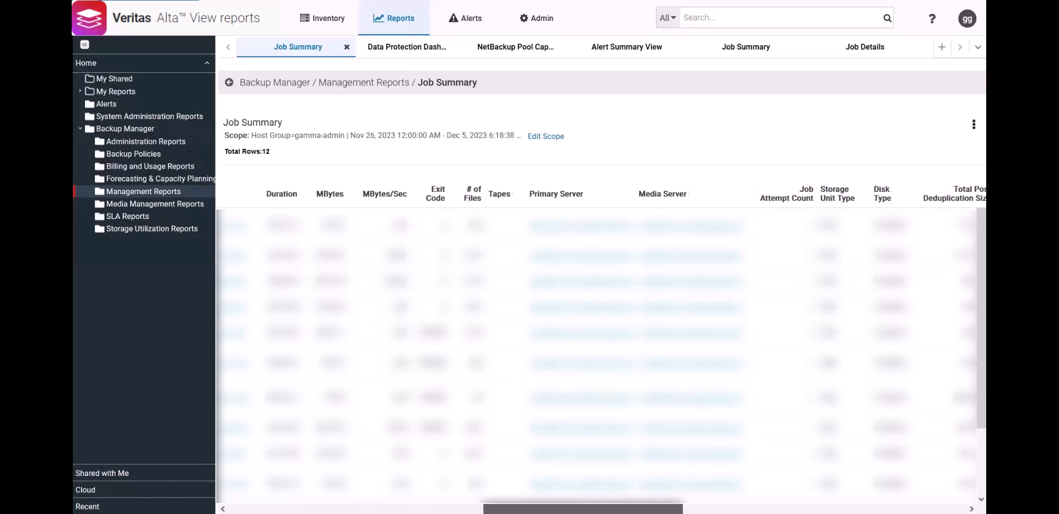
scroll(596, 353, right, 5)
scroll(596, 353, right, 1)
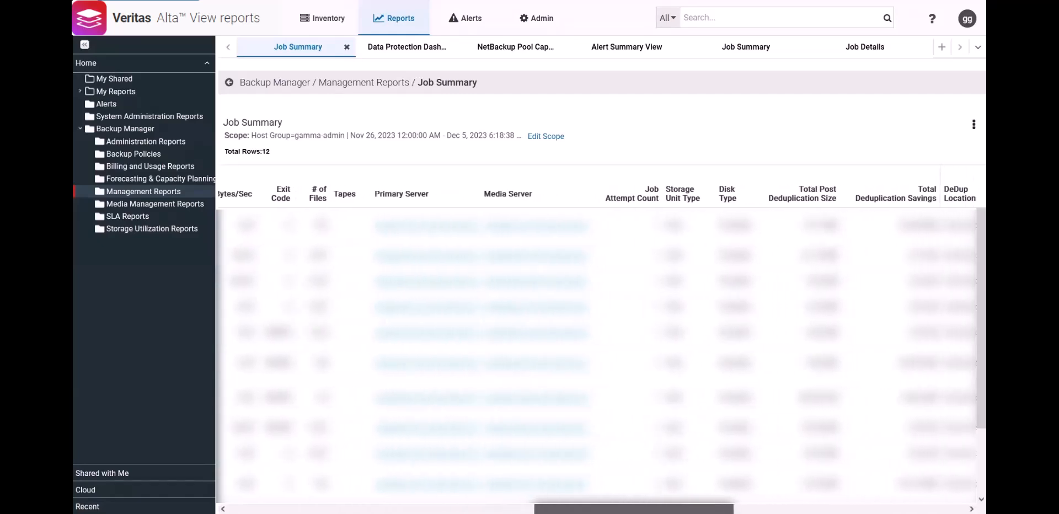
scroll(596, 353, left, 6)
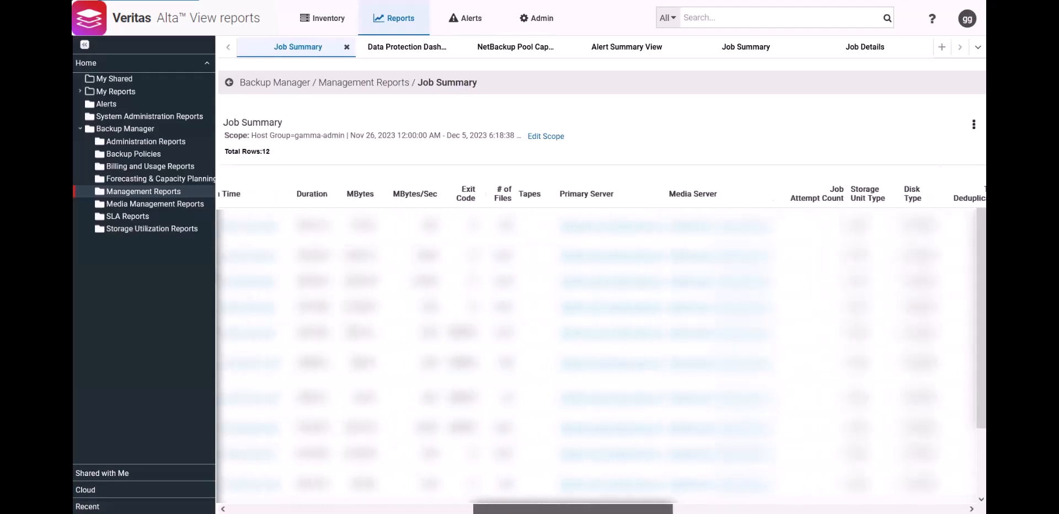
Examine the Job Summary's columns, from start time and exit code through the Client/Server and HDR/TIR Deduplication groups.
scroll(502, 343, left, 5)
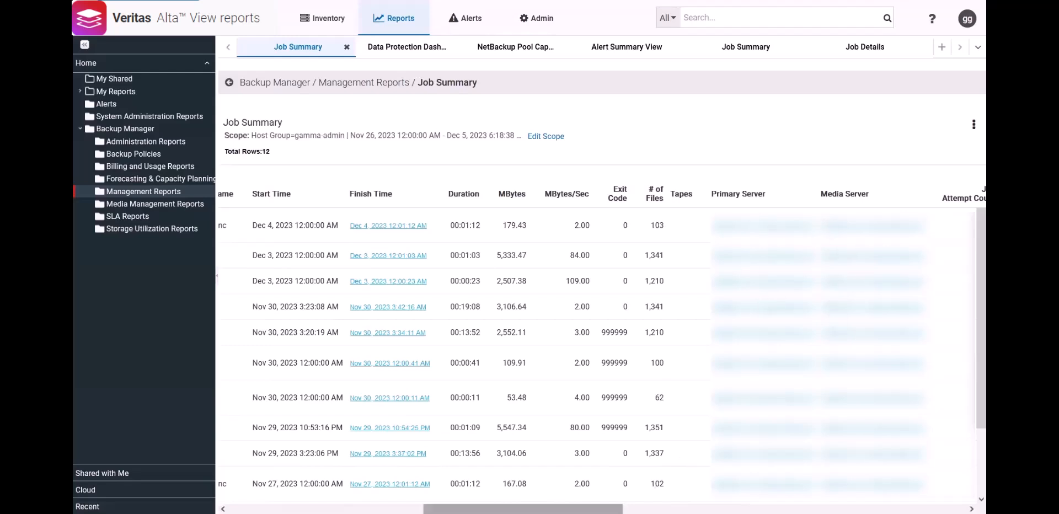
scroll(603, 350, right, 5)
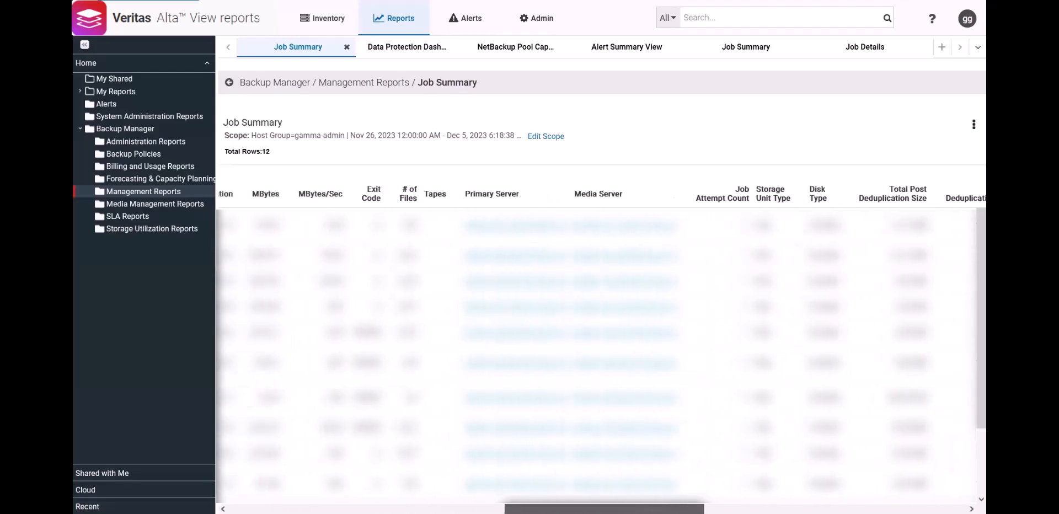
scroll(602, 350, right, 6)
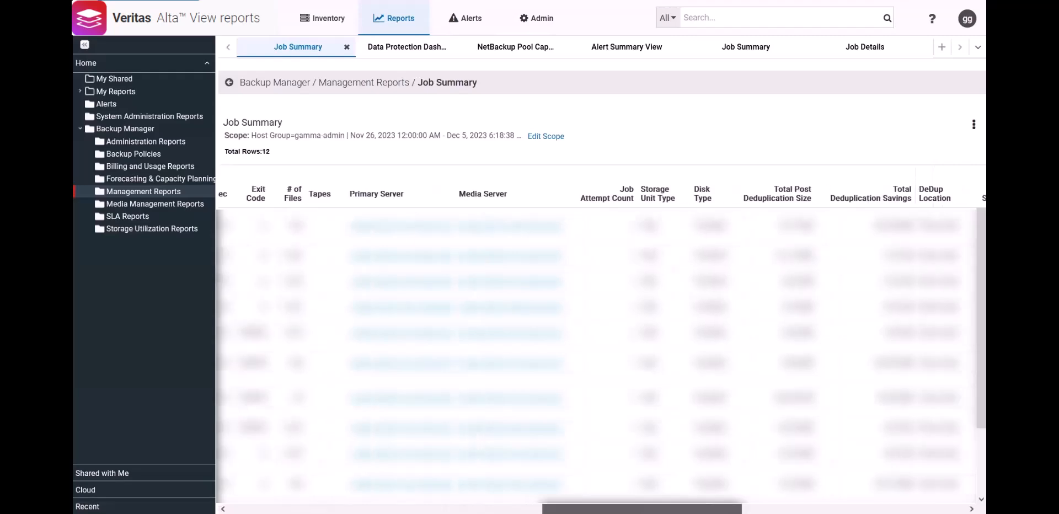
scroll(602, 350, right, 3)
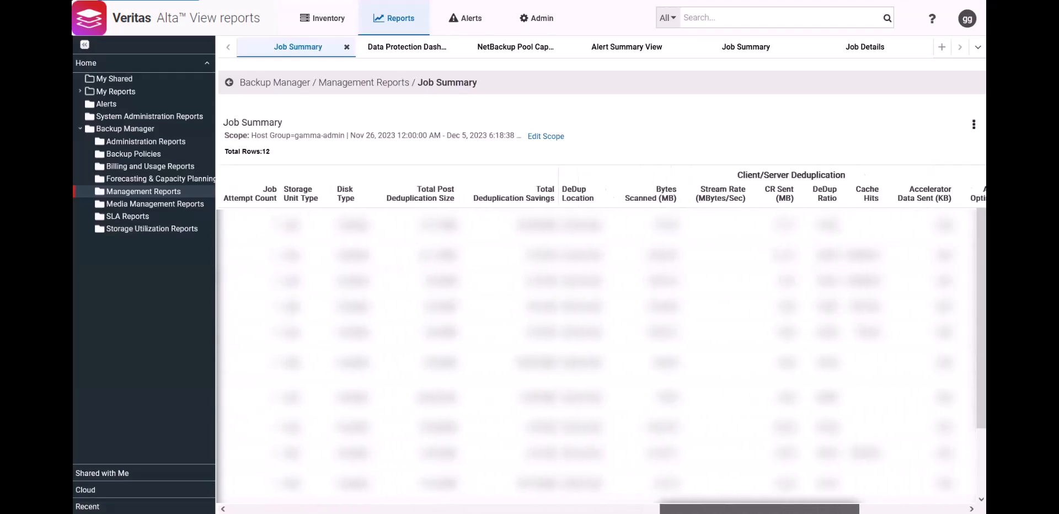
scroll(602, 350, right, 1)
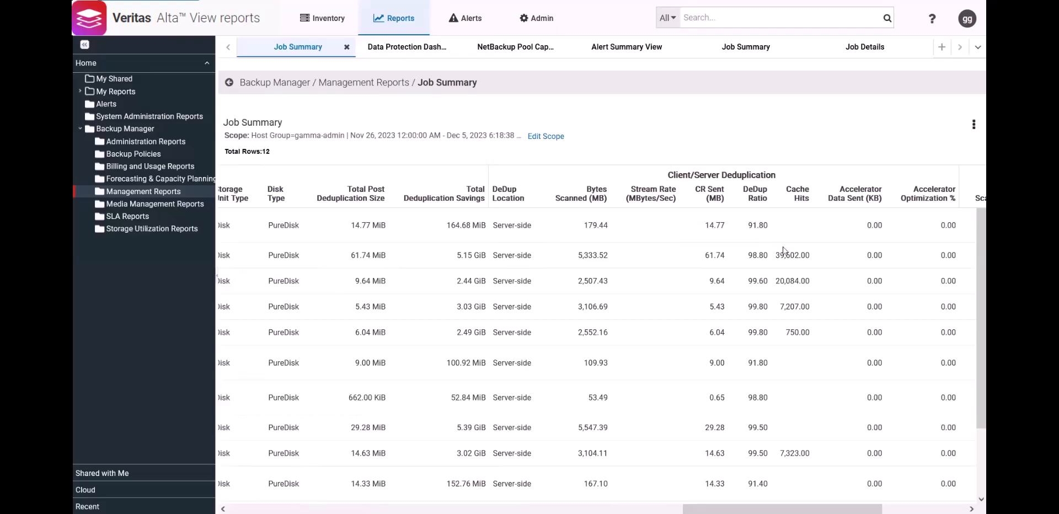
drag(784, 509, 868, 509)
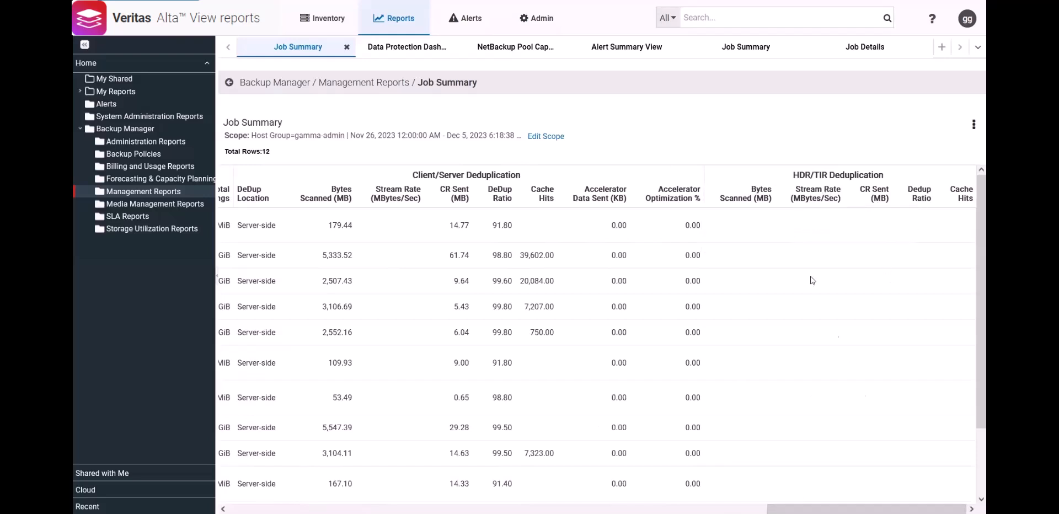
scroll(599, 331, left, 1)
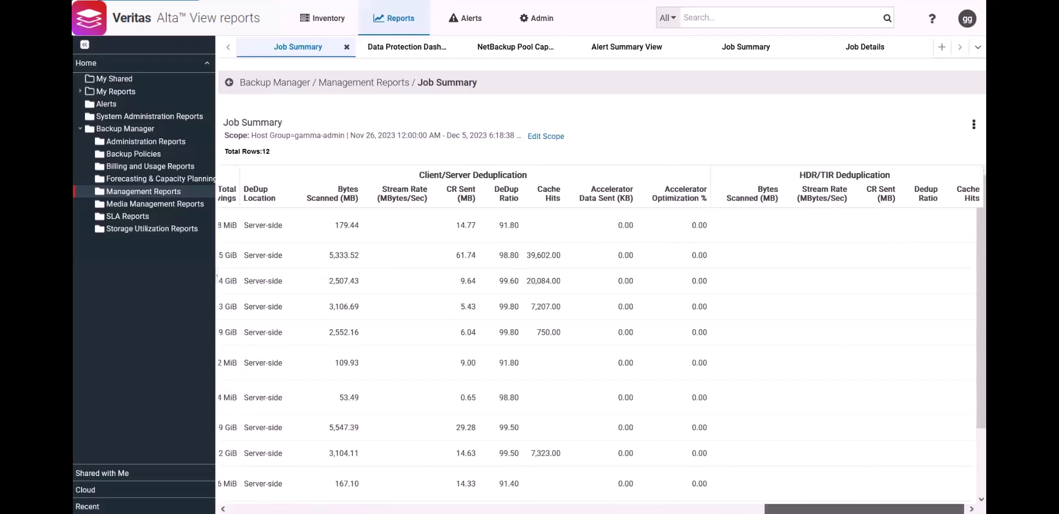
scroll(601, 339, left, 5)
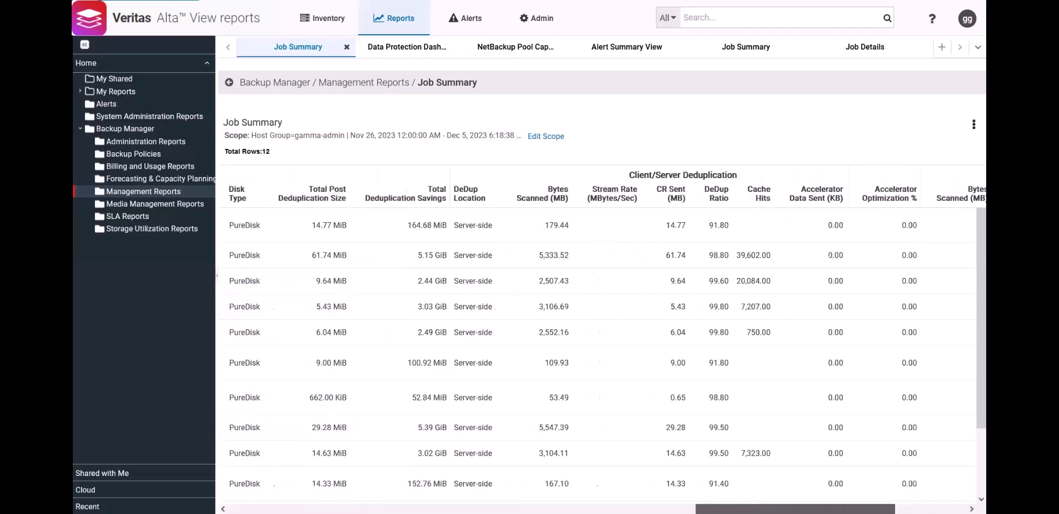
Open the Job Summary's report scope for modification and browse the hosts under Host Groups.
click(546, 136)
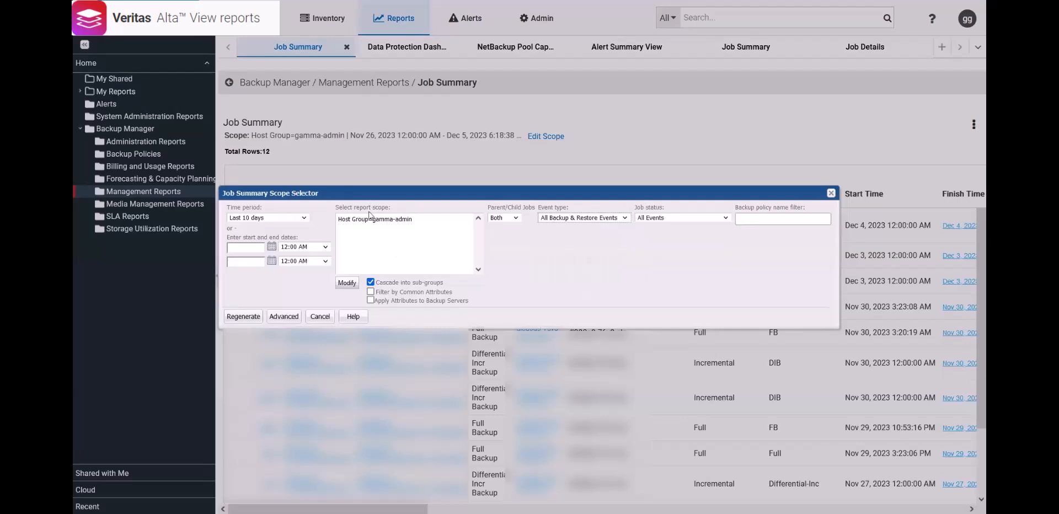
click(347, 283)
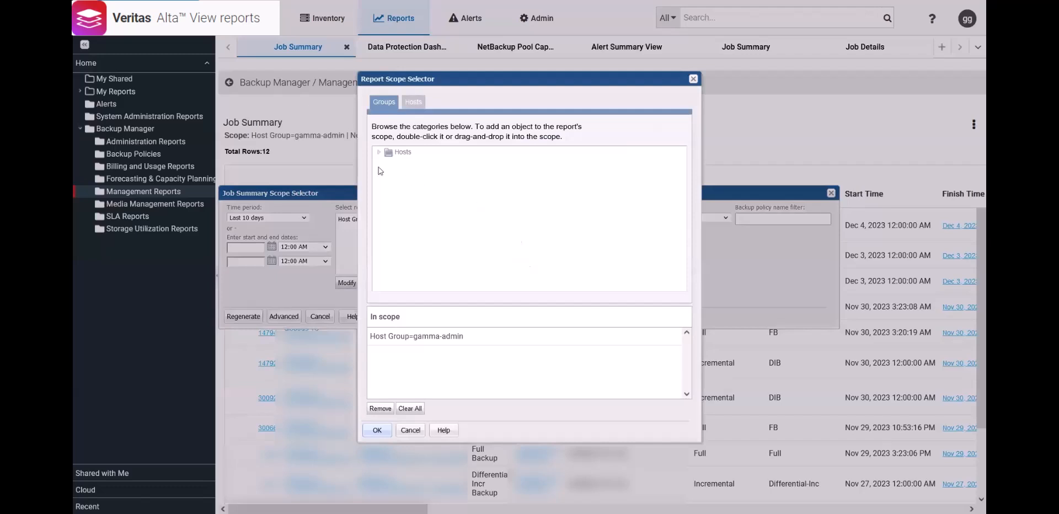
click(378, 152)
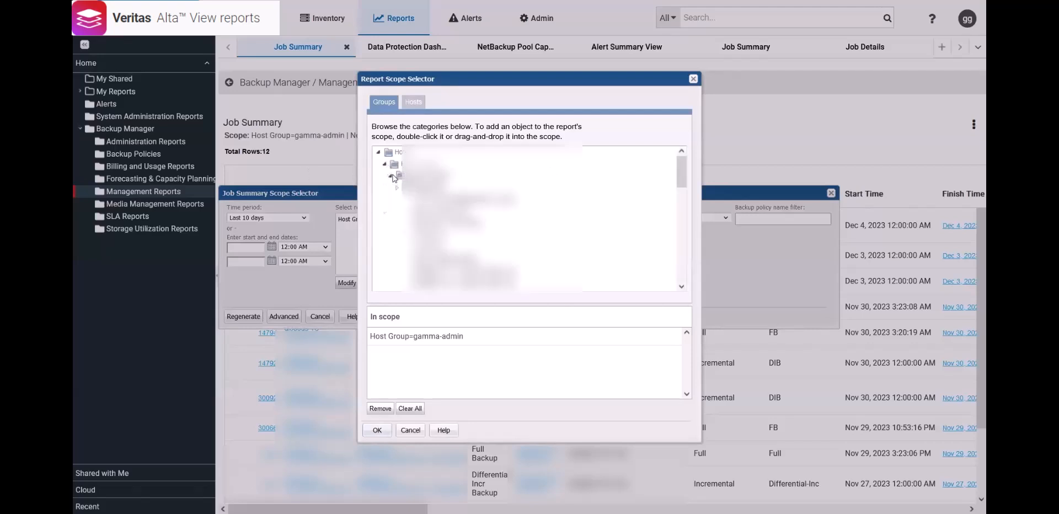
click(392, 174)
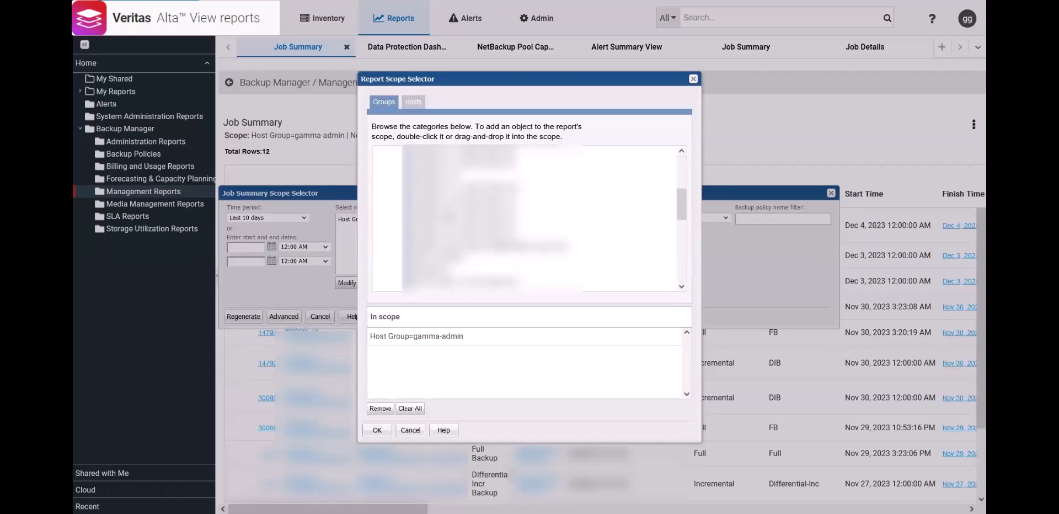
scroll(527, 219, down, 3)
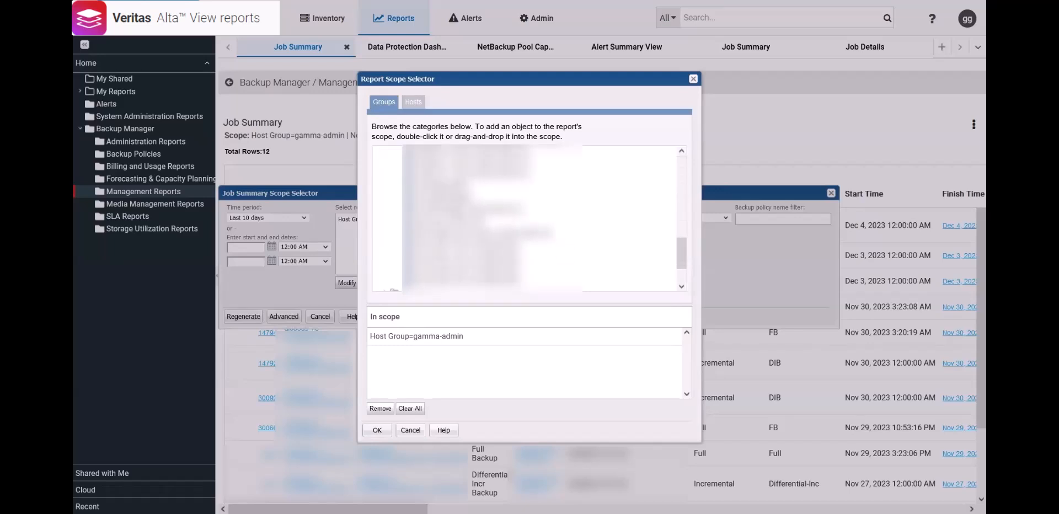
scroll(527, 218, up, 2)
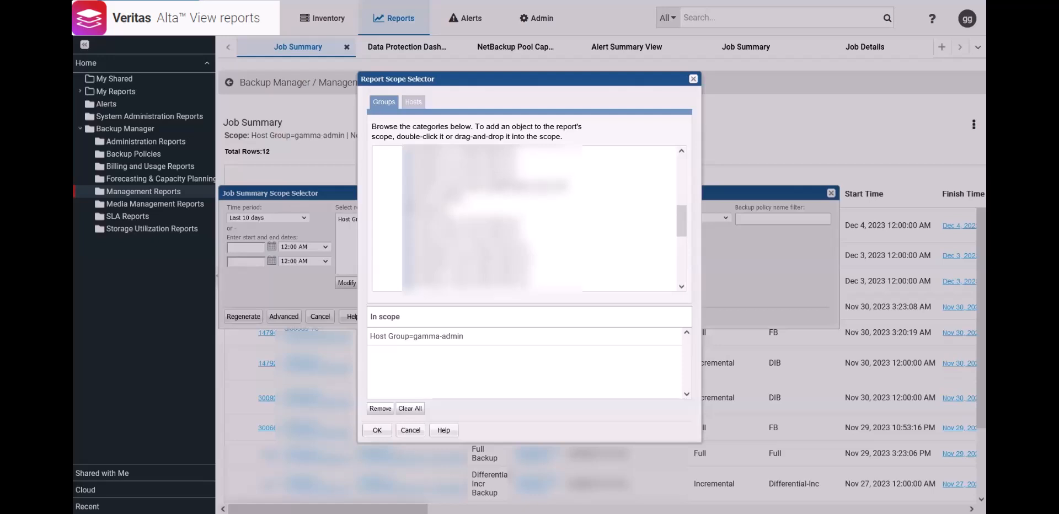
scroll(397, 182, up, 3)
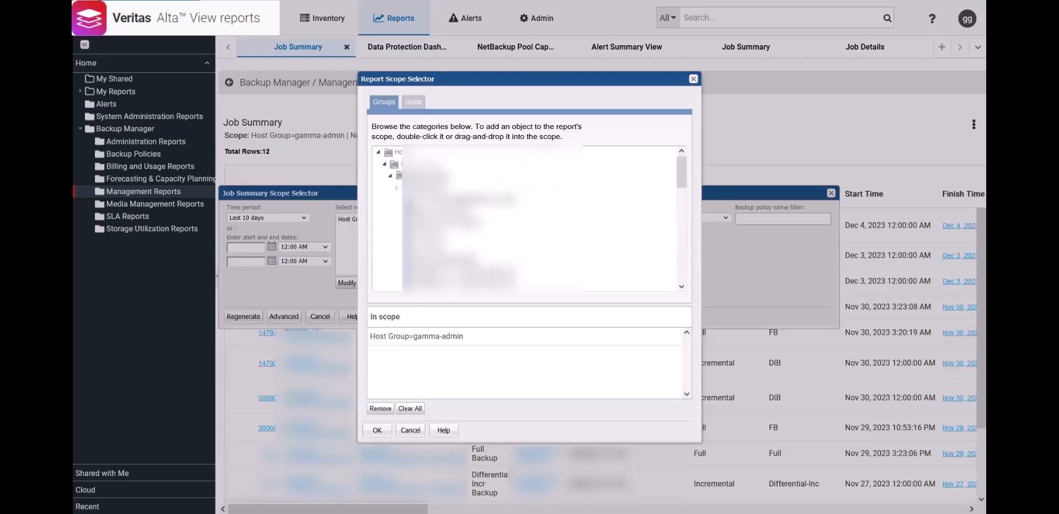
click(390, 177)
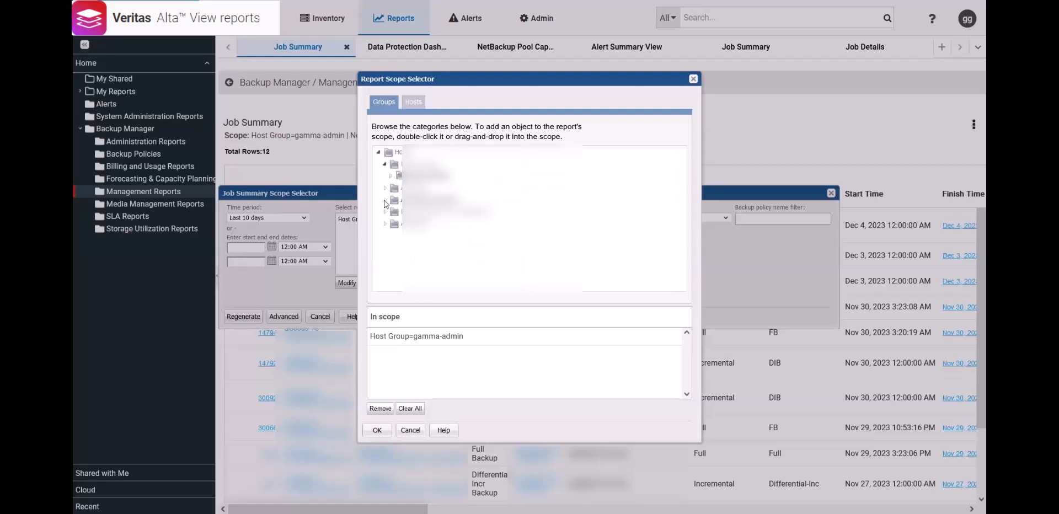
Replace the gamma-admin host group in the report scope with the first server under All Backup Servers.
click(385, 201)
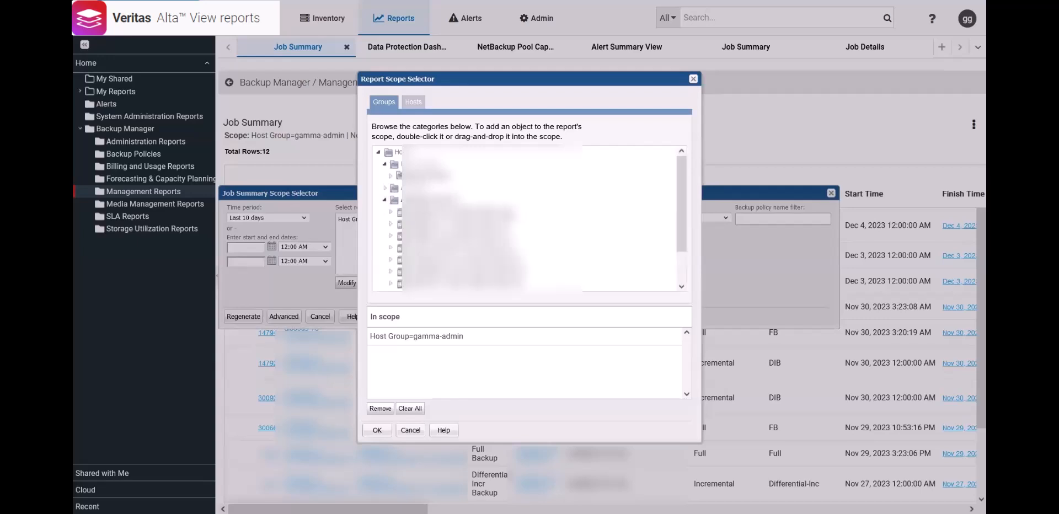
scroll(527, 218, down, 1)
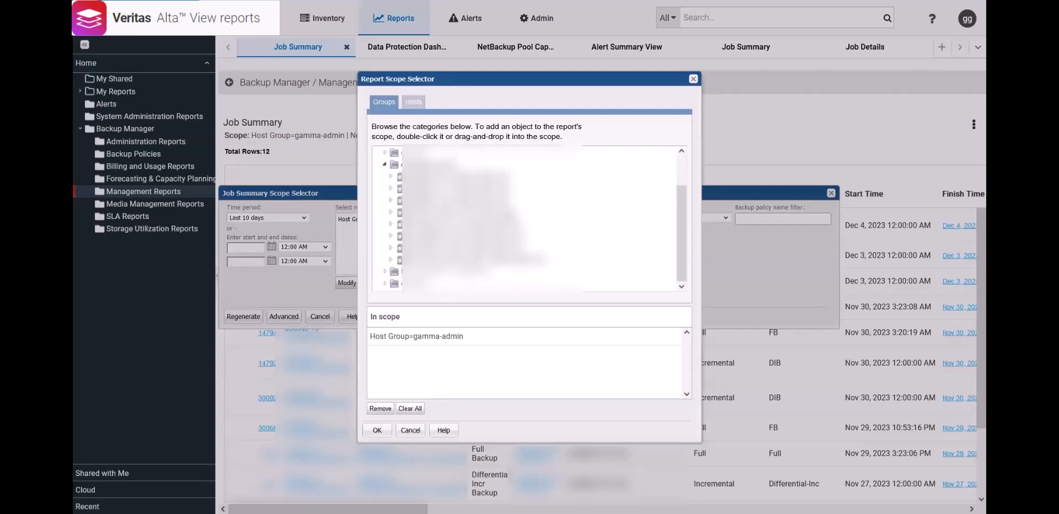
click(390, 176)
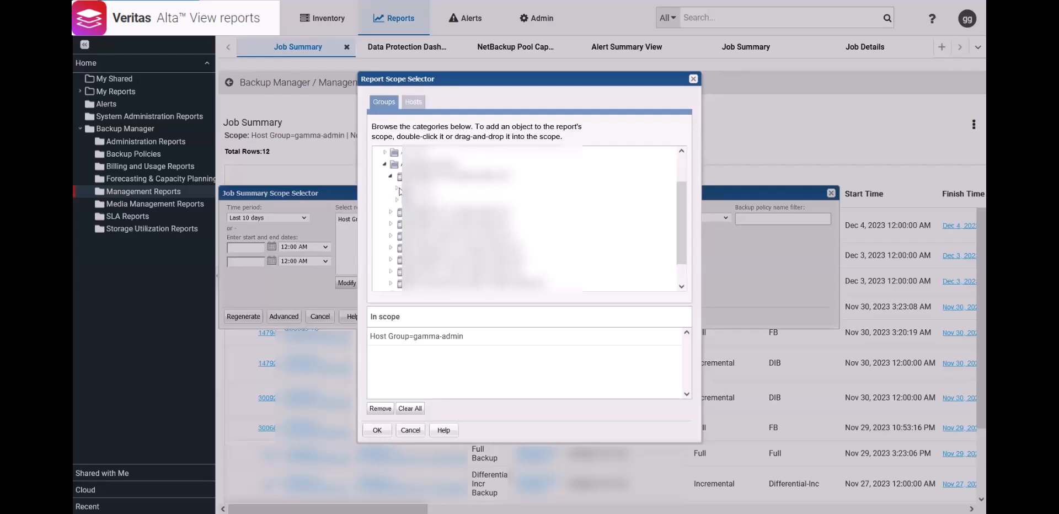
click(397, 188)
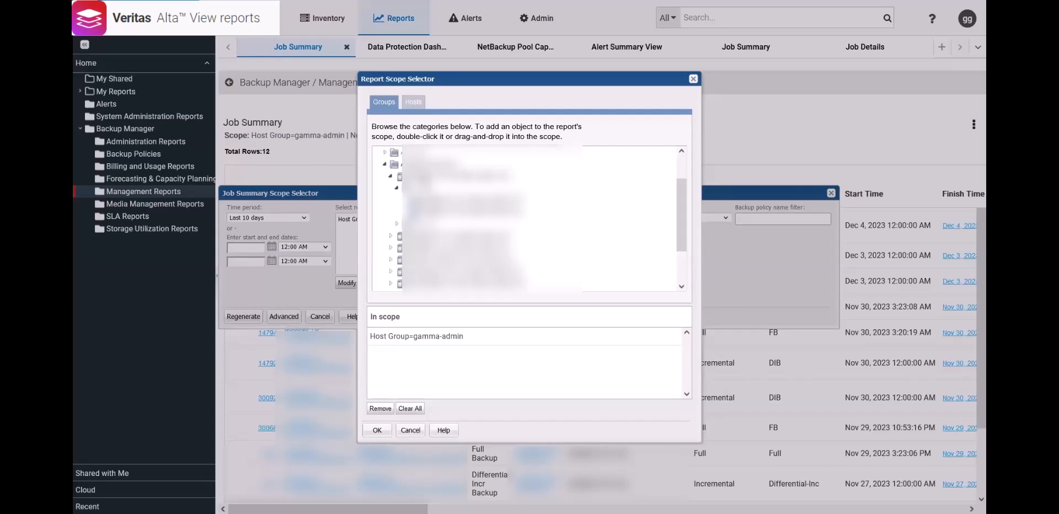
drag(458, 175, 430, 353)
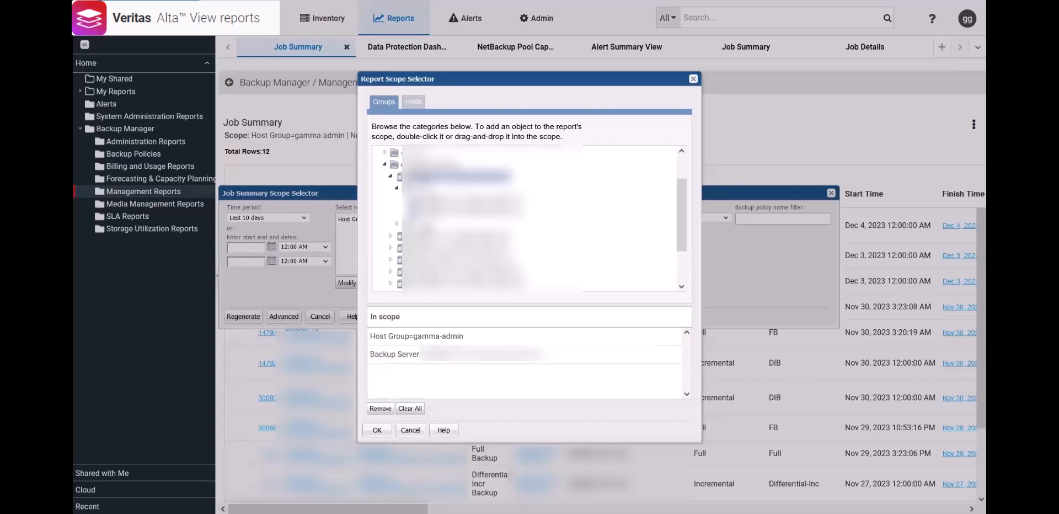
double_click(430, 338)
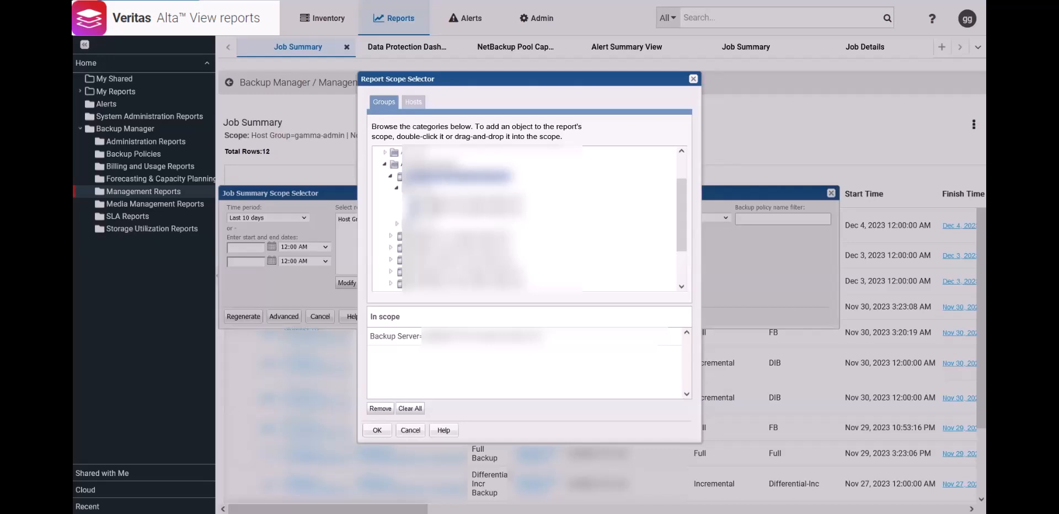
Apply the backup server scope and regenerate the Job Summary report.
click(387, 171)
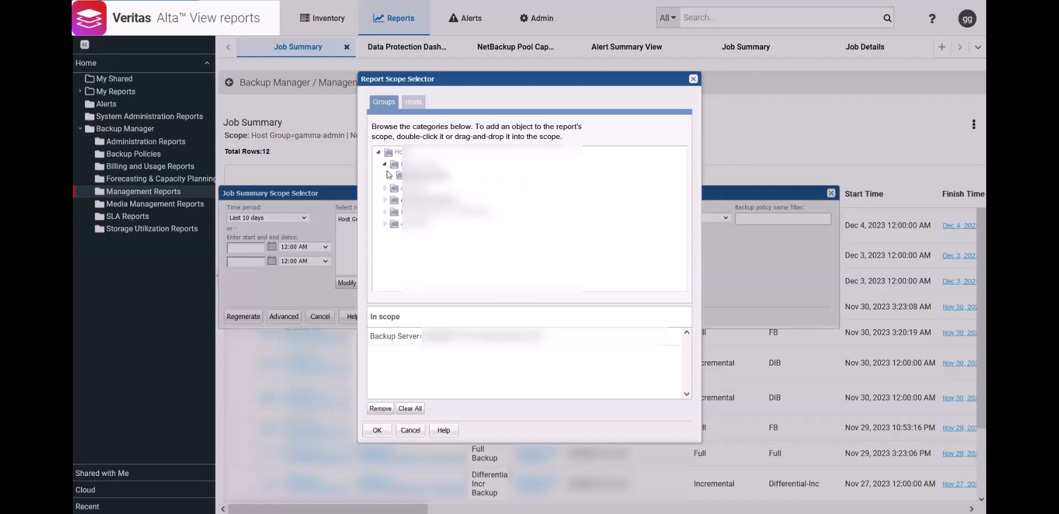
click(378, 431)
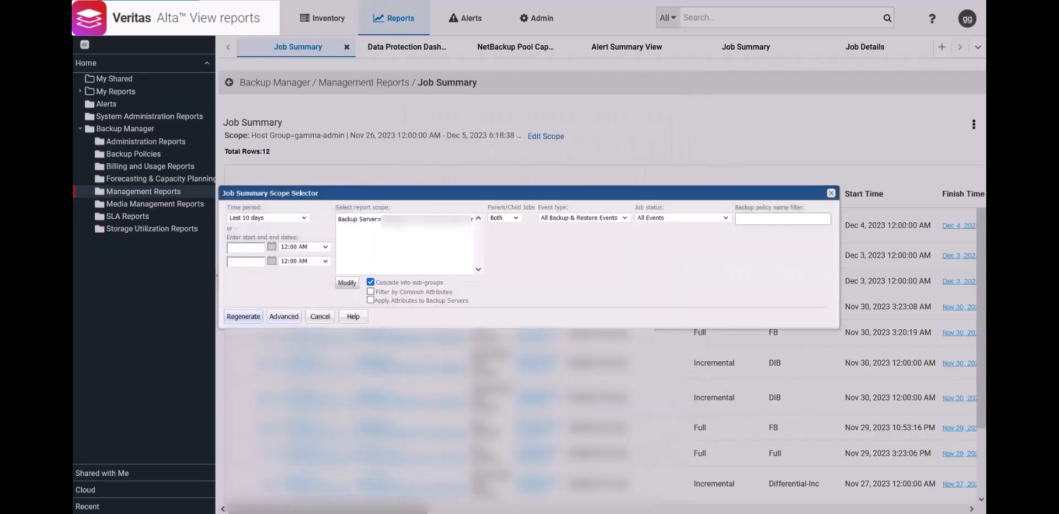
click(241, 318)
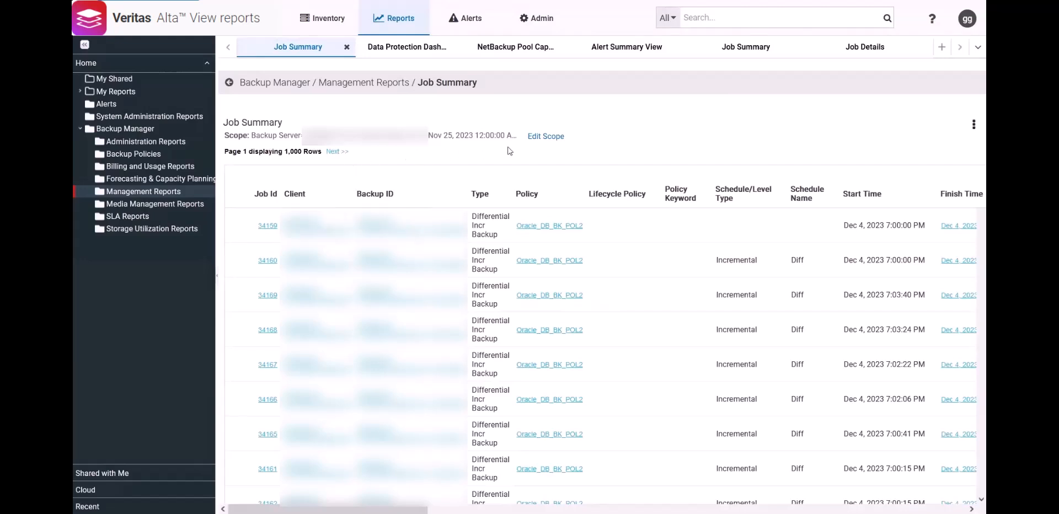
Reopen the Job Summary scope settings and set the time period to Last 48 hours.
click(546, 137)
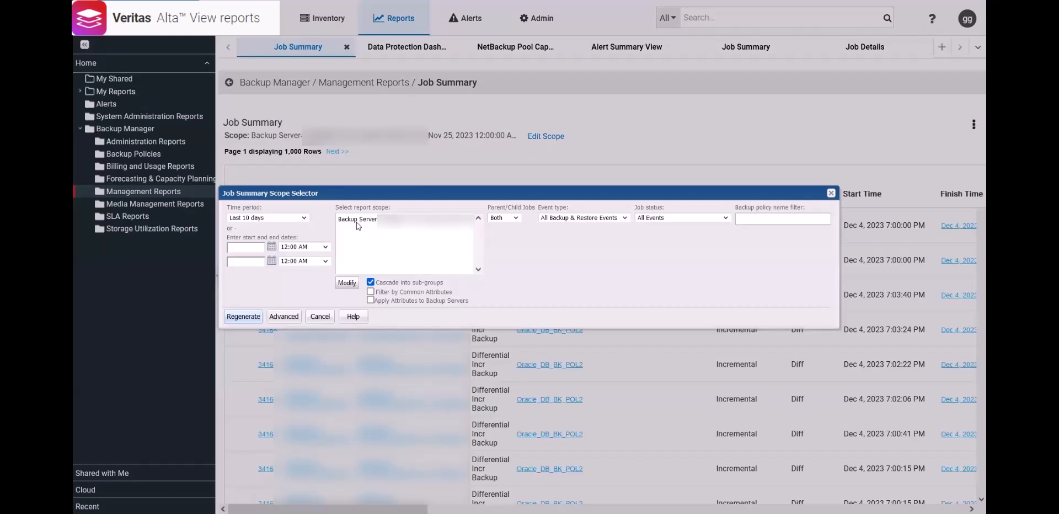
click(303, 219)
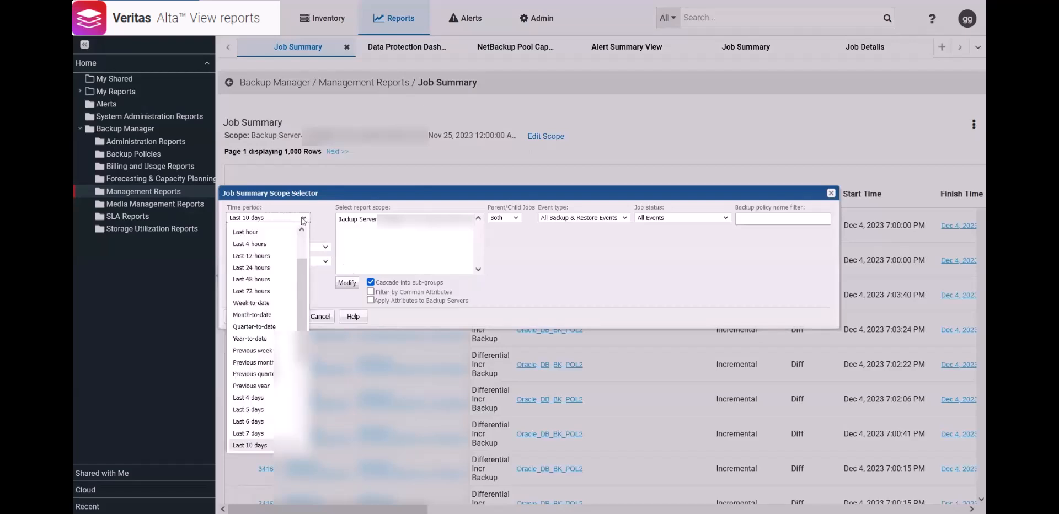
click(263, 280)
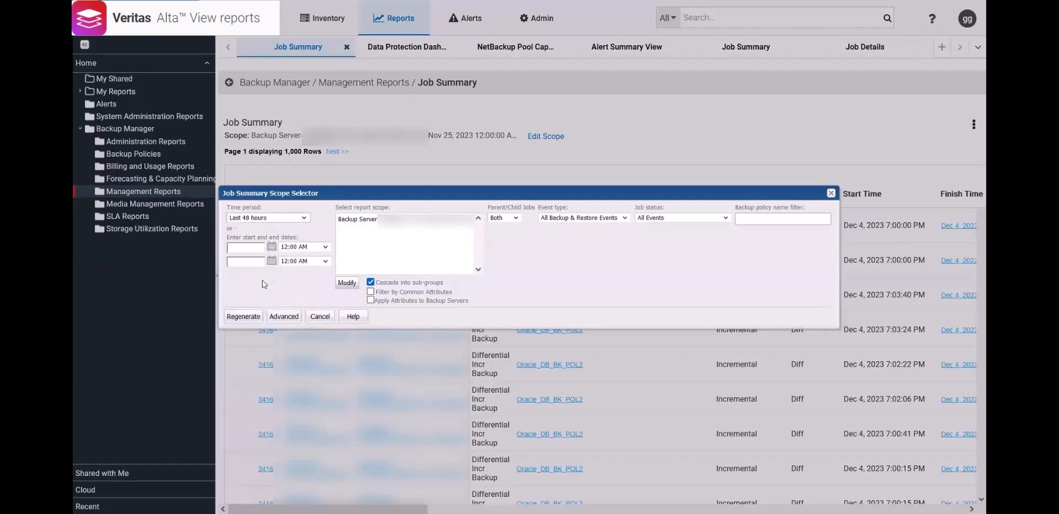
Replace the backup server in the Job Summary's report scope with the ApplicationName host attribute value Oracle.
click(347, 283)
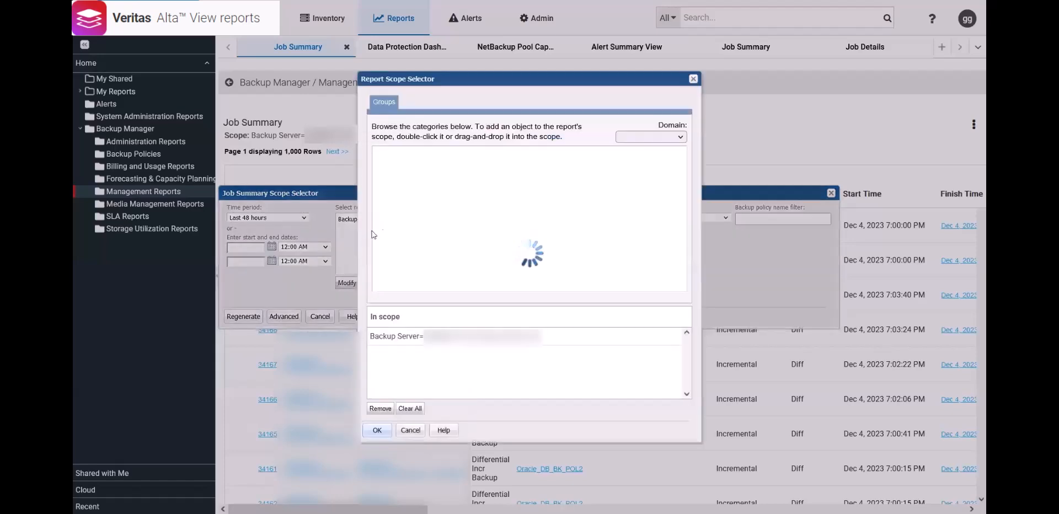
click(378, 152)
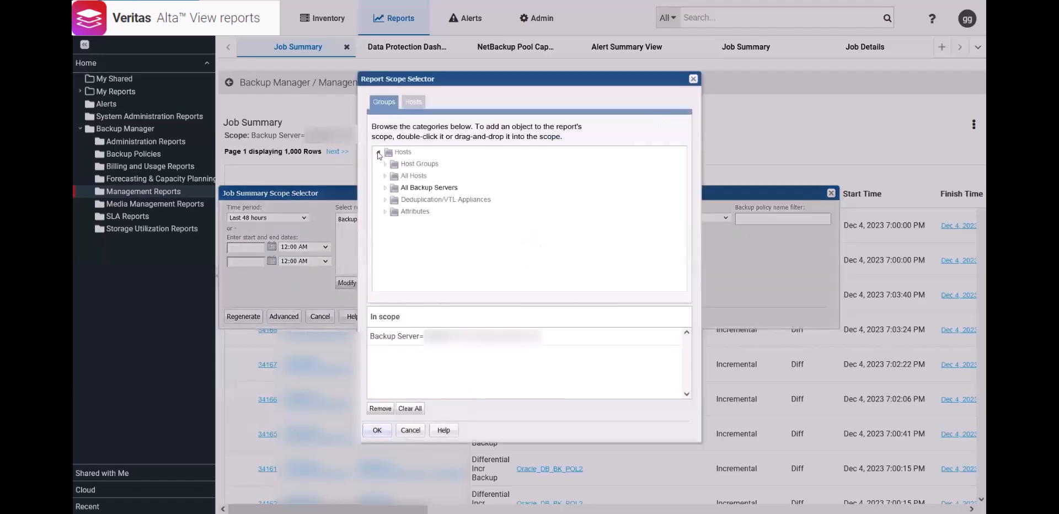
click(384, 212)
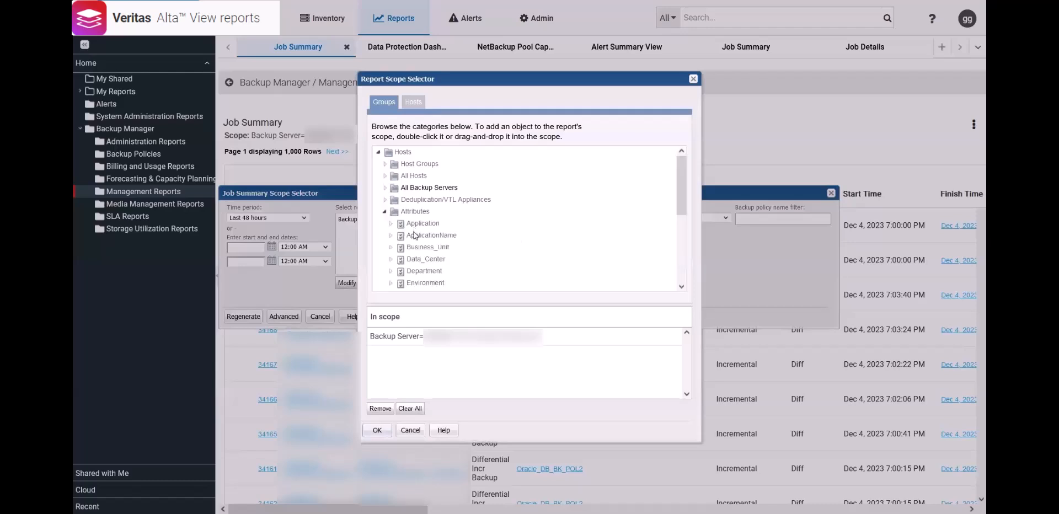
click(391, 236)
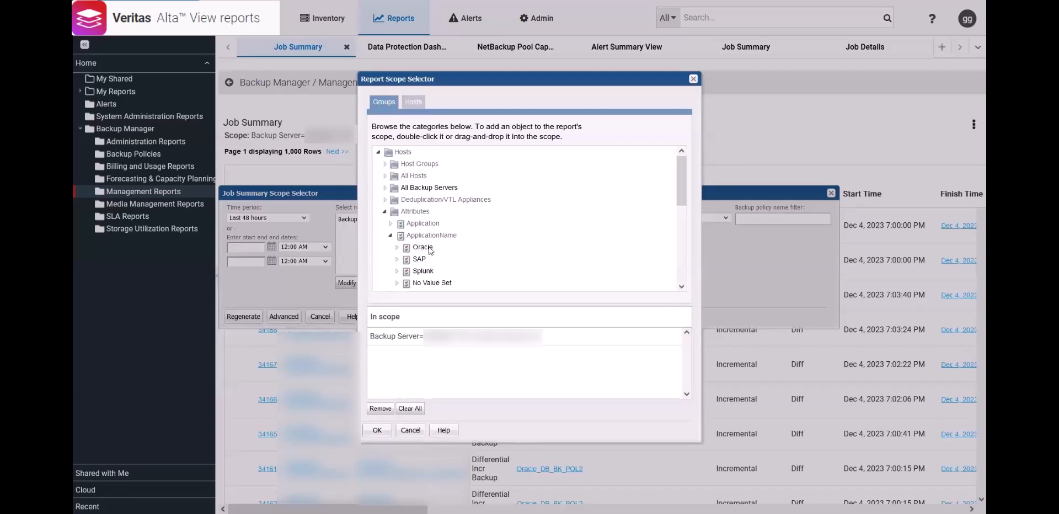
double_click(422, 249)
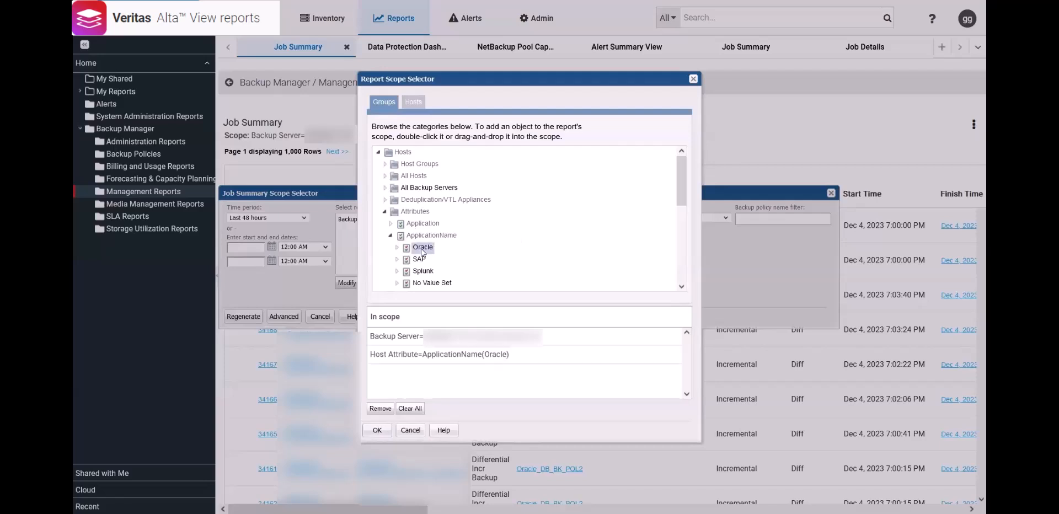
double_click(438, 336)
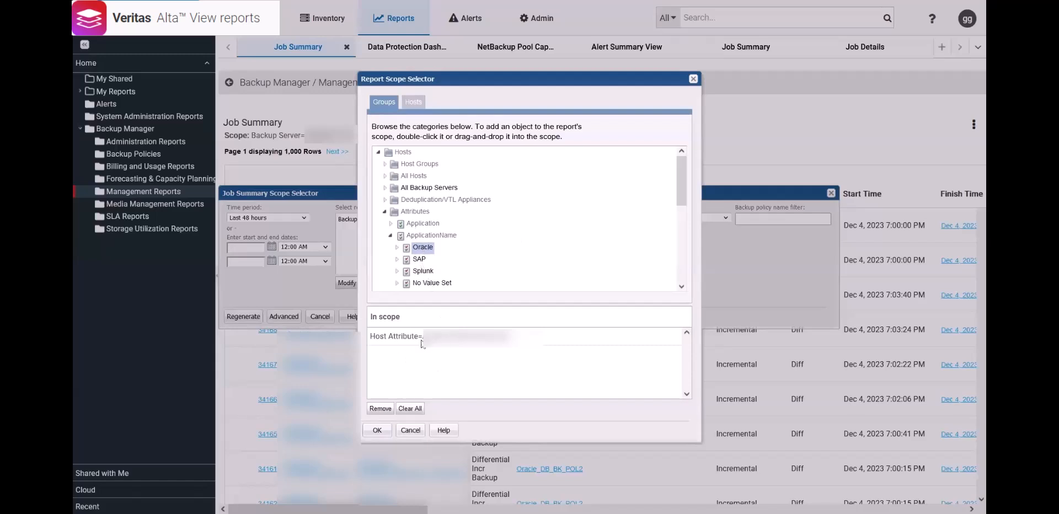
Examine the hosts grouped under the Oracle application name and the other host attributes available for scoping.
click(397, 248)
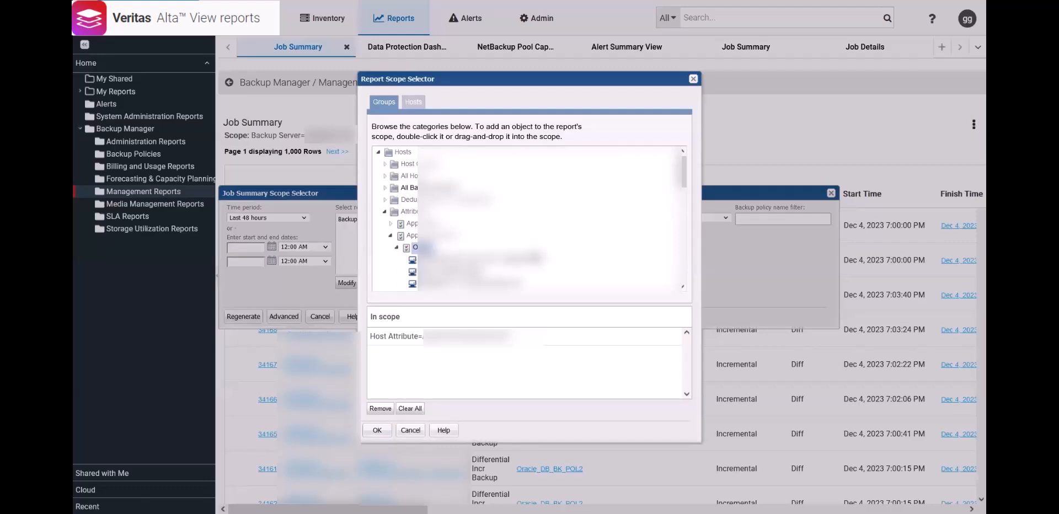
scroll(527, 218, down, 3)
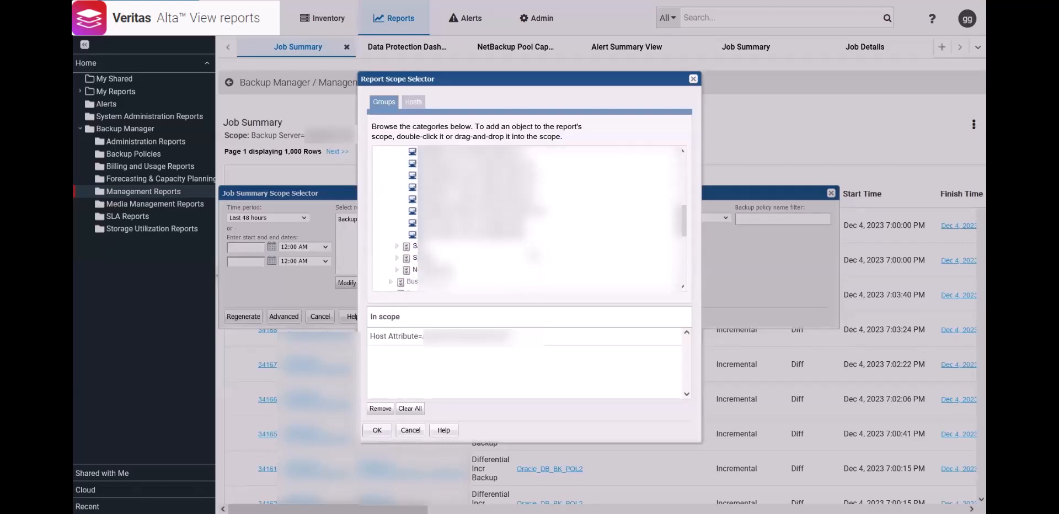
scroll(527, 218, up, 4)
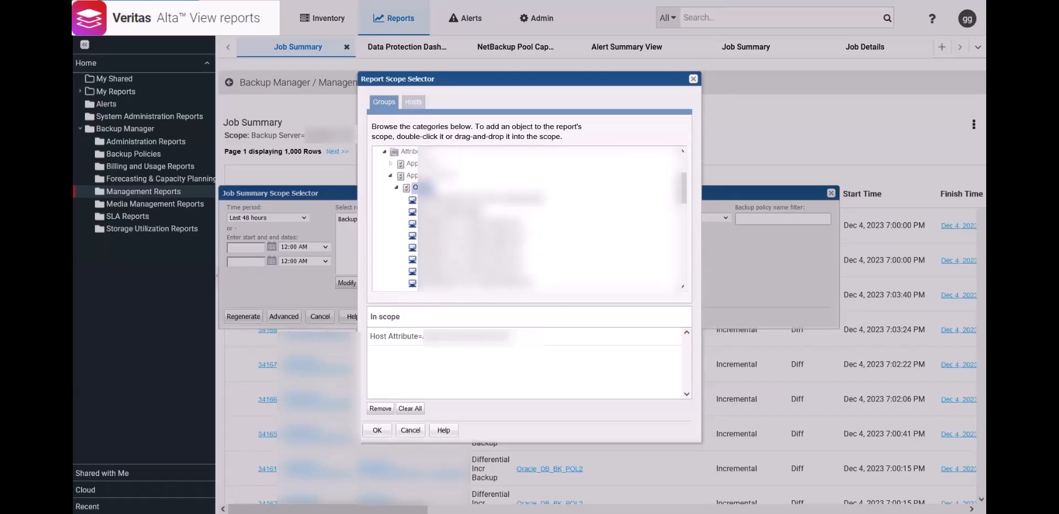
click(390, 176)
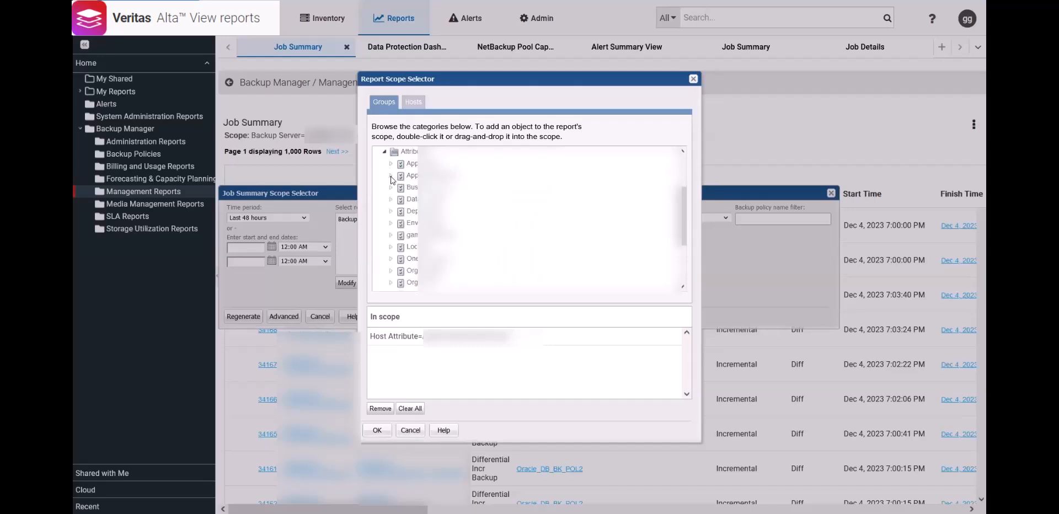
scroll(423, 251, down, 3)
scroll(423, 259, down, 2)
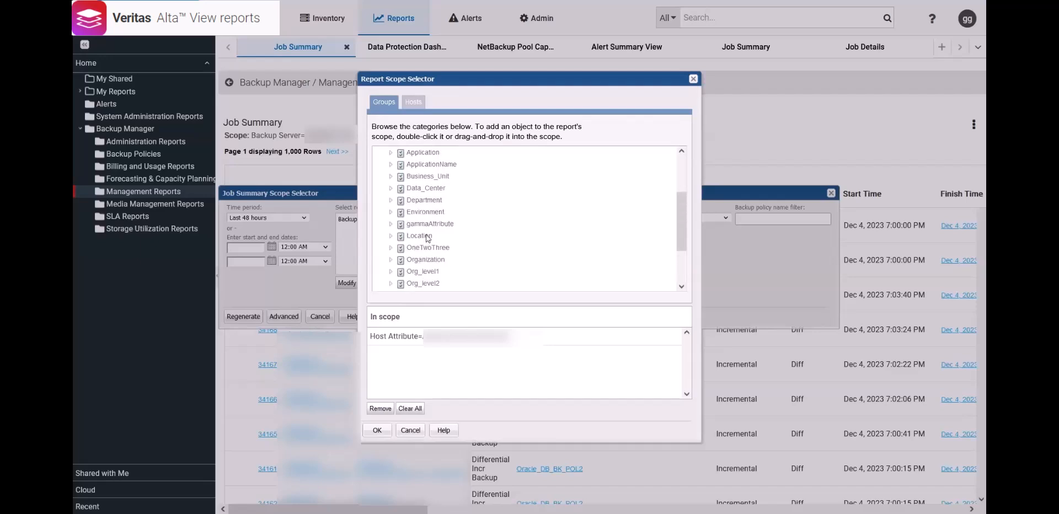
scroll(431, 219, up, 5)
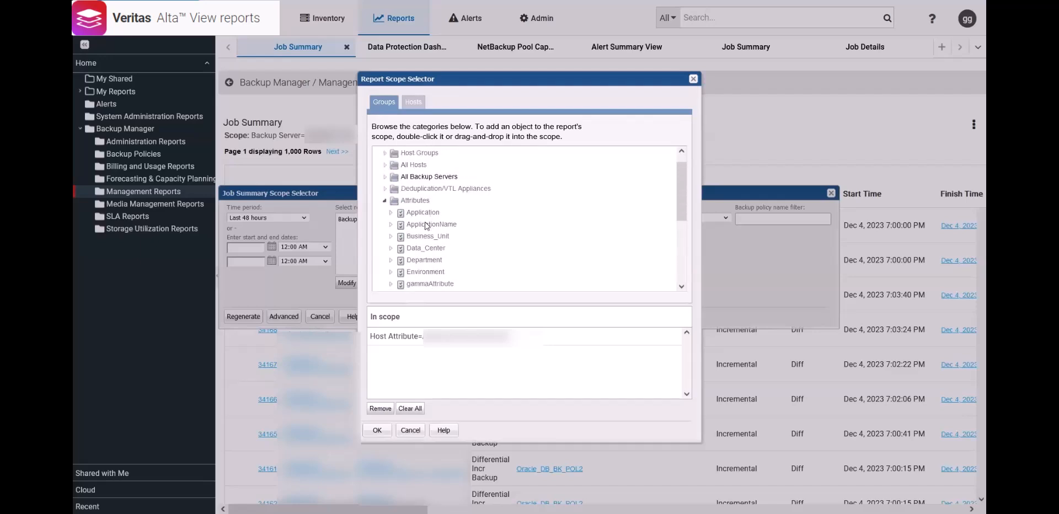
scroll(423, 221, down, 3)
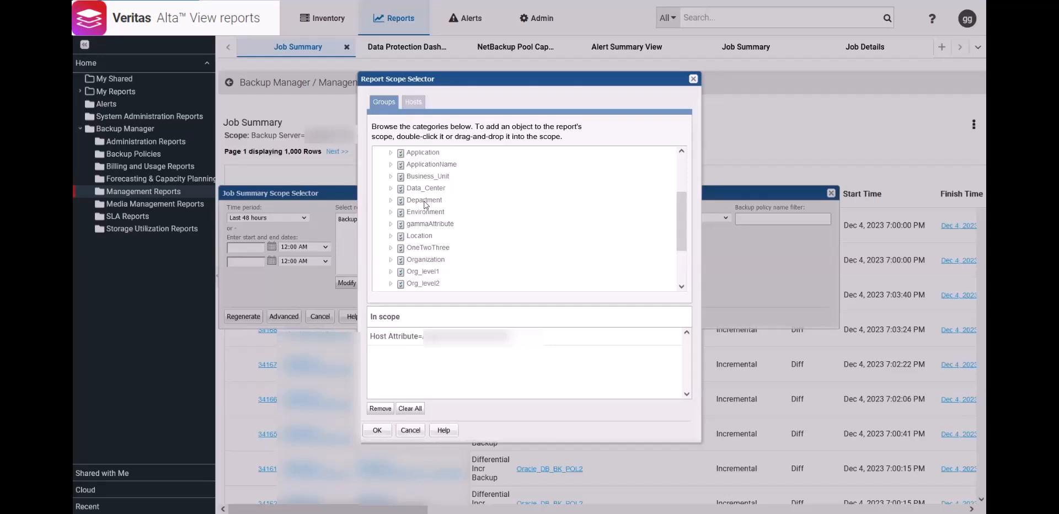
scroll(429, 204, up, 2)
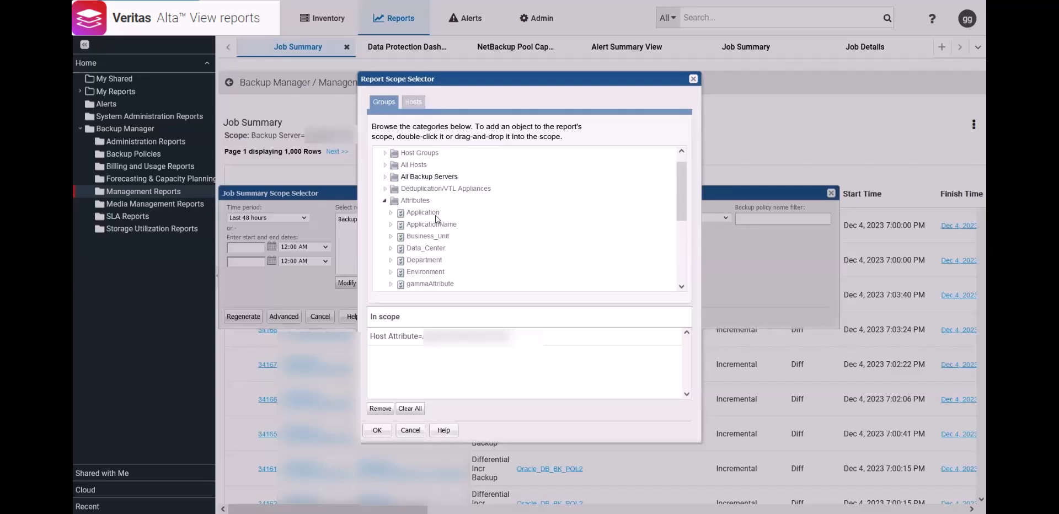
scroll(435, 218, down, 1)
scroll(436, 219, down, 2)
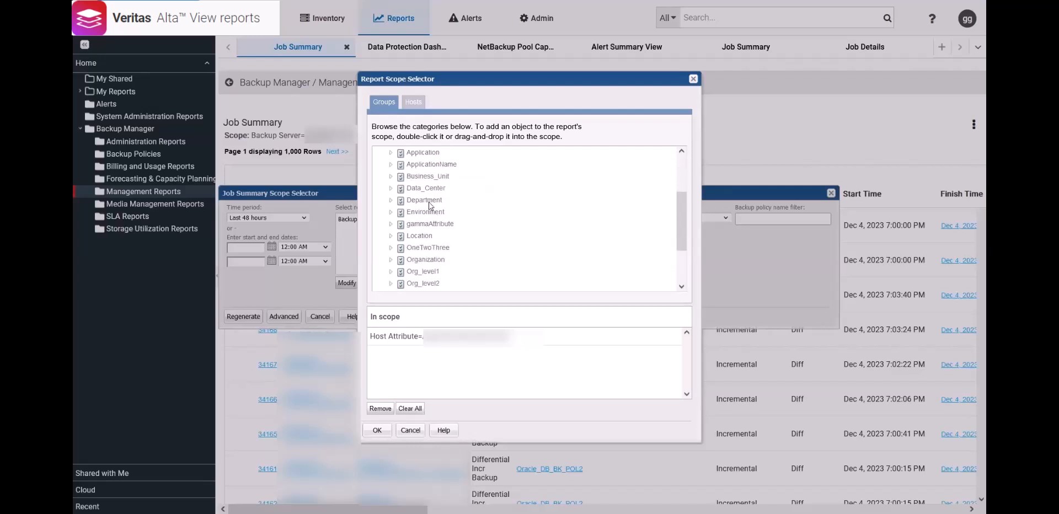
scroll(430, 204, up, 3)
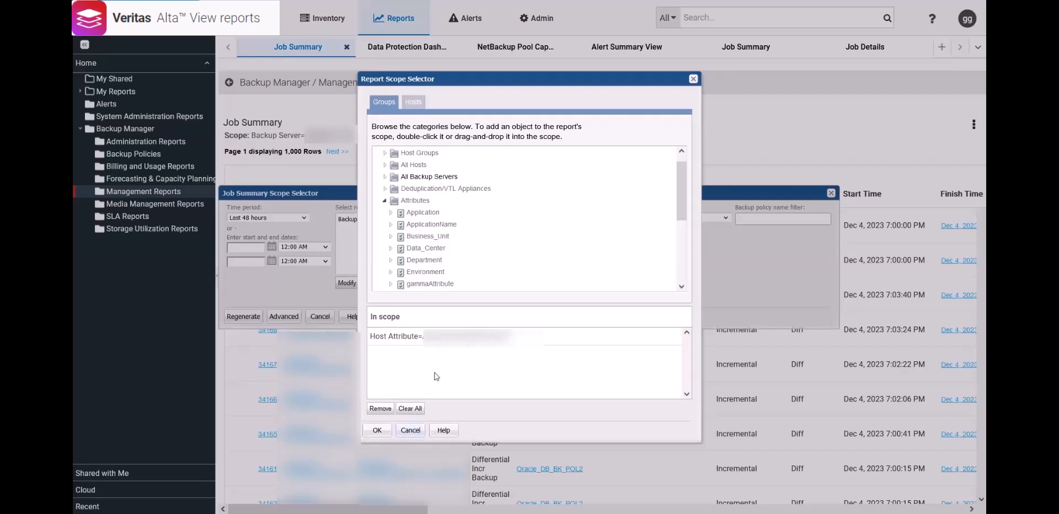
Regenerate the Job Summary with the Oracle scope and save it as Oracle Jobs in the Video Job Summary folder.
click(376, 431)
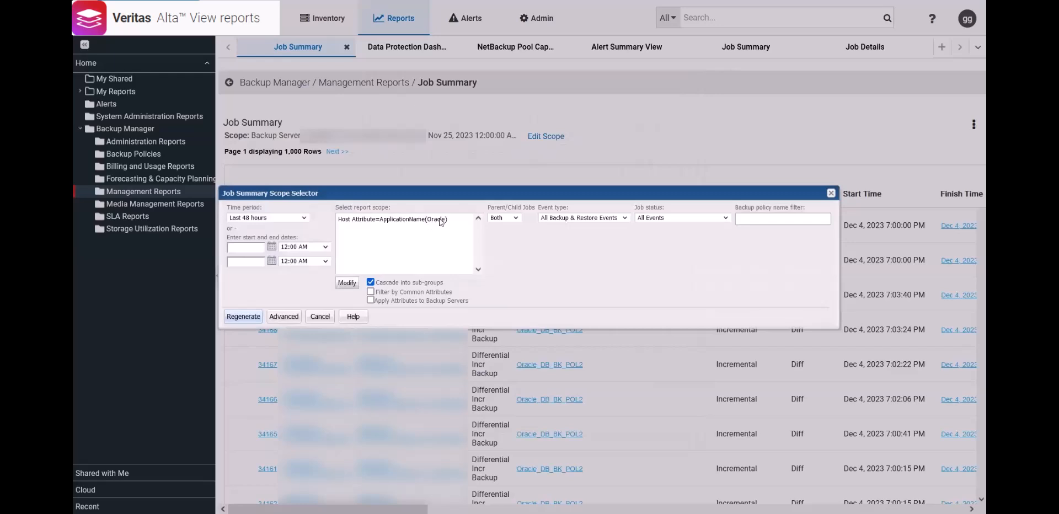
click(243, 317)
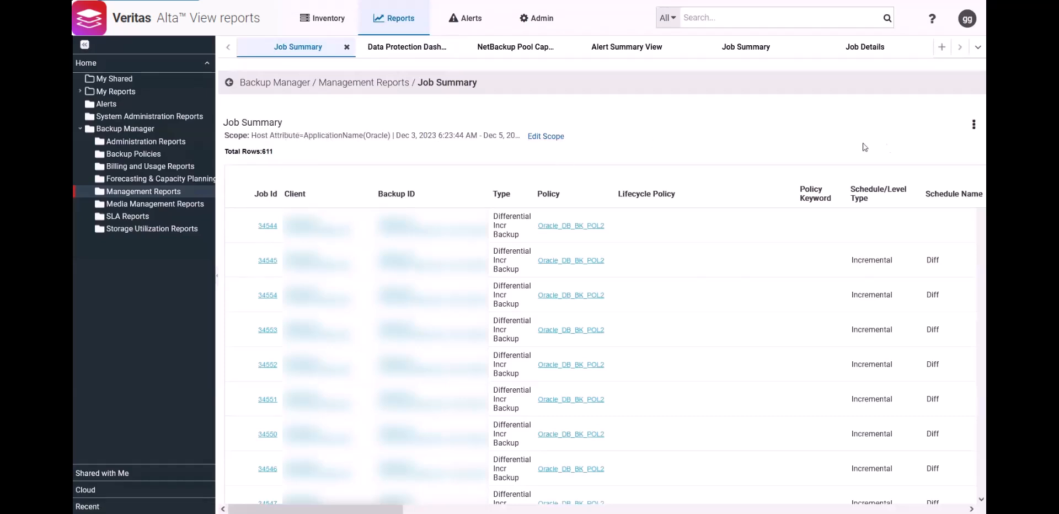
click(974, 126)
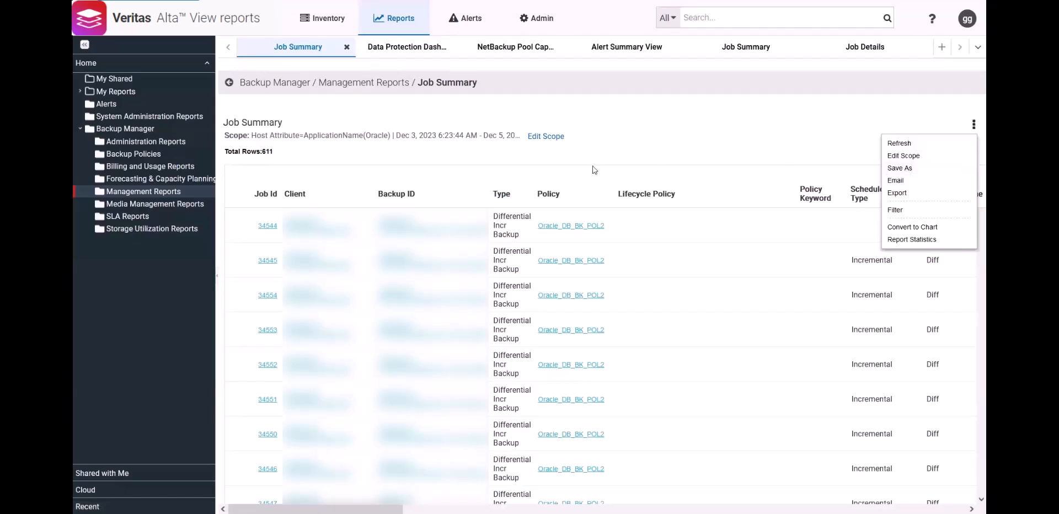
click(899, 169)
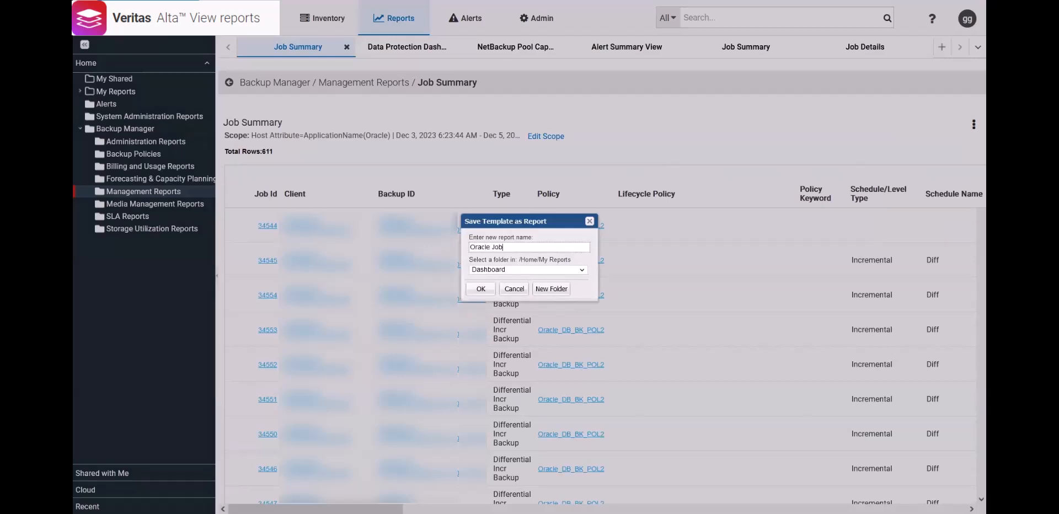
click(515, 270)
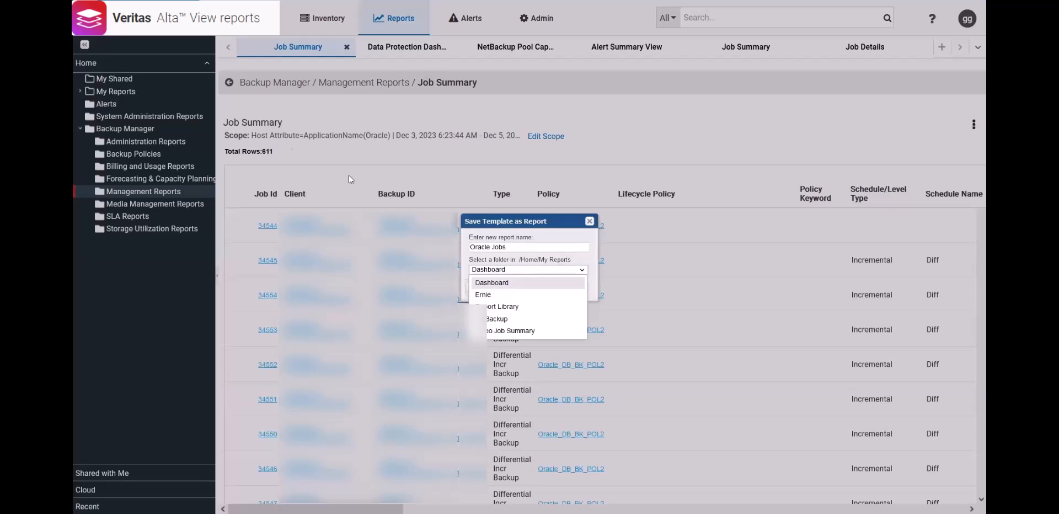
click(510, 331)
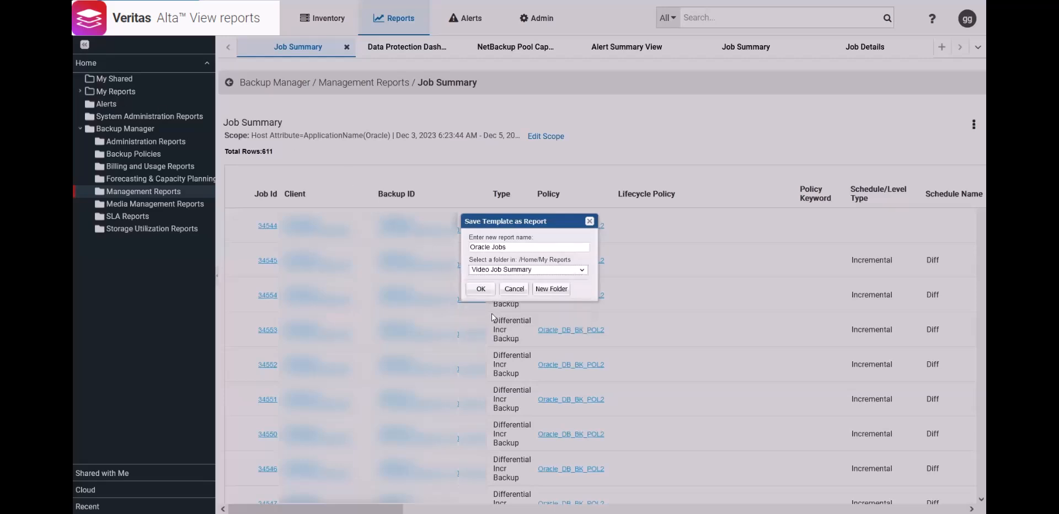
click(483, 290)
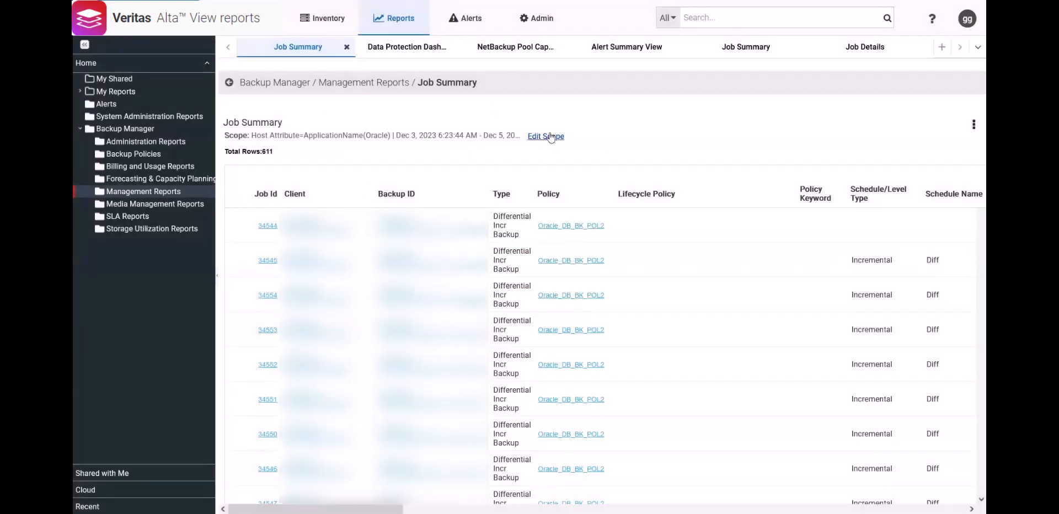
Replace Oracle with Splunk as the ApplicationName host attribute in the report scope and regenerate the Job Summary.
click(550, 137)
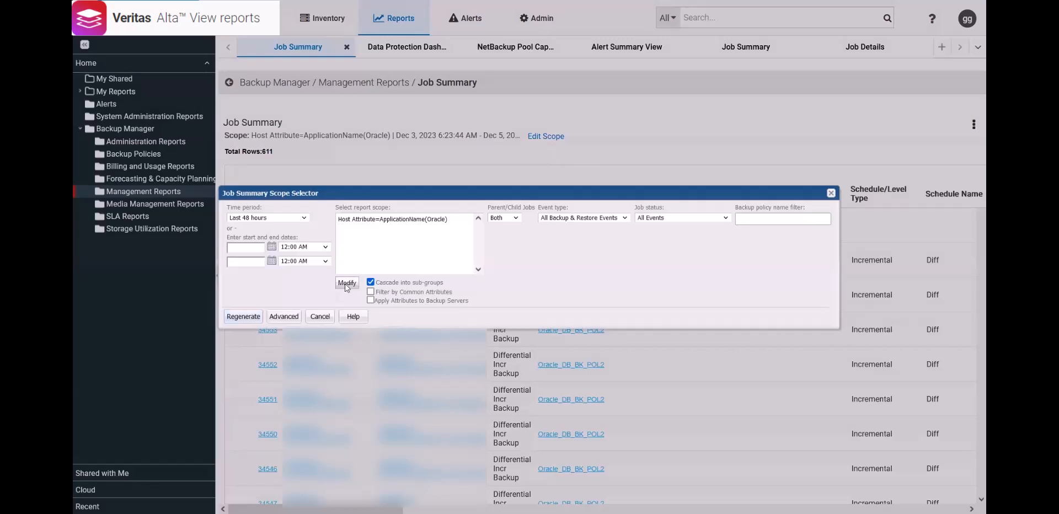
click(347, 284)
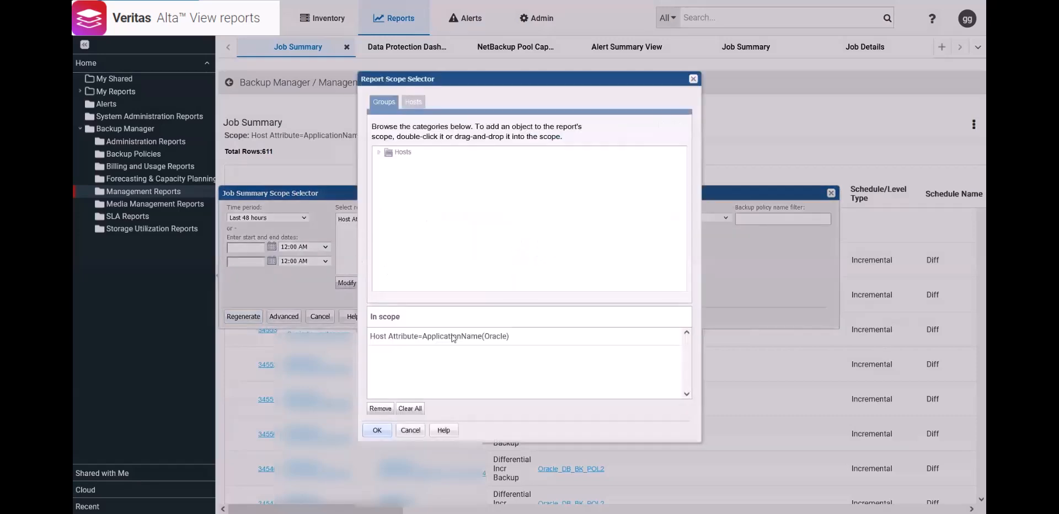
click(379, 153)
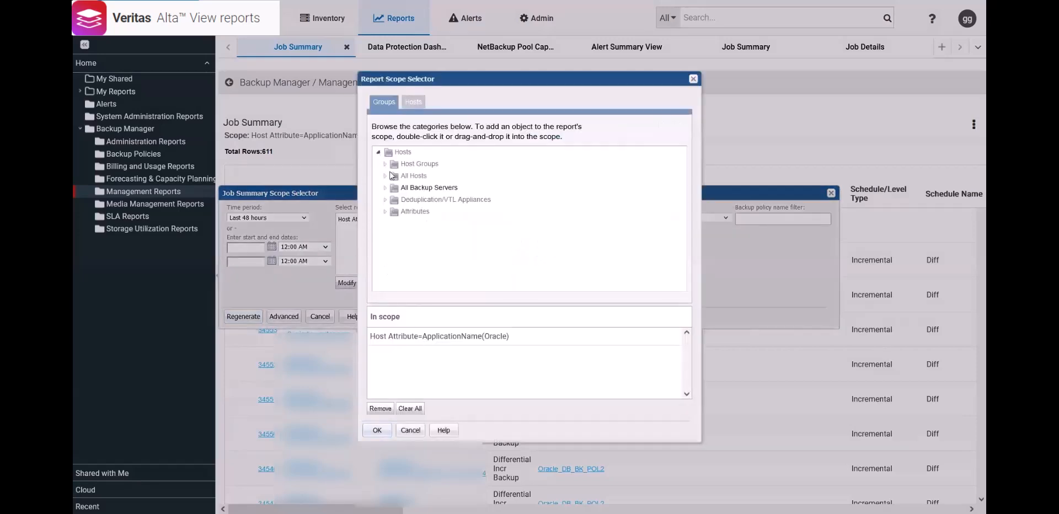
click(385, 212)
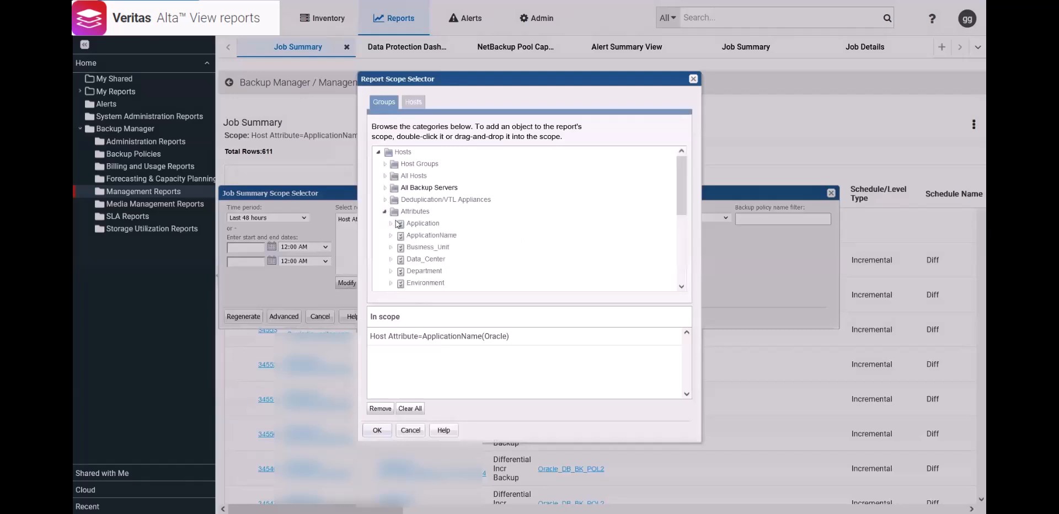
click(423, 238)
double_click(422, 272)
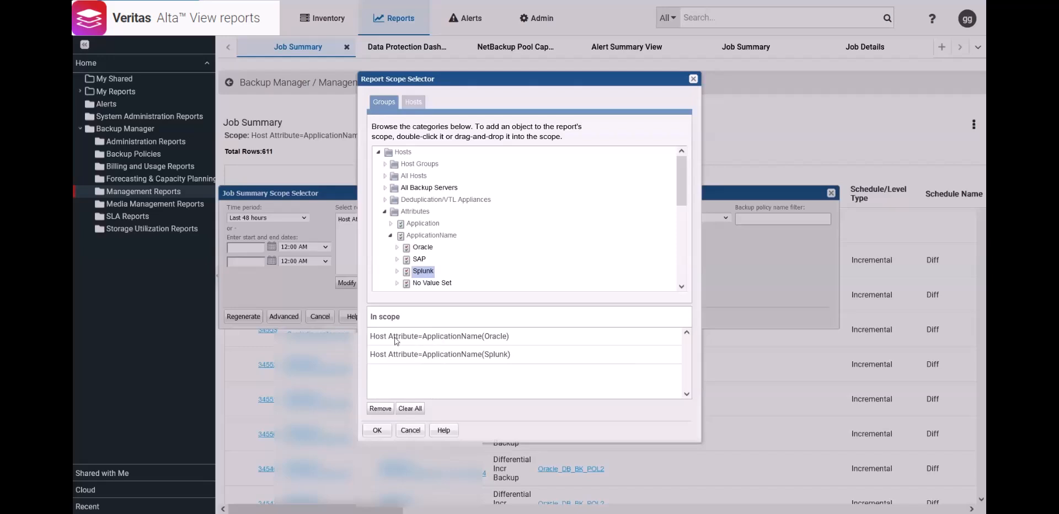
double_click(448, 340)
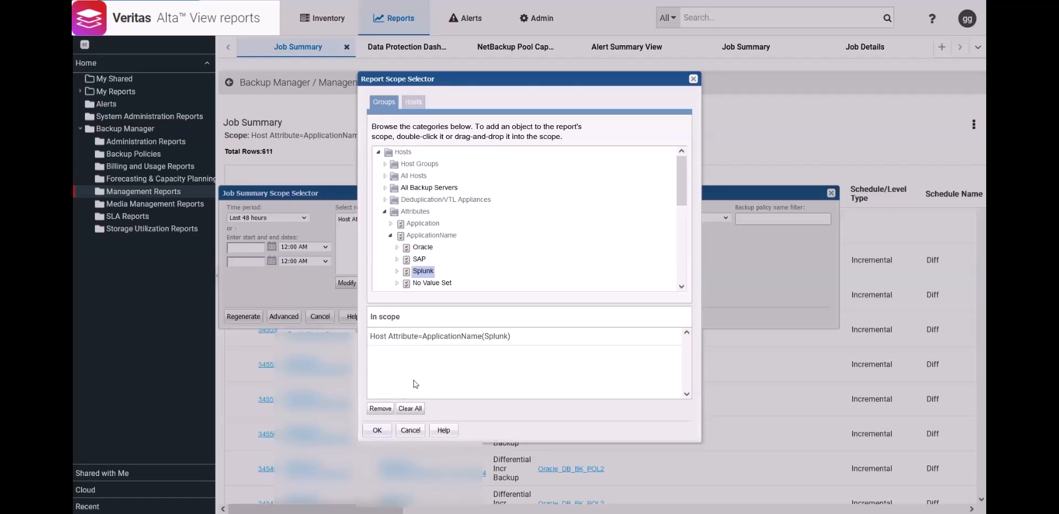
click(376, 431)
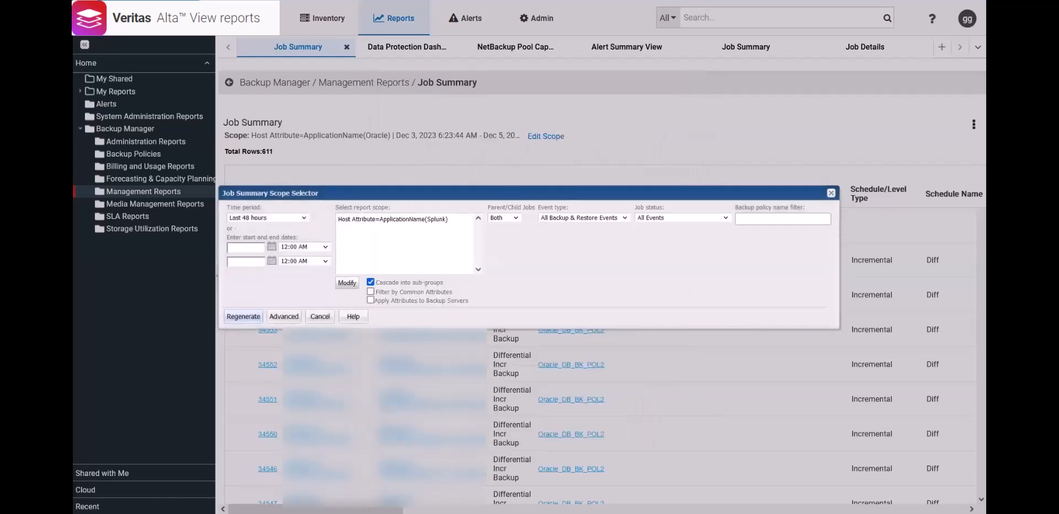
click(249, 319)
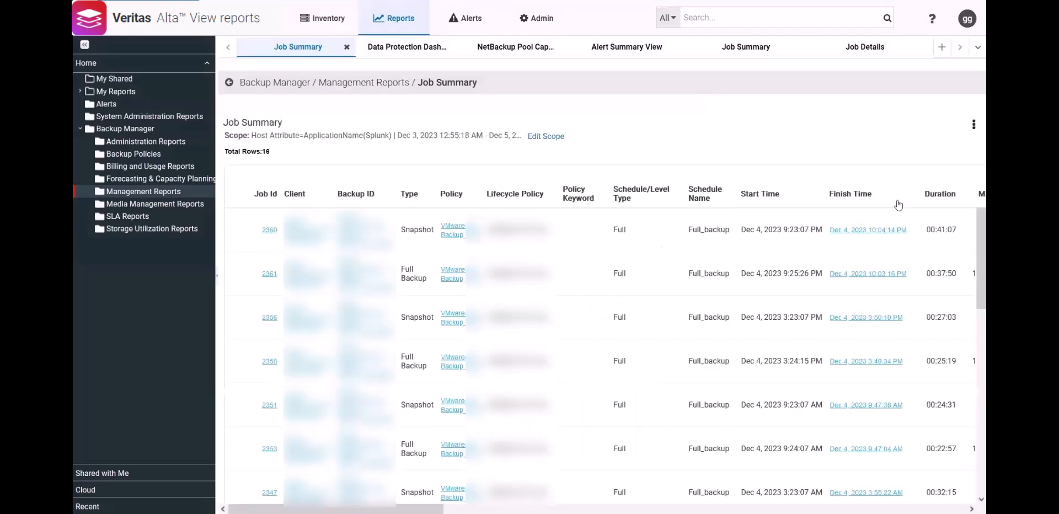
Save the Splunk-scoped Job Summary as a report named Splunk in the Video Job Summary folder.
click(974, 125)
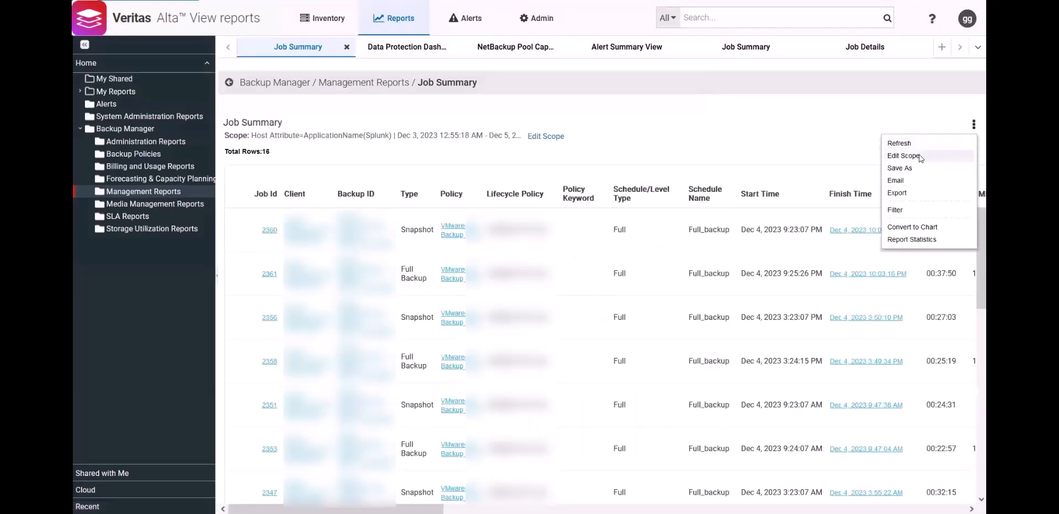
click(905, 168)
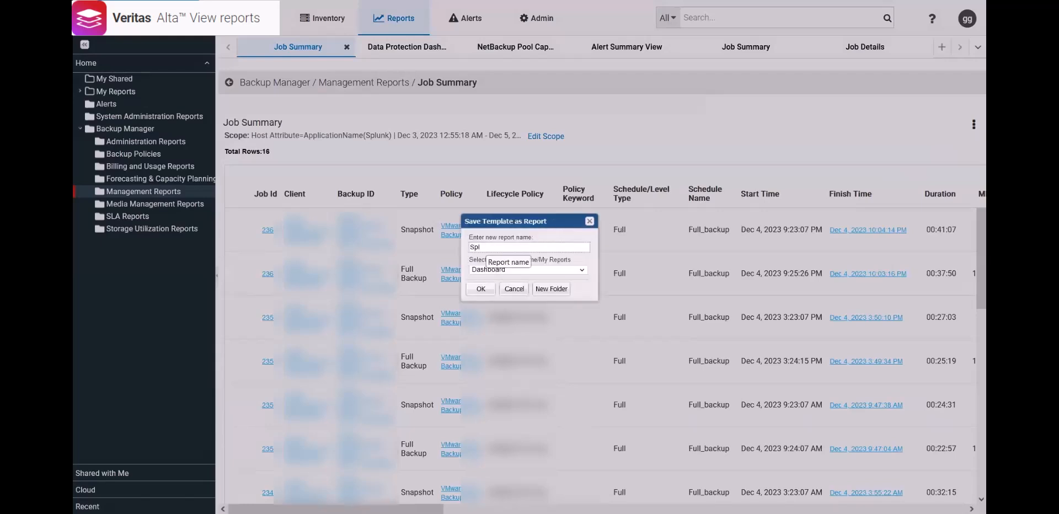
click(498, 271)
click(497, 288)
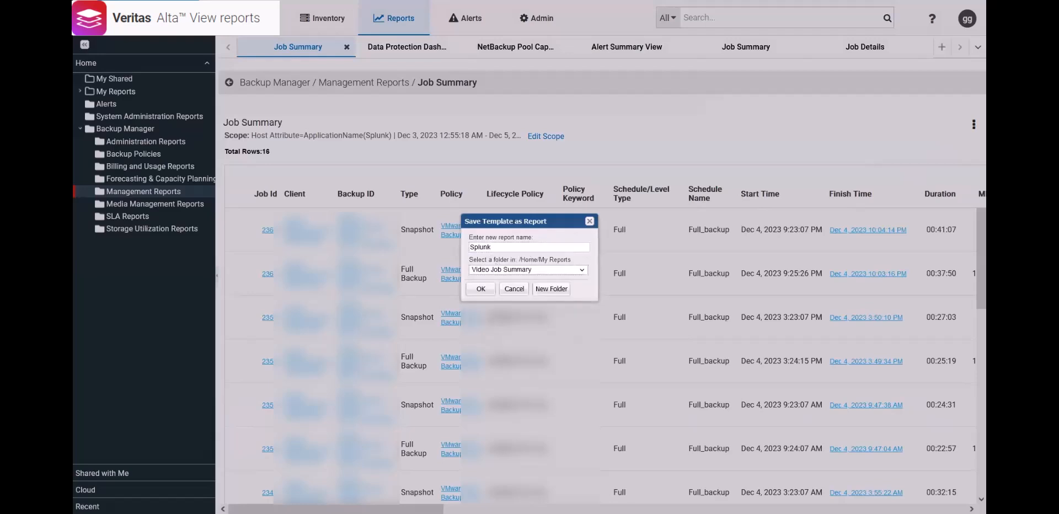
click(481, 290)
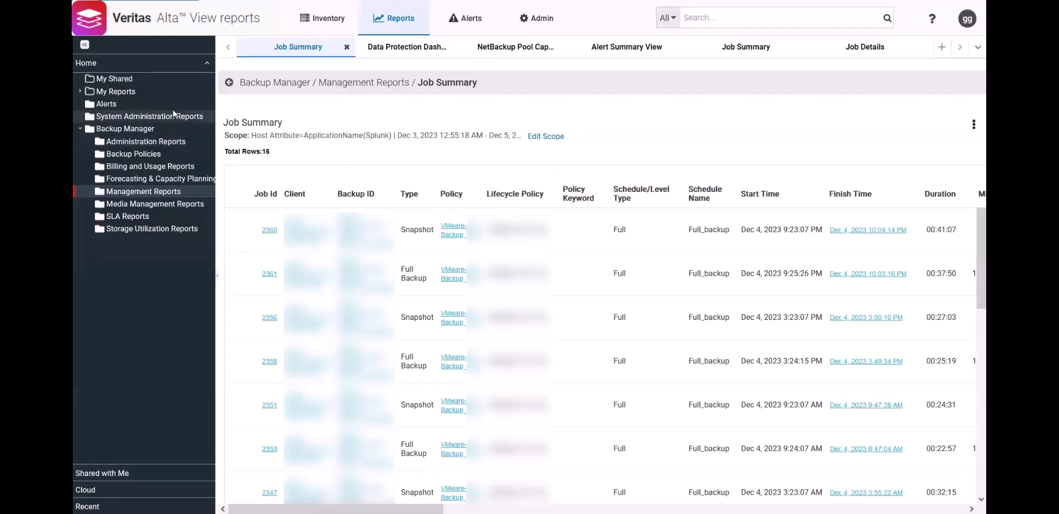
Expand the My Reports folder and close all open report tabs.
click(80, 92)
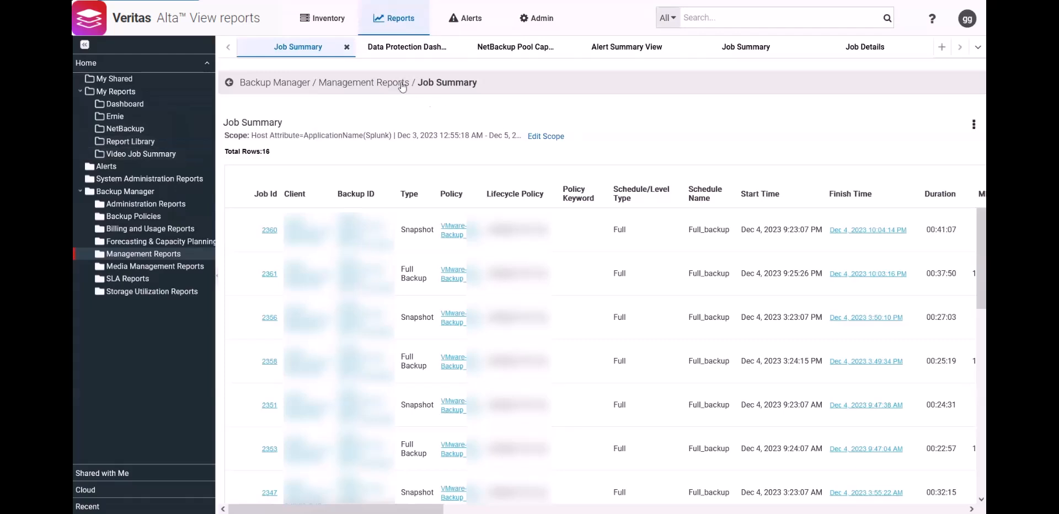
right_click(314, 54)
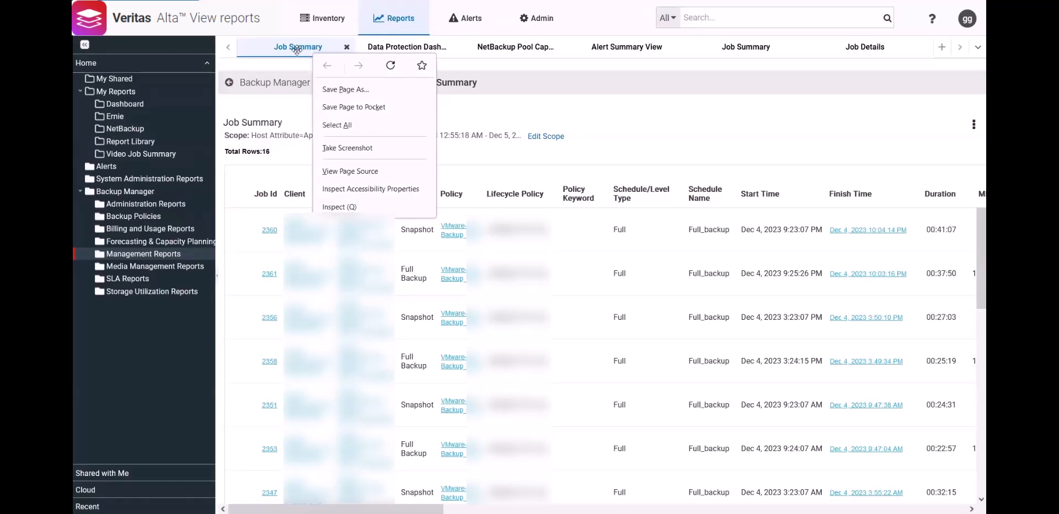
click(297, 50)
right_click(297, 50)
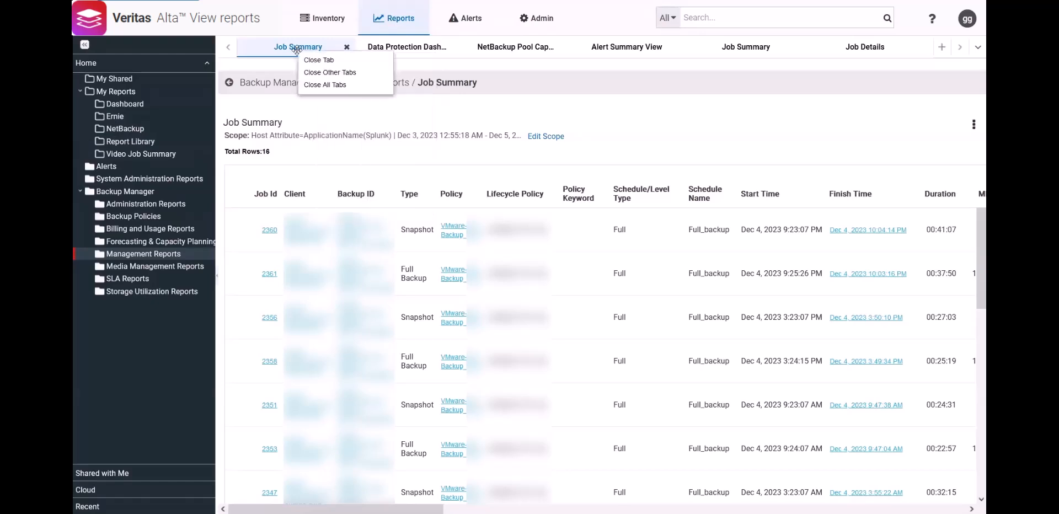
click(319, 84)
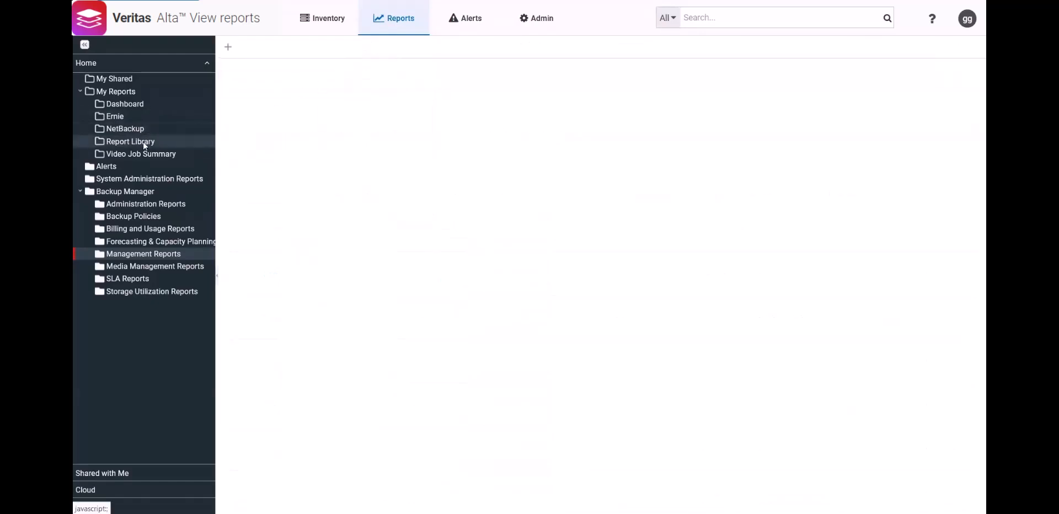
Open the saved Oracle Jobs and Splunk reports from the Video Job Summary folder.
click(138, 155)
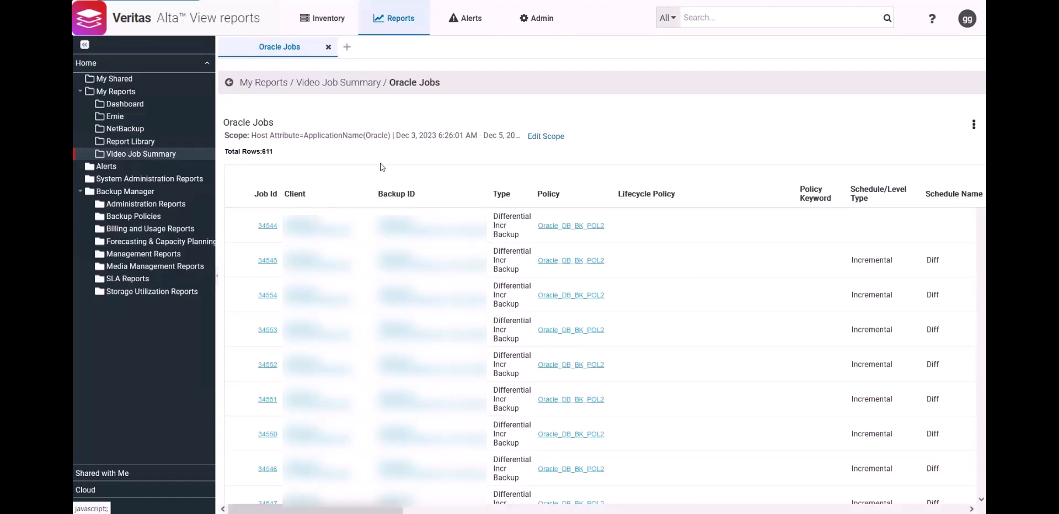
click(142, 156)
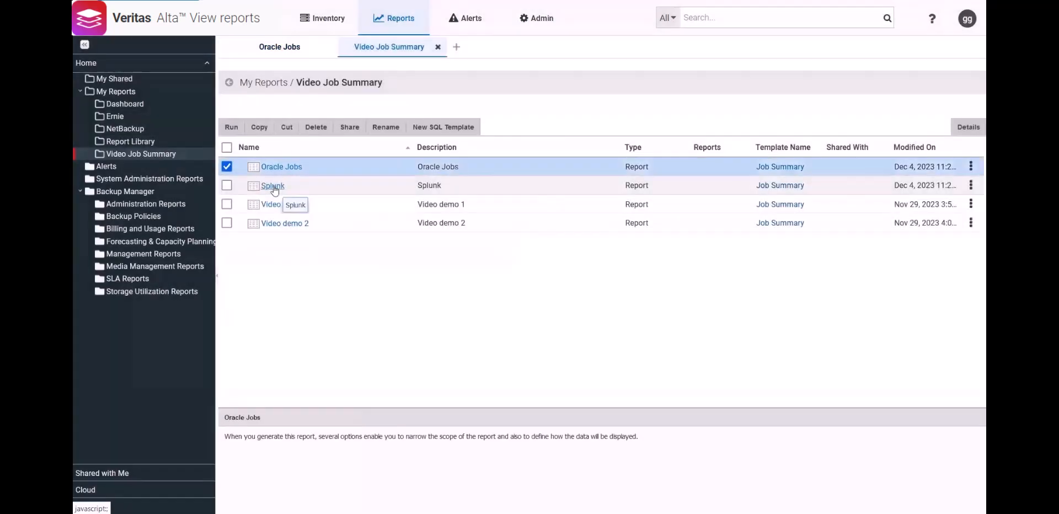
click(273, 186)
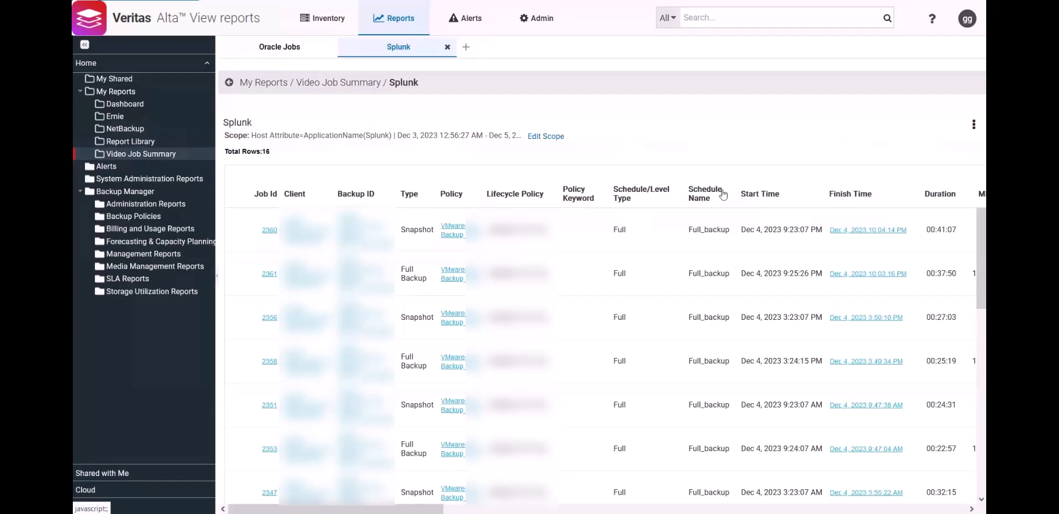
Open the email options for the Splunk report and examine the available email formats.
click(974, 126)
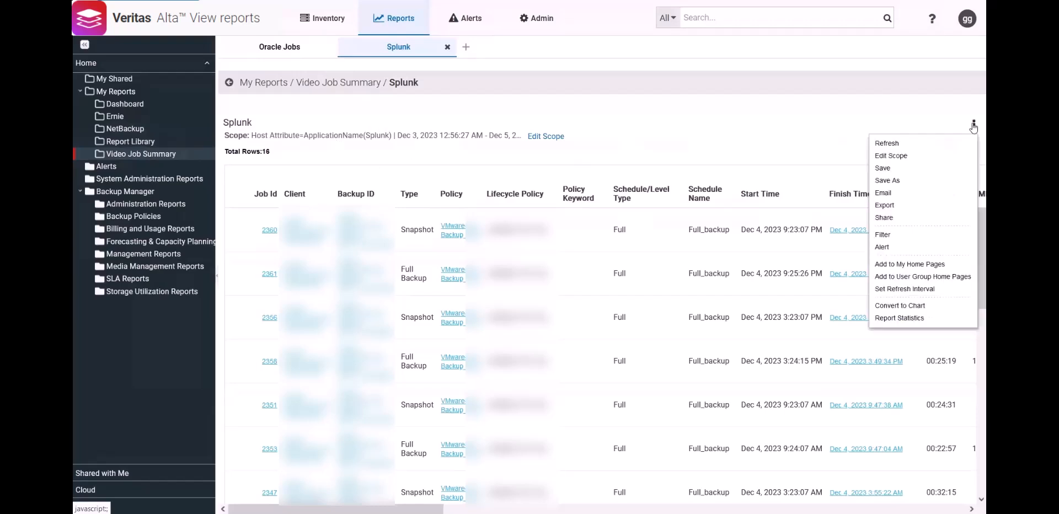
click(884, 193)
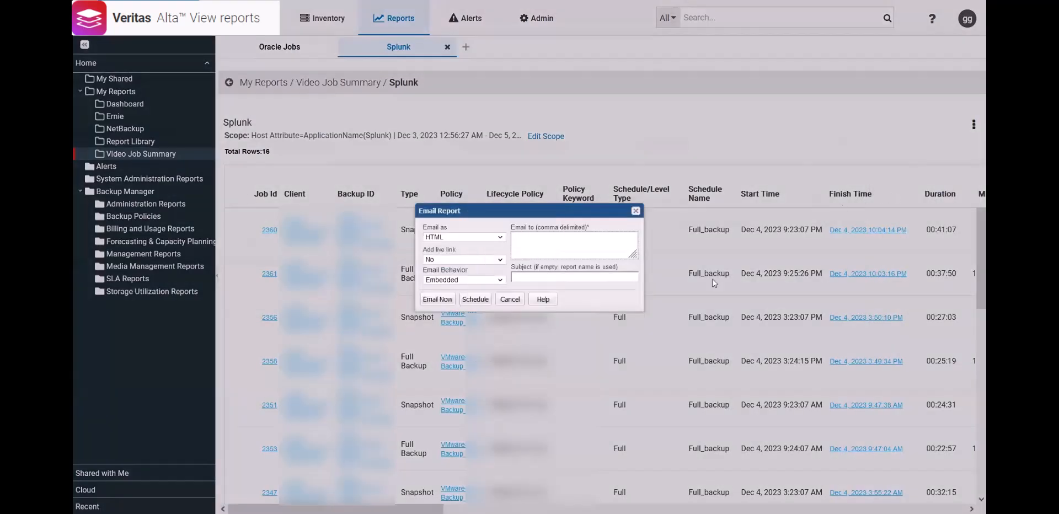
click(501, 238)
click(501, 238)
Try setting up a scheduled daily HTML email of the Splunk report at 04:00, without saving the schedule.
click(475, 299)
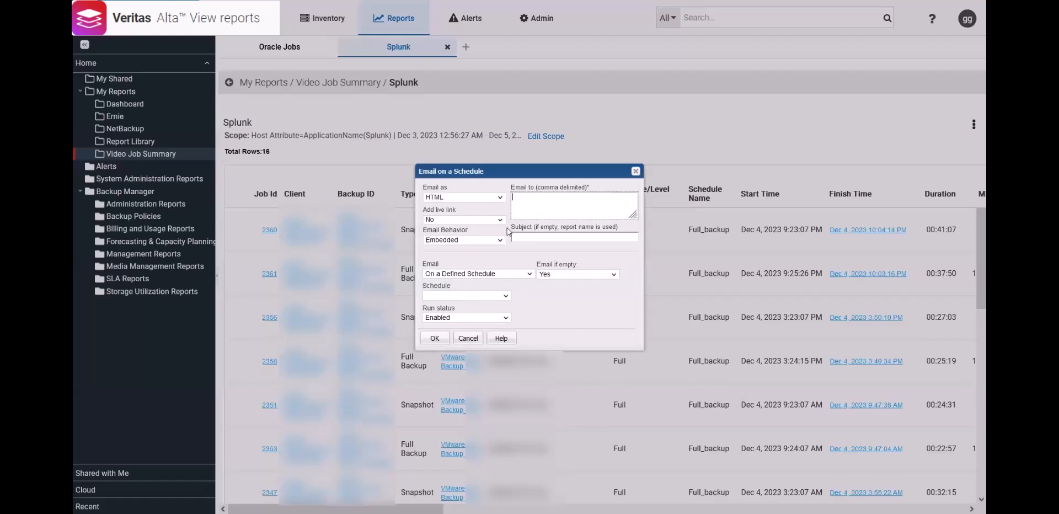
click(515, 205)
click(506, 298)
click(521, 275)
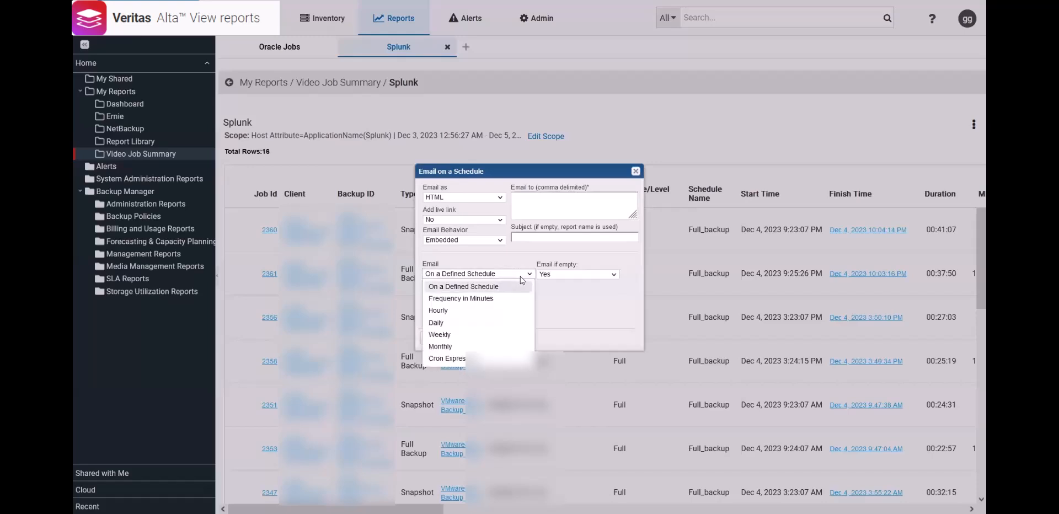
click(487, 326)
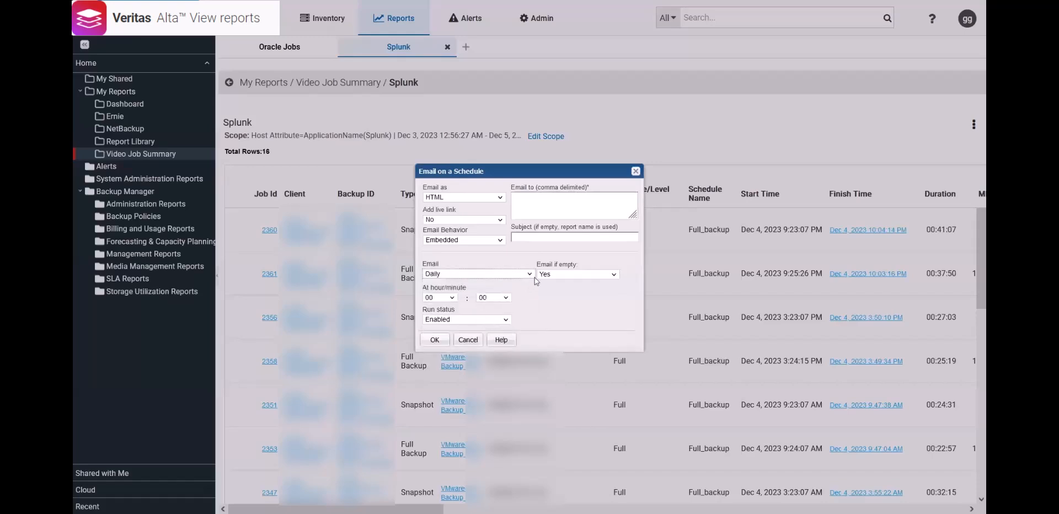
click(454, 299)
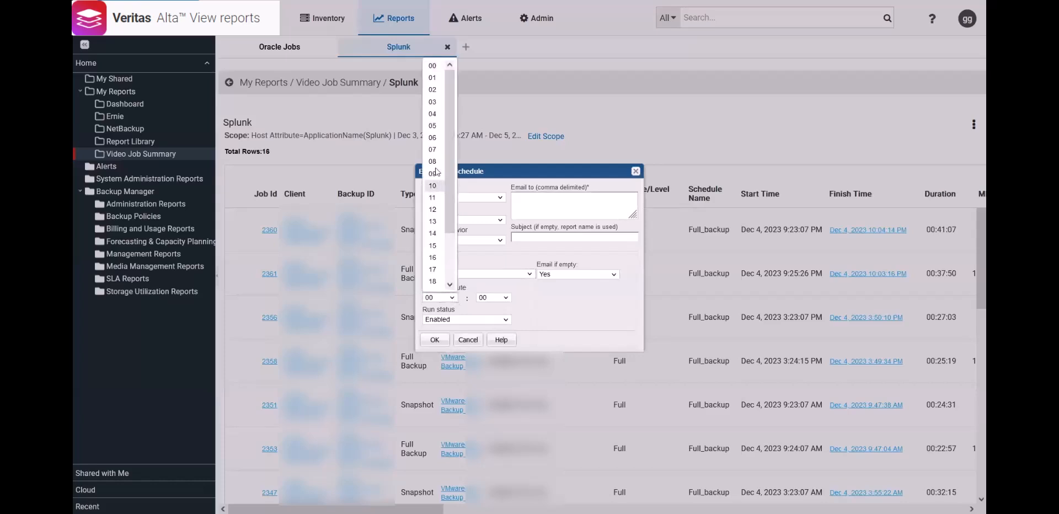
click(433, 114)
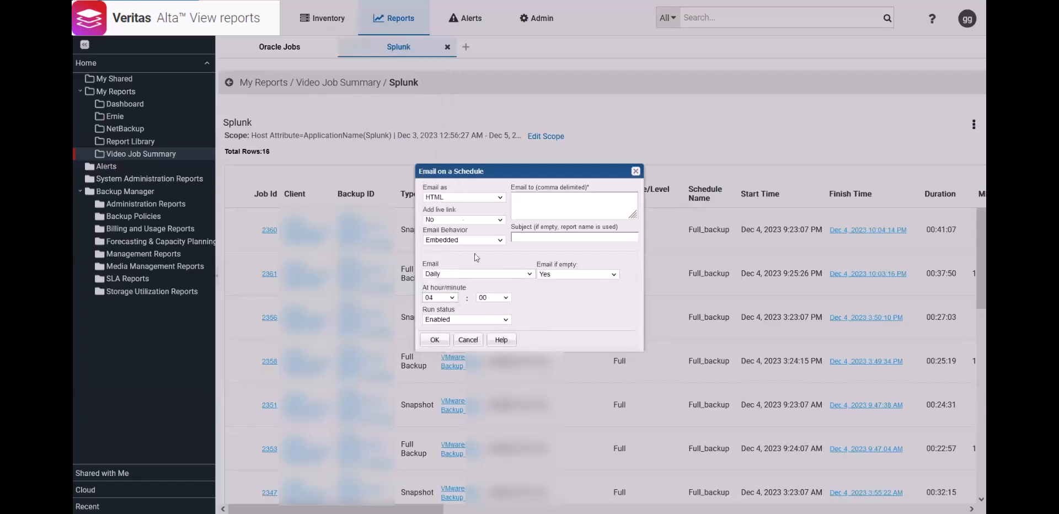
click(469, 339)
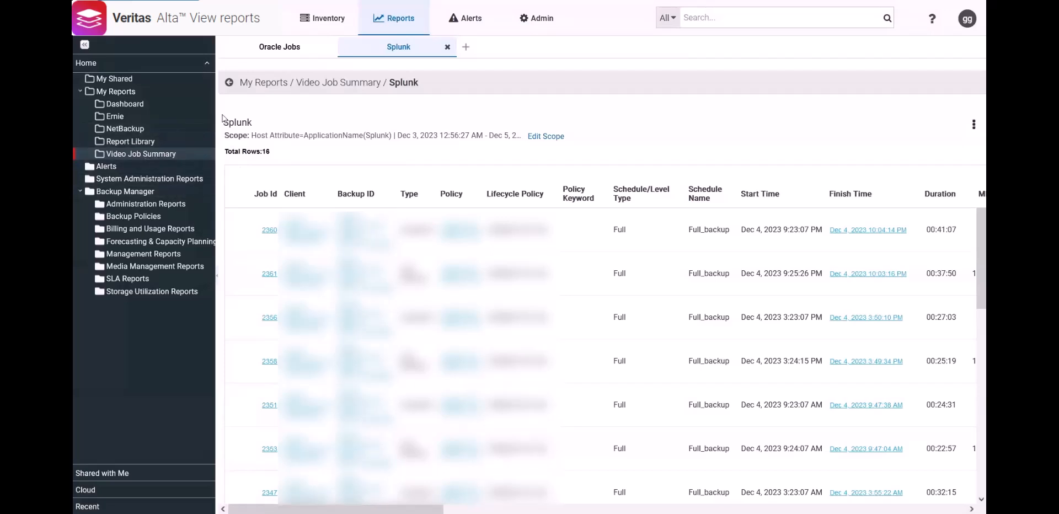
Search all items for "job summary" and display the full list of results.
click(720, 17)
text(job summary)
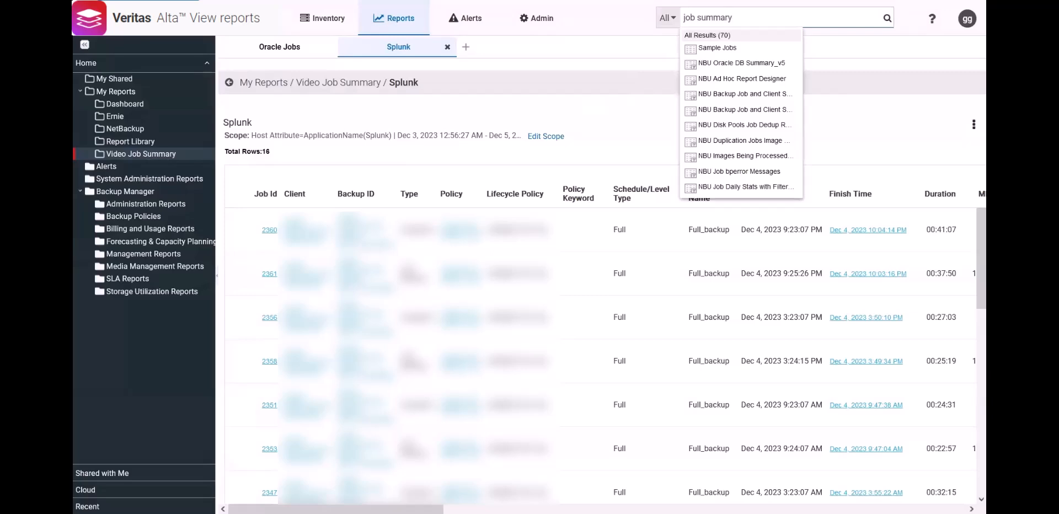
click(721, 35)
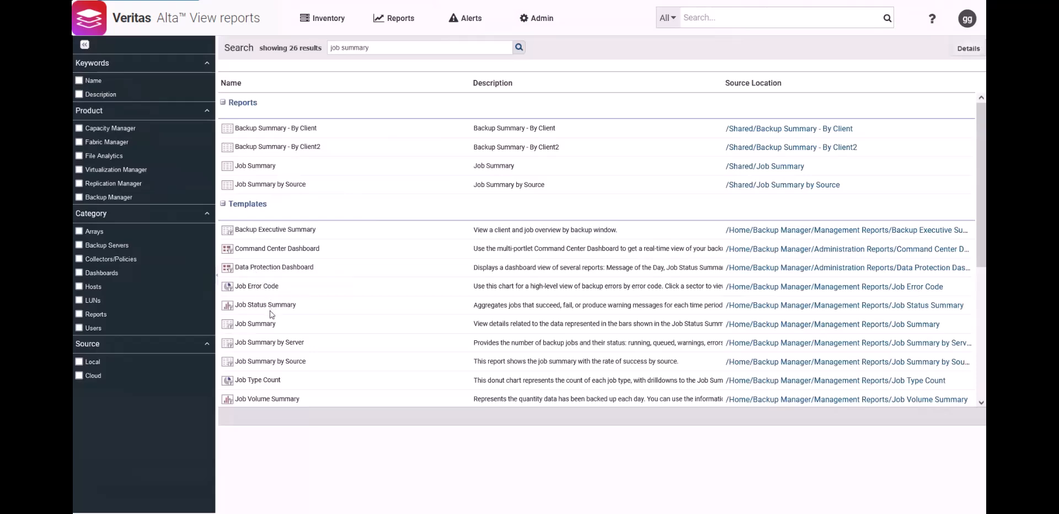
Go to the Job Summary template in Management Reports, list the reports built from it and open the Splunk report.
click(850, 325)
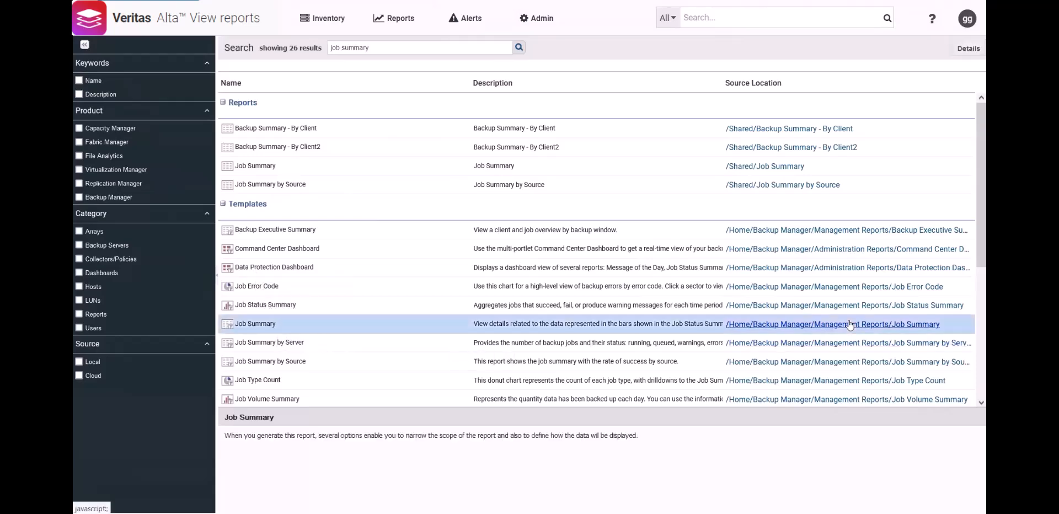
click(851, 325)
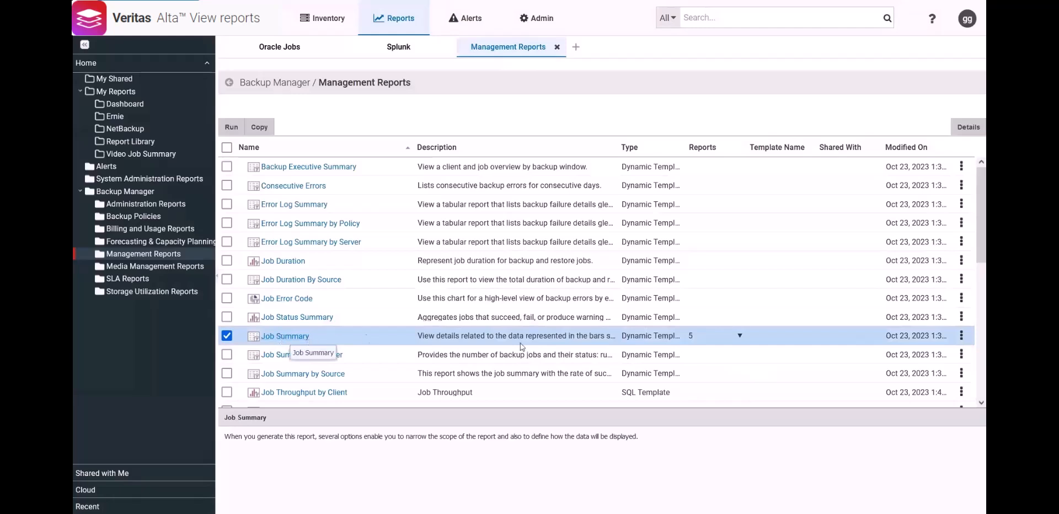
click(740, 336)
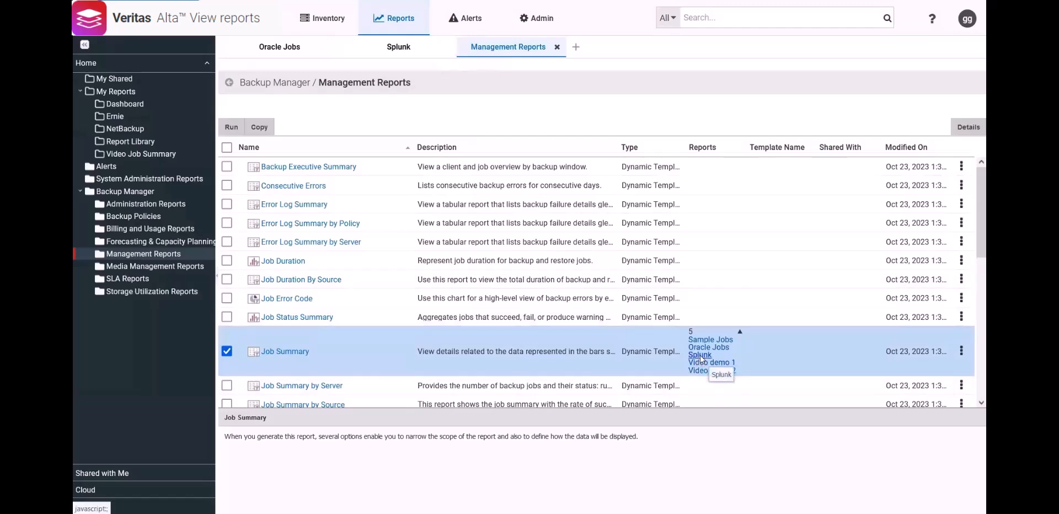
click(699, 356)
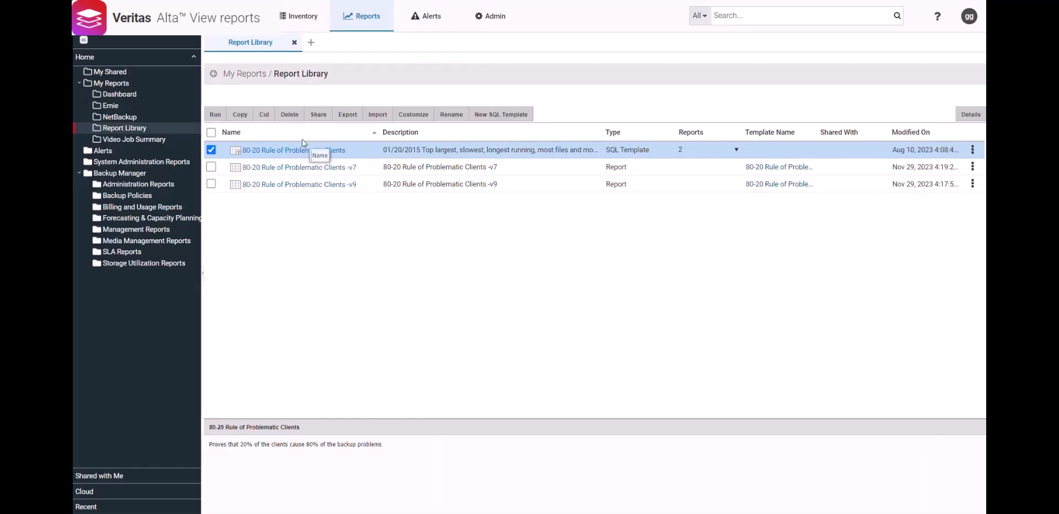
Run the v7 and v9 reports of 80-20 Rule of Problematic Clients from the Report Library and compare their contents.
click(313, 169)
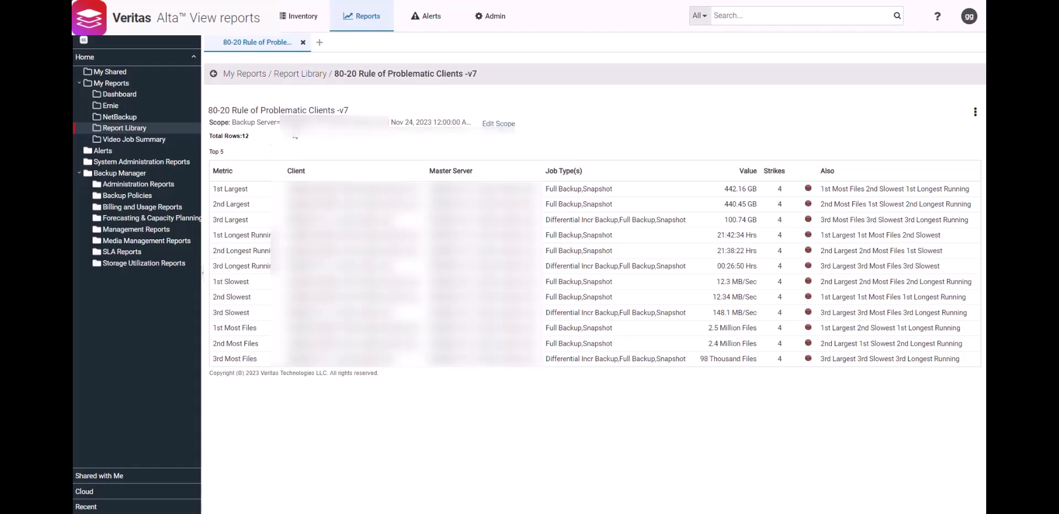
click(143, 132)
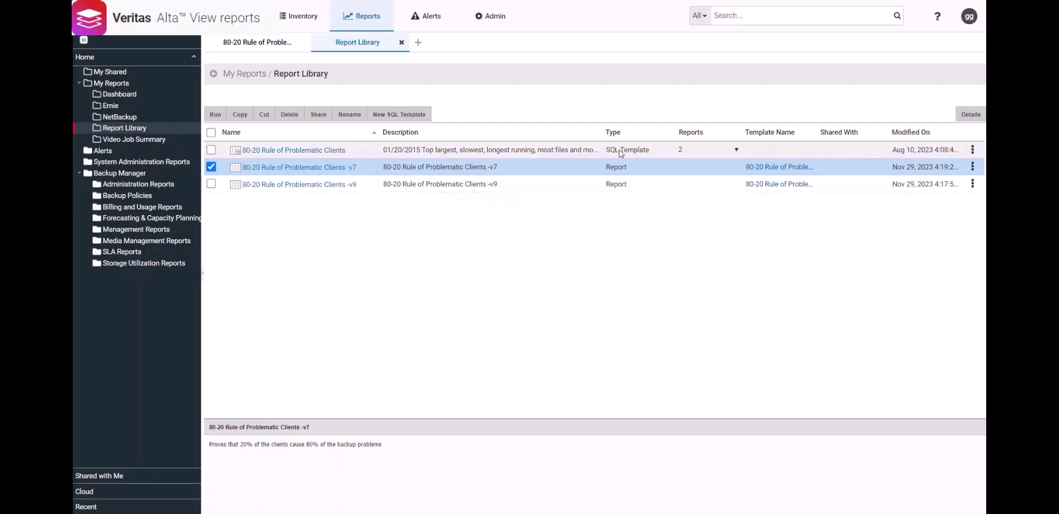
click(315, 186)
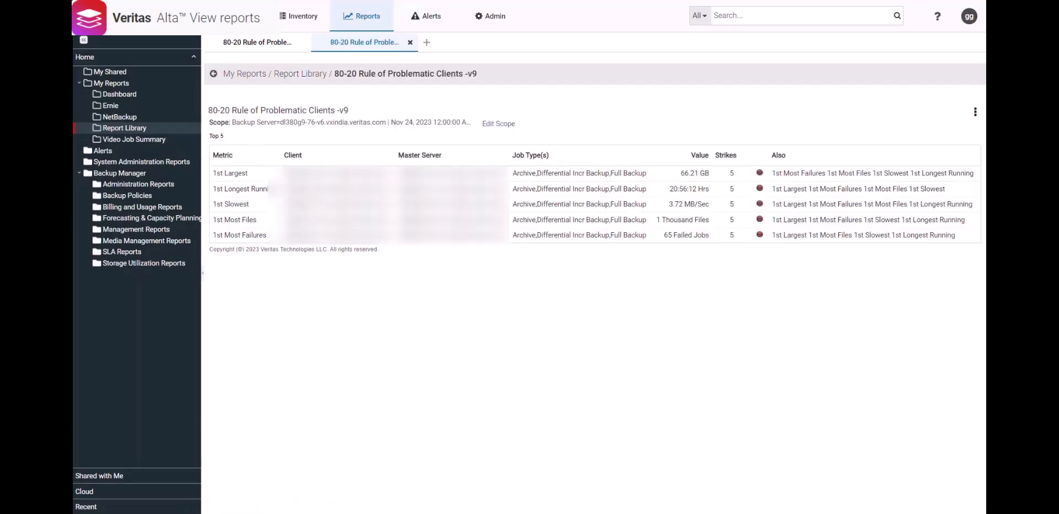
click(268, 46)
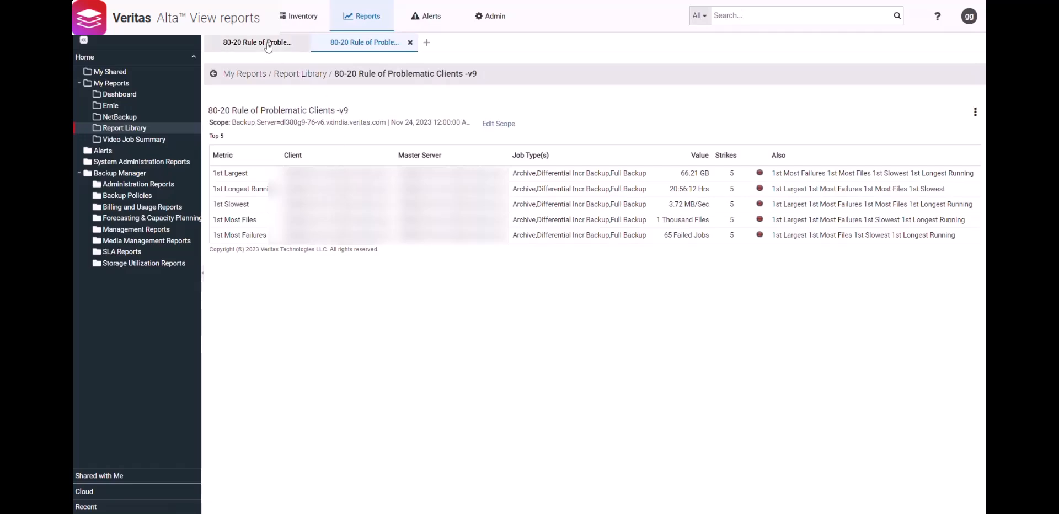
click(344, 42)
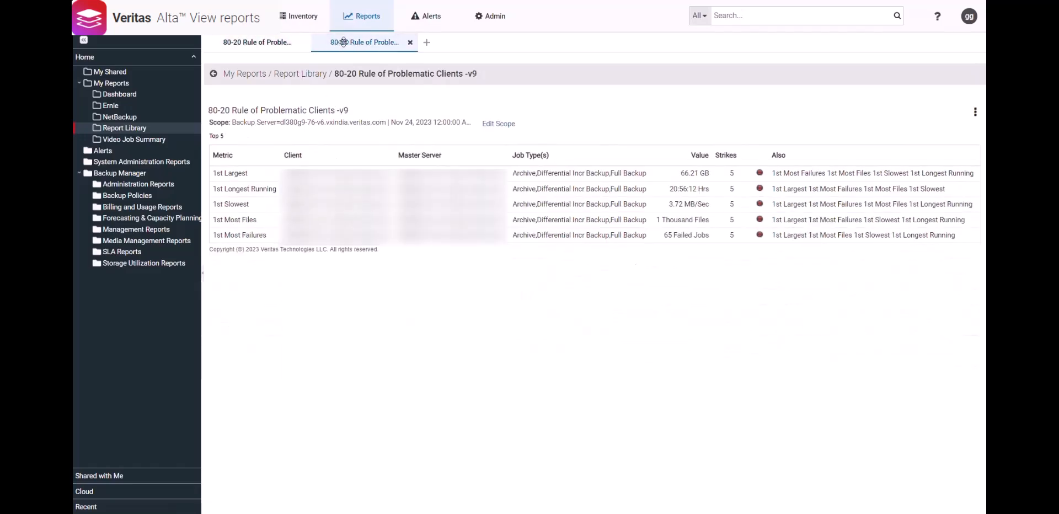
click(270, 42)
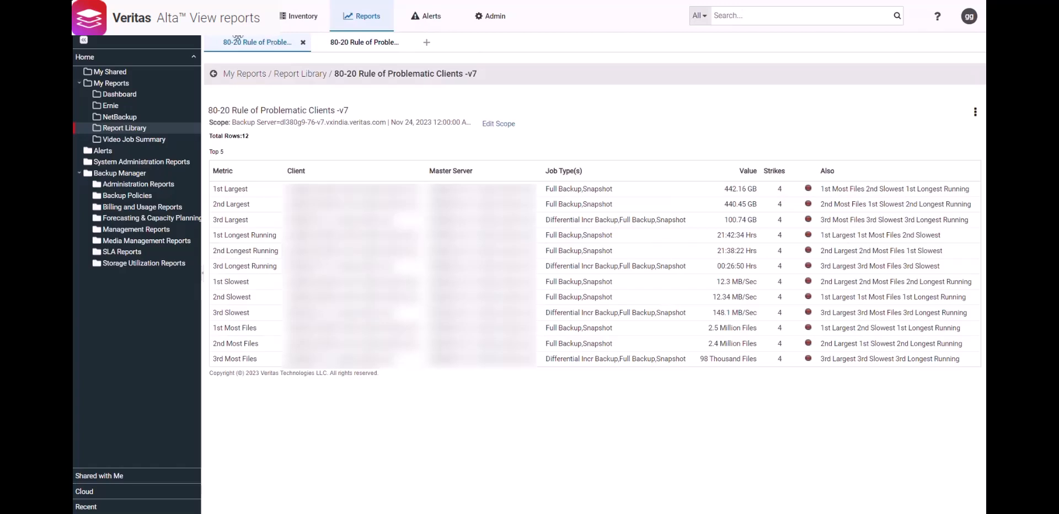
Customize the 80-20 Rule of Problematic Clients SQL template to show the rank field and save the template.
click(133, 130)
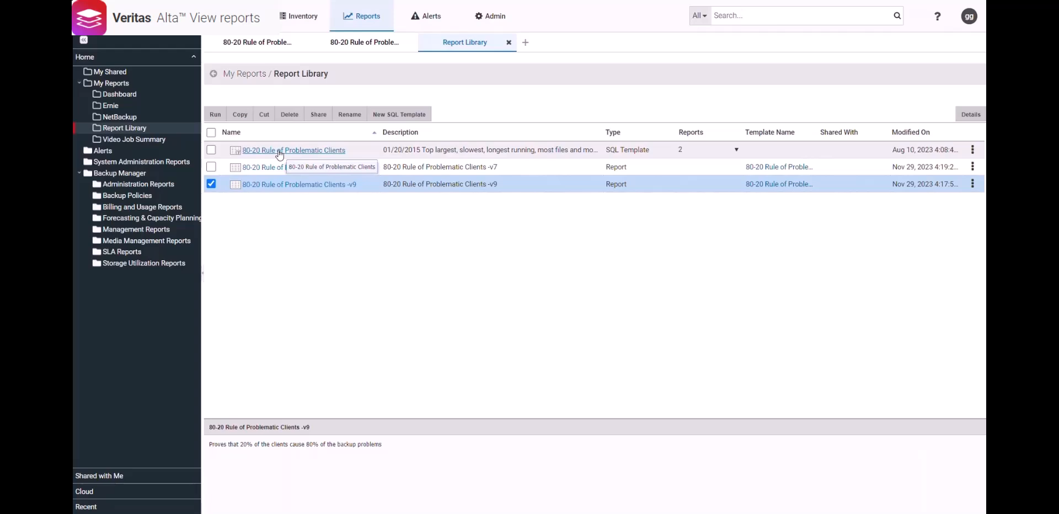
click(211, 184)
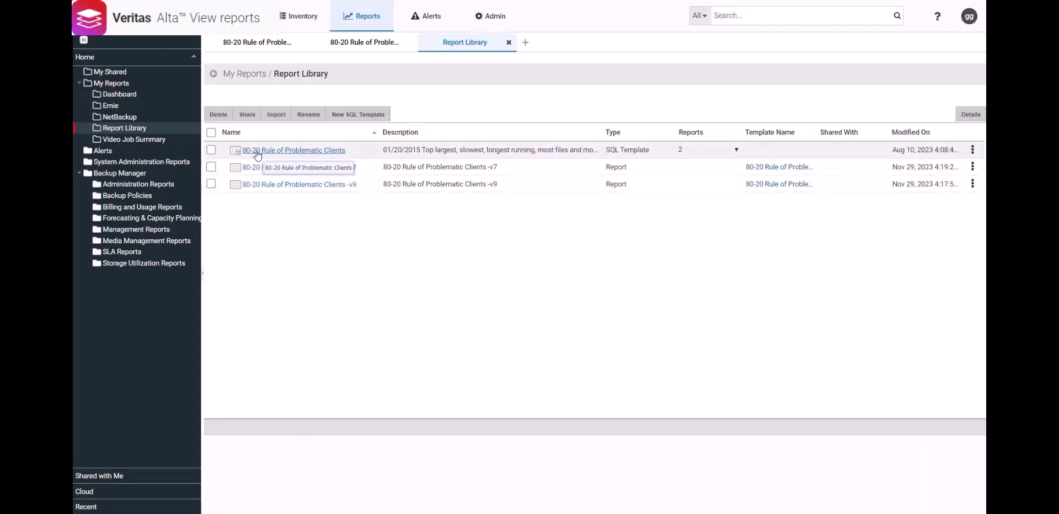
click(211, 149)
click(419, 115)
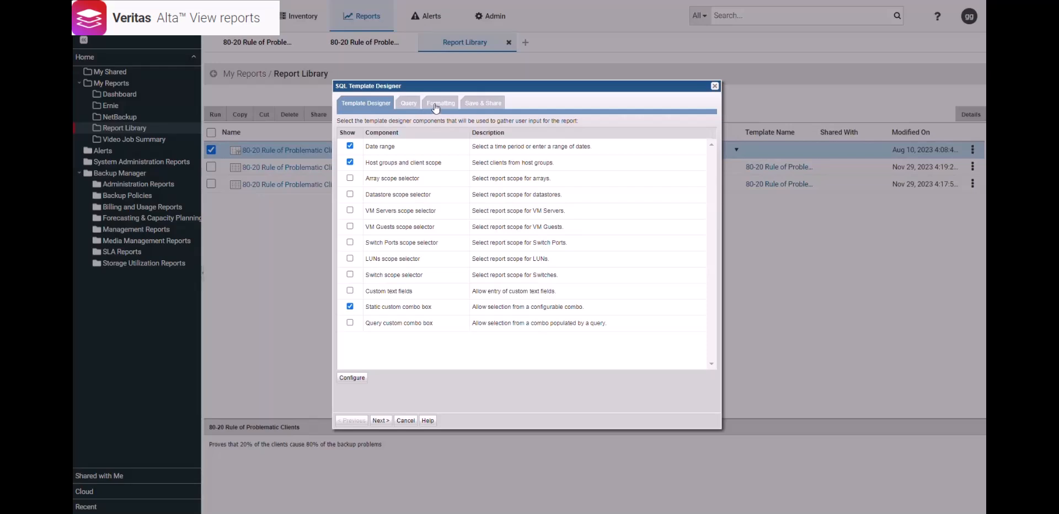
click(433, 110)
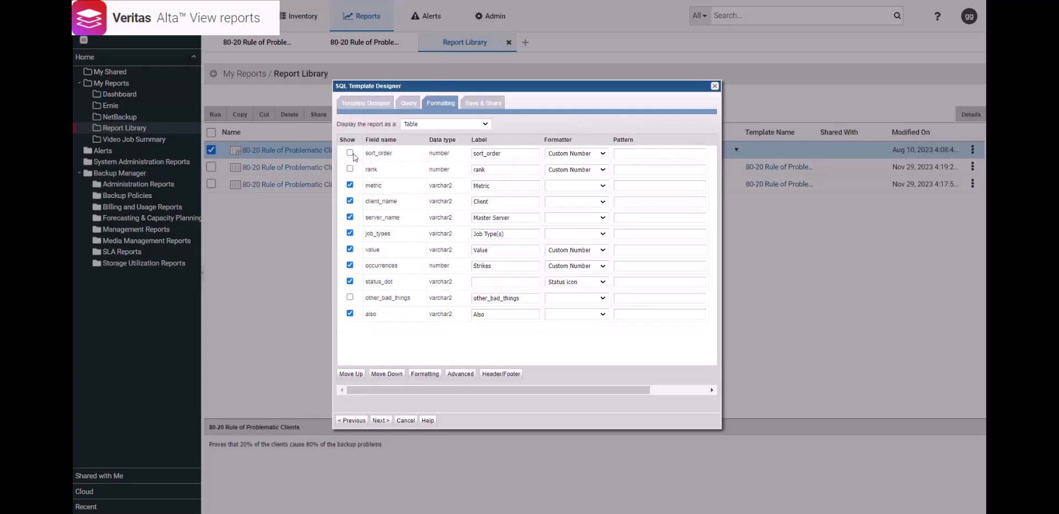
click(350, 170)
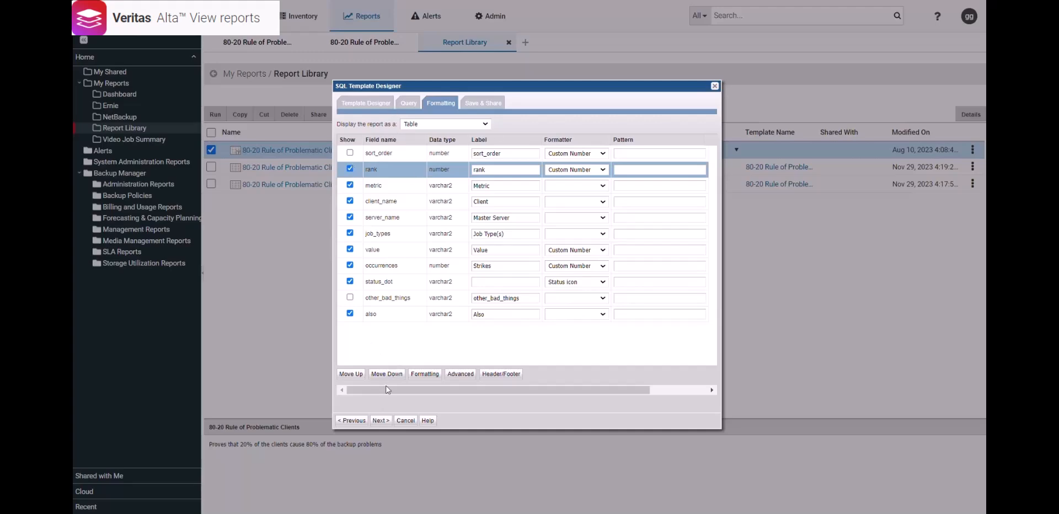
click(486, 106)
click(381, 421)
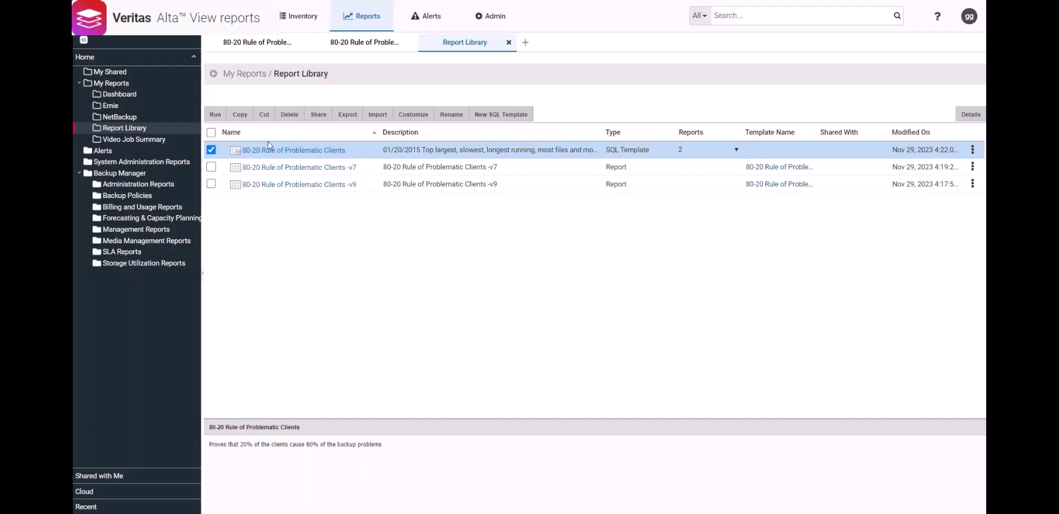
Rerun the 80-20 Rule of Problematic Clients -v7 report to check its columns, and return to the Report Library.
click(276, 172)
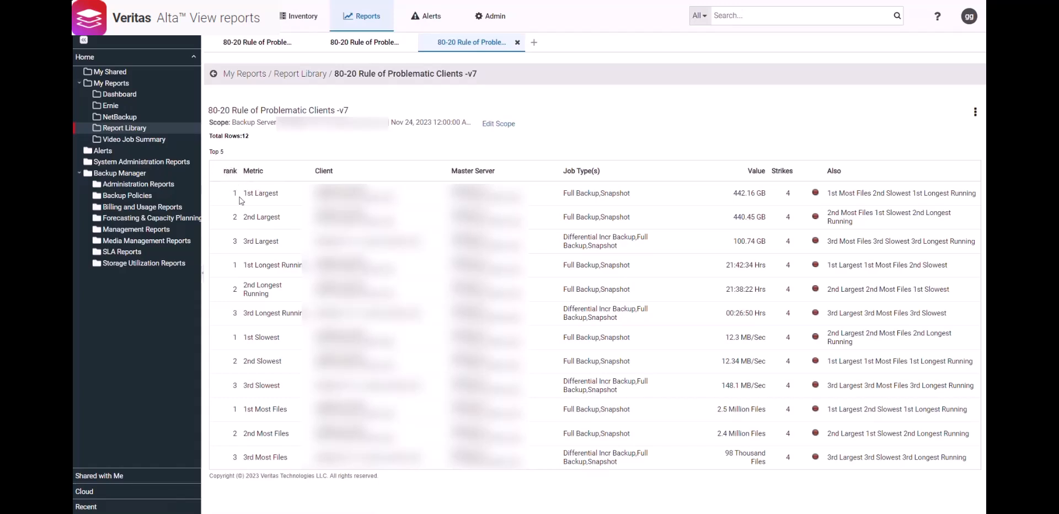
click(140, 131)
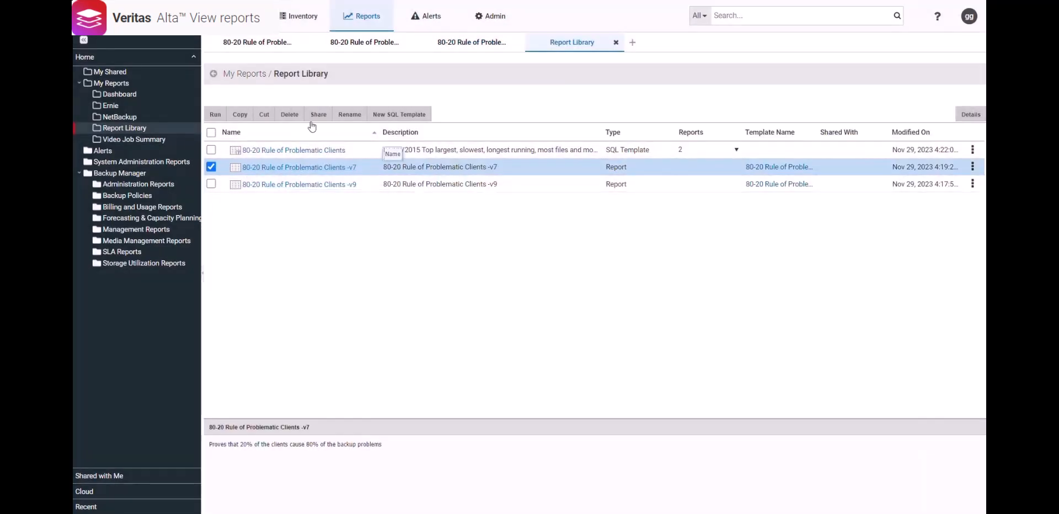
Run the 80-20 Rule of Problematic Clients -v9 report to check its columns, and go back to the Report Library.
click(289, 184)
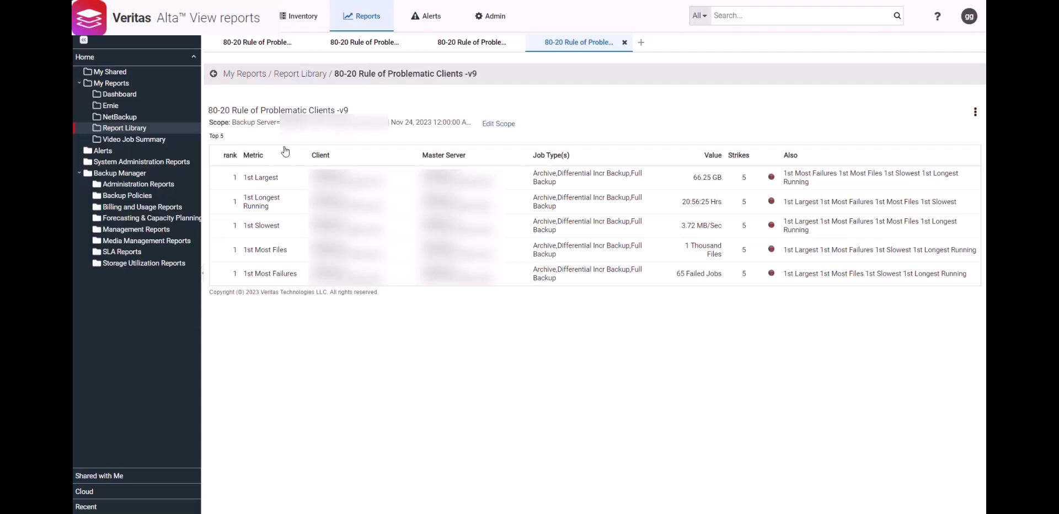
click(125, 130)
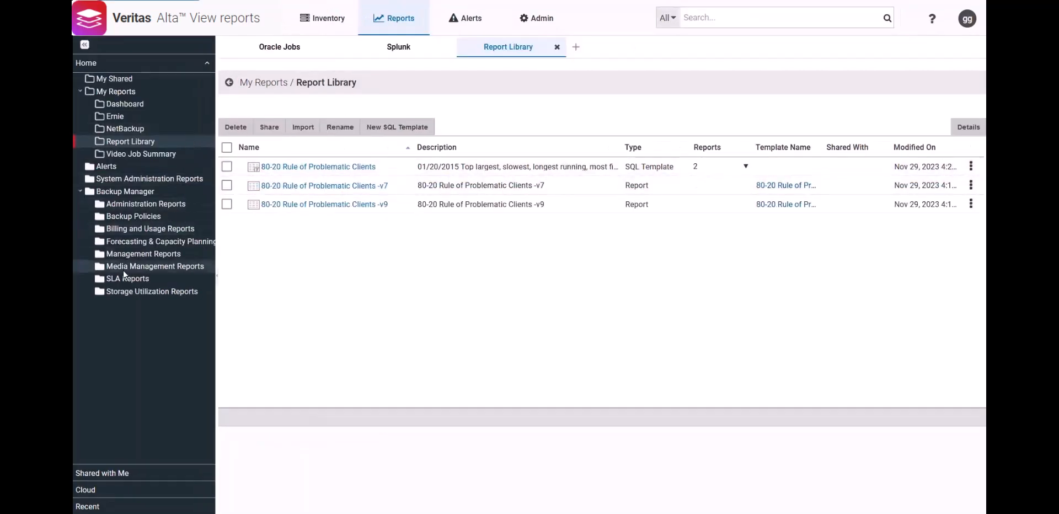
Generate the Job Summary report from Management Reports for the last 24 hours, with all job statuses and no backup policy name filter.
click(133, 254)
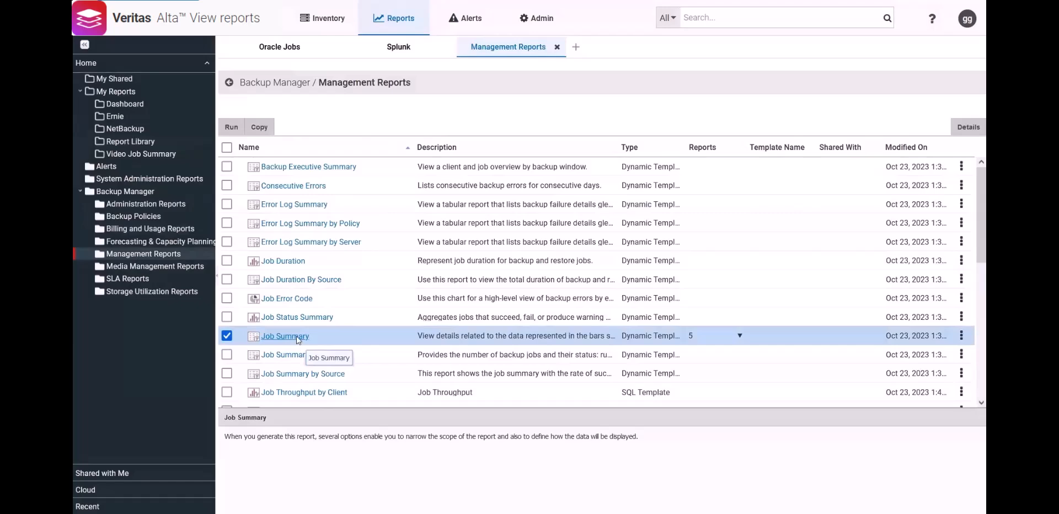
click(297, 336)
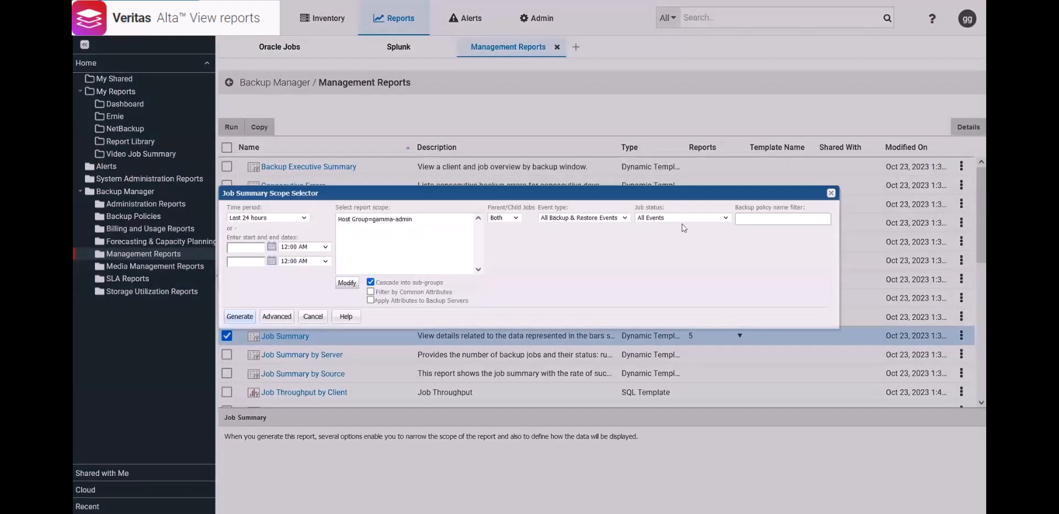
click(786, 219)
click(238, 318)
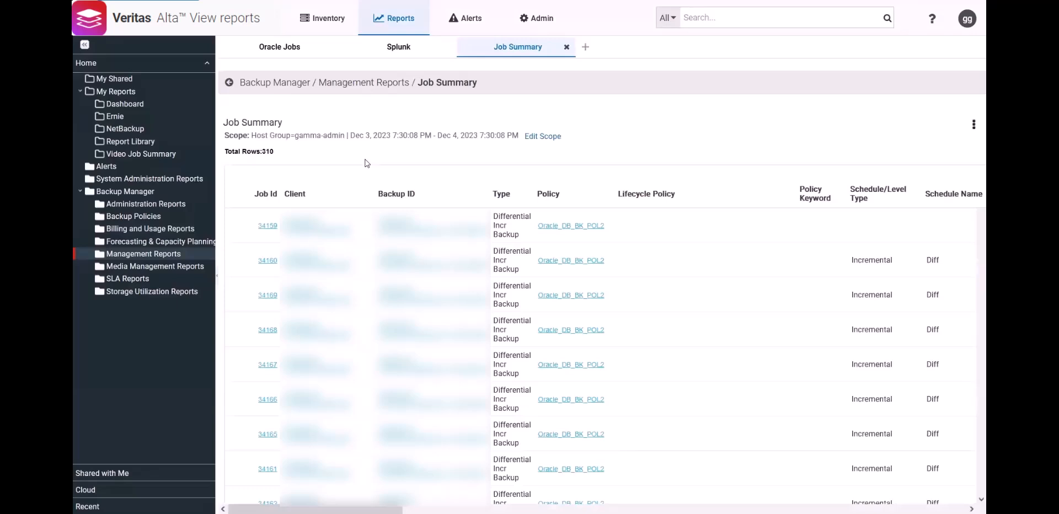
Examine the Job Summary report's columns across its full width and the actions available for the report.
drag(315, 510, 531, 509)
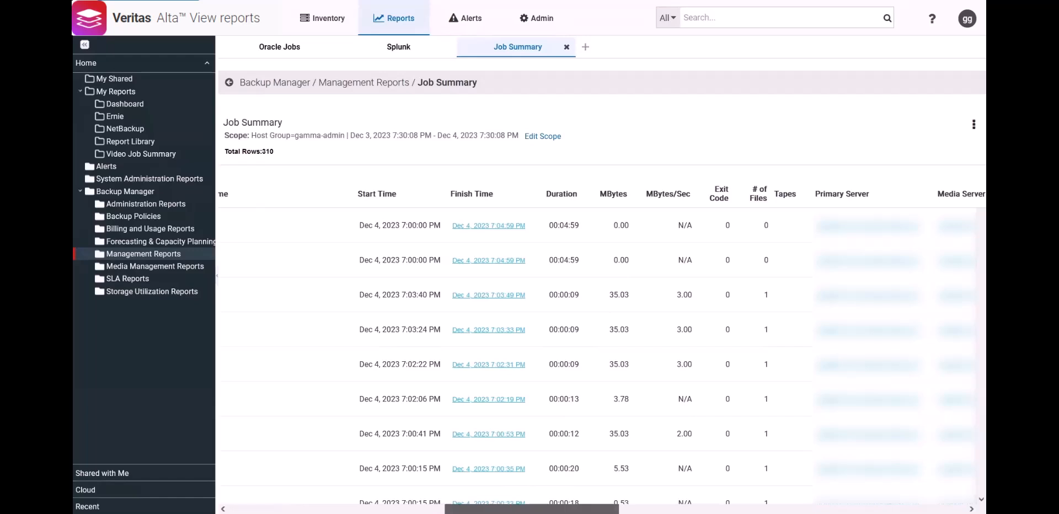
drag(532, 508, 315, 509)
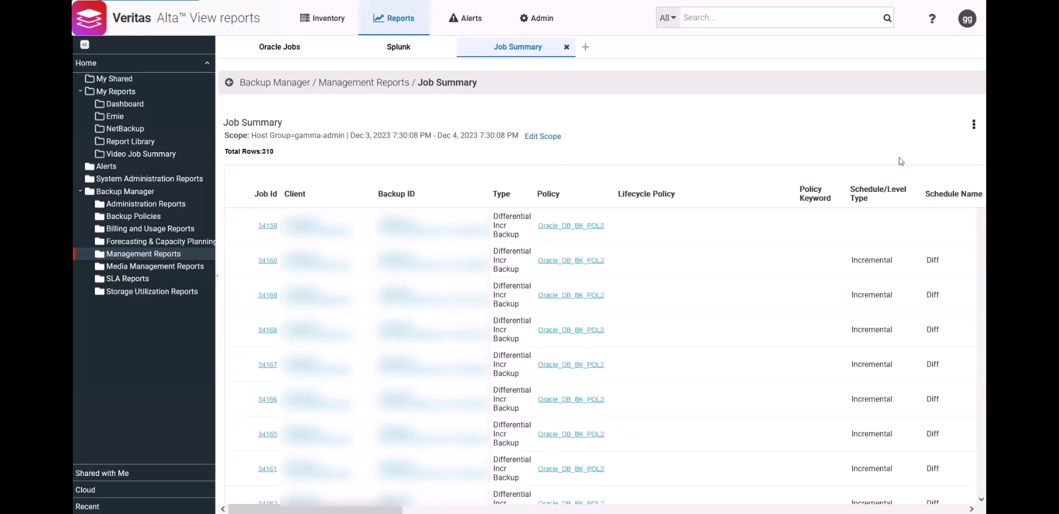
right_click(693, 155)
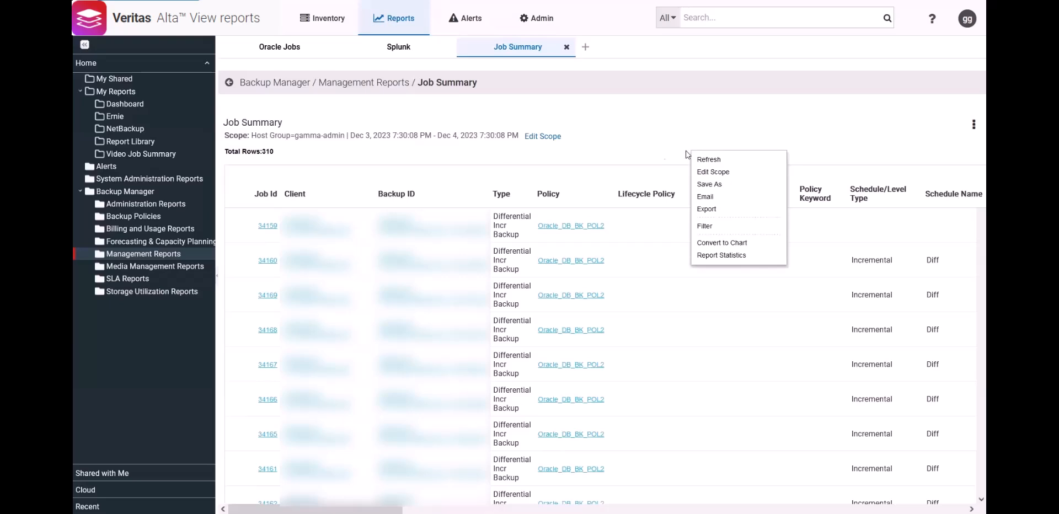
click(903, 154)
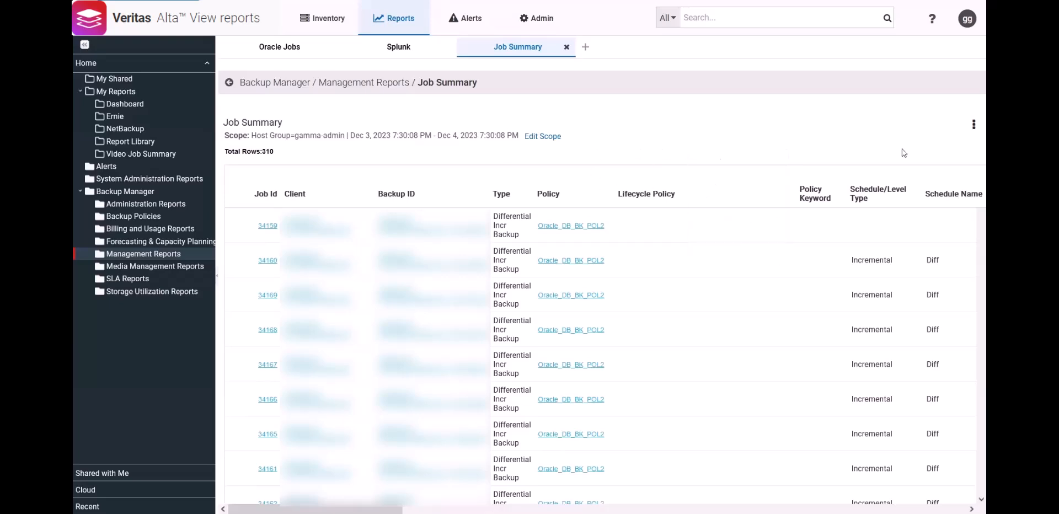
In the Job Summary report's filter settings, hide the Job Id, Backup ID and Lifecycle Policy columns.
click(974, 125)
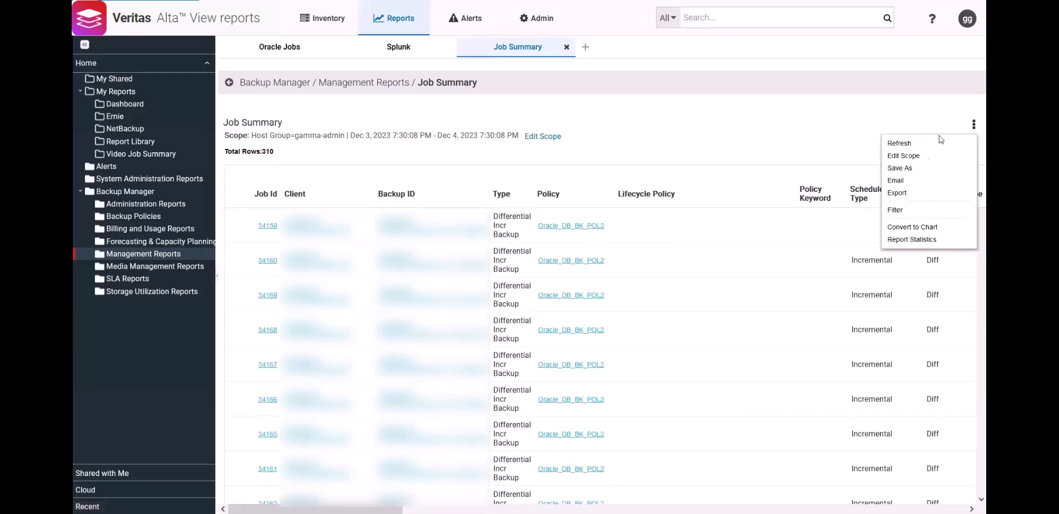
click(896, 210)
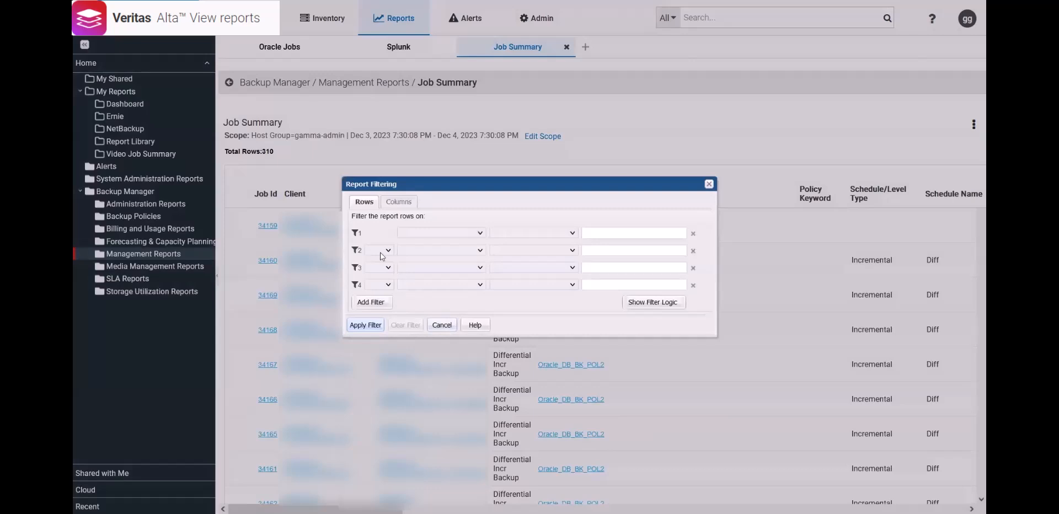
click(400, 205)
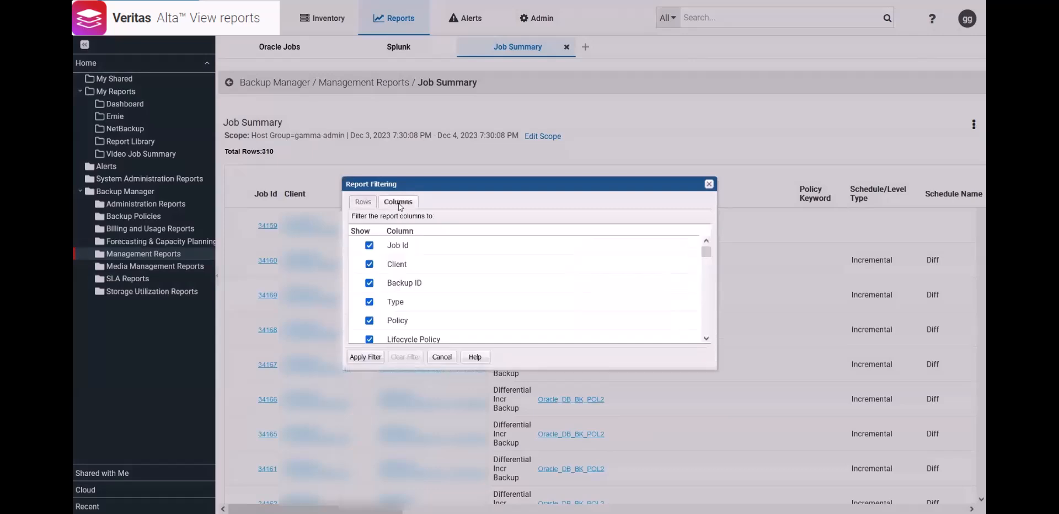
click(371, 248)
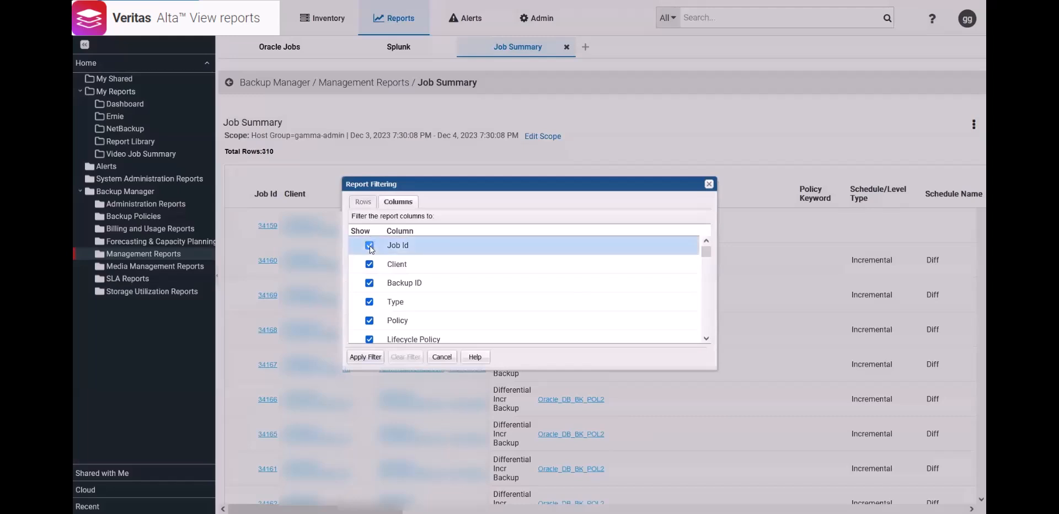
click(370, 284)
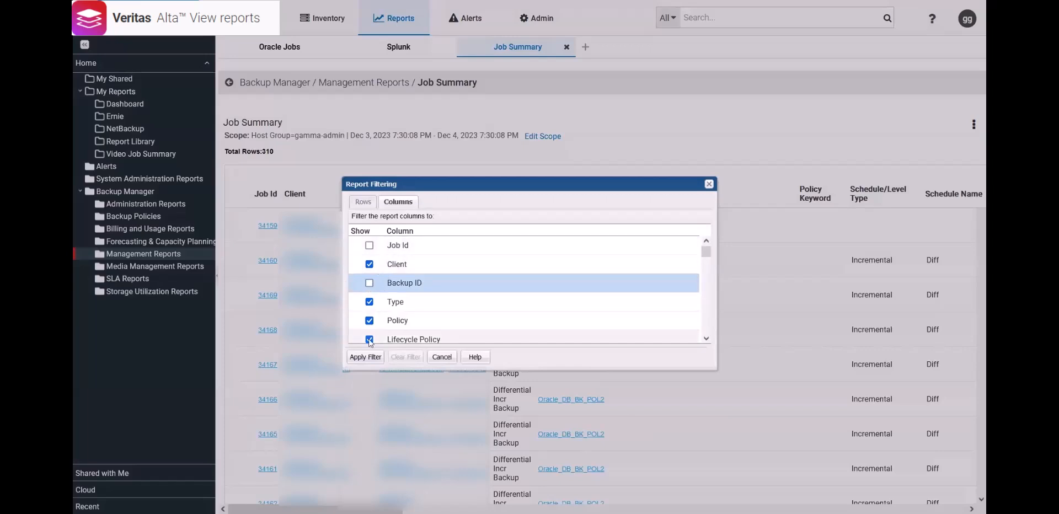
scroll(370, 336, down, 1)
click(370, 279)
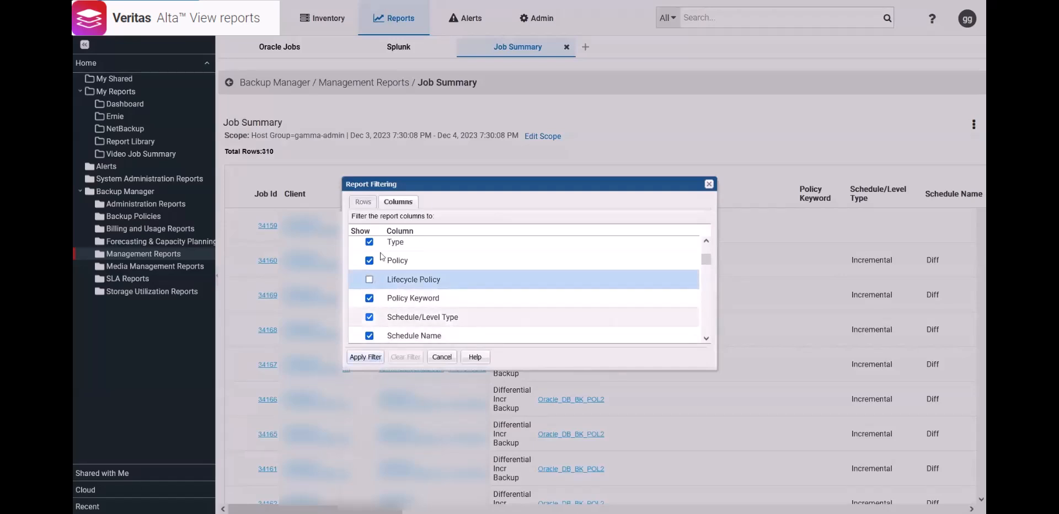
Add a row filter for MBytes greater than or equal to 20 and apply the filter to the Job Summary report.
click(364, 203)
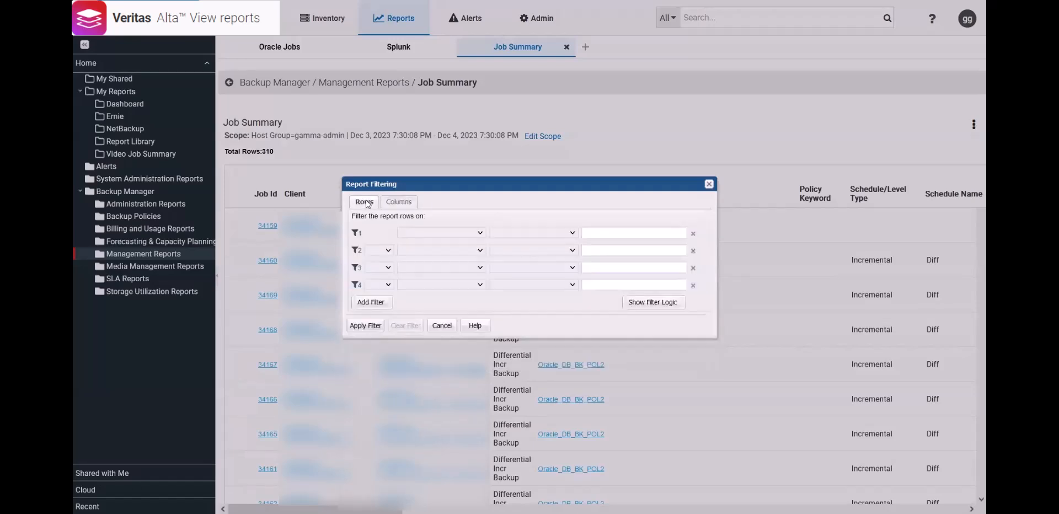
click(481, 235)
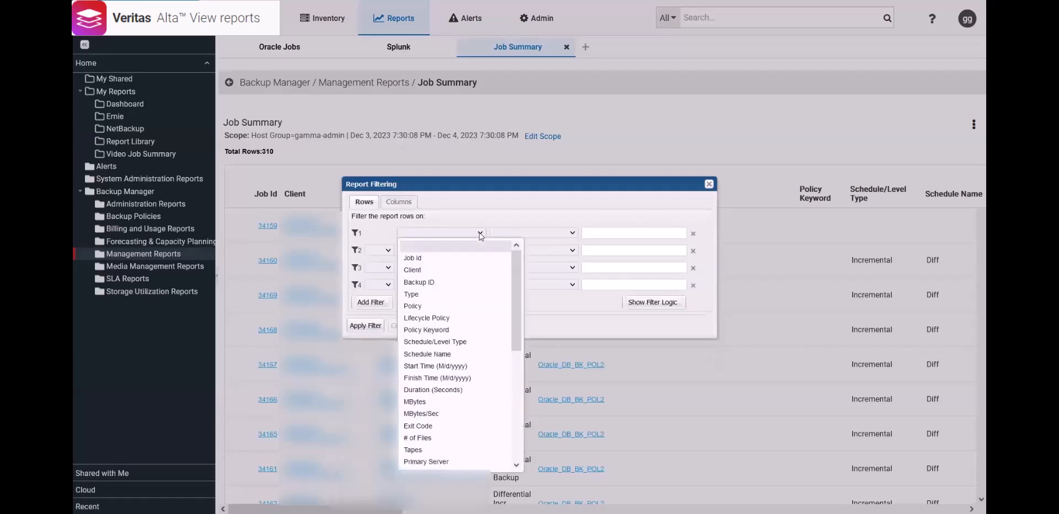
click(417, 401)
click(563, 234)
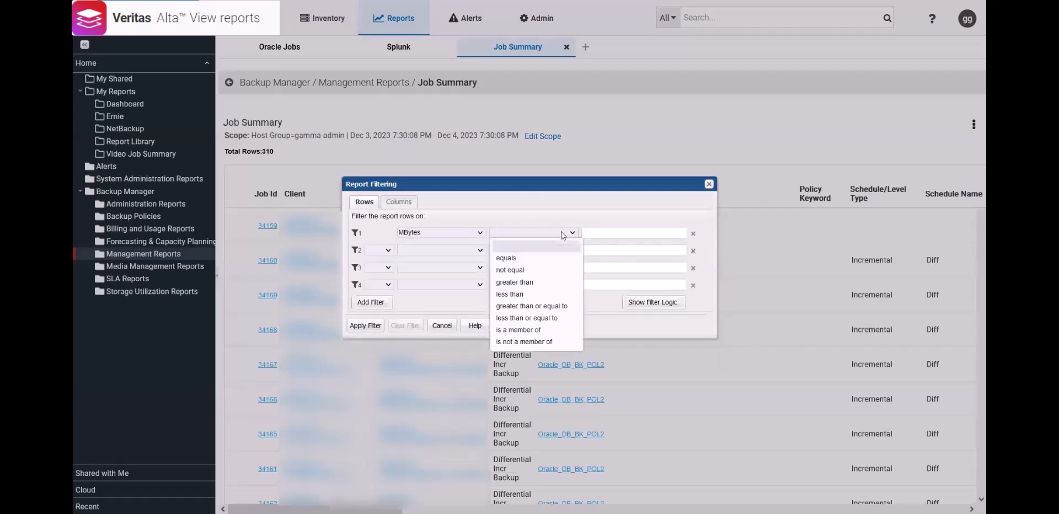
click(531, 305)
click(598, 234)
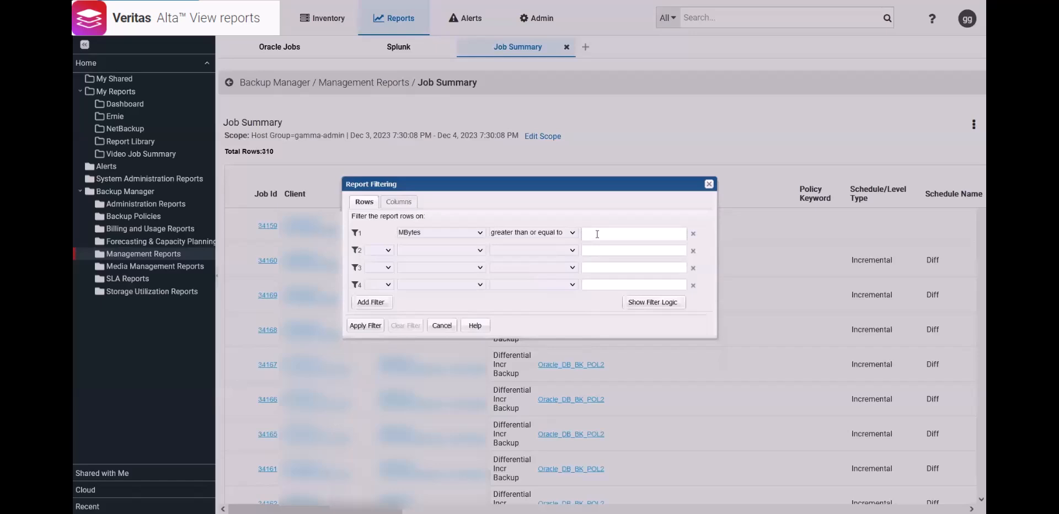
text(20)
click(366, 325)
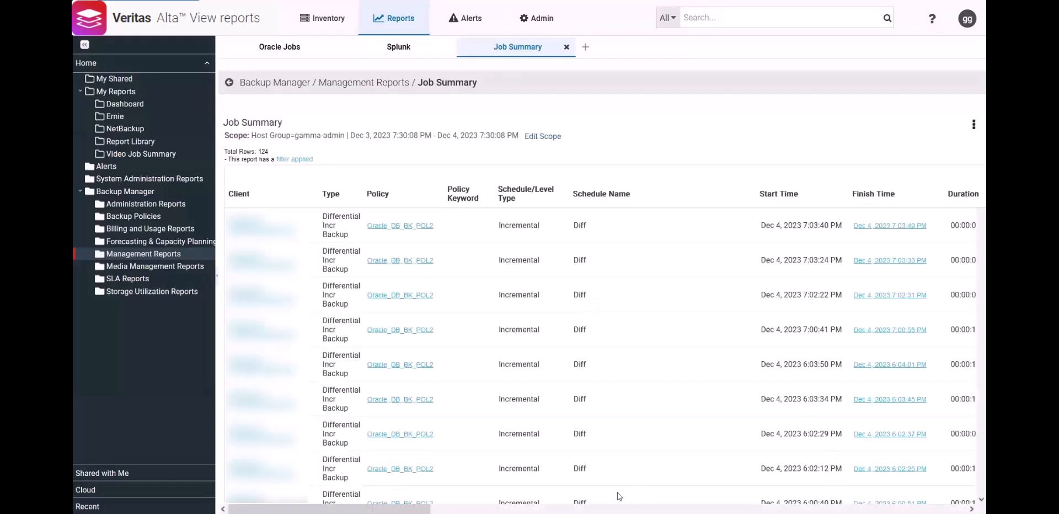
Examine the filtered Job Summary report, checking the MBytes values and the remaining columns.
drag(331, 509, 478, 509)
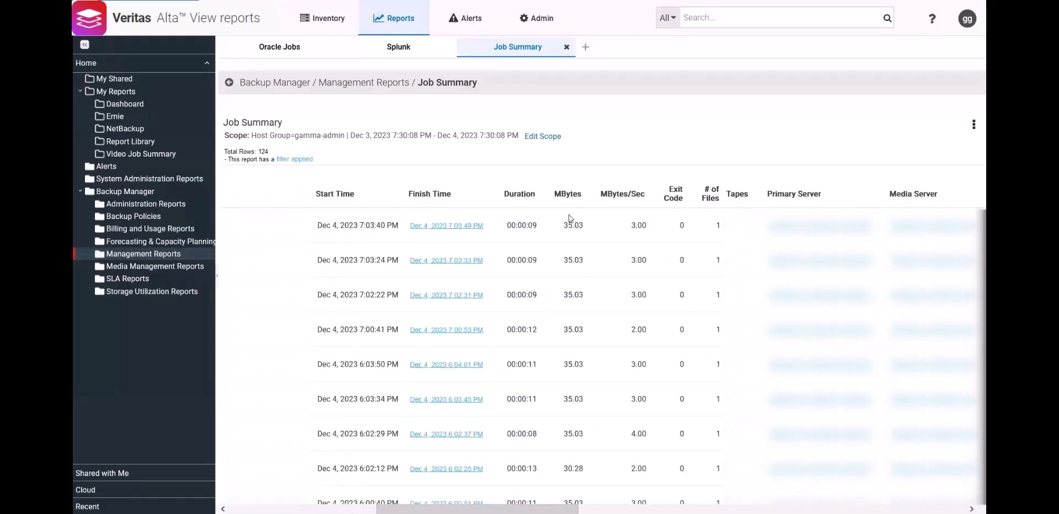
scroll(574, 290, down, 10)
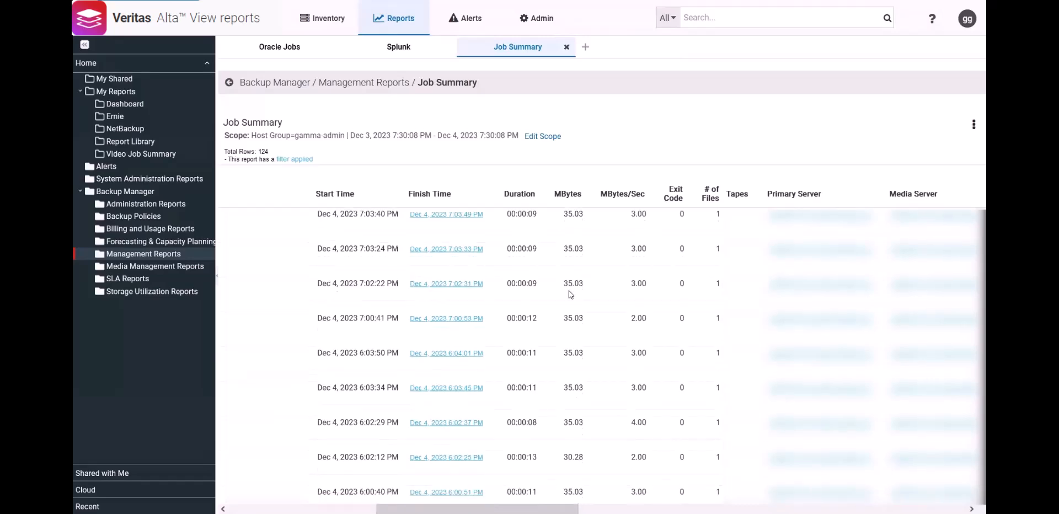
scroll(569, 292, down, 5)
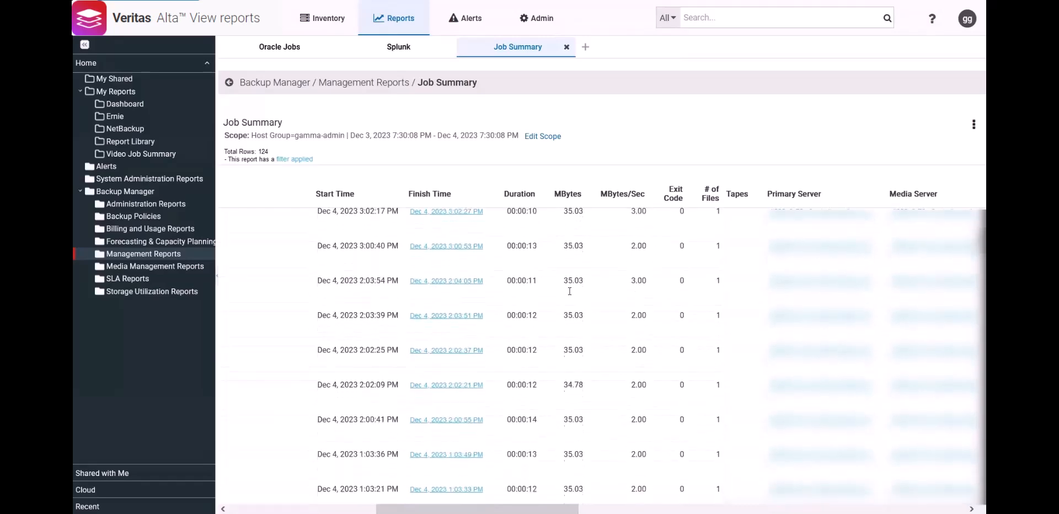
scroll(569, 294, up, 15)
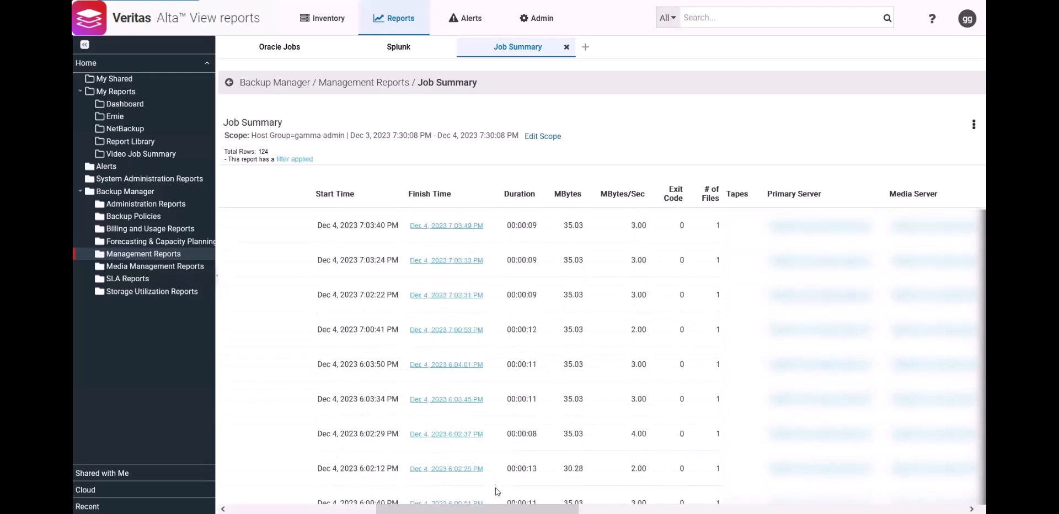
drag(498, 508, 351, 509)
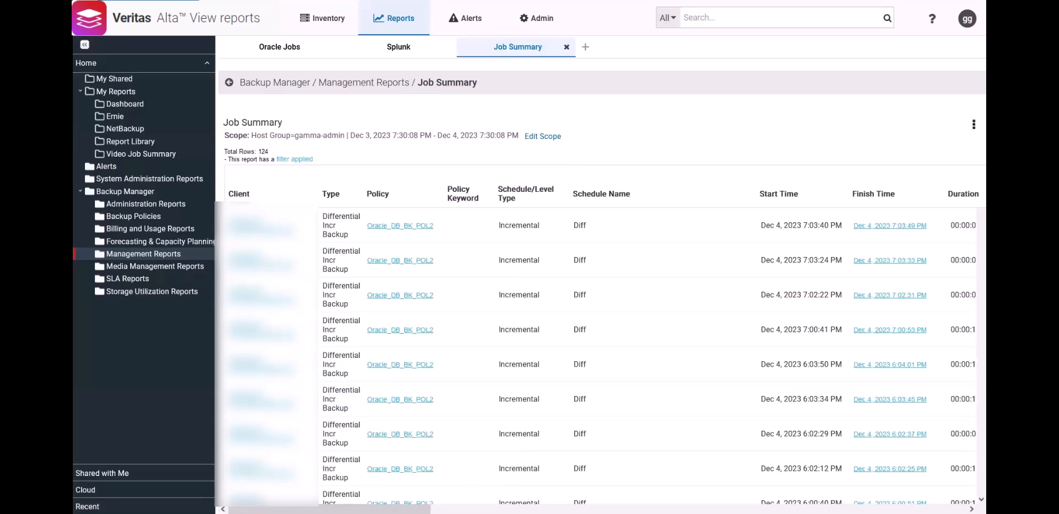
mouse_move(329, 510)
mouse_down()
mouse_move(711, 511)
mouse_move(329, 510)
mouse_up()
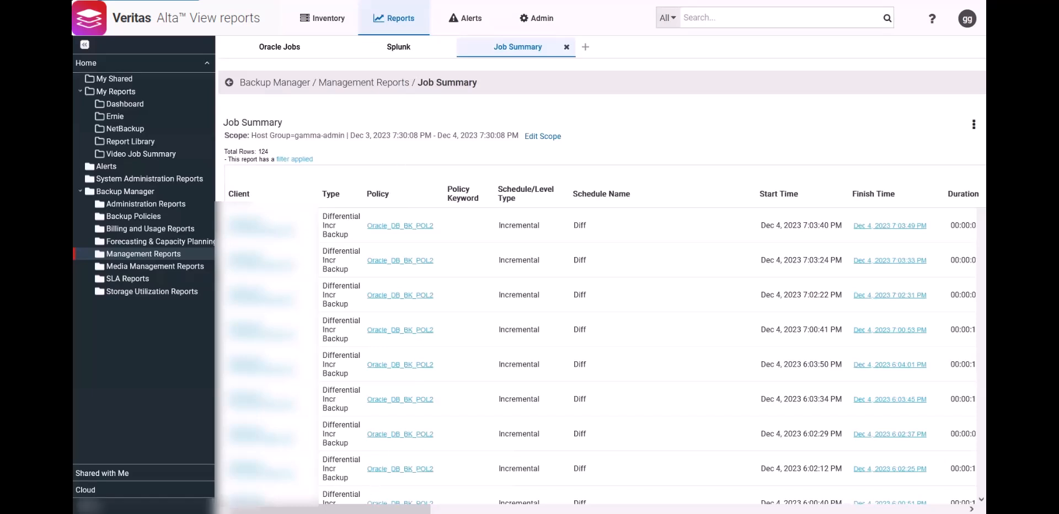
scroll(599, 353, right, 2)
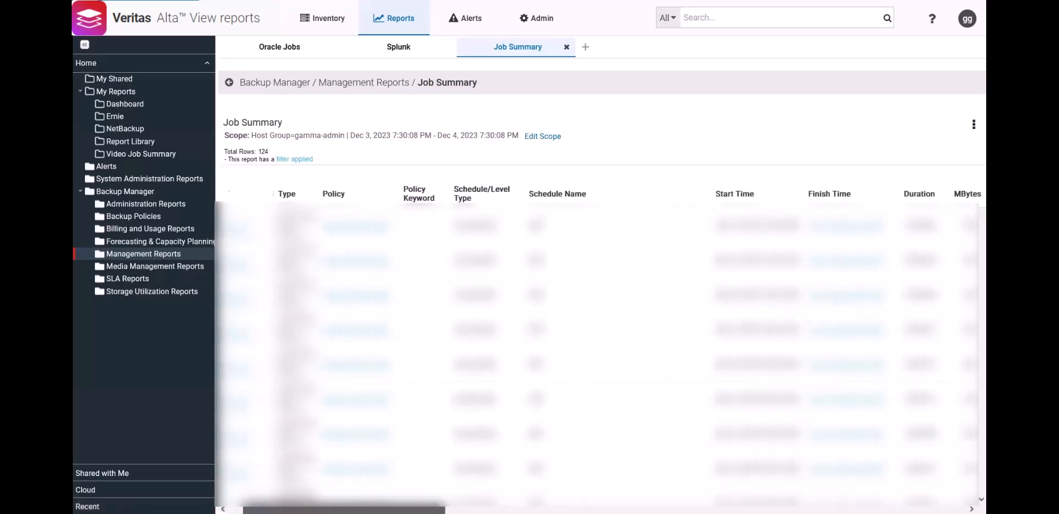
scroll(599, 354, right, 5)
scroll(502, 210, left, 7)
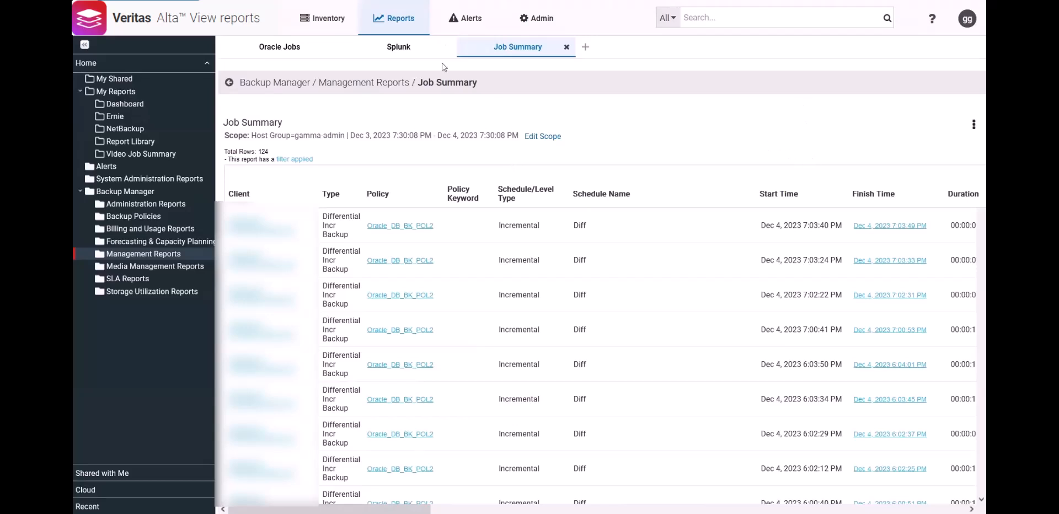
Go to Alerts and fill in a new alert notification named Video demo, enabling the Email action with the recipient's e-mail.
click(474, 22)
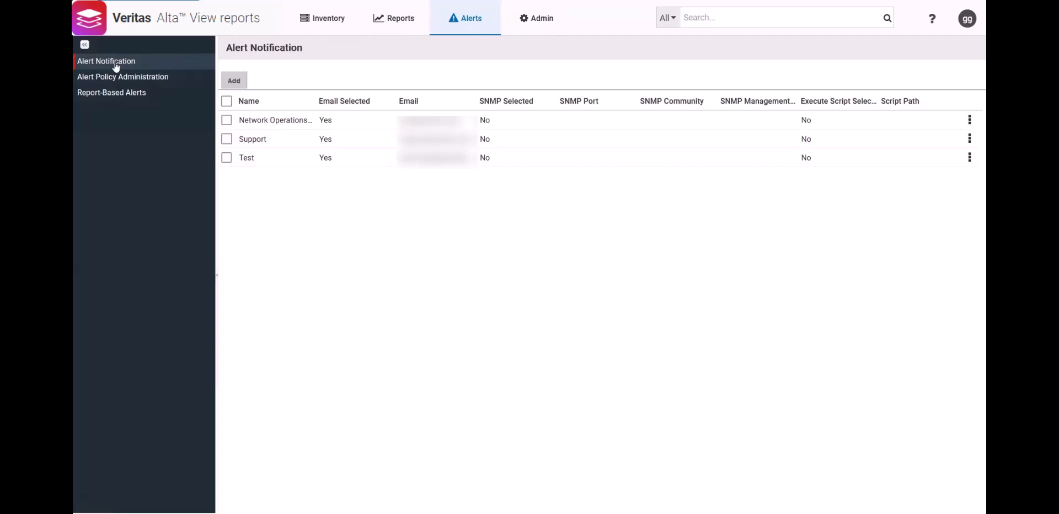
click(235, 82)
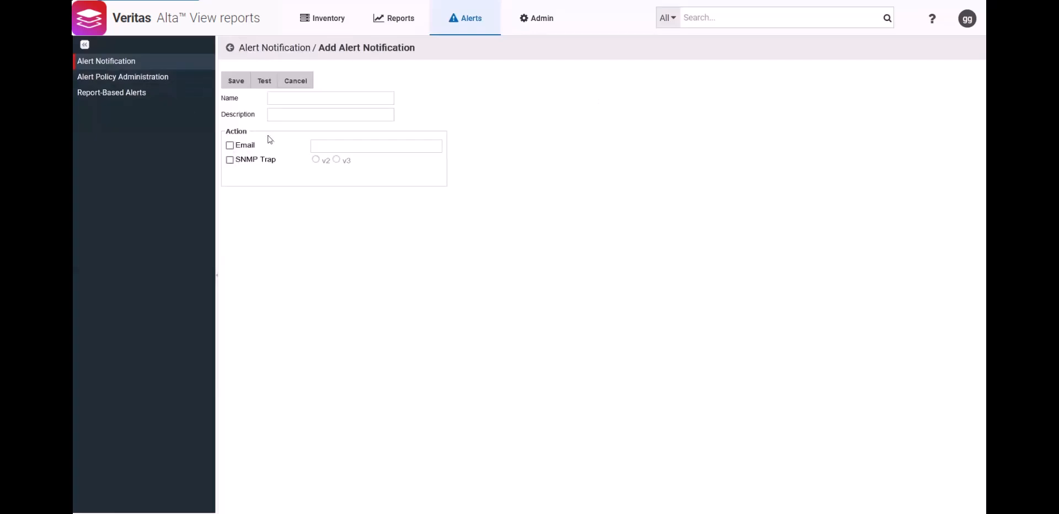
click(299, 99)
text(Video demo)
key(Tab)
click(231, 146)
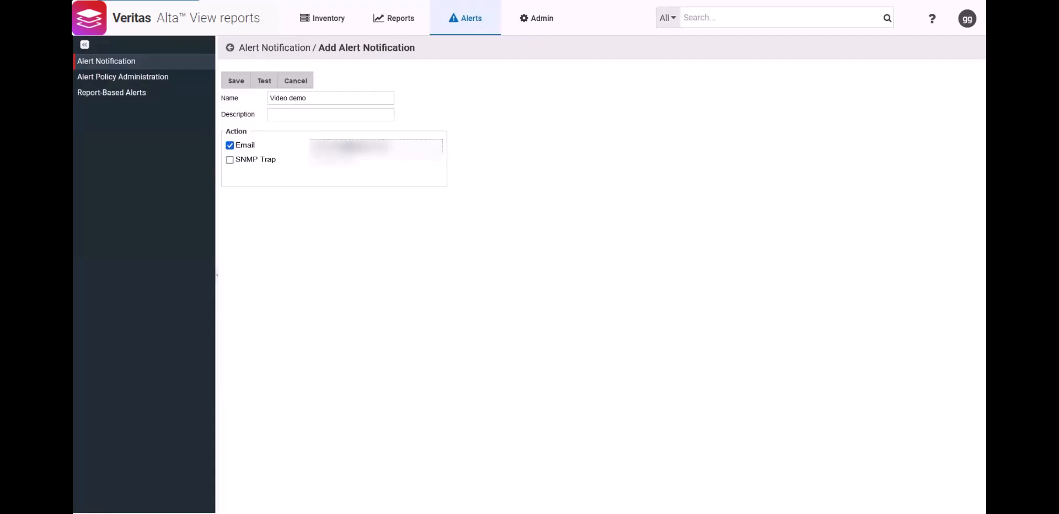
In Alert Policy Administration, start a new alert policy based on the NetBackup Catalog Space Low rule.
click(126, 78)
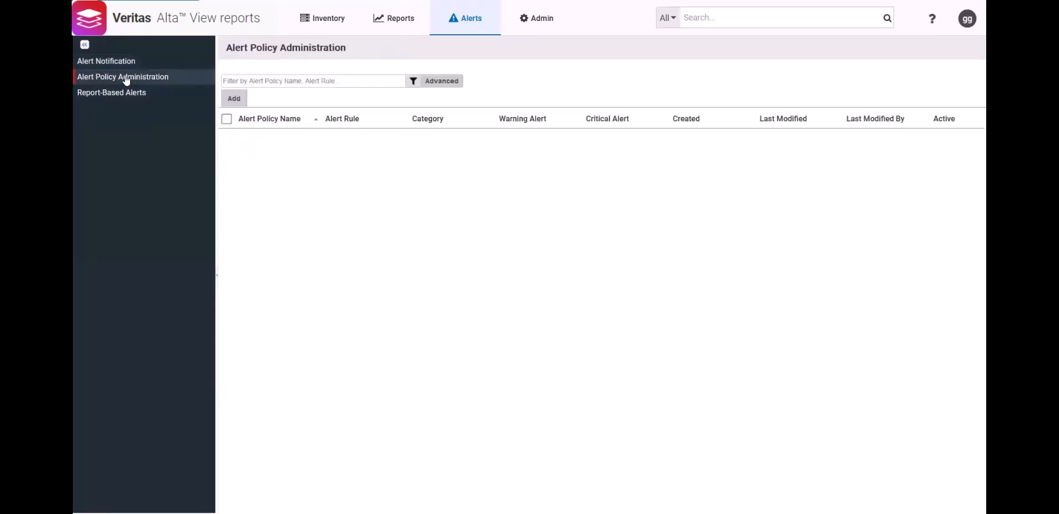
click(235, 99)
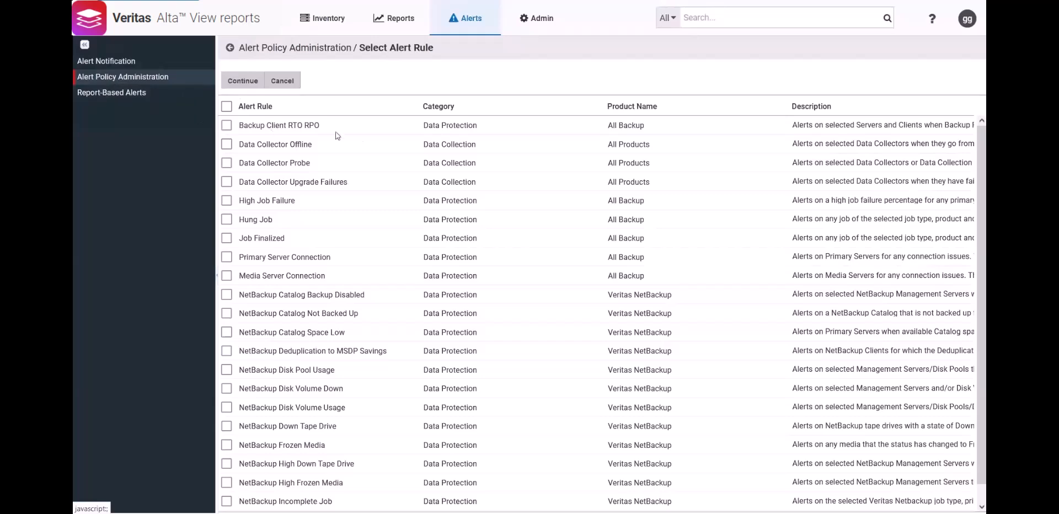
scroll(360, 136, down, 1)
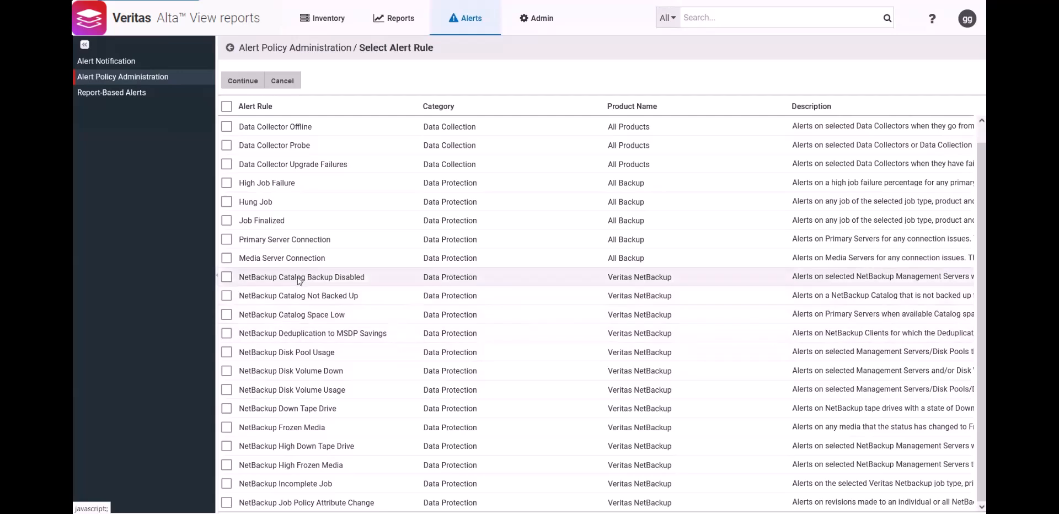
double_click(279, 316)
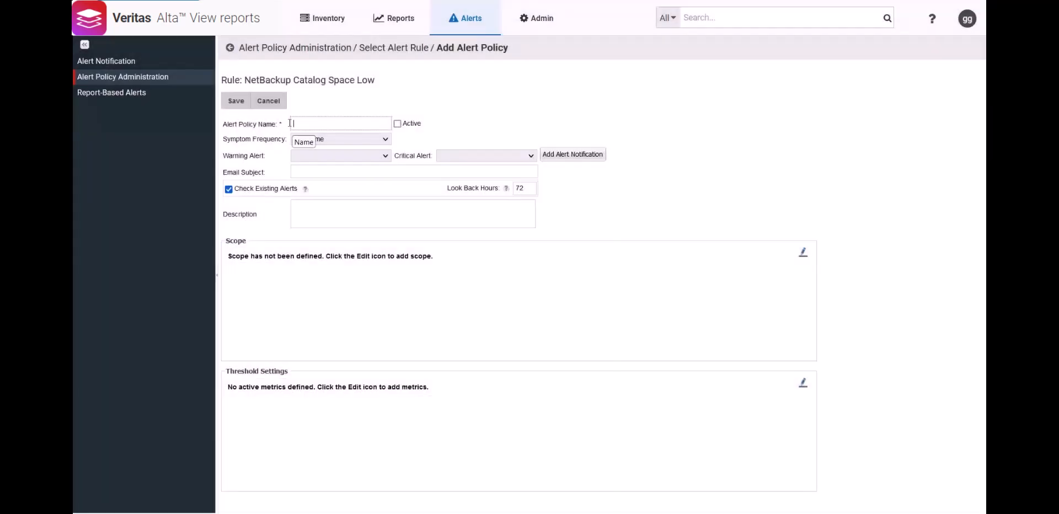
Name the new alert policy "My alert (Catalog Space)".
click(308, 123)
text(My alert (Catalog Space)
Try a Consecutive symptom frequency with a count of 3, and return the frequency to Every time.
click(386, 141)
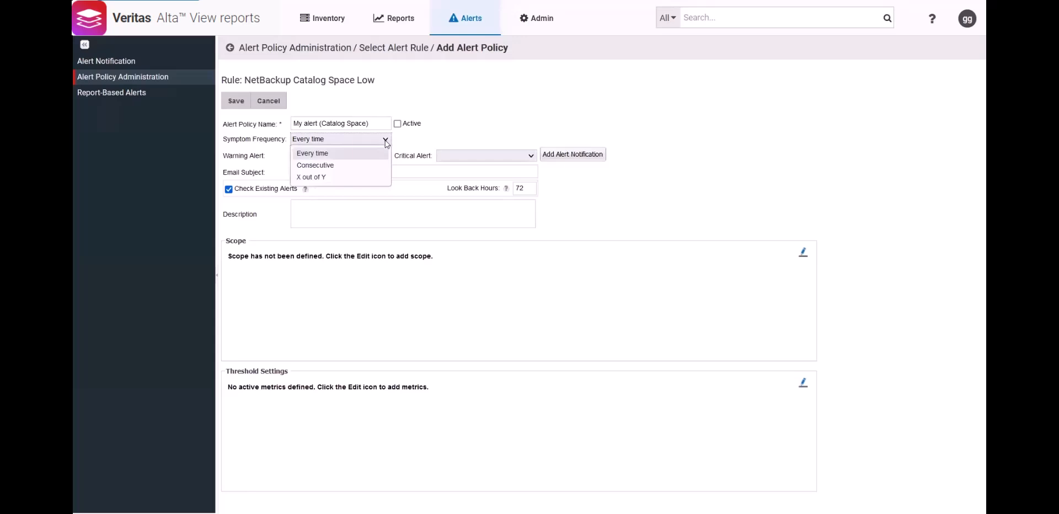
click(322, 166)
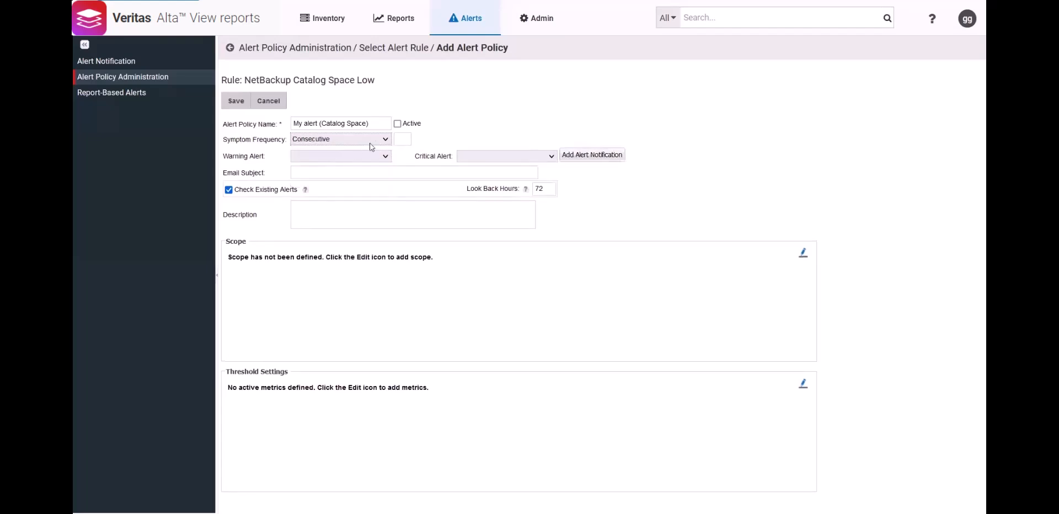
click(402, 139)
text(3)
click(386, 140)
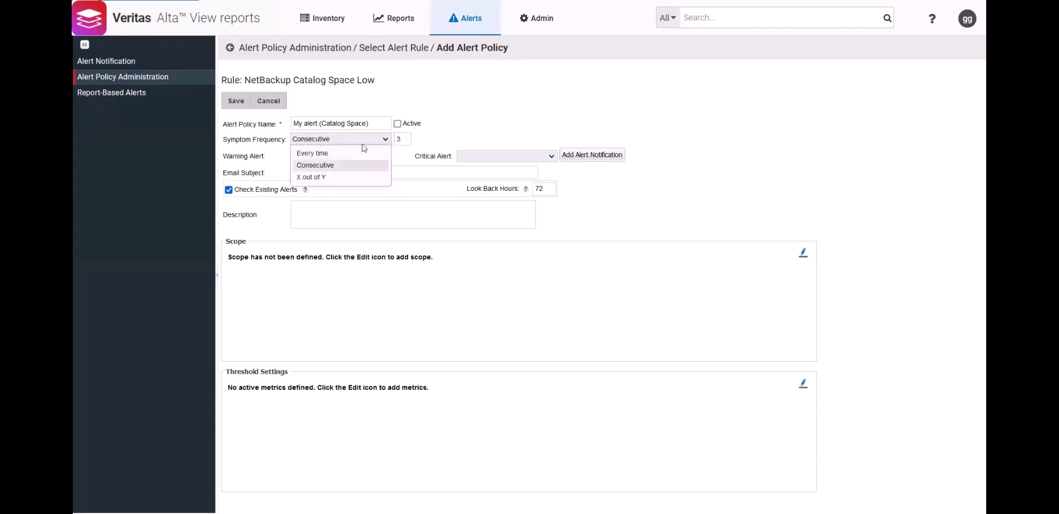
click(345, 149)
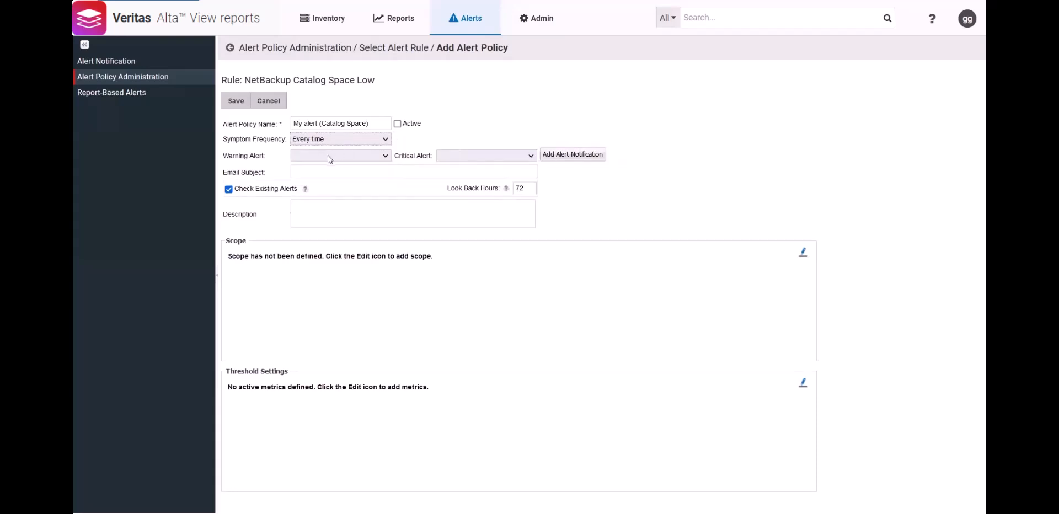
Assign the Test notification to warning alerts and Support to critical alerts, and set Look Back Hours to 24.
click(330, 157)
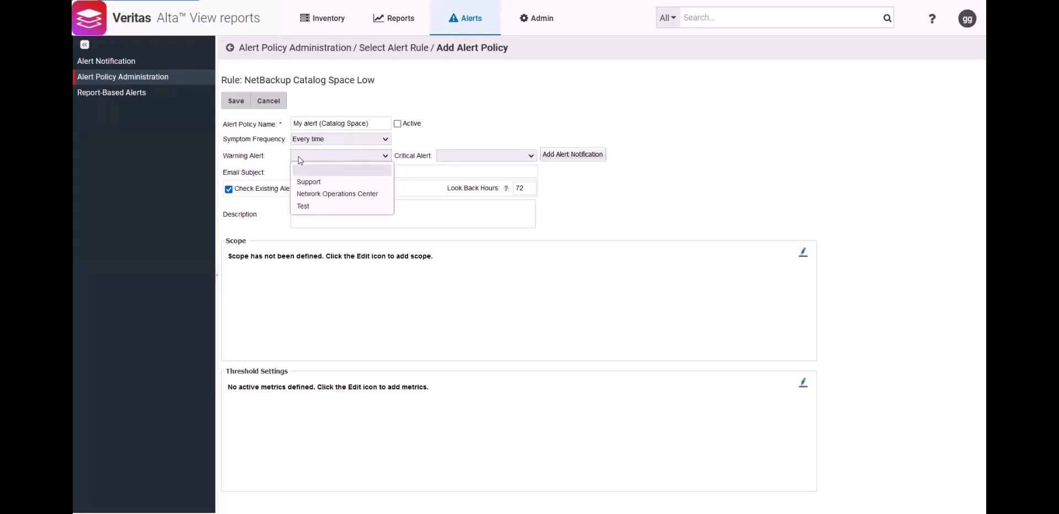
click(302, 159)
click(467, 155)
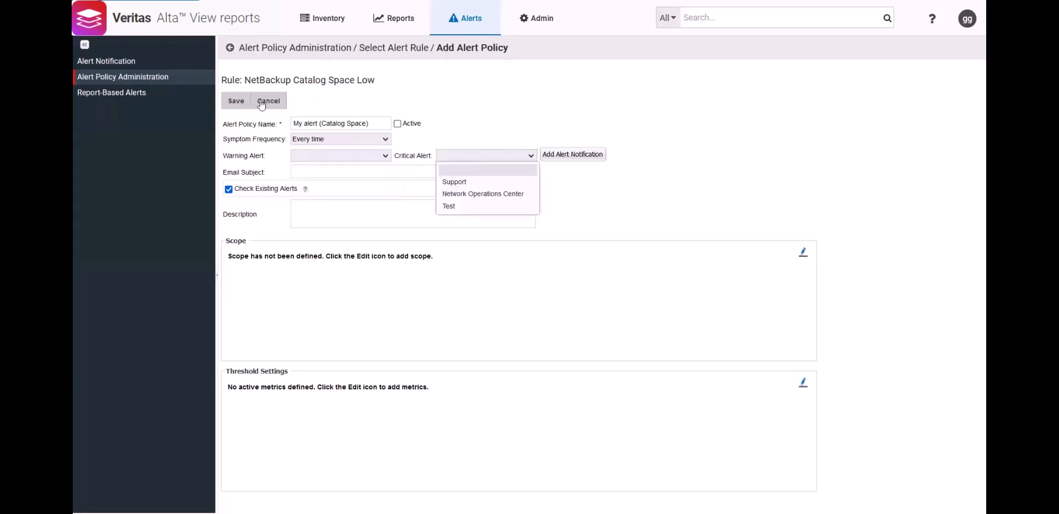
click(316, 160)
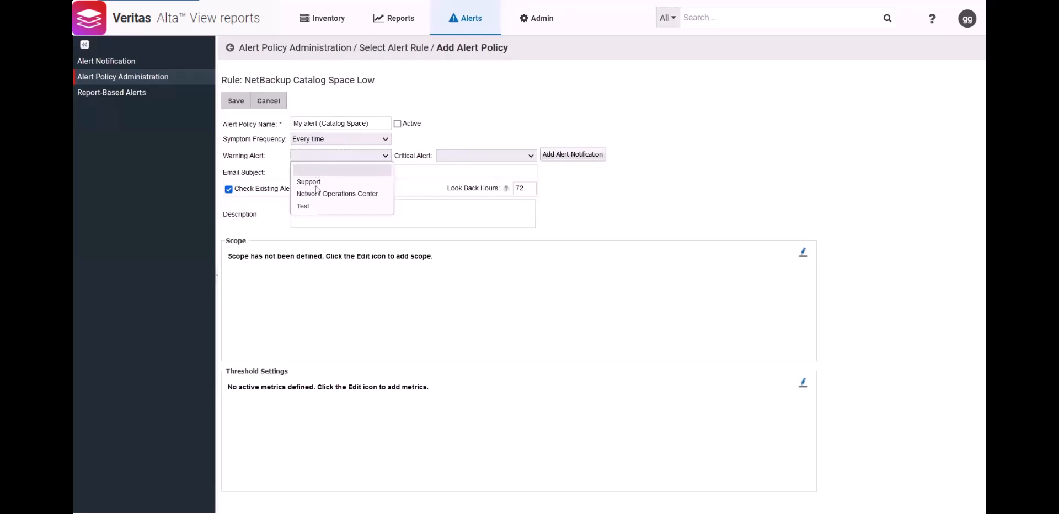
click(309, 208)
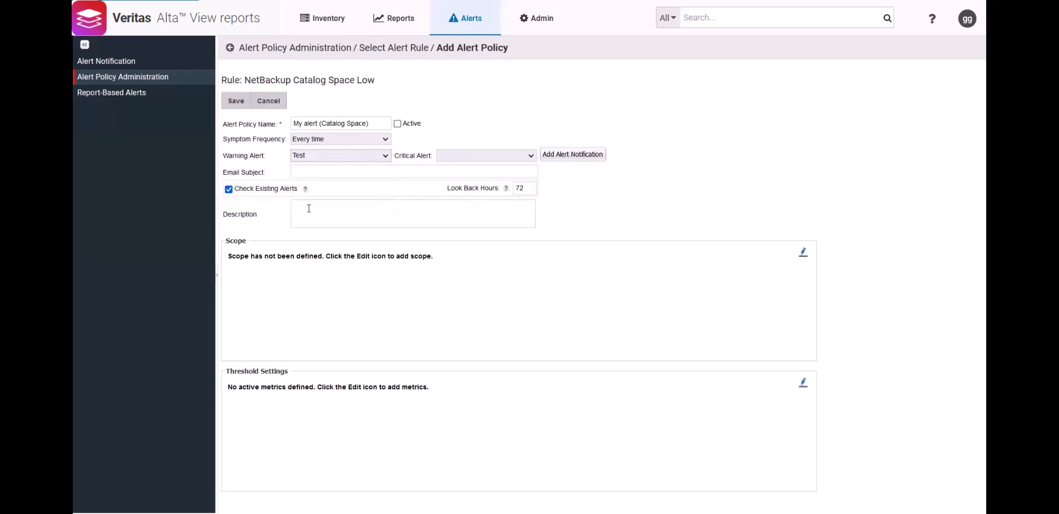
click(449, 157)
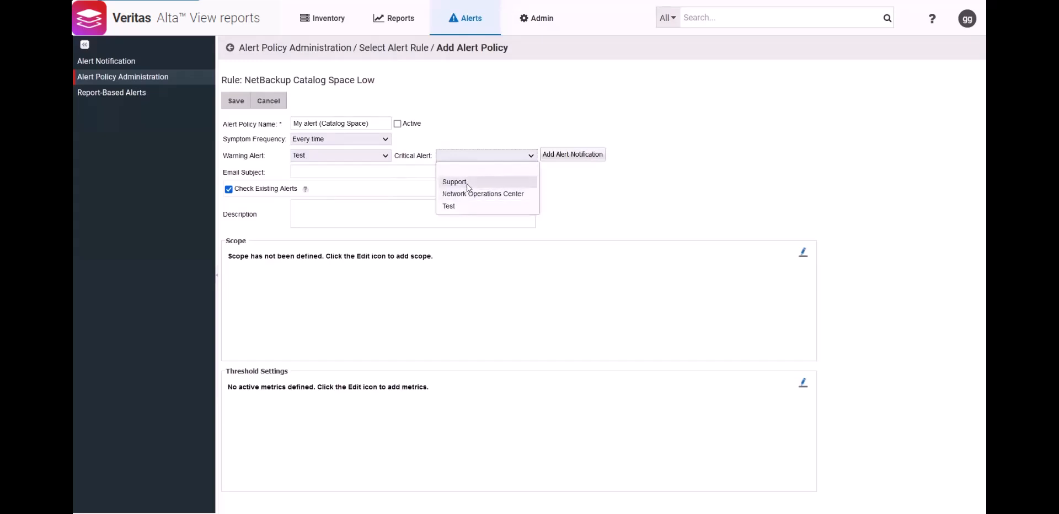
click(462, 182)
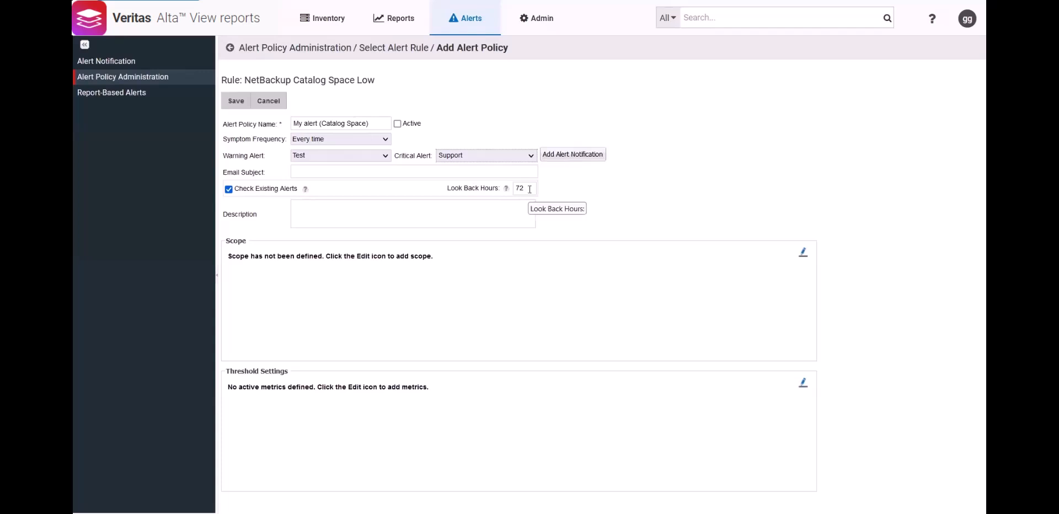
drag(530, 190, 512, 186)
text(24)
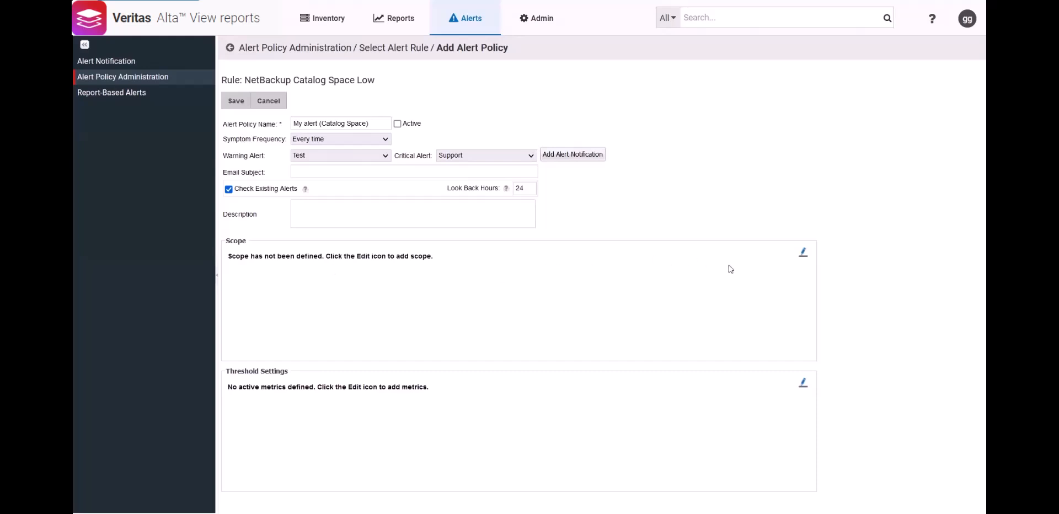
Define the policy's scope with All Primary Servers and a FileSystem equals /usr query, and apply it.
click(803, 254)
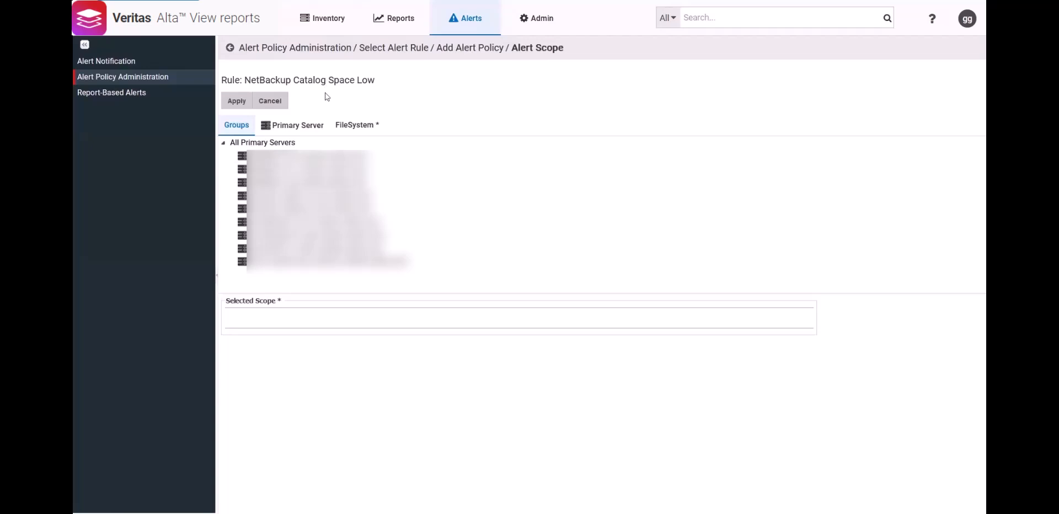
click(254, 144)
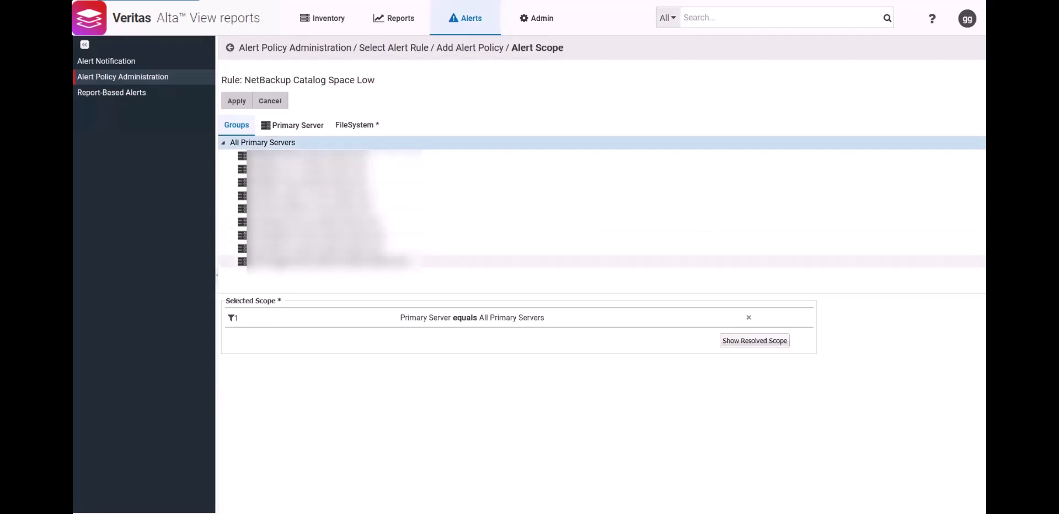
click(356, 128)
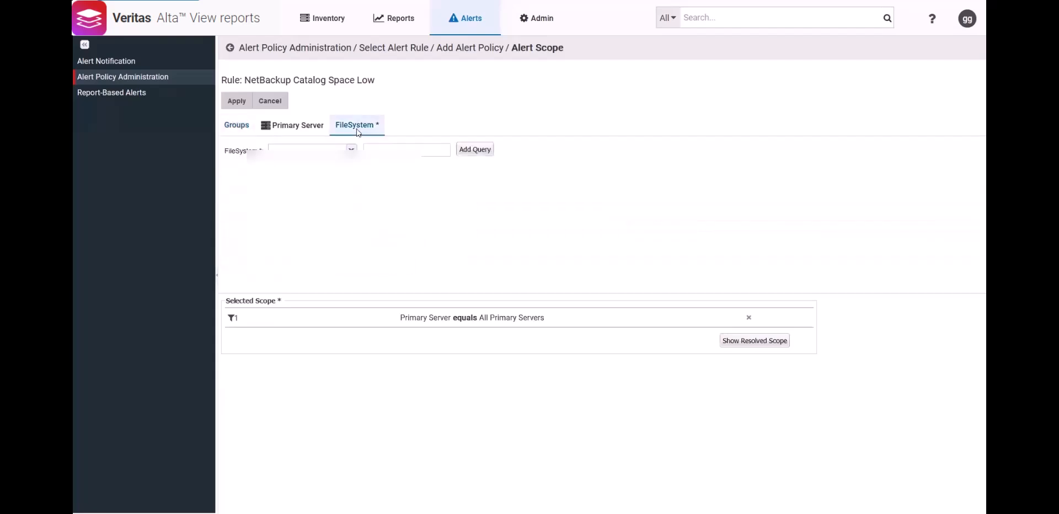
click(351, 151)
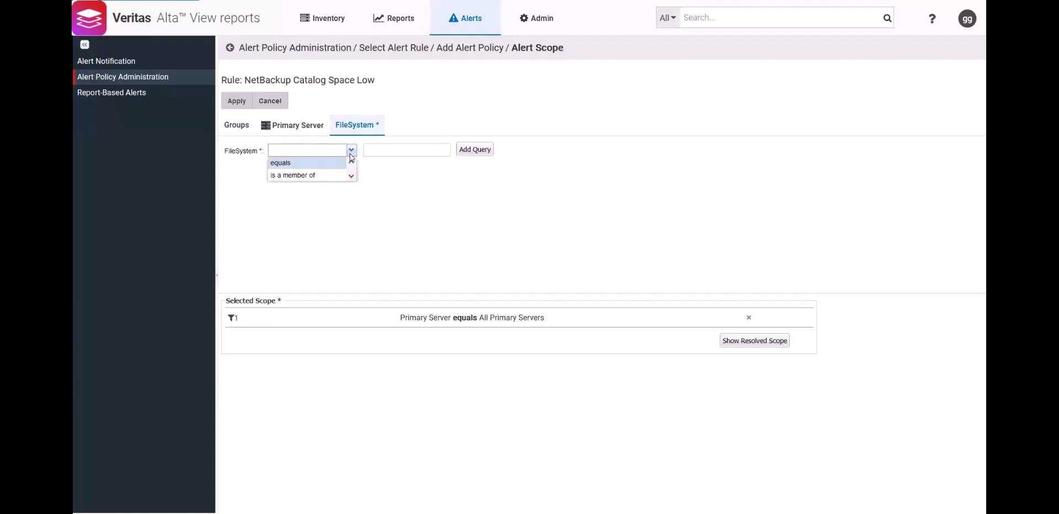
click(298, 166)
click(393, 149)
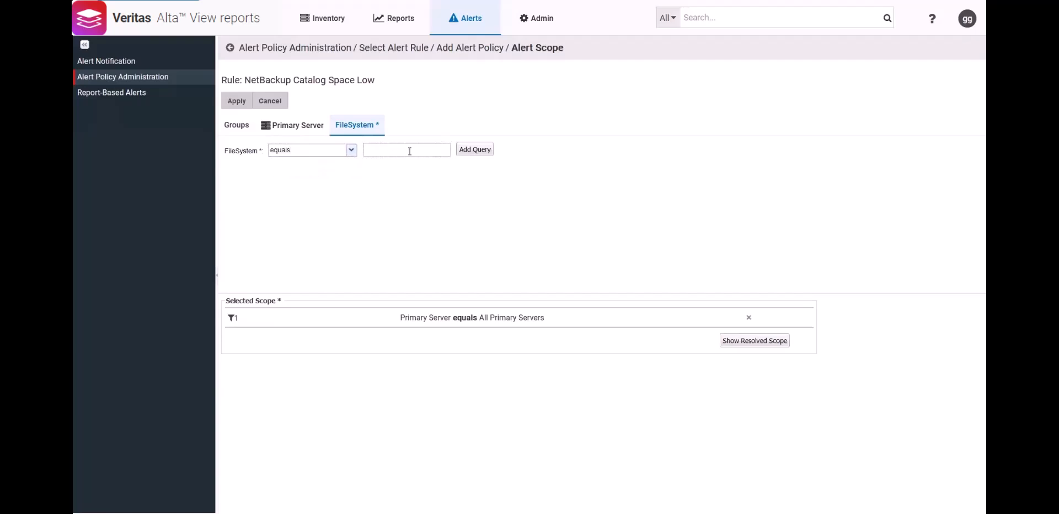
text(/usr)
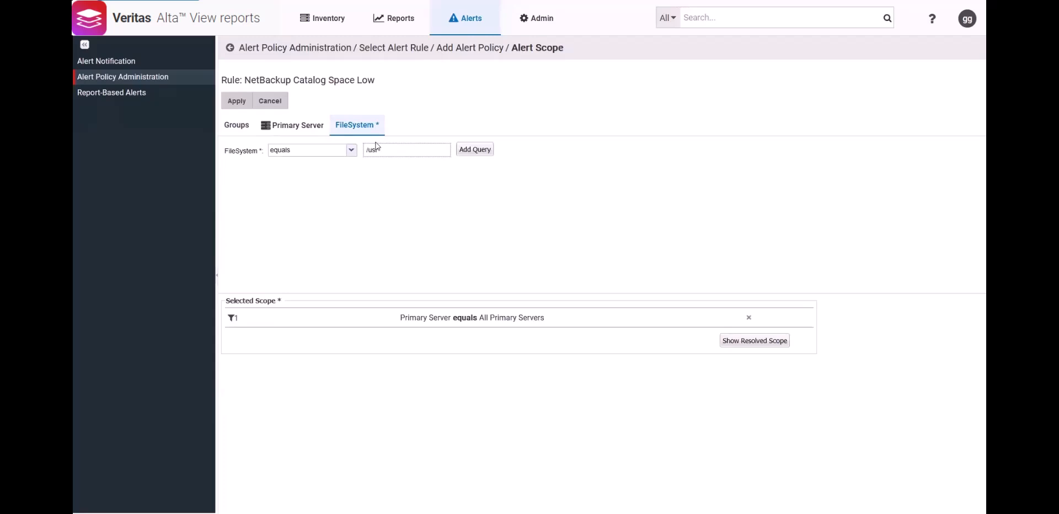
click(466, 151)
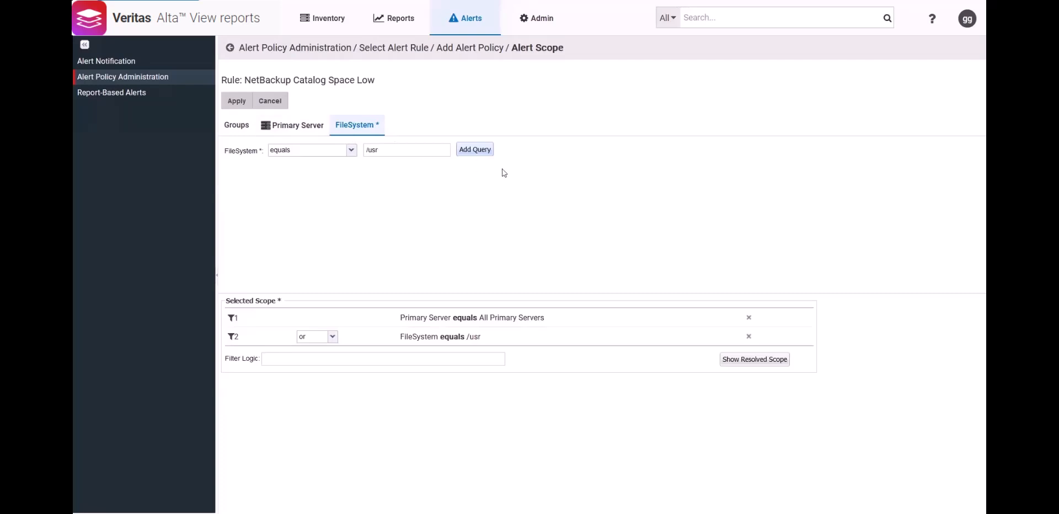
click(236, 101)
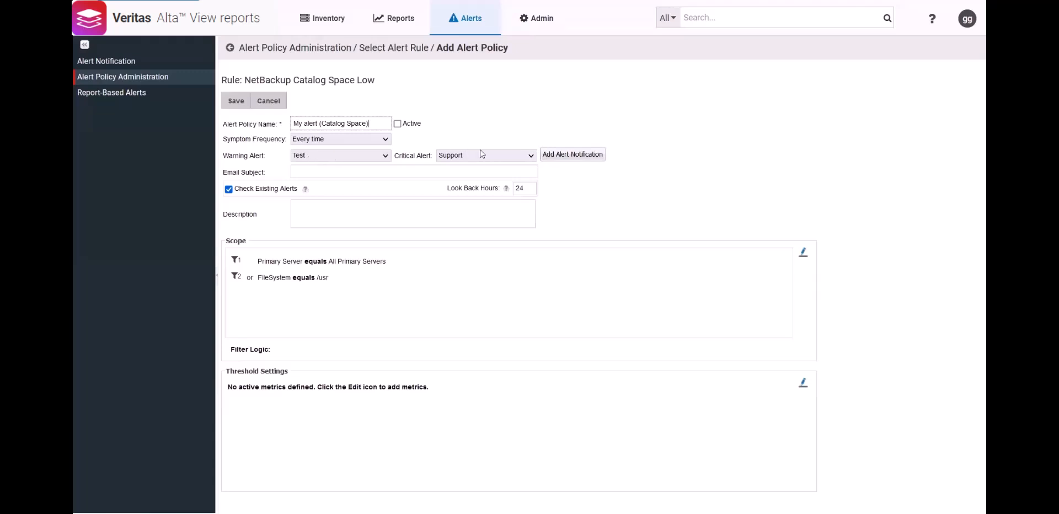
Apply an active Available (%) threshold of less than or equal to 70 for warning and 60 for critical, checking its baseline chart.
click(801, 385)
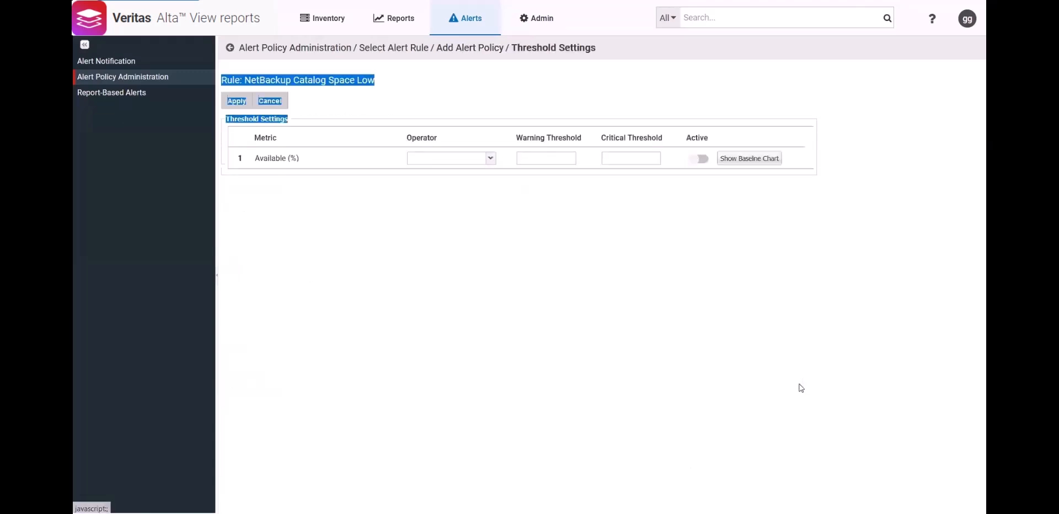
click(489, 159)
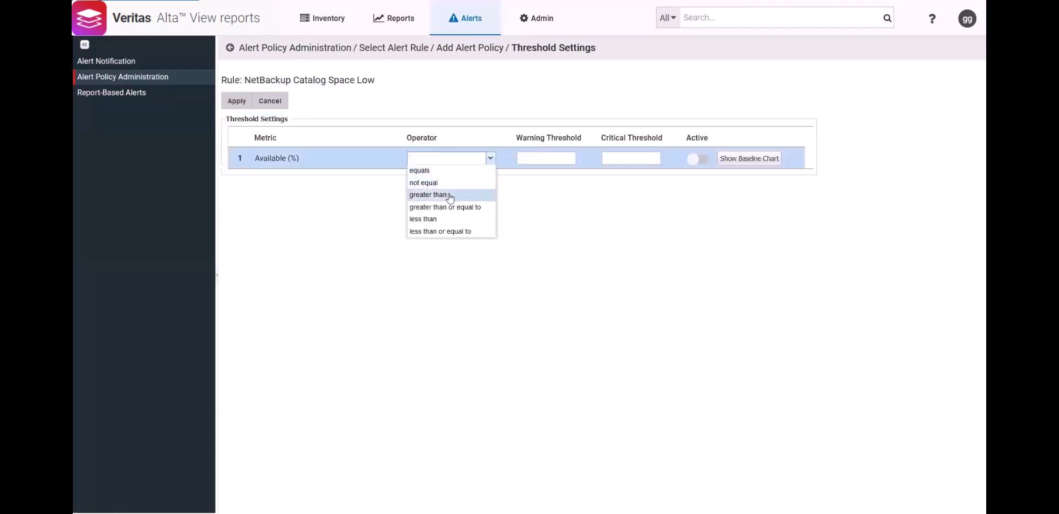
click(449, 232)
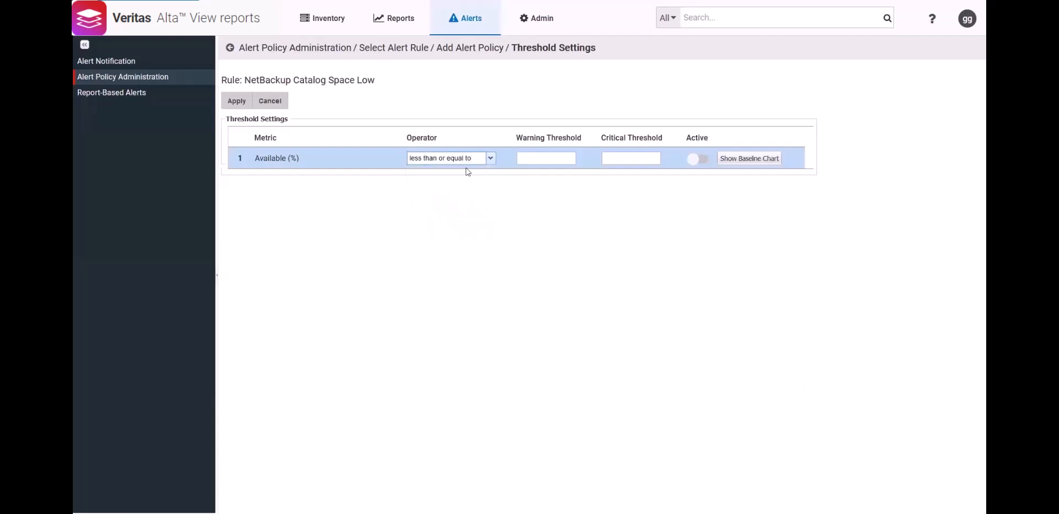
click(540, 158)
text(70)
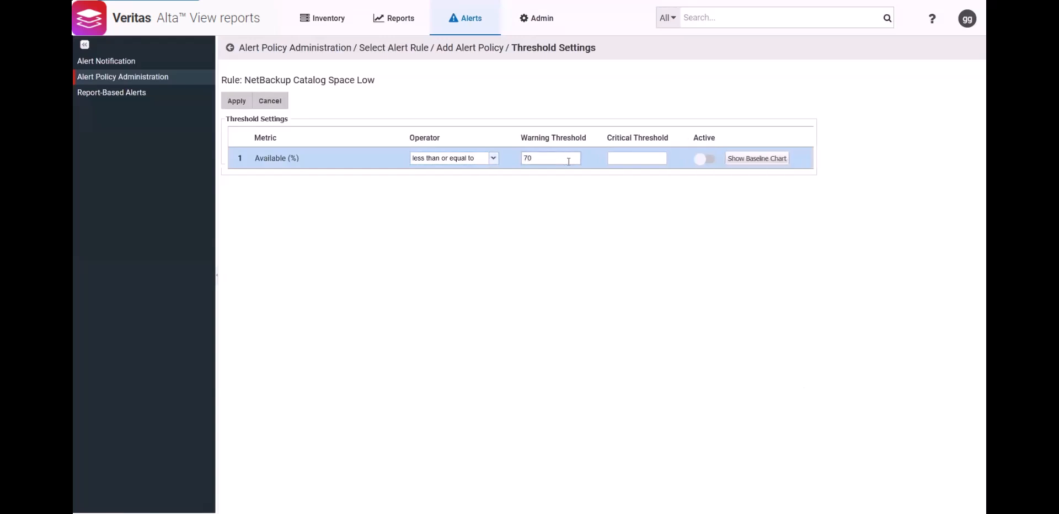
click(619, 158)
text(60)
click(711, 162)
click(710, 161)
click(754, 160)
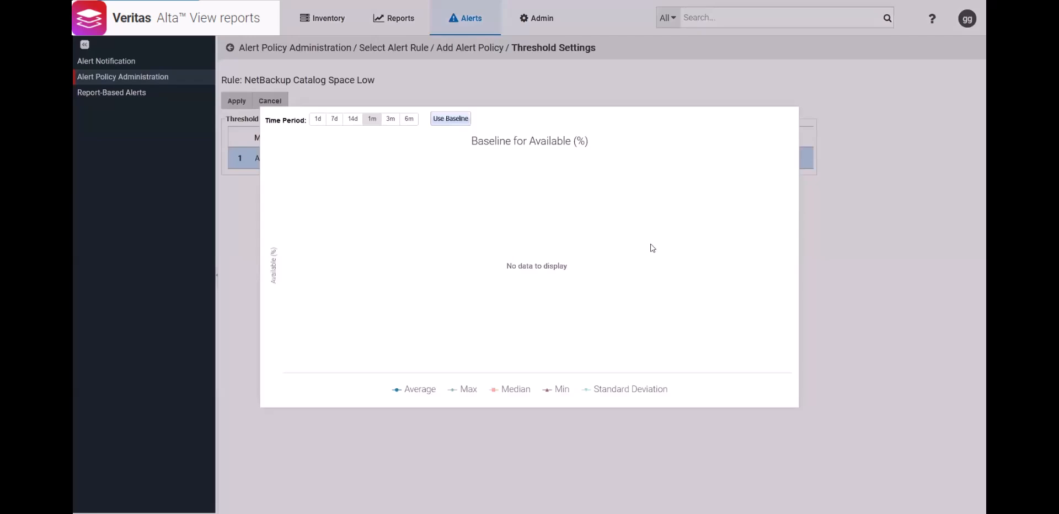
click(660, 94)
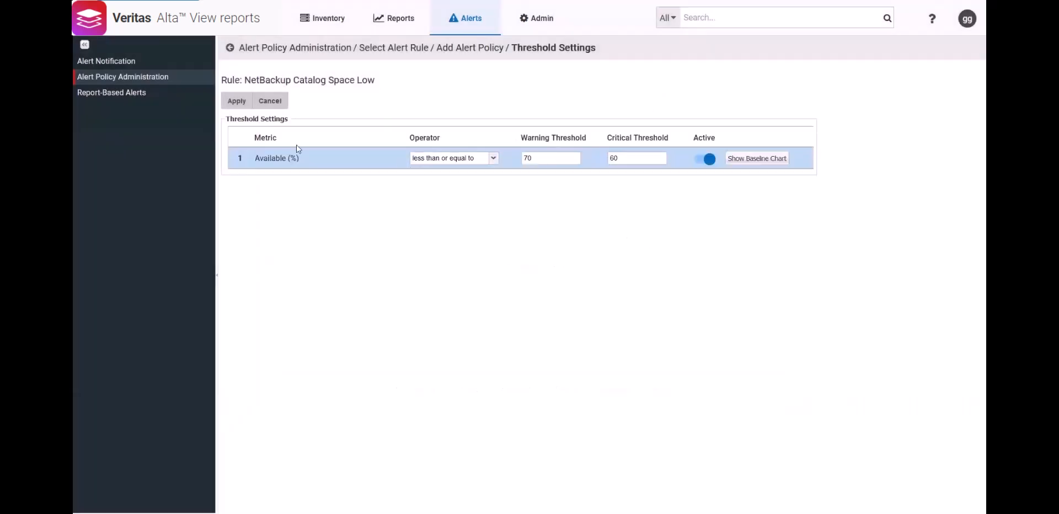
click(241, 102)
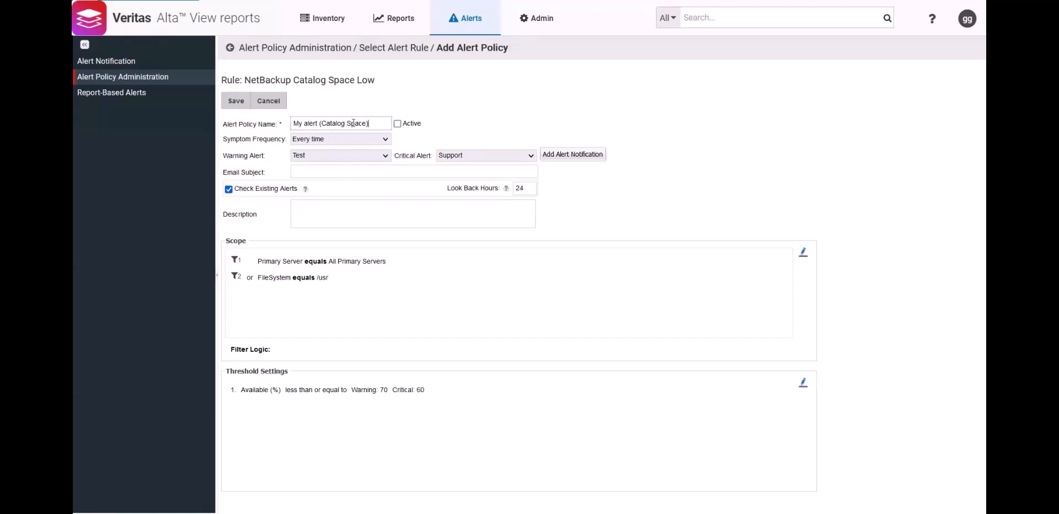
Mark the catalog space alert policy as active and save it.
click(397, 124)
click(236, 101)
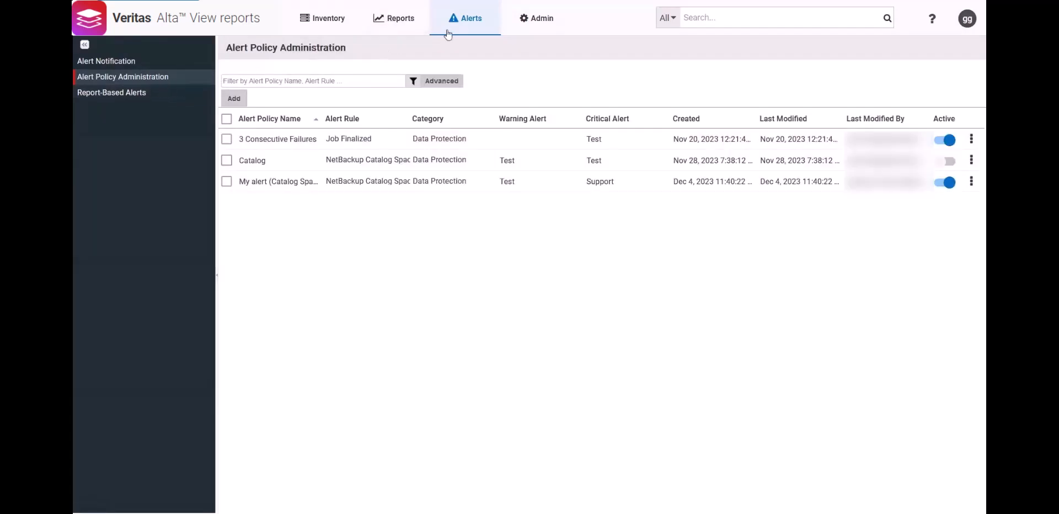
Start another alert policy based on the Job Finalized rule.
click(235, 99)
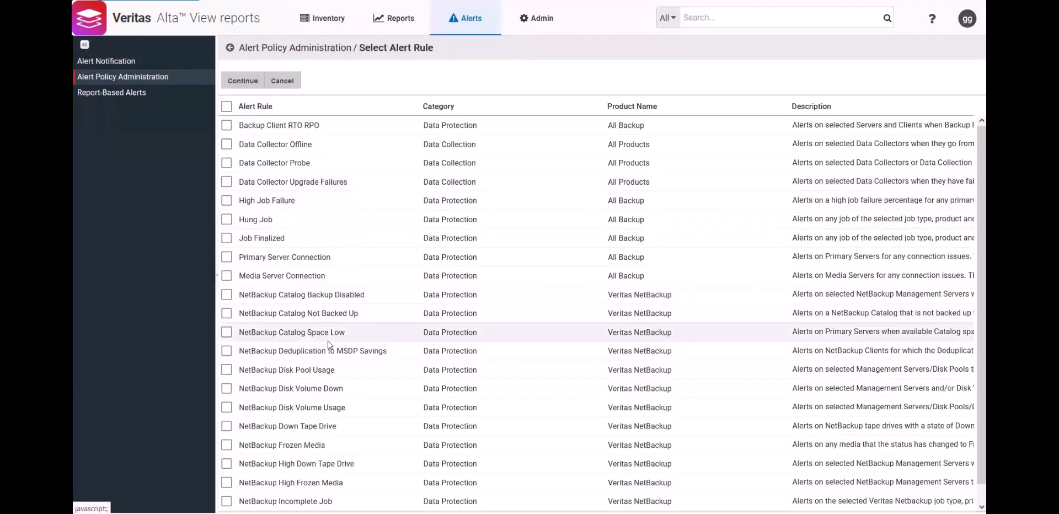
scroll(328, 337, down, 1)
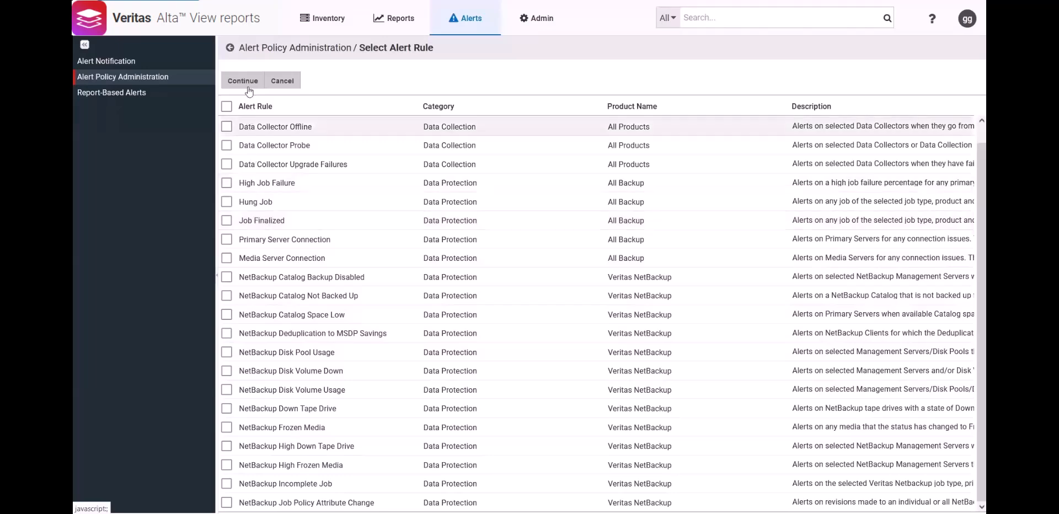
click(226, 220)
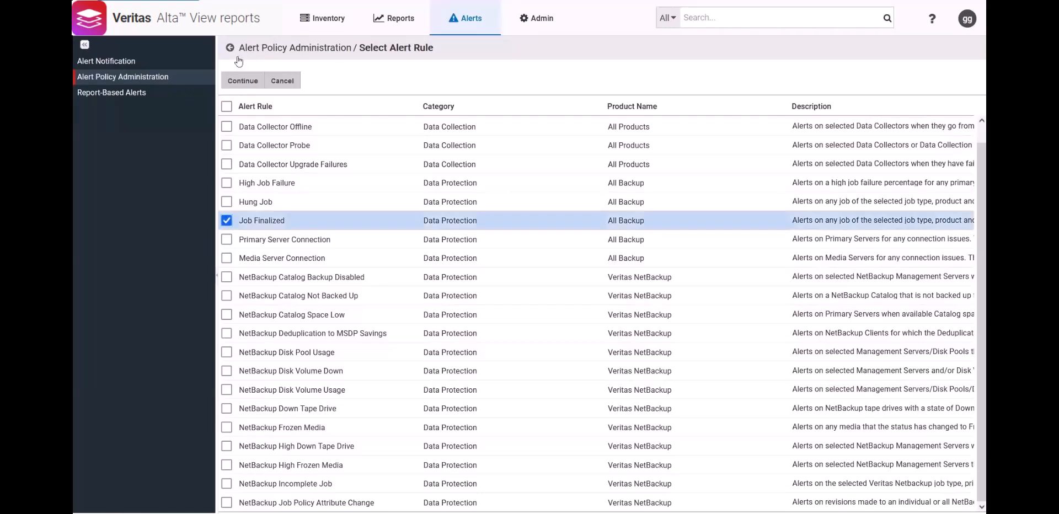
click(242, 81)
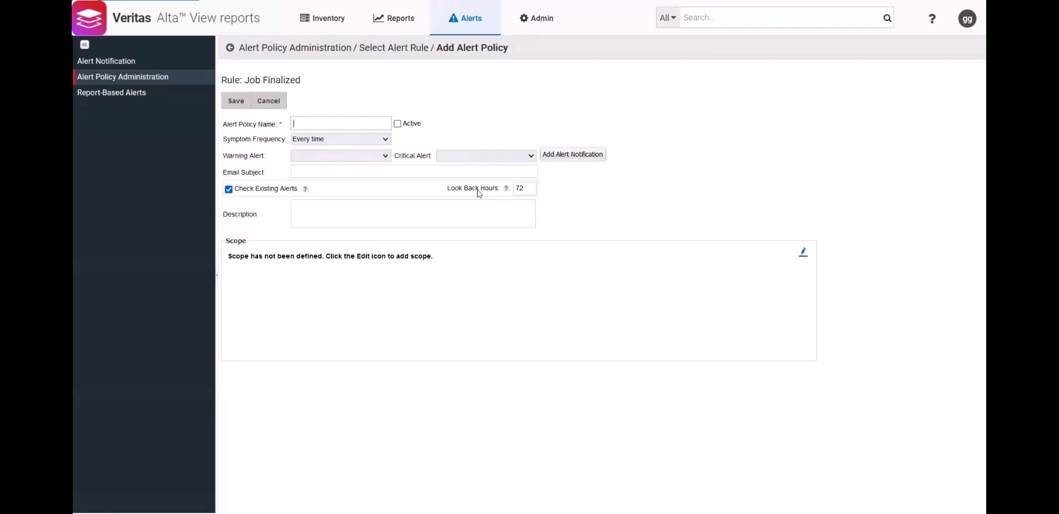
In the policy's scope, look over the Job Type and Primary Server criteria and add an Exit Status not equal 150 query.
click(803, 252)
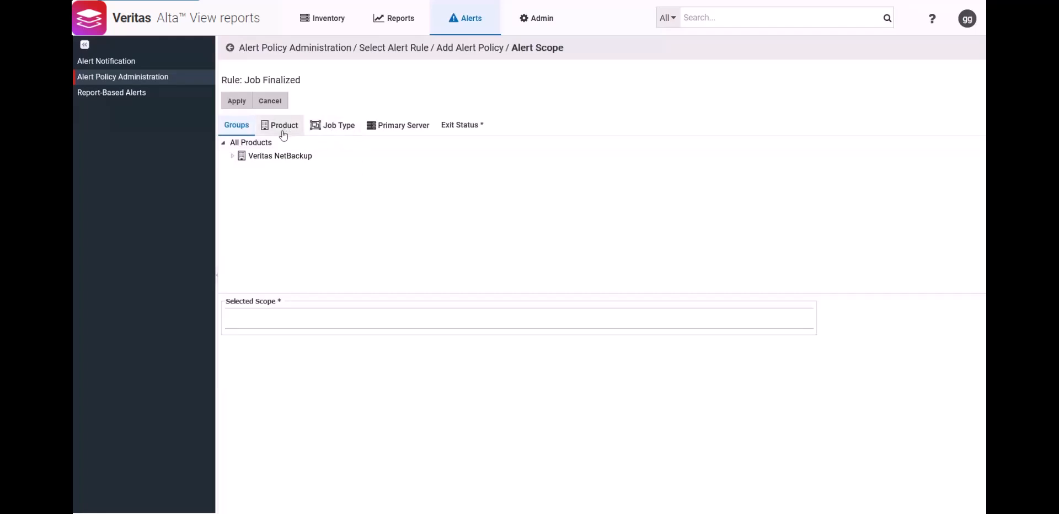
click(328, 130)
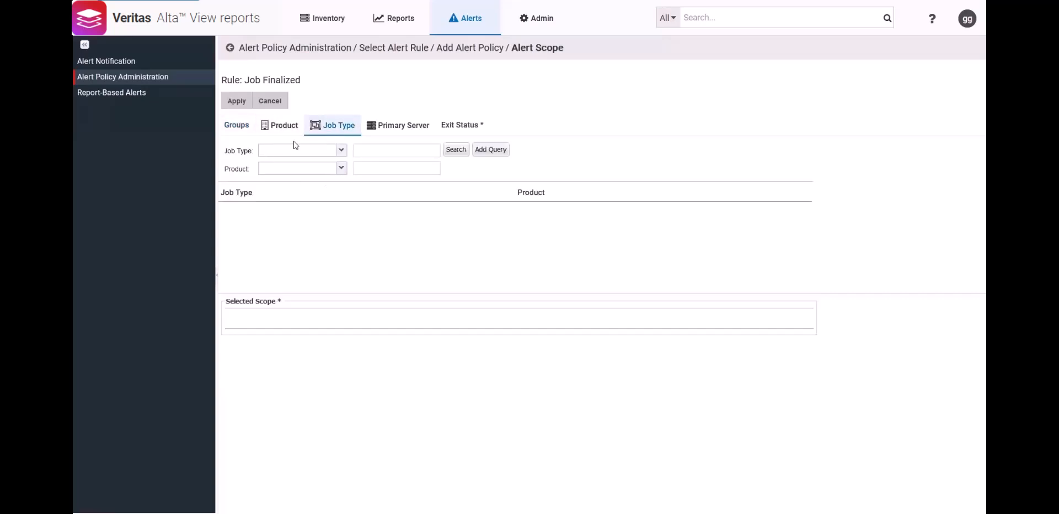
click(396, 126)
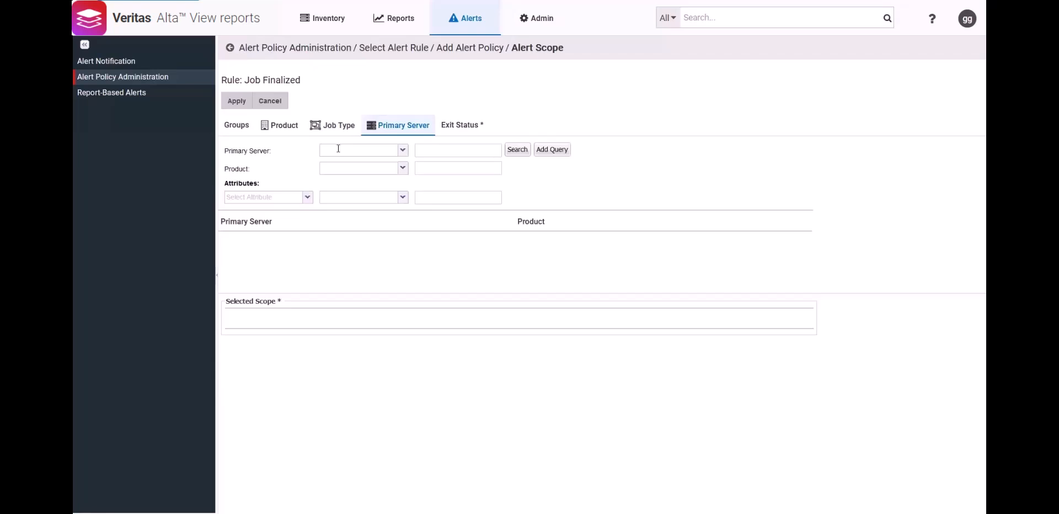
click(473, 125)
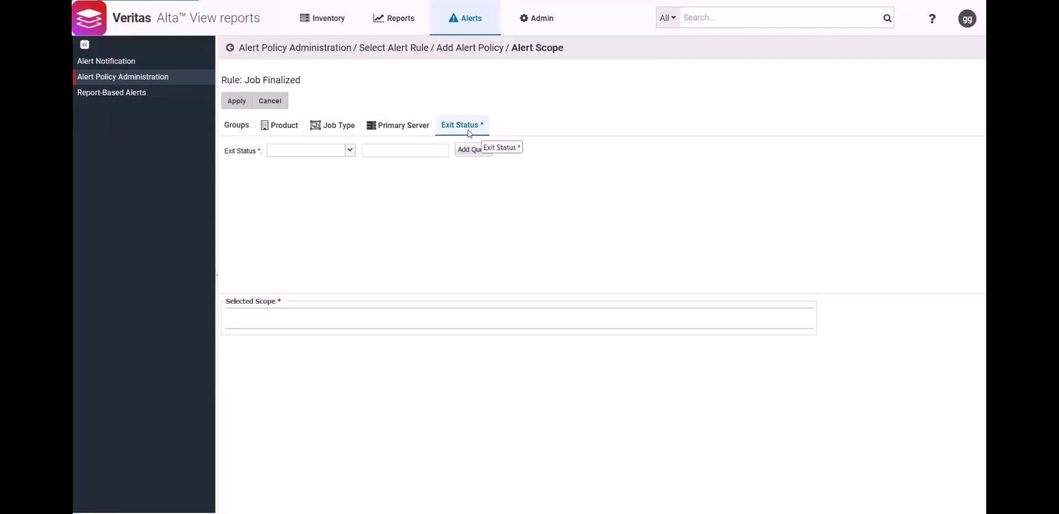
click(349, 152)
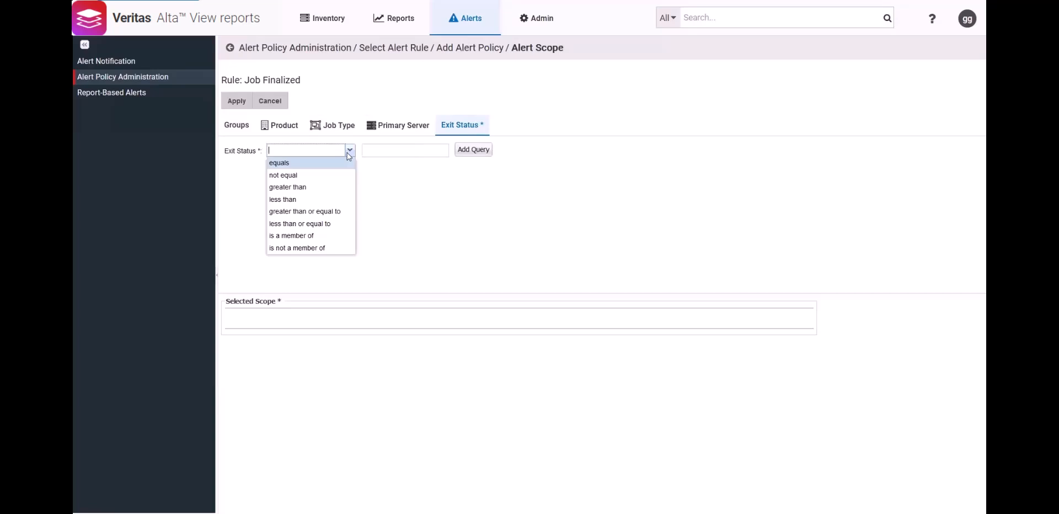
click(338, 175)
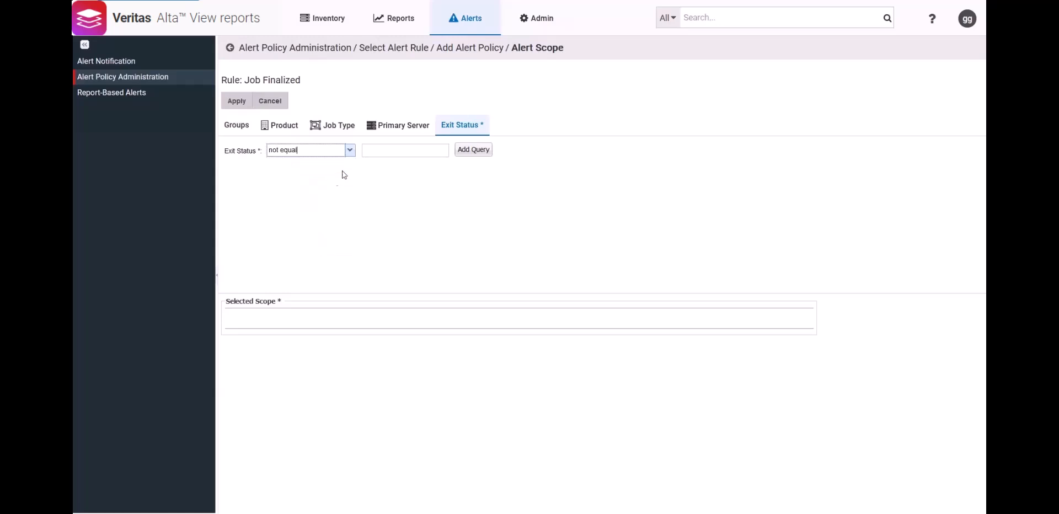
click(385, 151)
text(150)
click(473, 150)
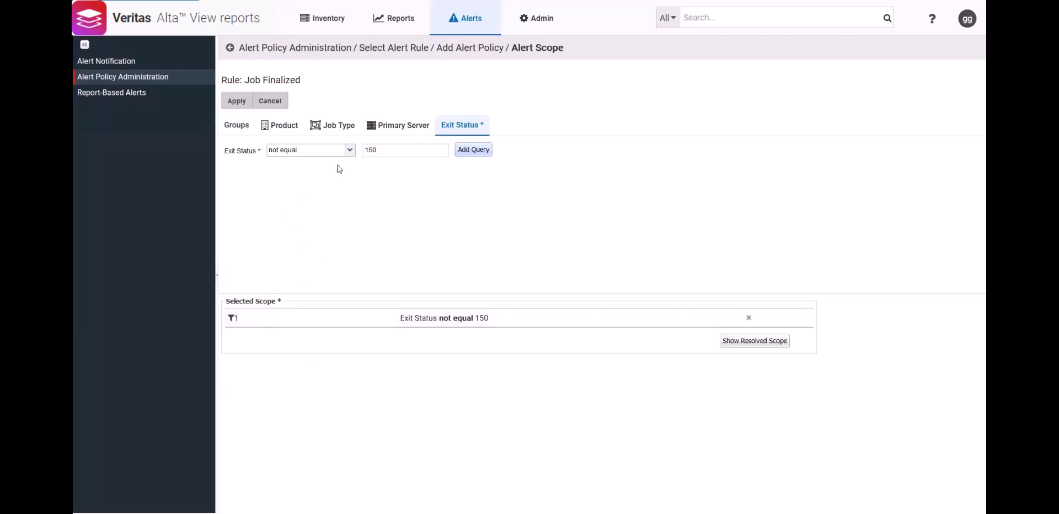
Open the Exit Status operator choices to review the available comparisons.
click(350, 151)
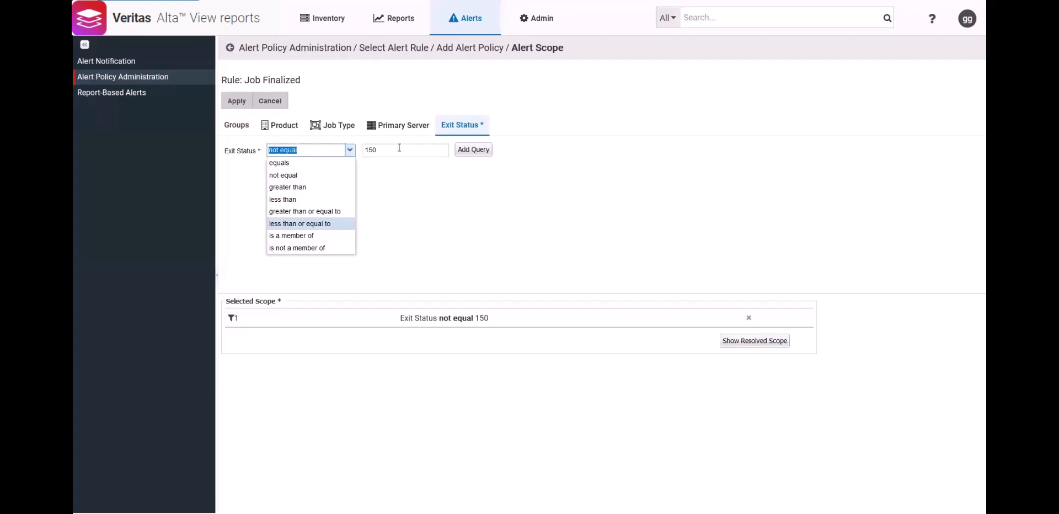
Back out of the Job Finalized alert policy and look through the other available alert rules.
click(498, 205)
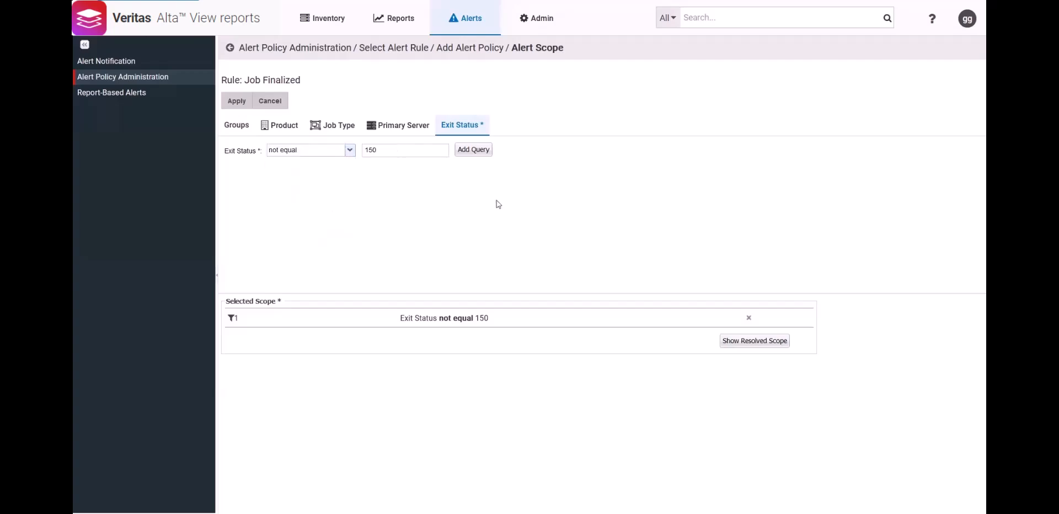
click(231, 102)
click(268, 100)
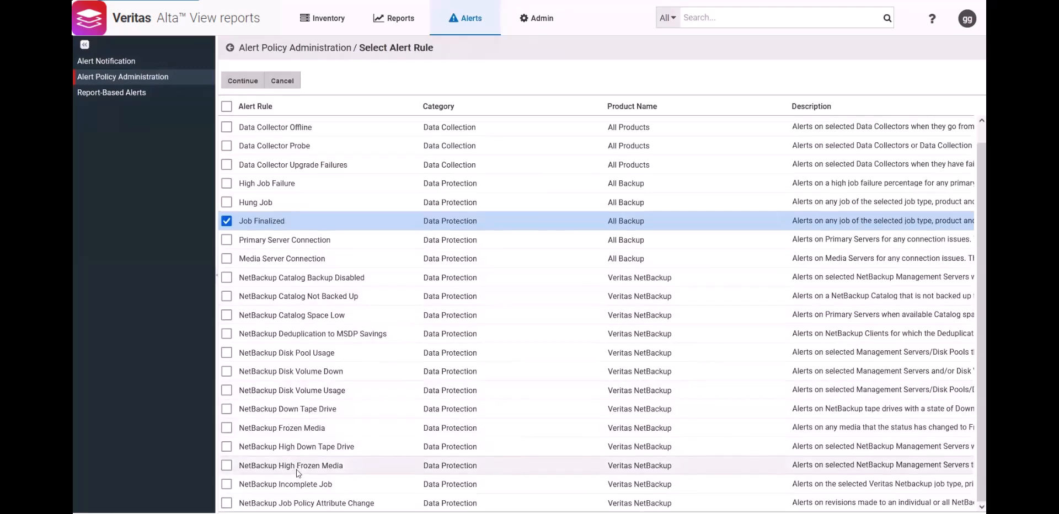
scroll(297, 467, up, 1)
scroll(288, 417, down, 1)
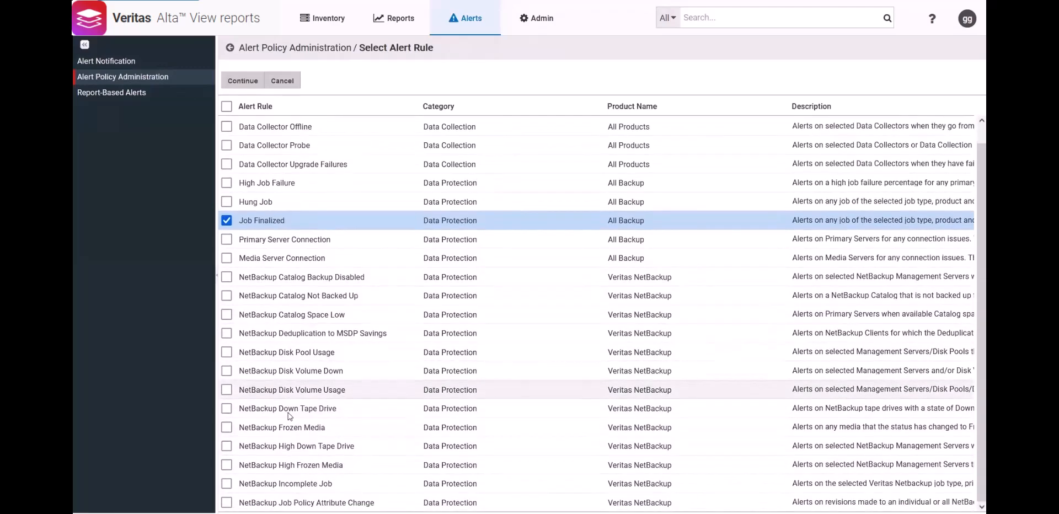
scroll(289, 414, up, 1)
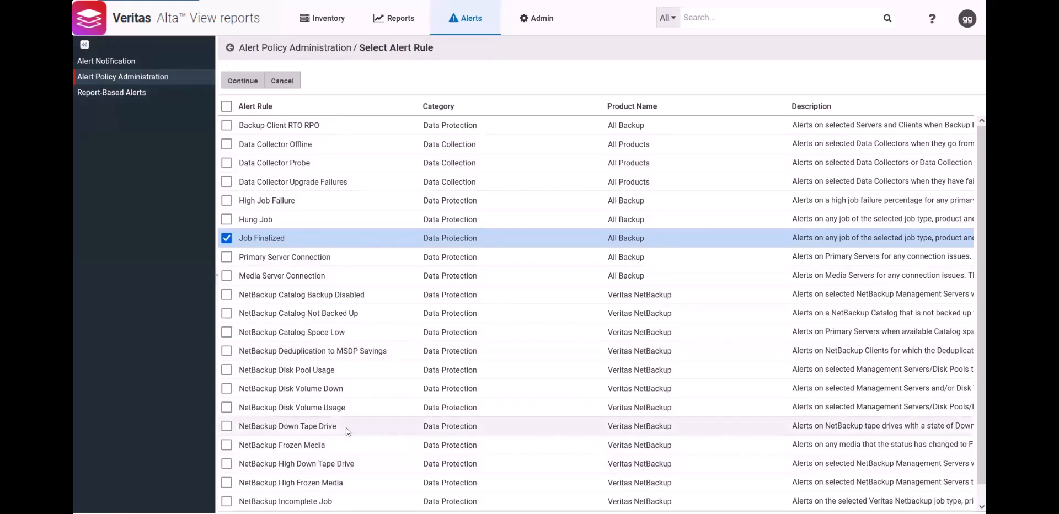
scroll(371, 342, down, 1)
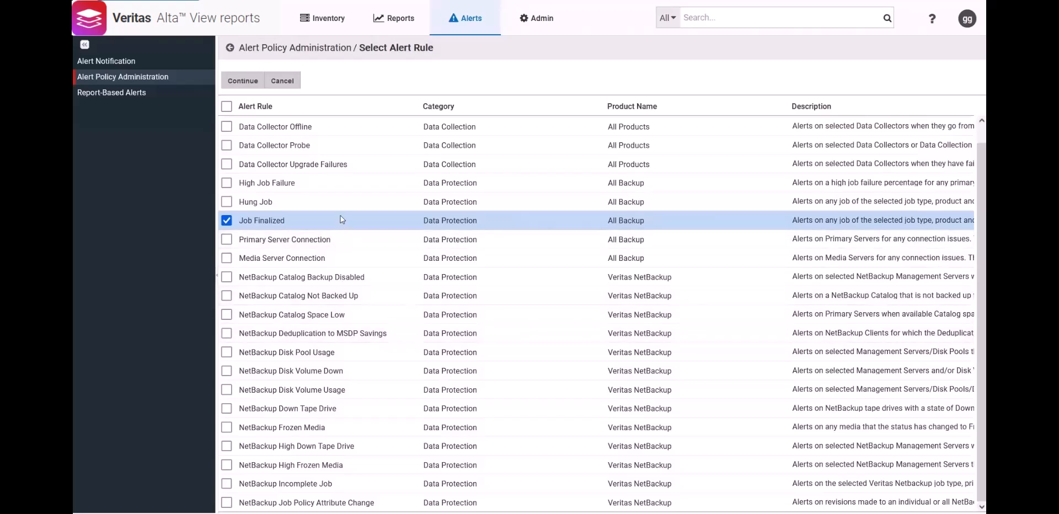
View the report-based alerts list and bring up the Oracle Jobs report after checking the Video Job Summary folder.
click(113, 93)
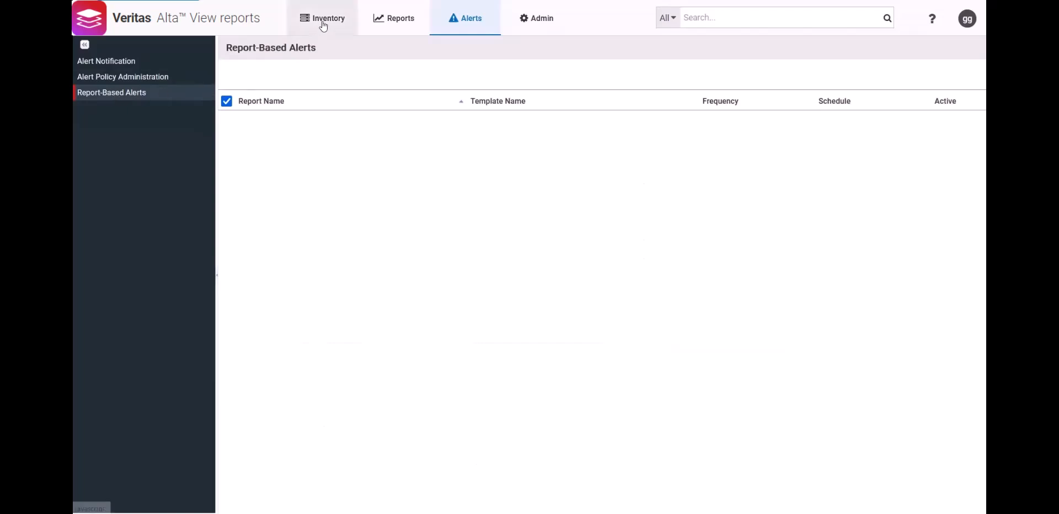
click(400, 20)
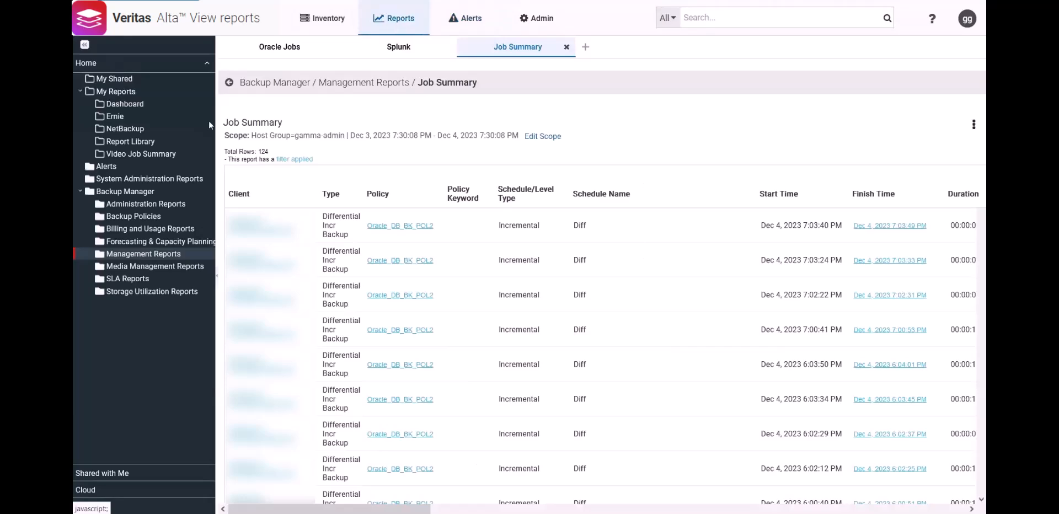
click(144, 153)
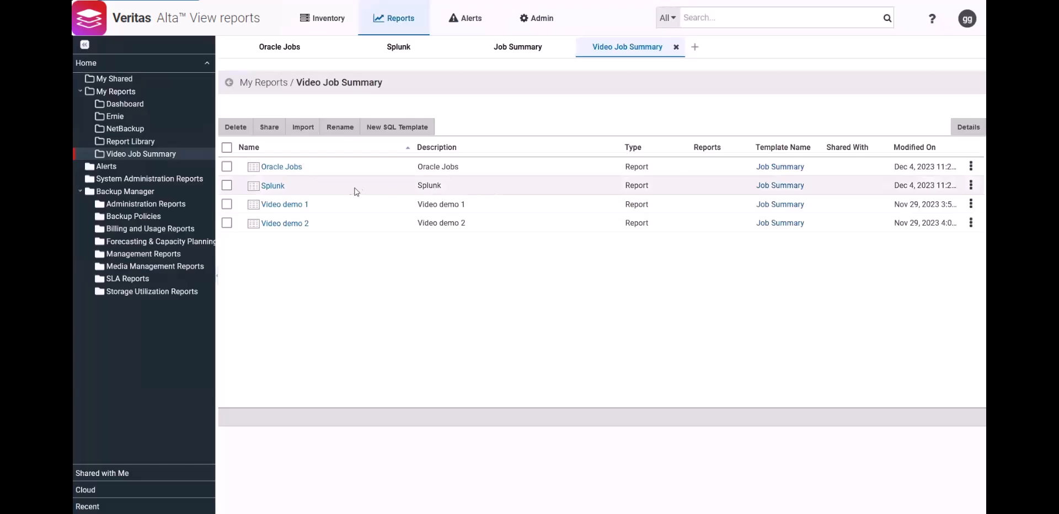
click(290, 49)
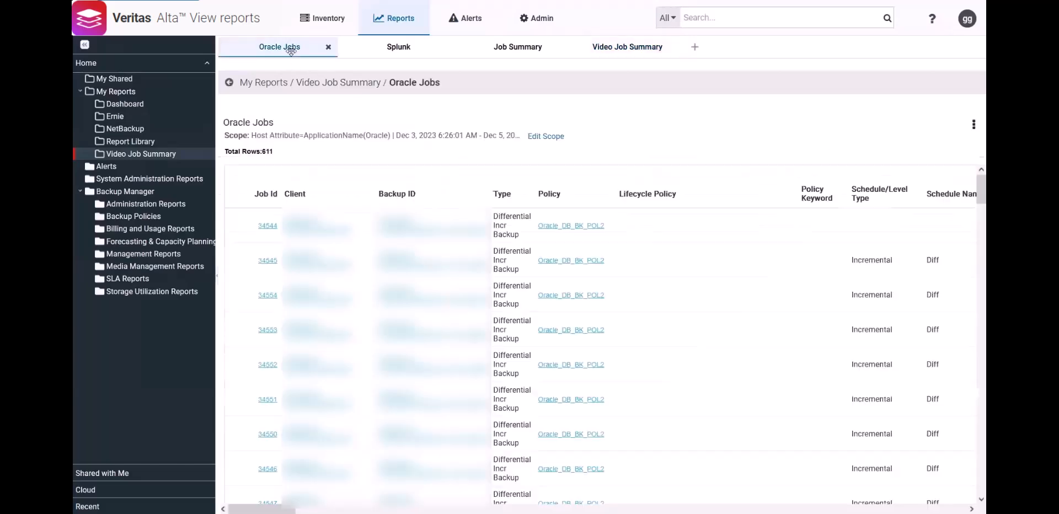
Try a daily alert check in the Oracle Jobs report's alerting settings and discard it.
click(974, 124)
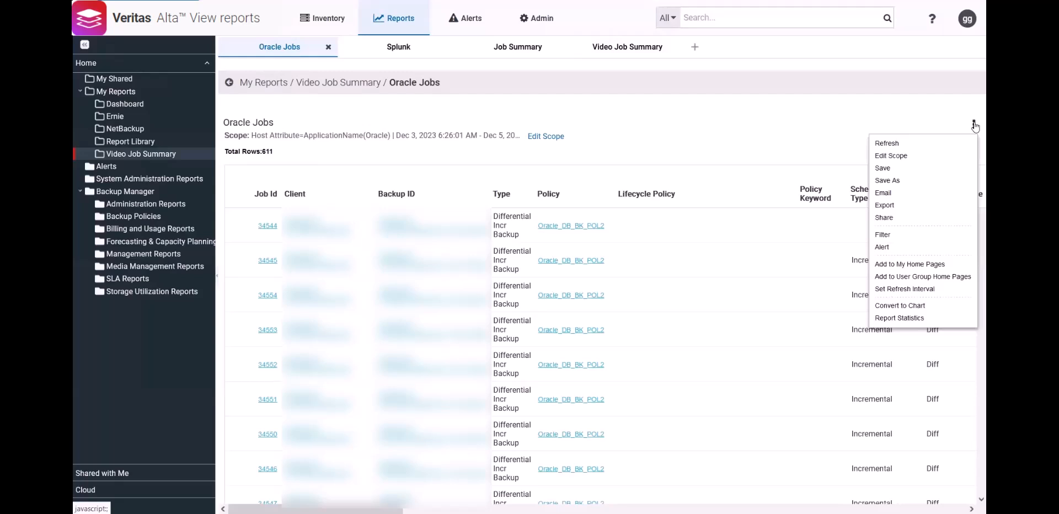
click(883, 248)
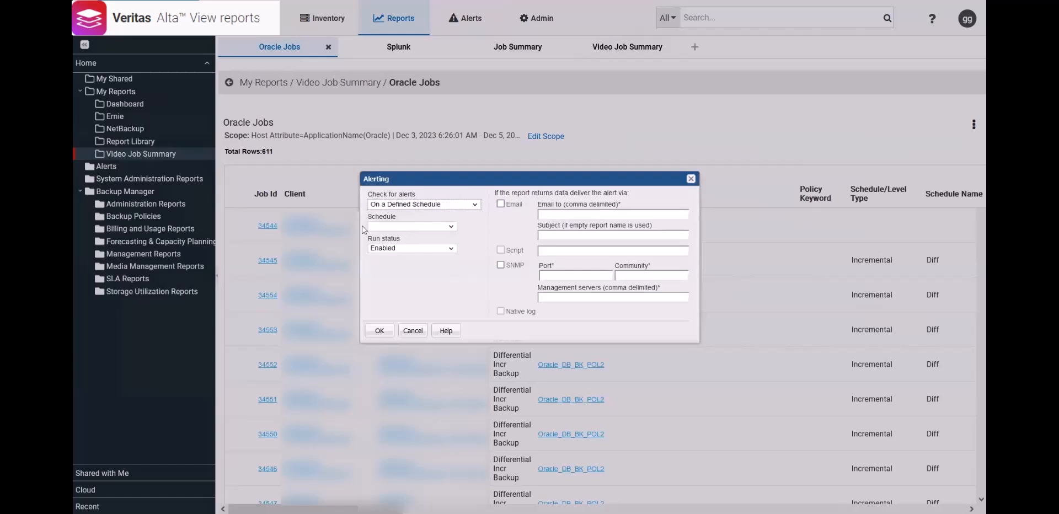
click(475, 205)
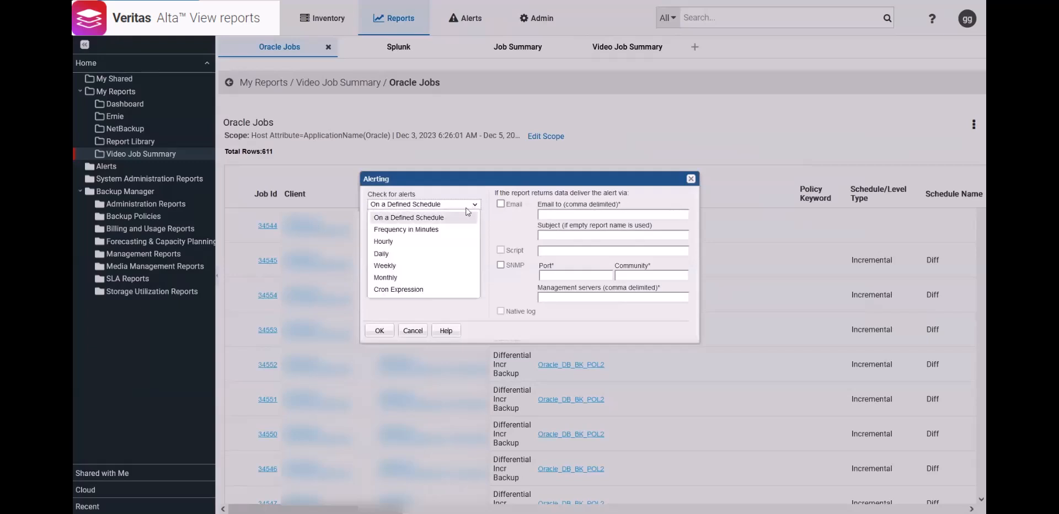
click(429, 254)
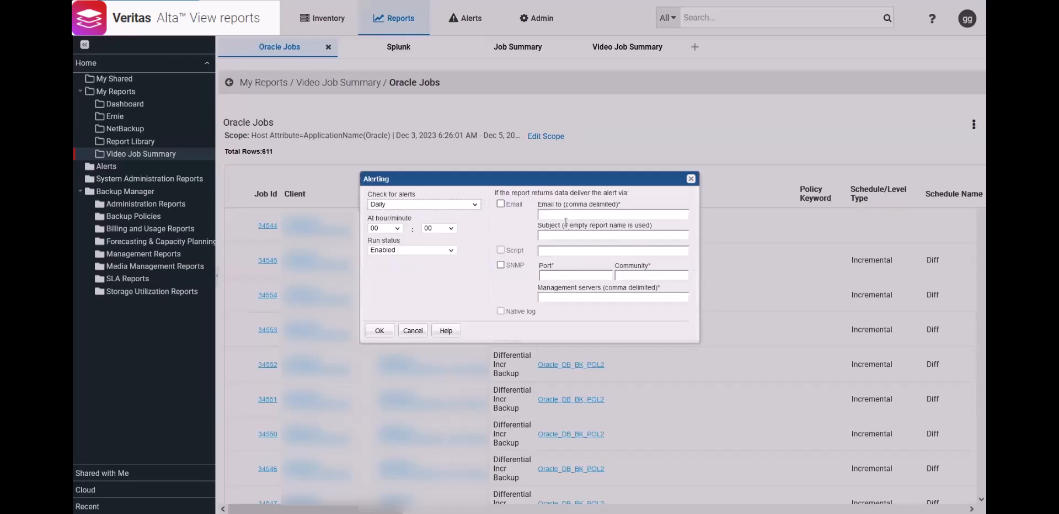
click(413, 331)
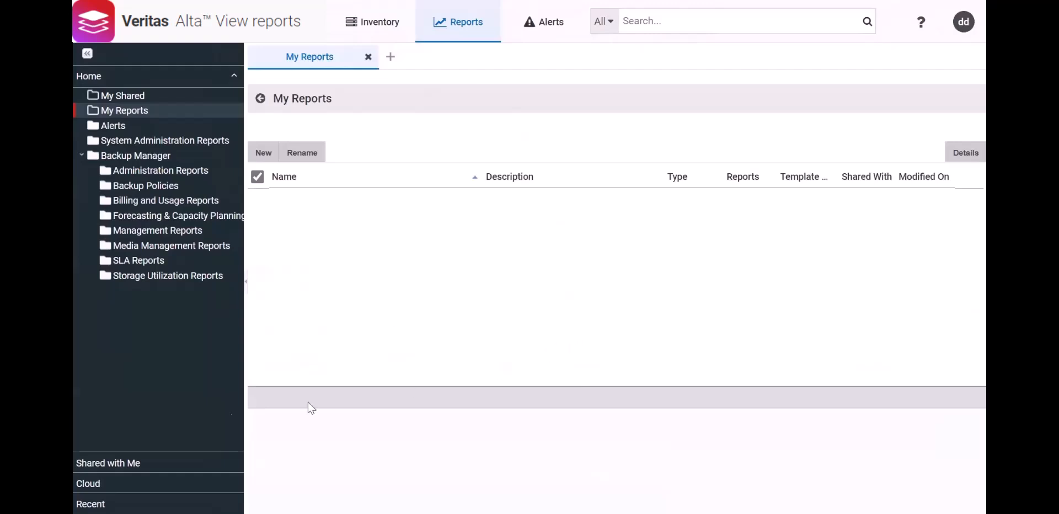
Examine the report templates in the Management, Media Management, SLA and Administration Reports folders, ending on Management Reports.
click(157, 230)
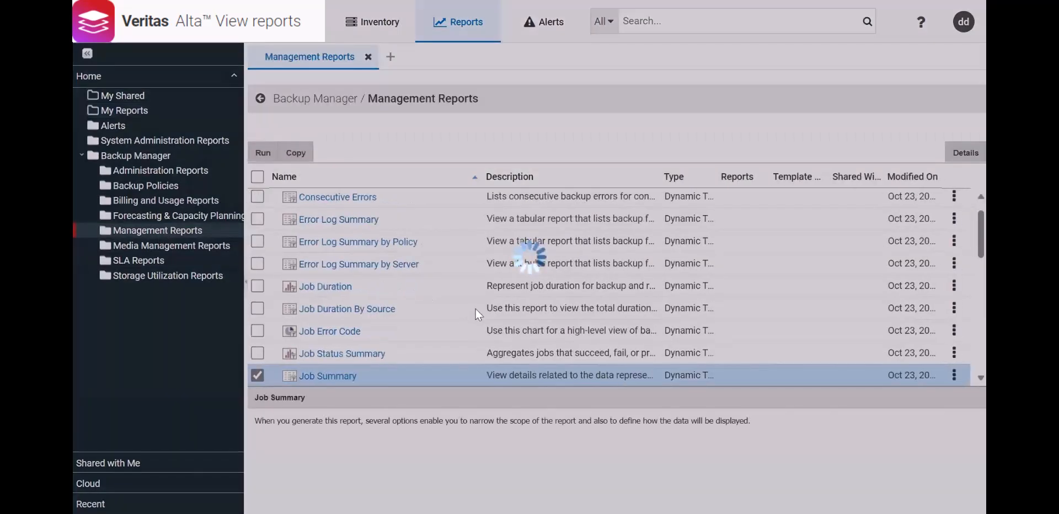
scroll(486, 331, down, 1)
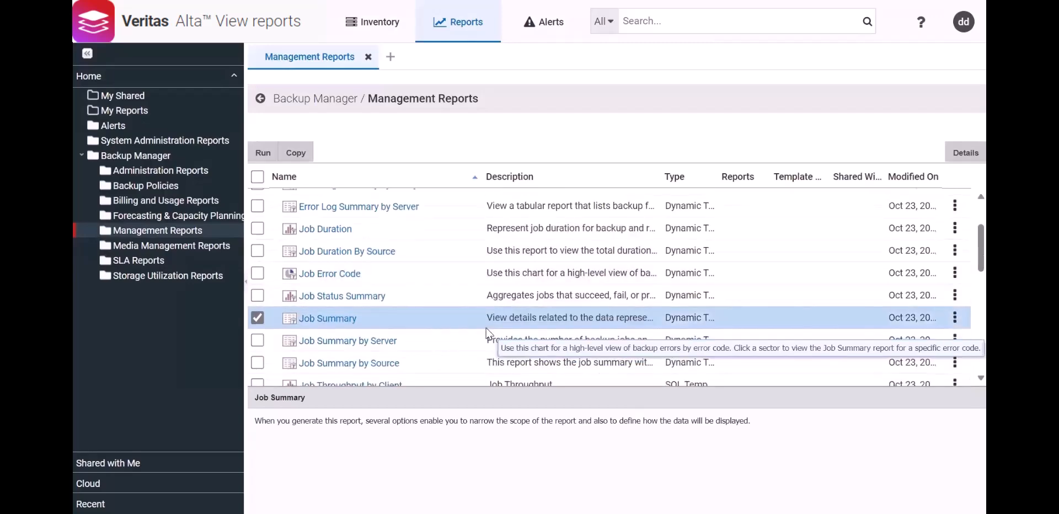
scroll(487, 331, up, 1)
scroll(487, 333, up, 1)
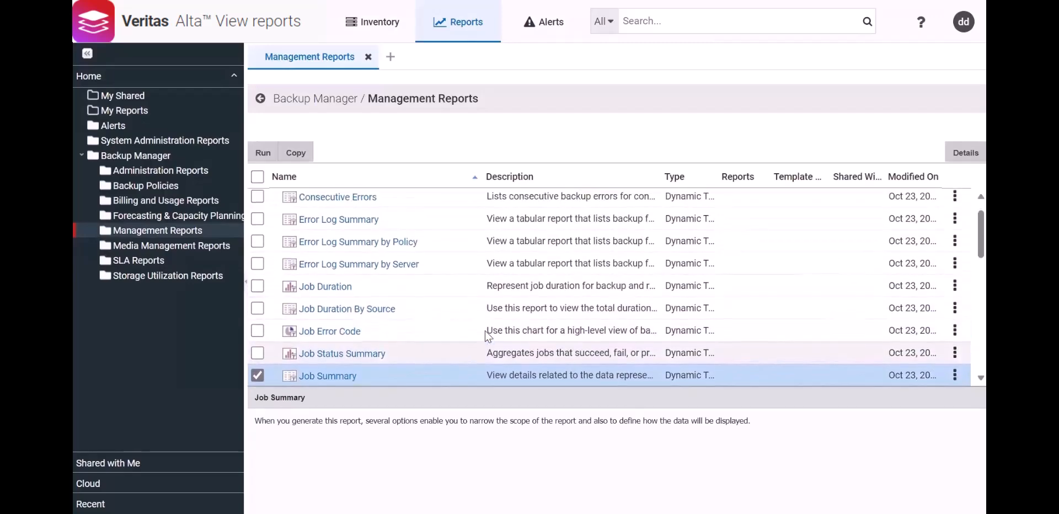
scroll(488, 333, up, 1)
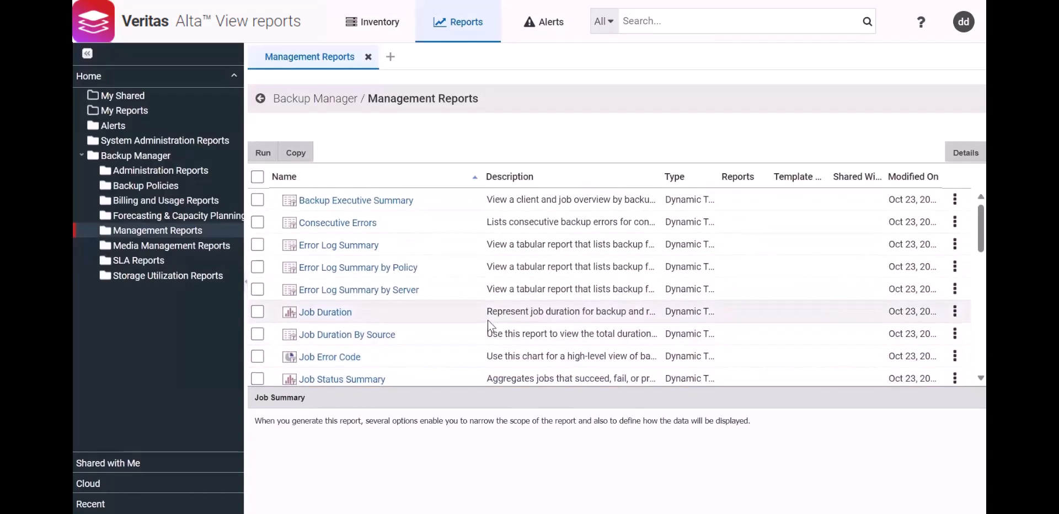
click(161, 249)
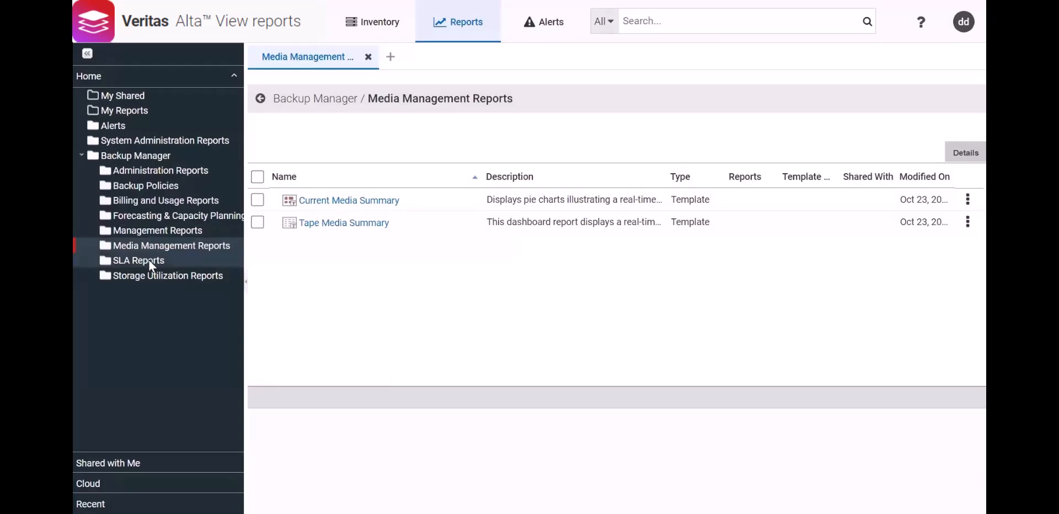
click(149, 260)
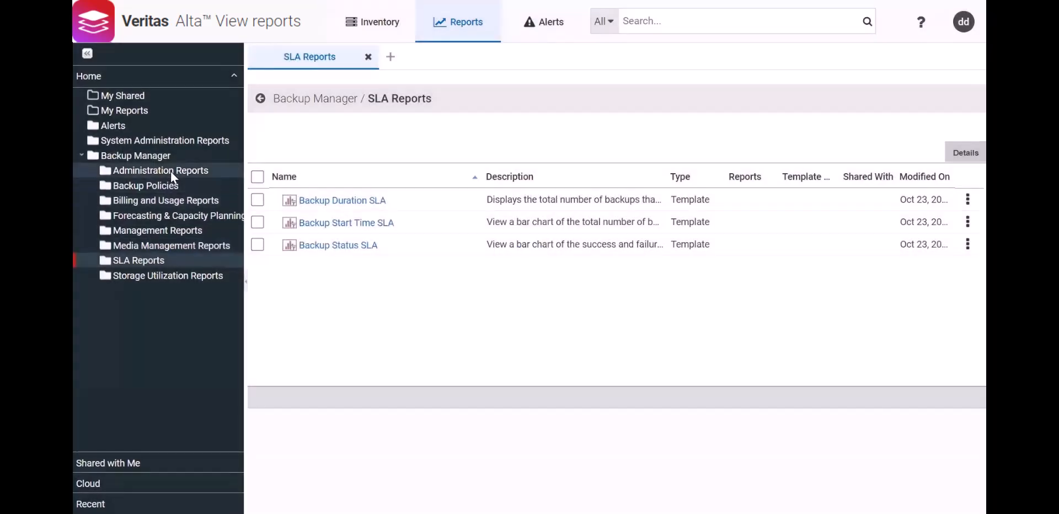
click(170, 171)
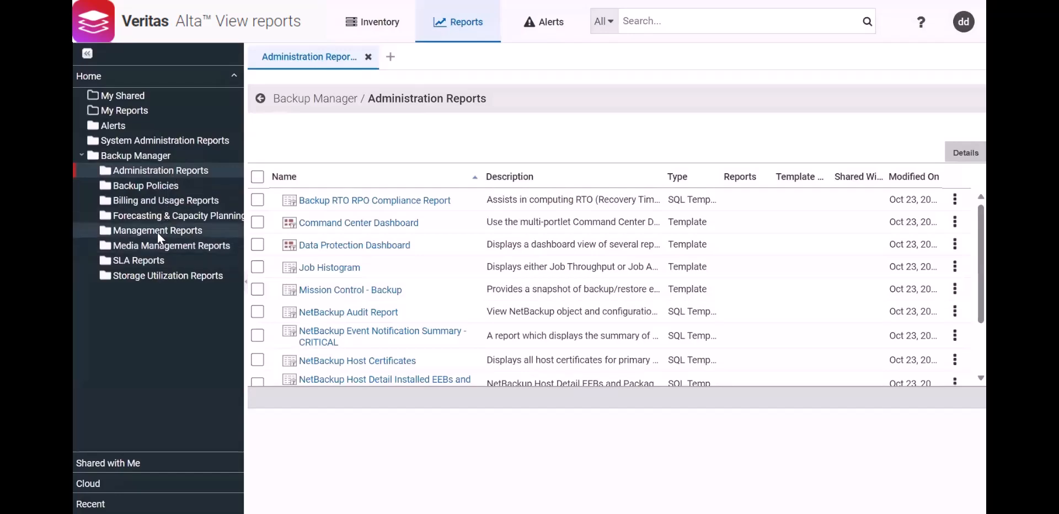
click(157, 232)
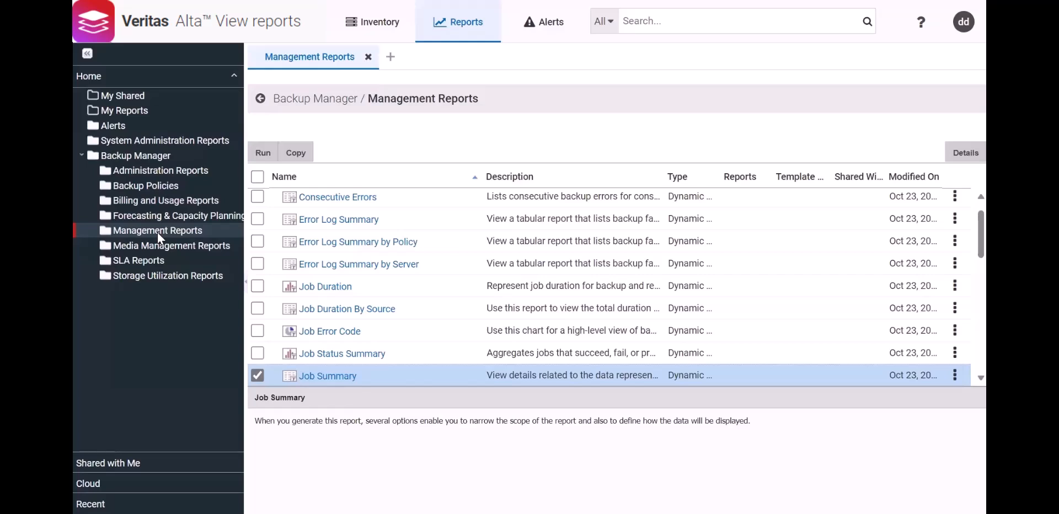
Create a folder named Dashboard Components under My Reports.
click(131, 110)
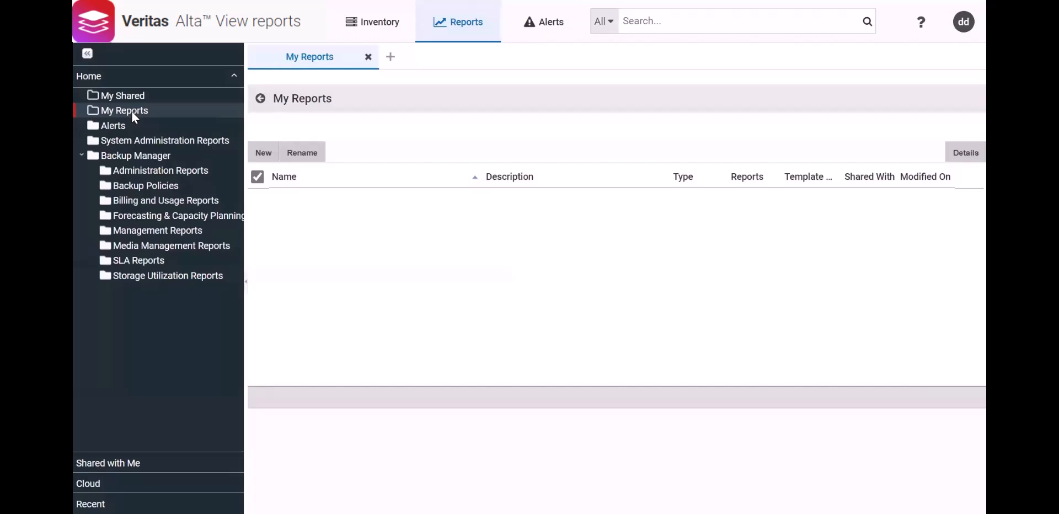
right_click(131, 110)
click(147, 125)
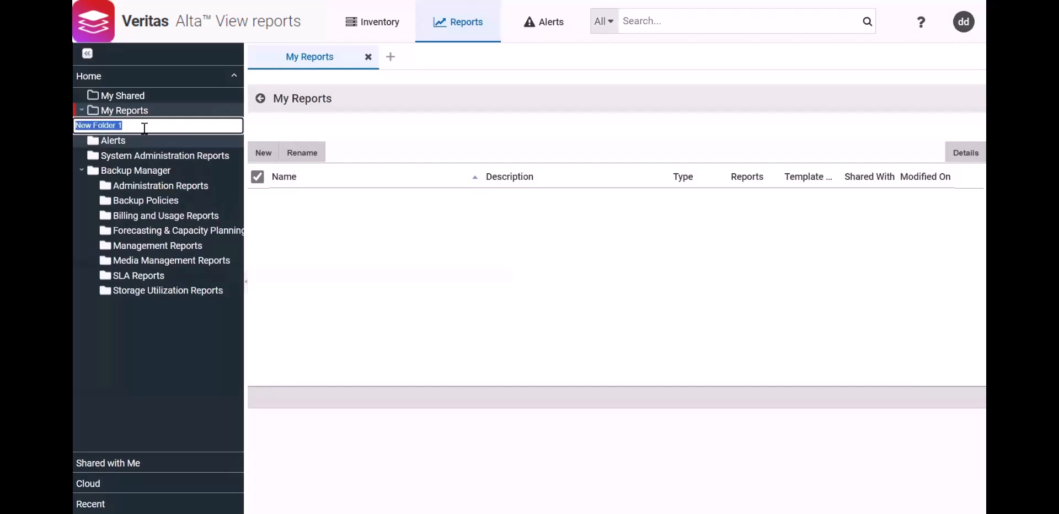
text(Dashboard Components)
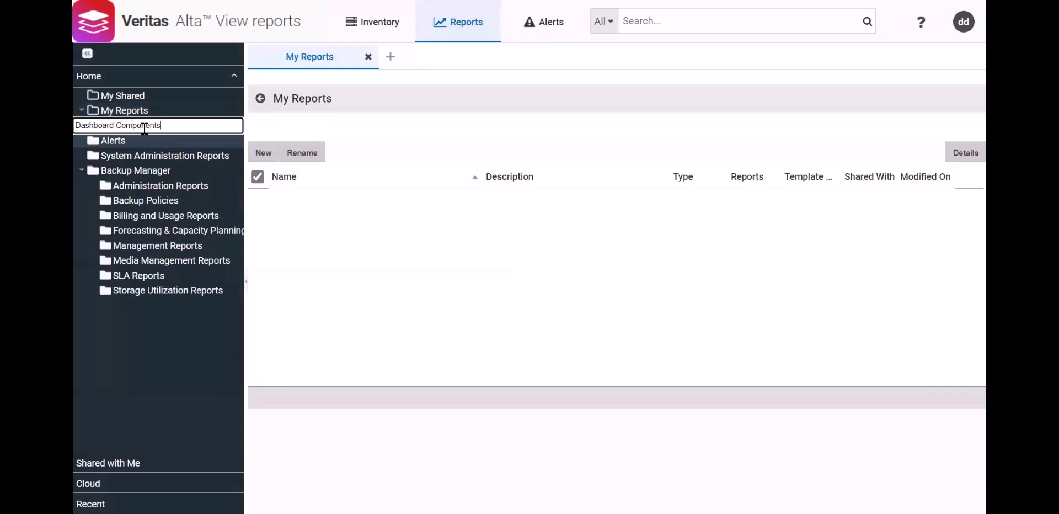
key(Return)
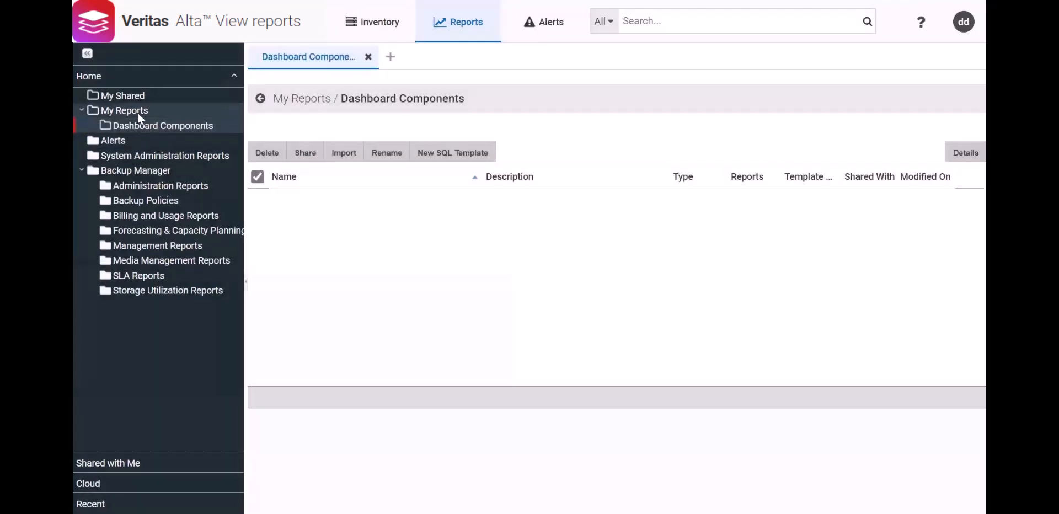
Create a second folder named Dashboards under My Reports.
click(137, 111)
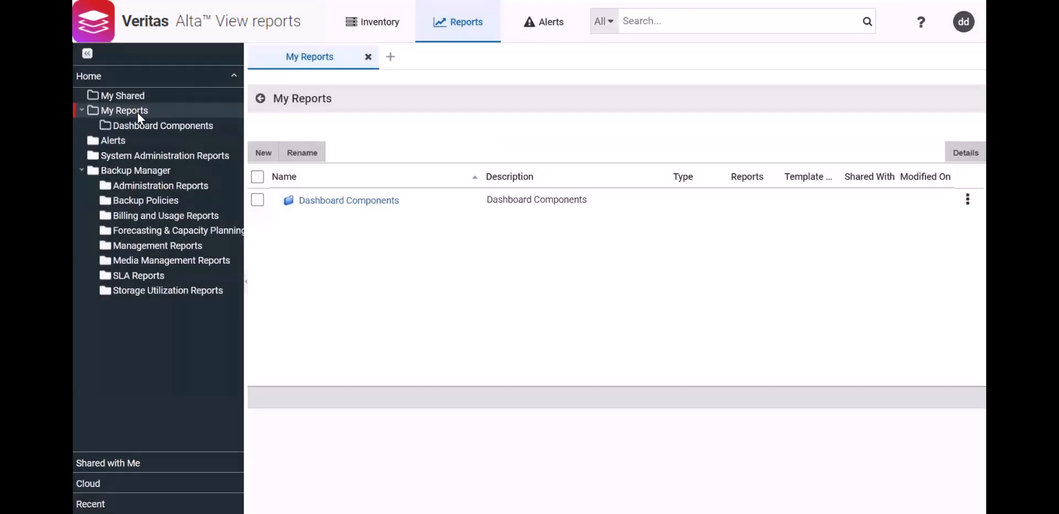
right_click(141, 111)
click(150, 119)
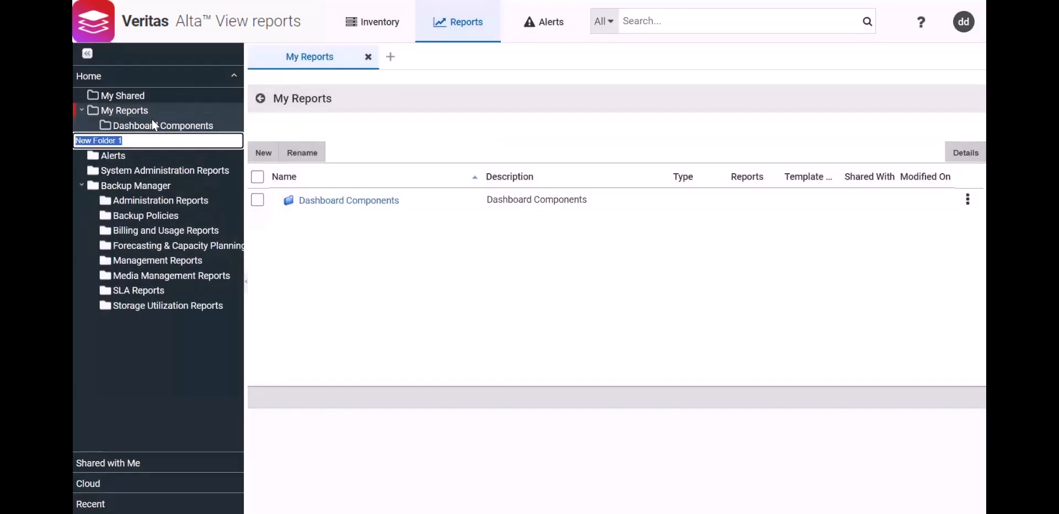
text(Dashboard Components)
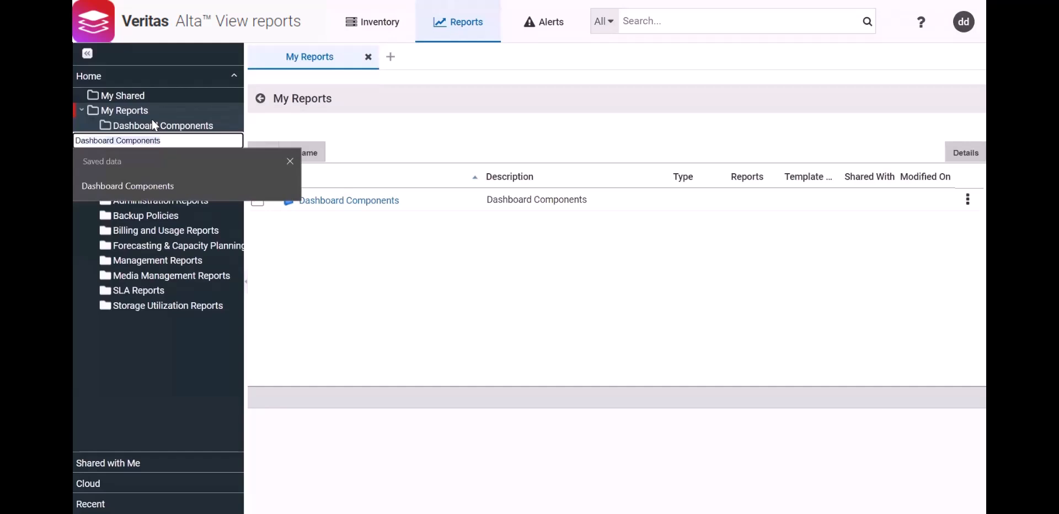
text(ds)
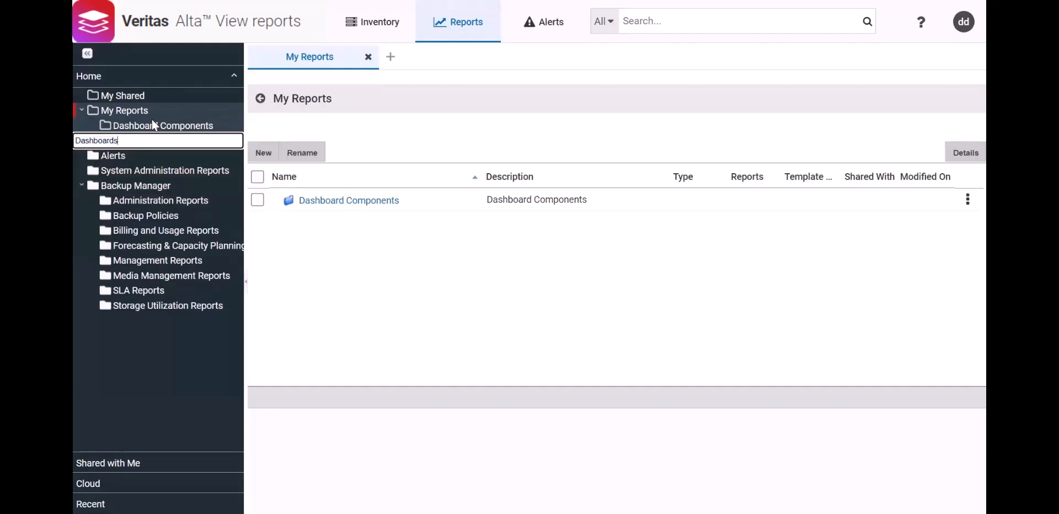
key(Return)
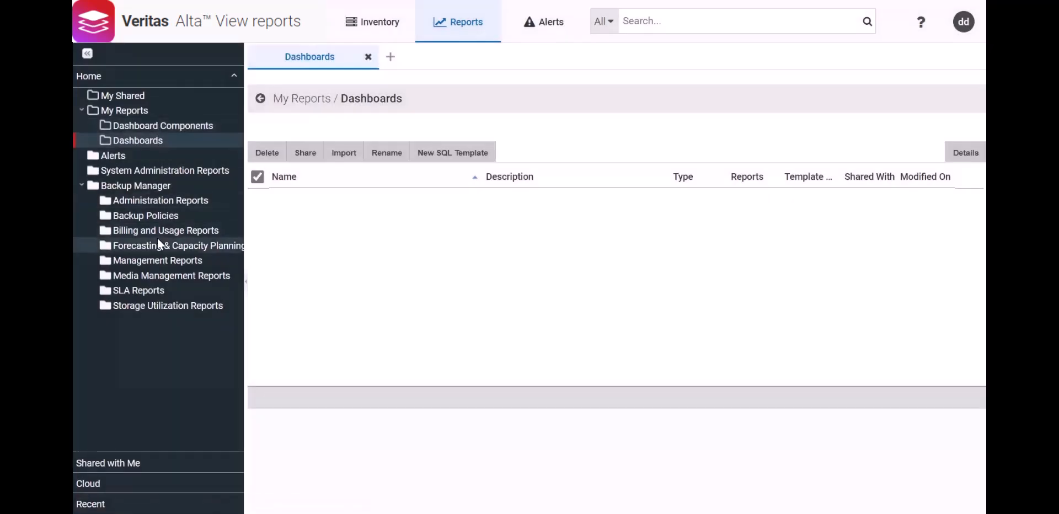
Generate the Job Status Summary report from the Management Reports folder for the last 14 days, grouped by days.
click(151, 260)
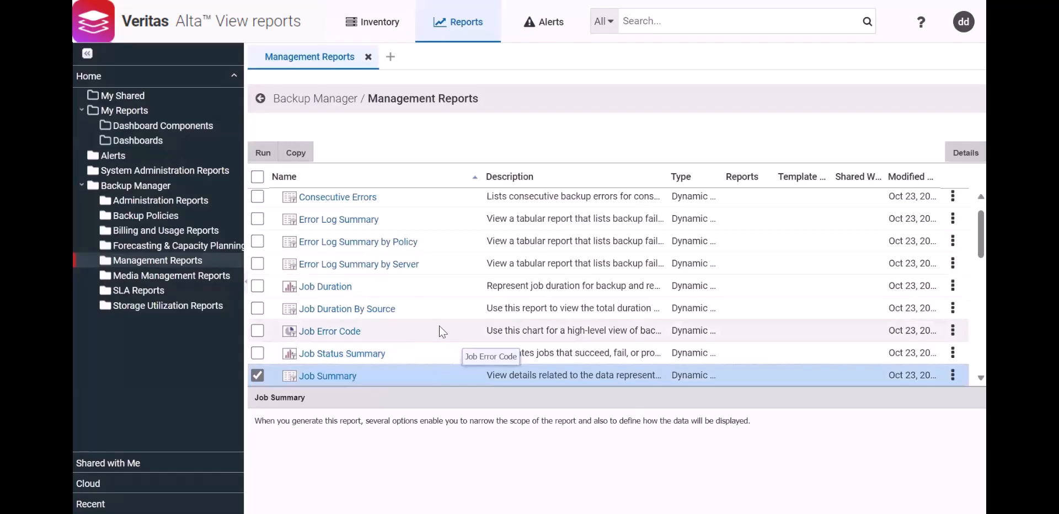
click(356, 356)
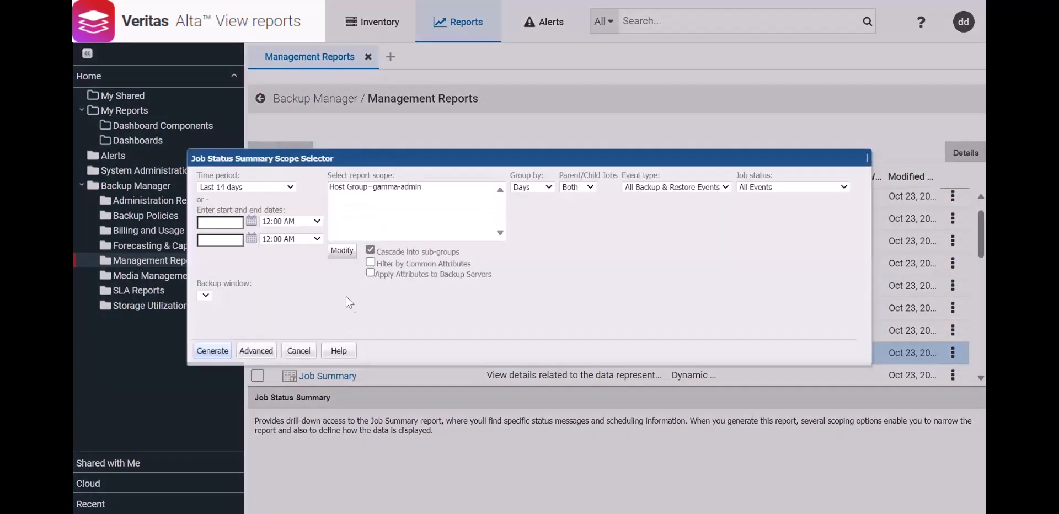
click(290, 188)
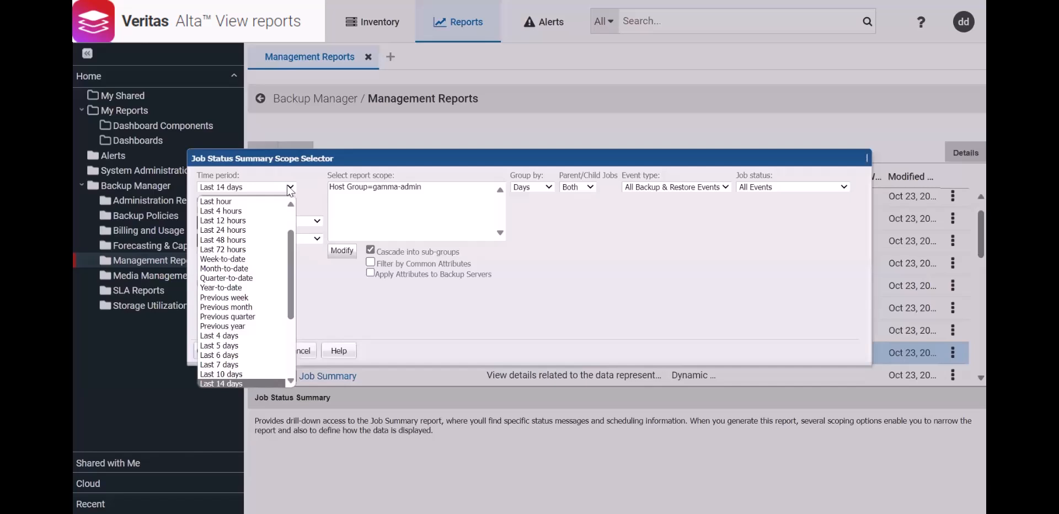
click(290, 188)
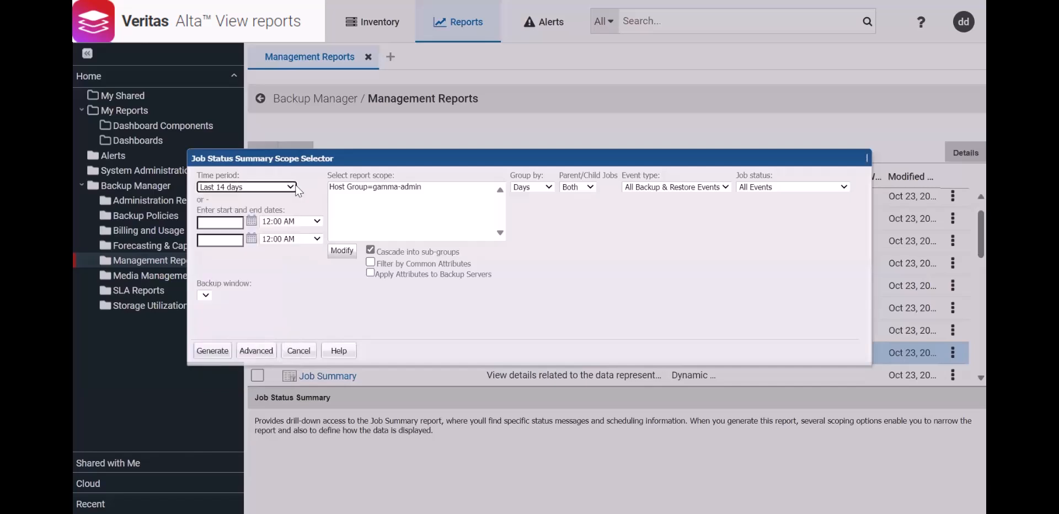
click(543, 188)
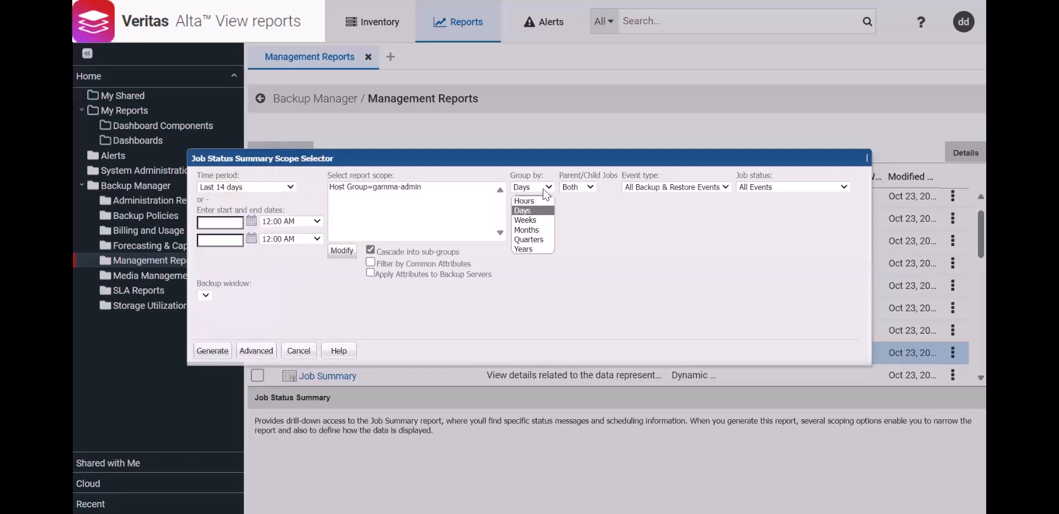
click(480, 198)
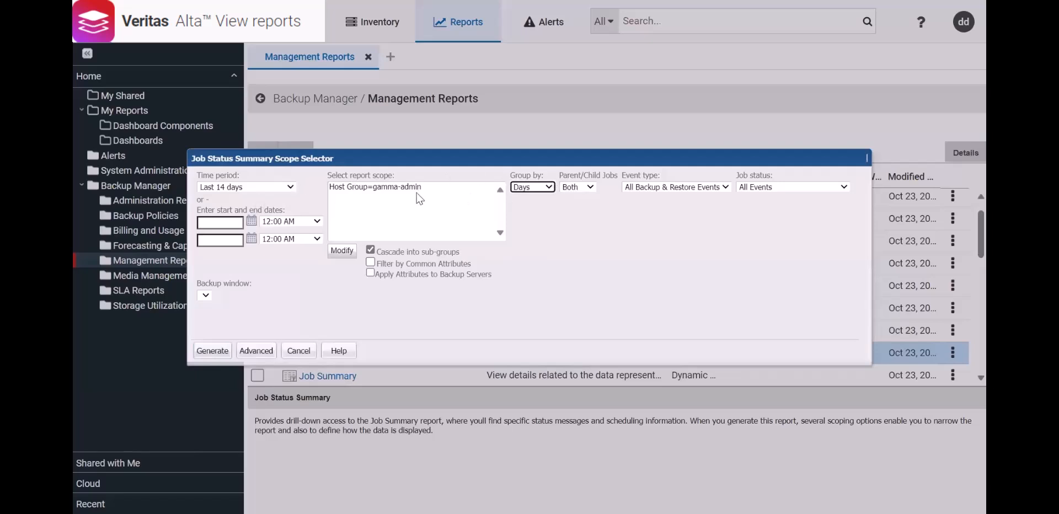
click(211, 352)
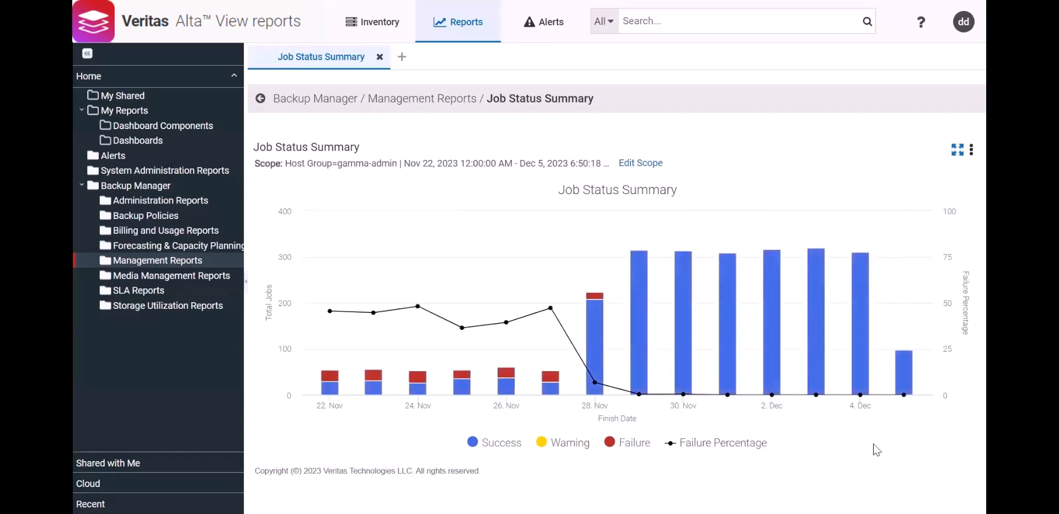
Toggle the Success and Failure series on the Job Status Summary chart, then zoom into late November to early December and reset the zoom.
click(501, 443)
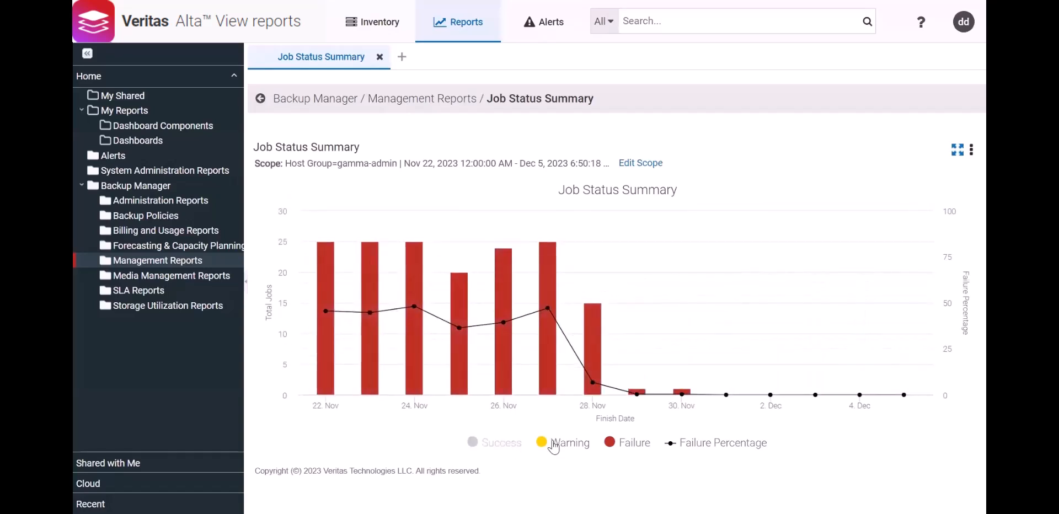
click(494, 444)
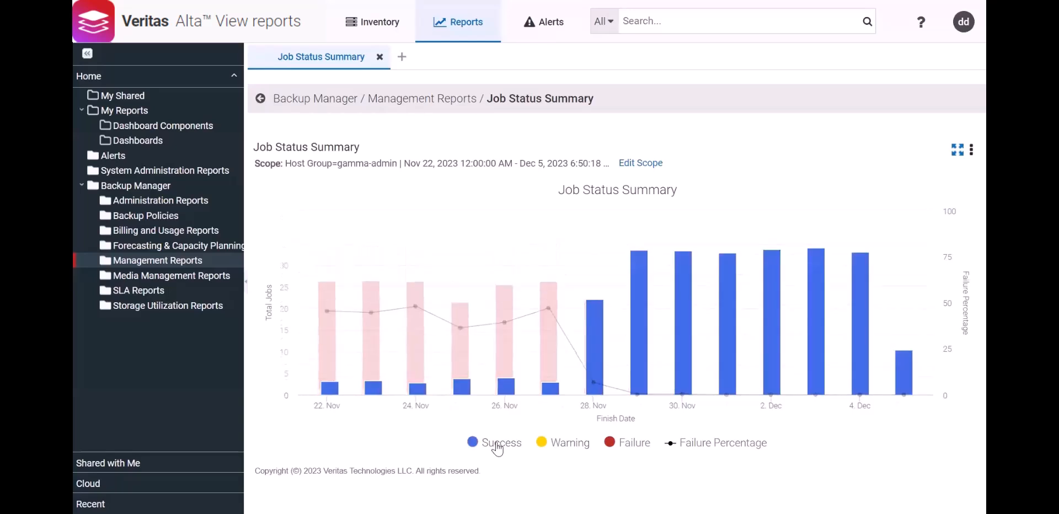
click(500, 444)
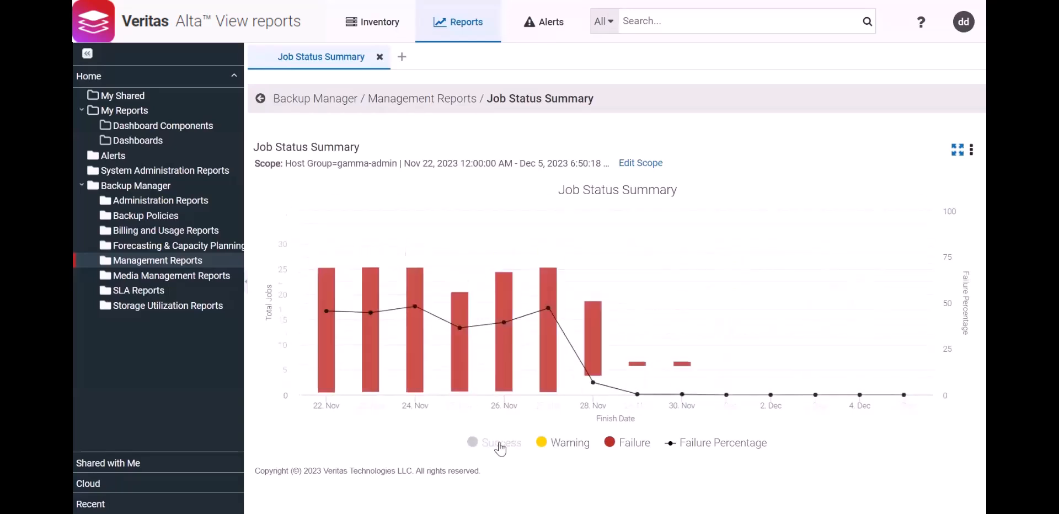
click(629, 450)
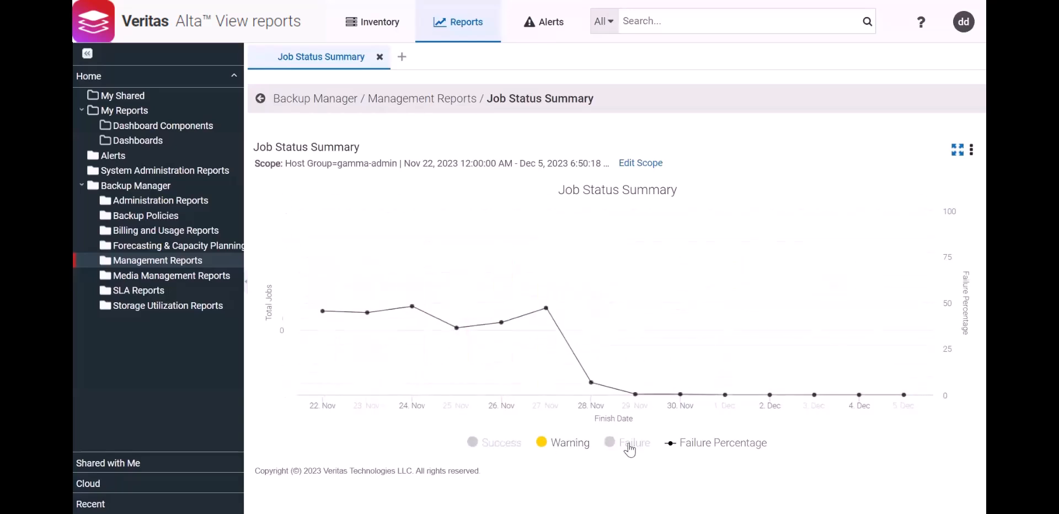
click(629, 447)
click(499, 442)
drag(555, 354, 834, 352)
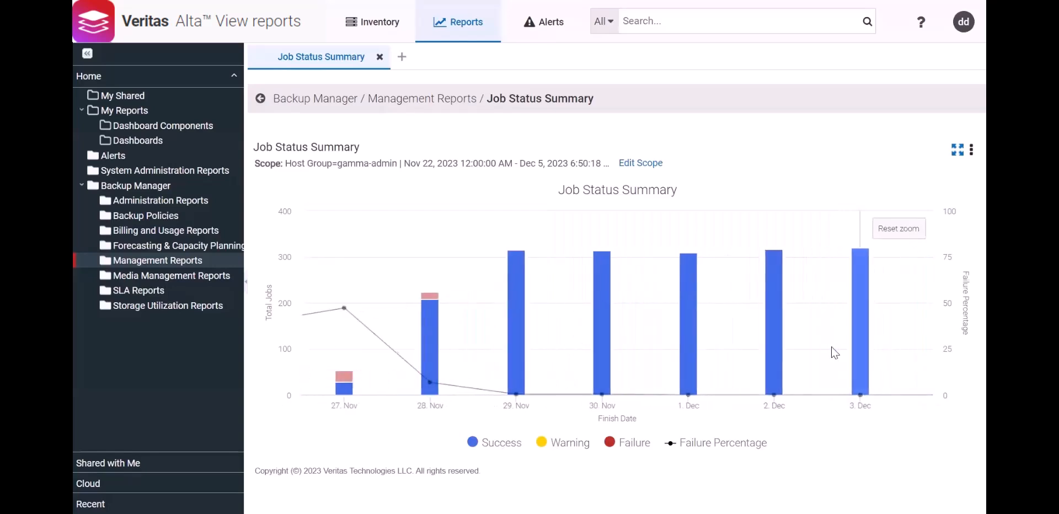
click(915, 230)
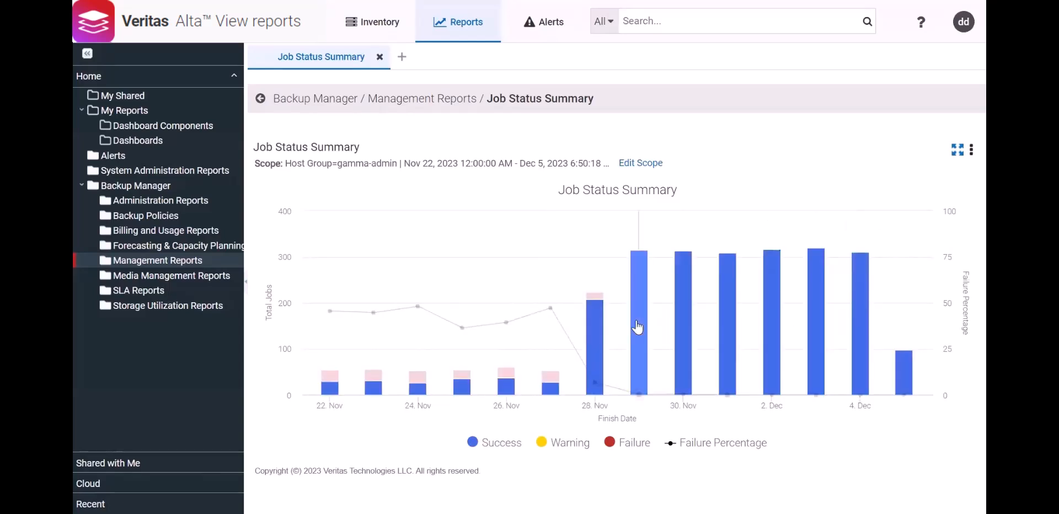
Hide the Success and Warning series, inspect the 28 Nov failures in a separate Job Summary tab, and restore both series.
click(570, 445)
click(506, 444)
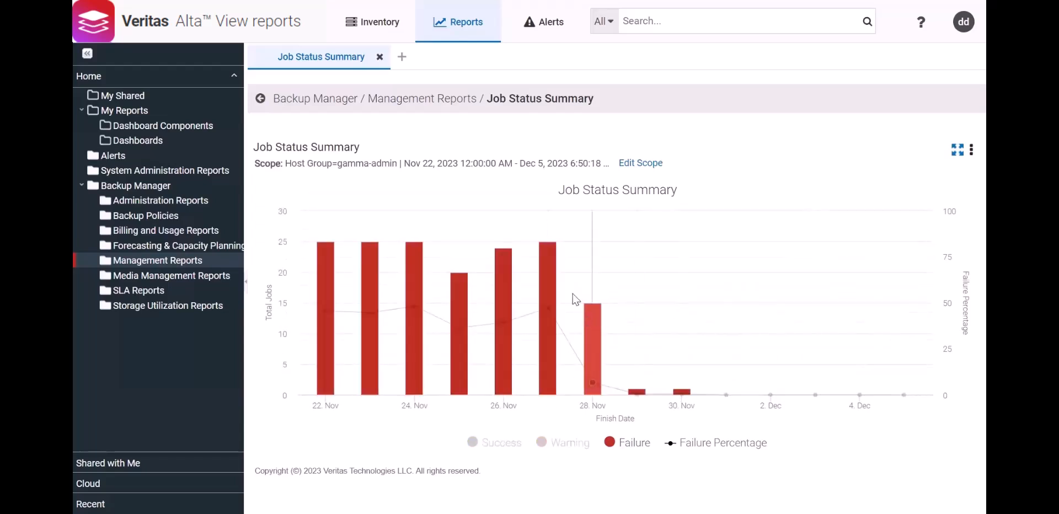
click(590, 328)
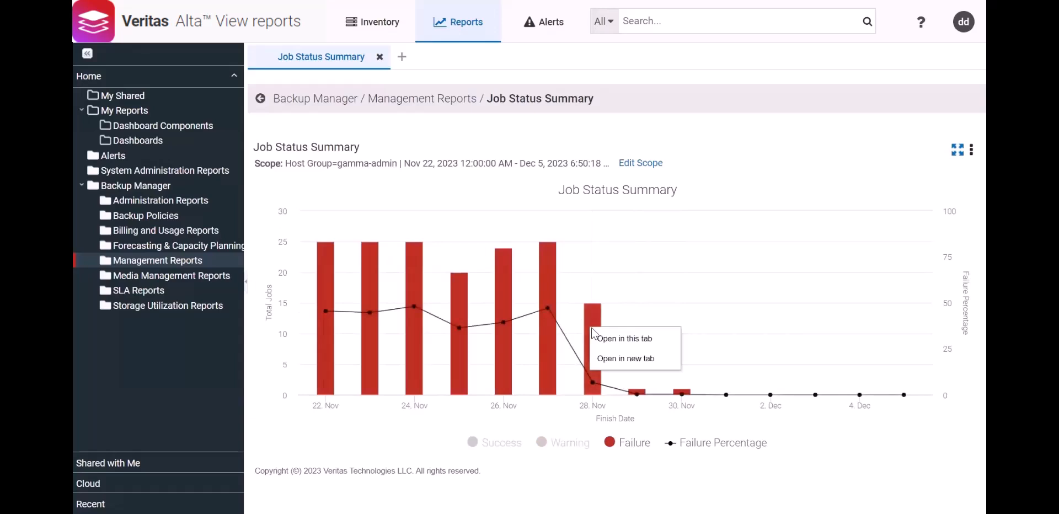
click(607, 360)
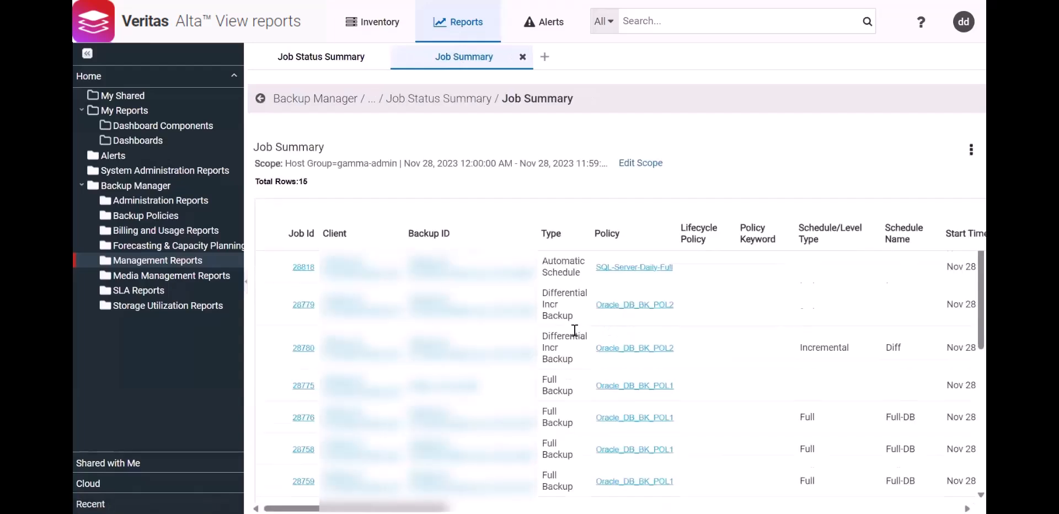
click(522, 57)
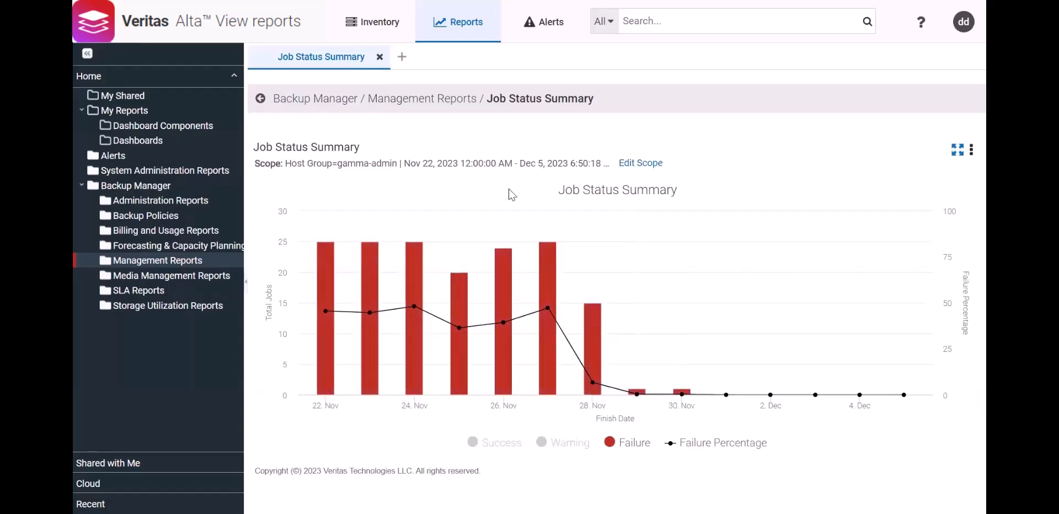
click(570, 443)
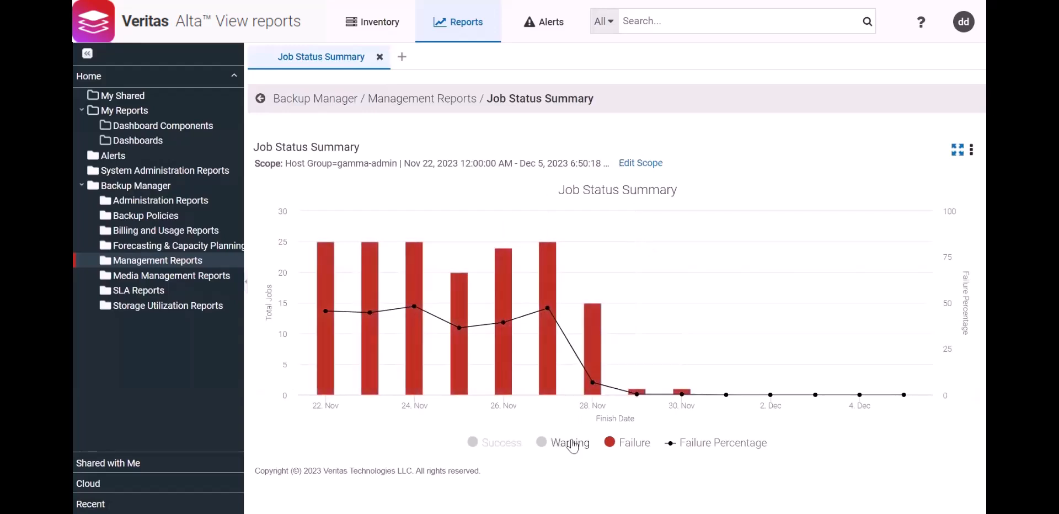
click(500, 442)
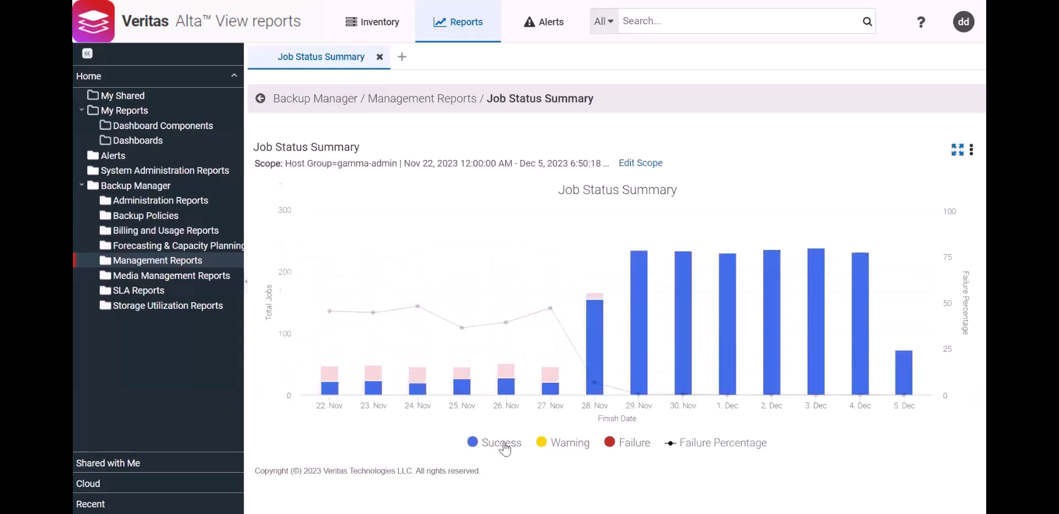
Save the generated chart as a report named Job Status Summary in the Dashboard Components folder.
right_click(444, 181)
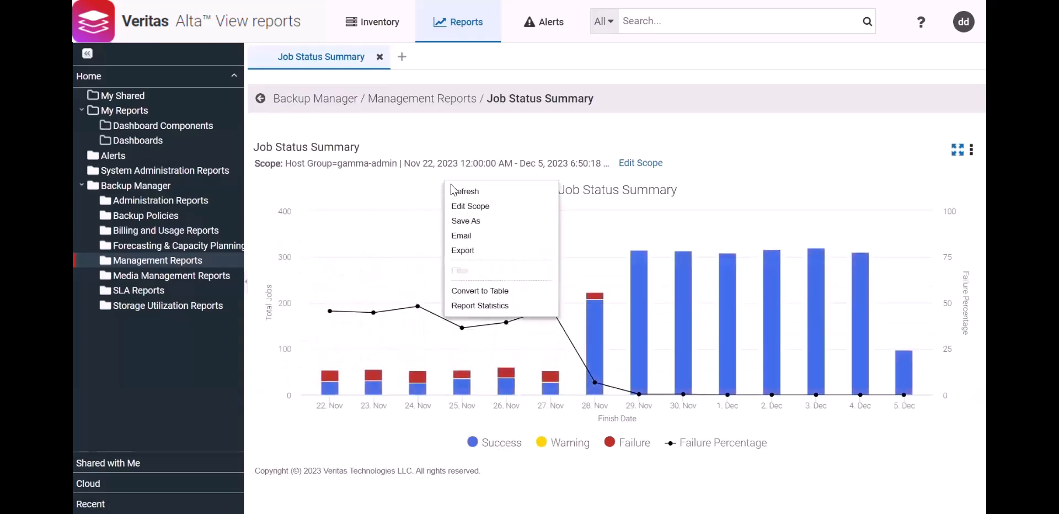
click(463, 222)
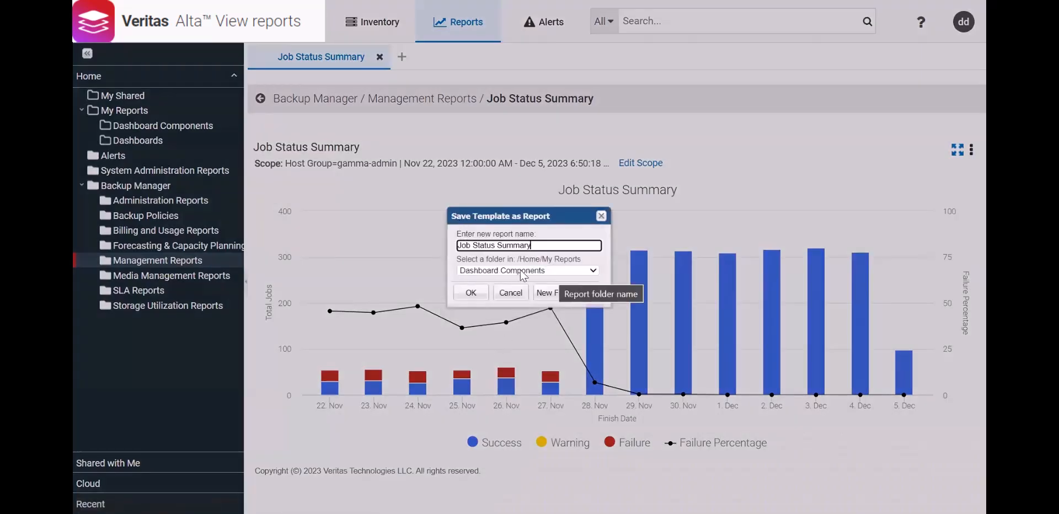
click(473, 294)
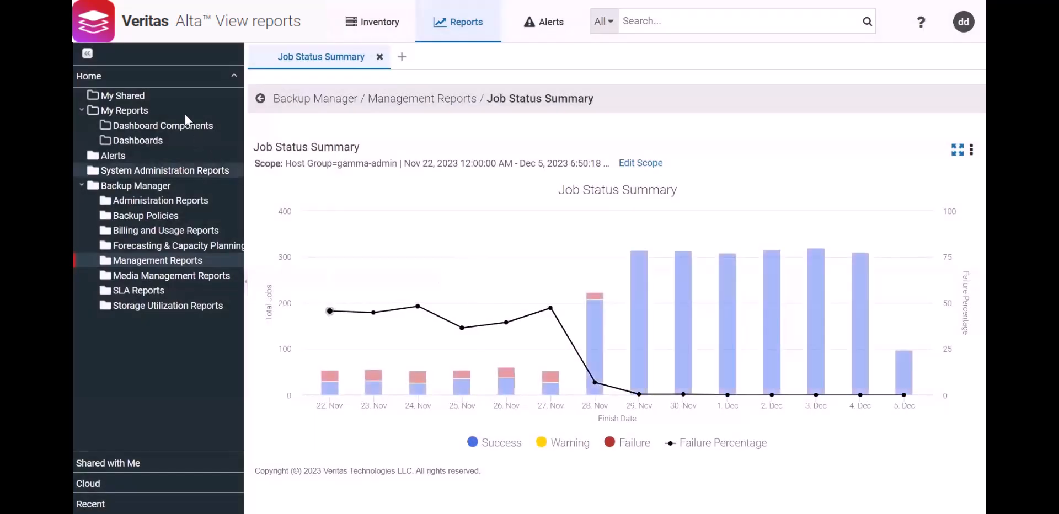
Close the generated chart and open the saved Job Status Summary report from the Dashboard Components folder.
click(380, 57)
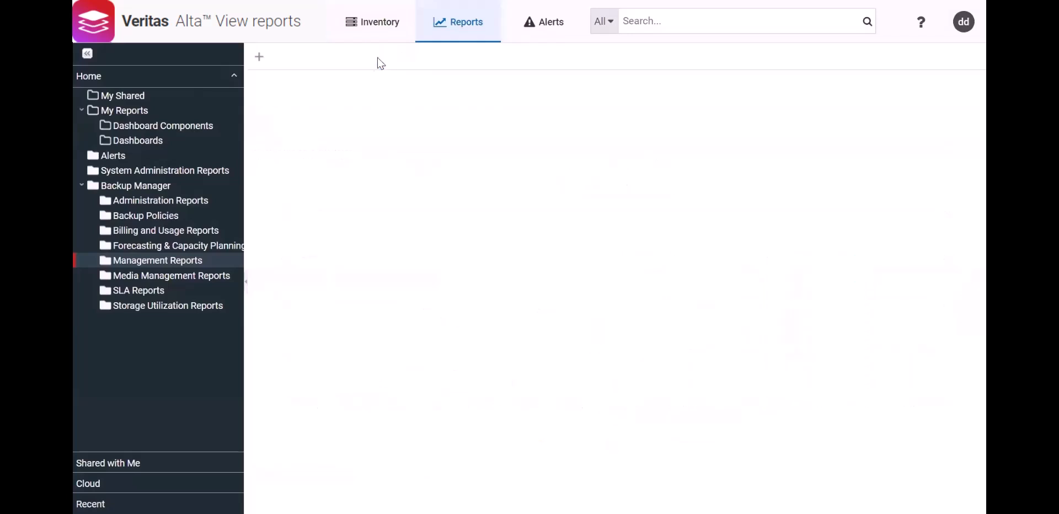
click(165, 125)
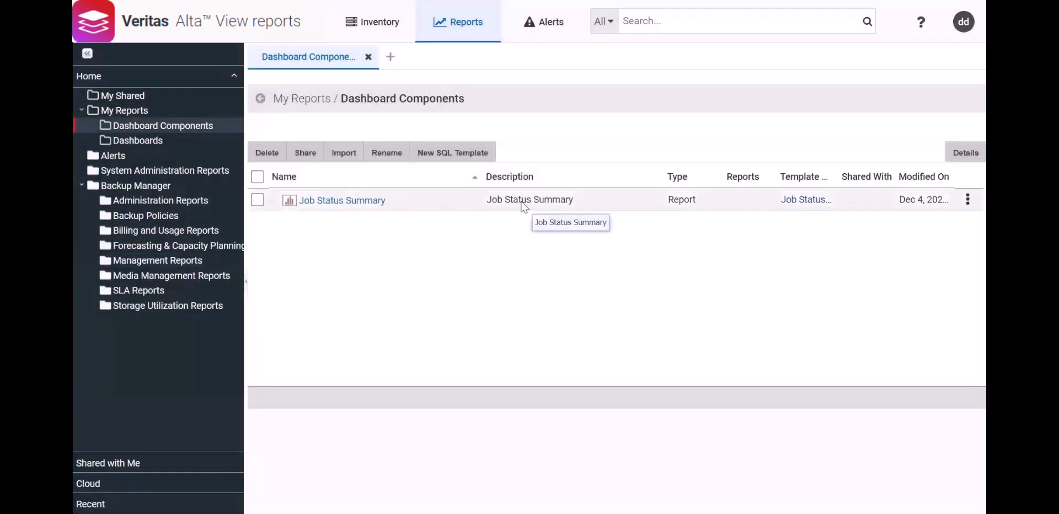
click(348, 201)
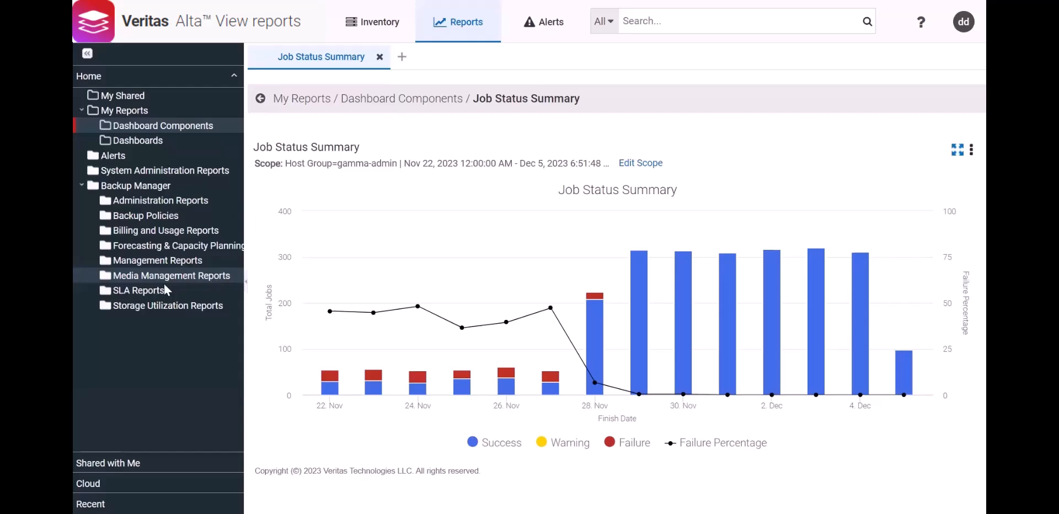
Generate the Job Error Code report from the Management Reports folder with the time period set to Last 14 days.
click(162, 260)
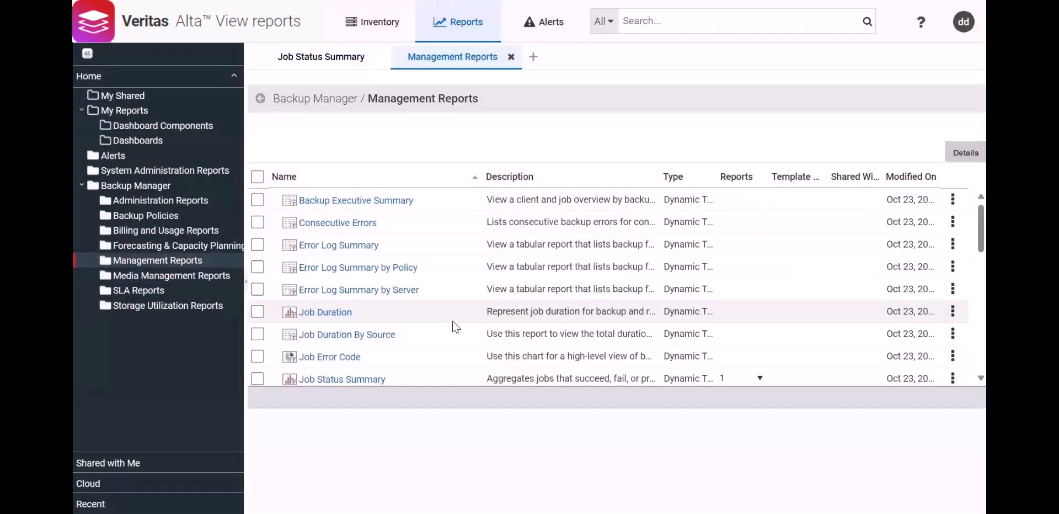
scroll(453, 326, down, 1)
click(338, 329)
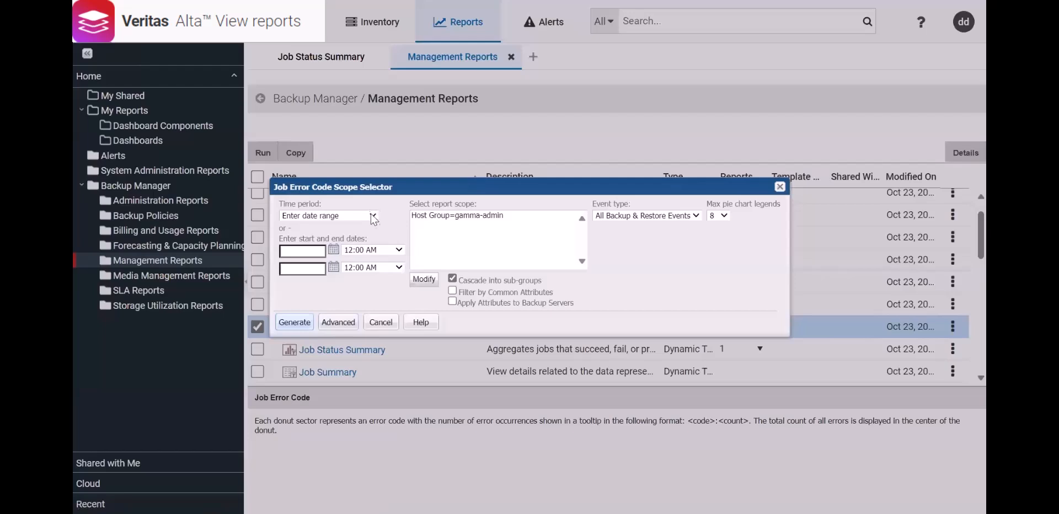
click(372, 215)
drag(372, 256, 372, 328)
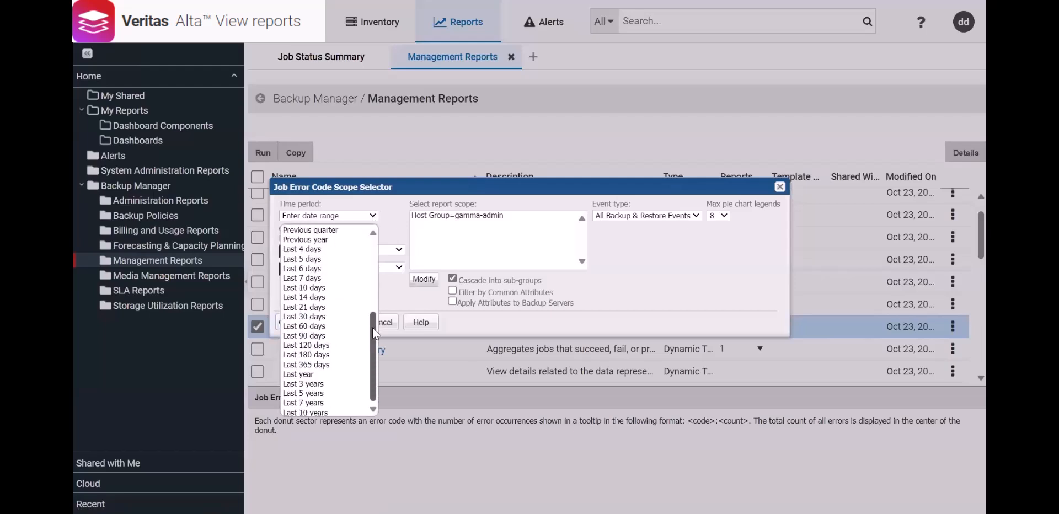
click(308, 298)
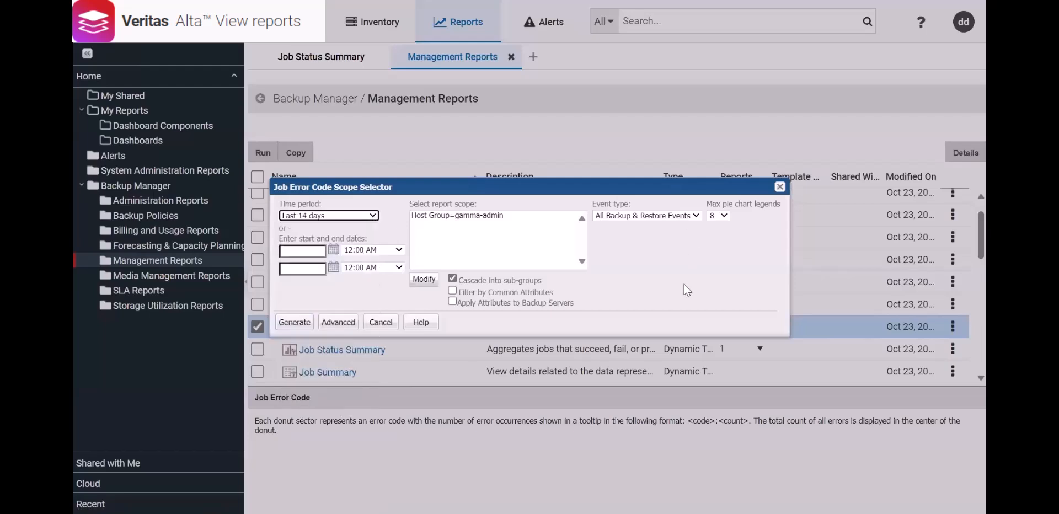
click(307, 324)
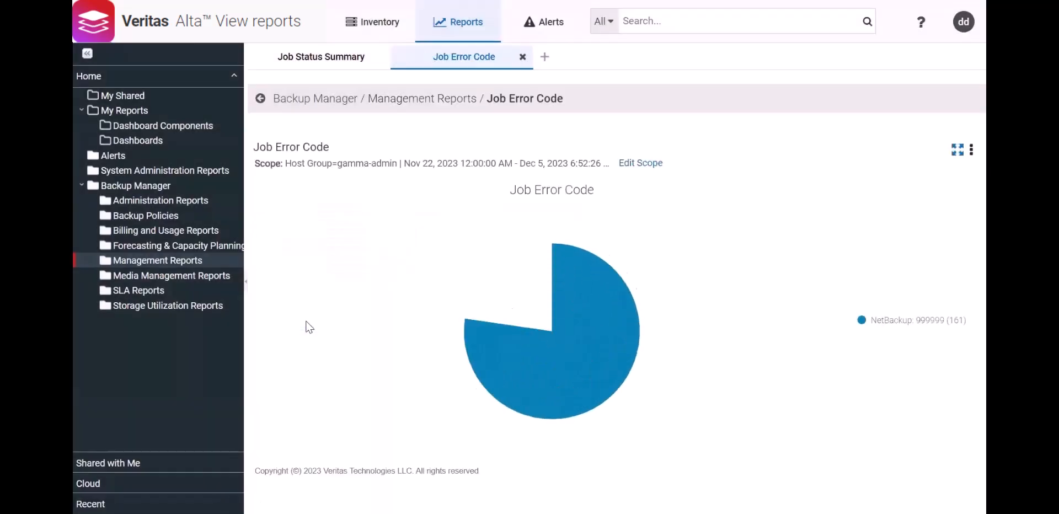
Save the generated pie chart as a report named Job Error Code in the Dashboard Components folder.
right_click(657, 220)
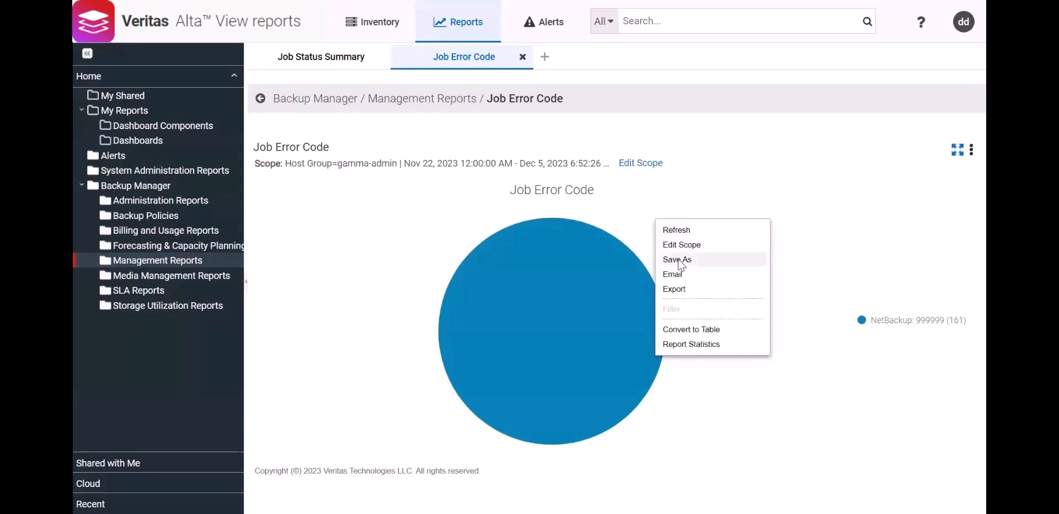
click(679, 260)
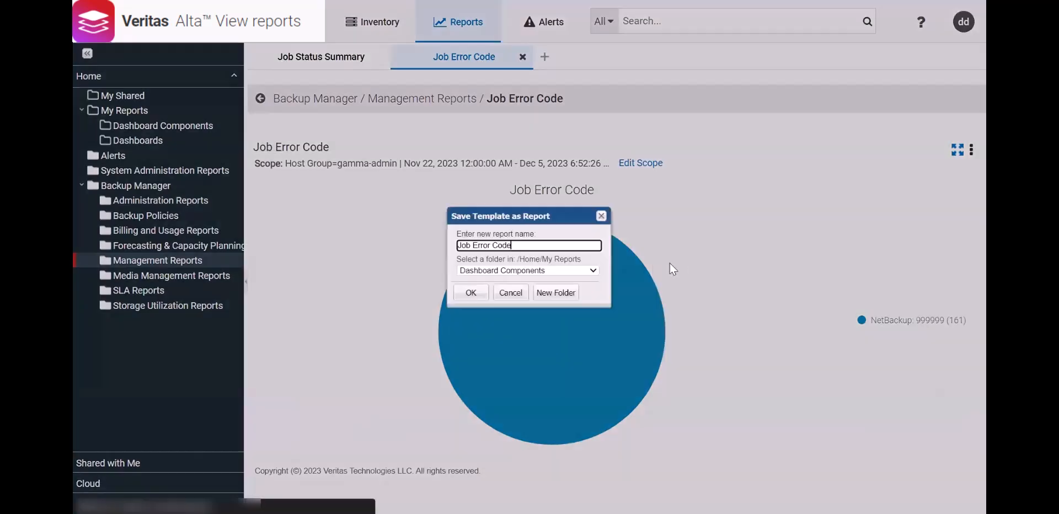
click(471, 293)
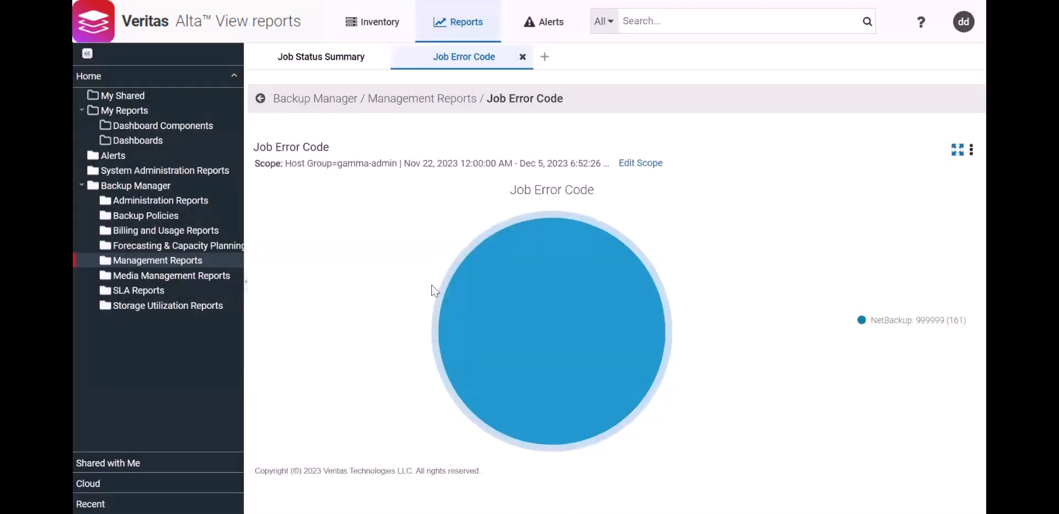
Generate the Job Volume Summary report from the Management Reports folder for the Last 14 days, grouped by Days.
click(162, 265)
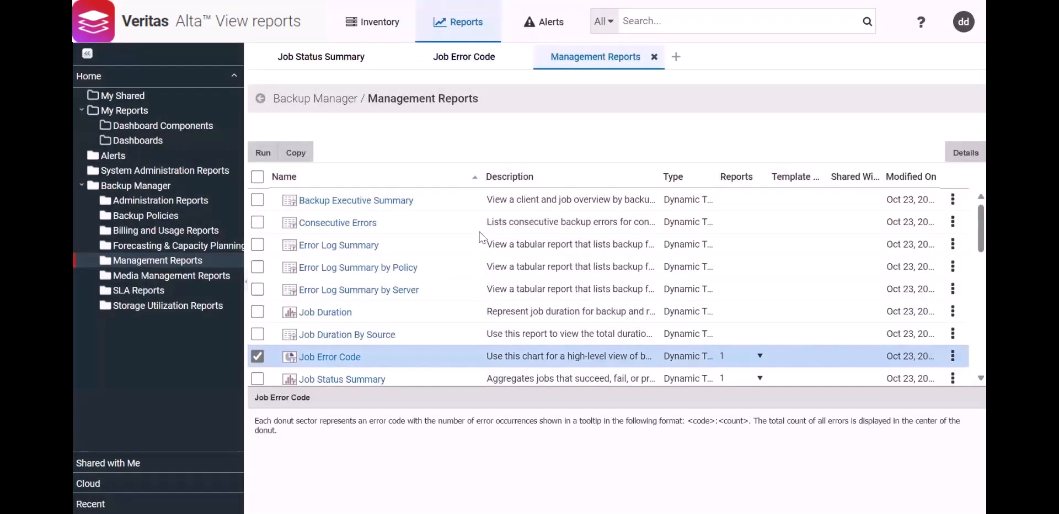
scroll(466, 276, down, 1)
scroll(466, 277, down, 2)
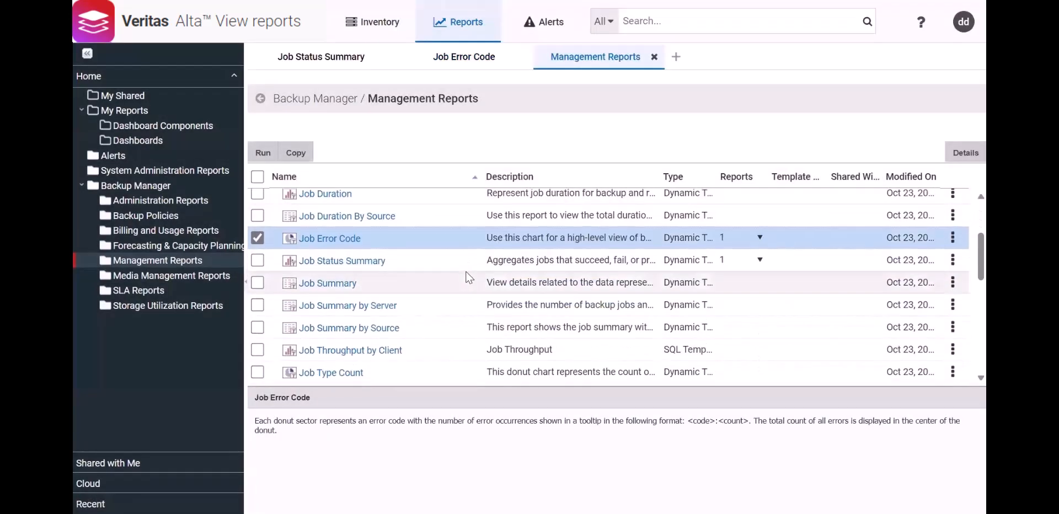
scroll(480, 275, down, 2)
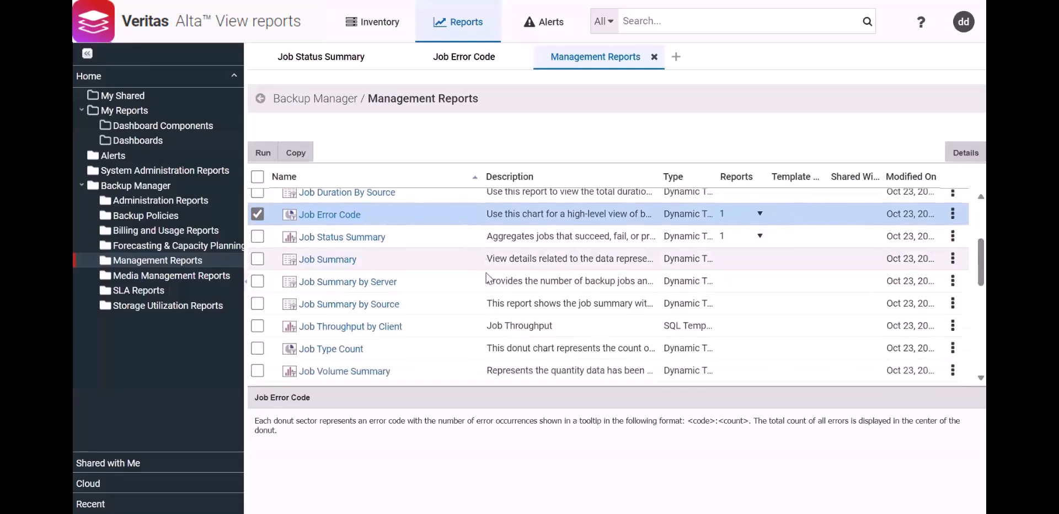
click(371, 341)
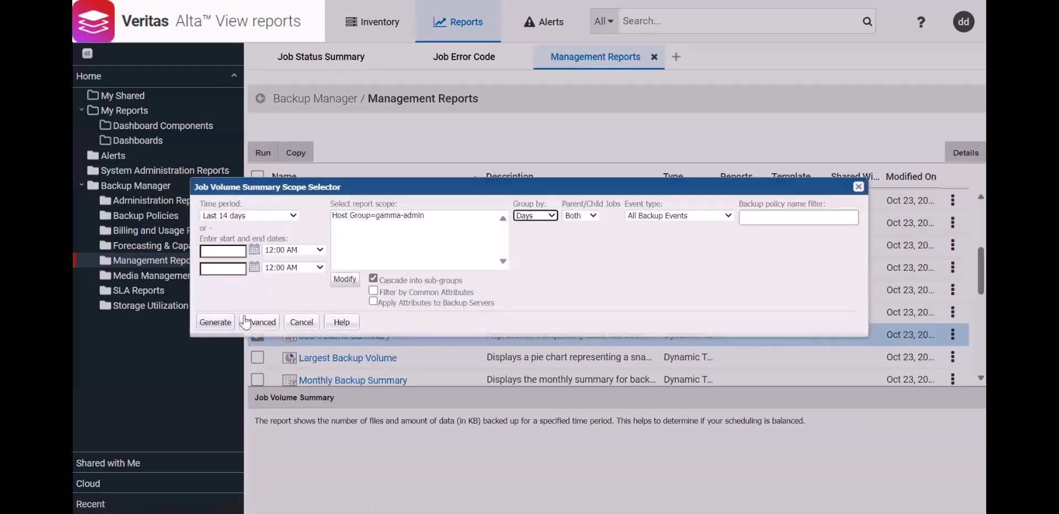
click(220, 320)
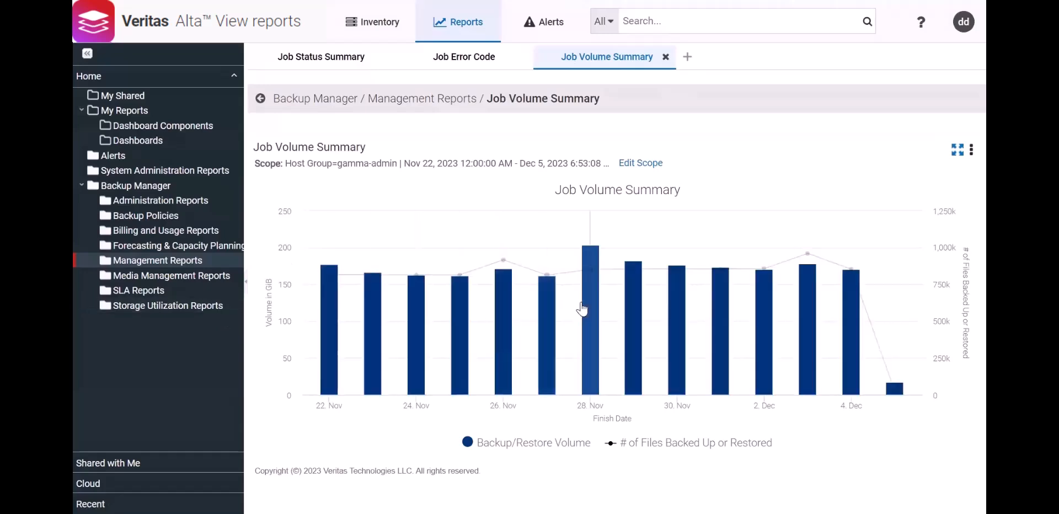
Save the generated chart as a report named Job Volume Summary in the Dashboard Components folder and open that folder.
right_click(697, 177)
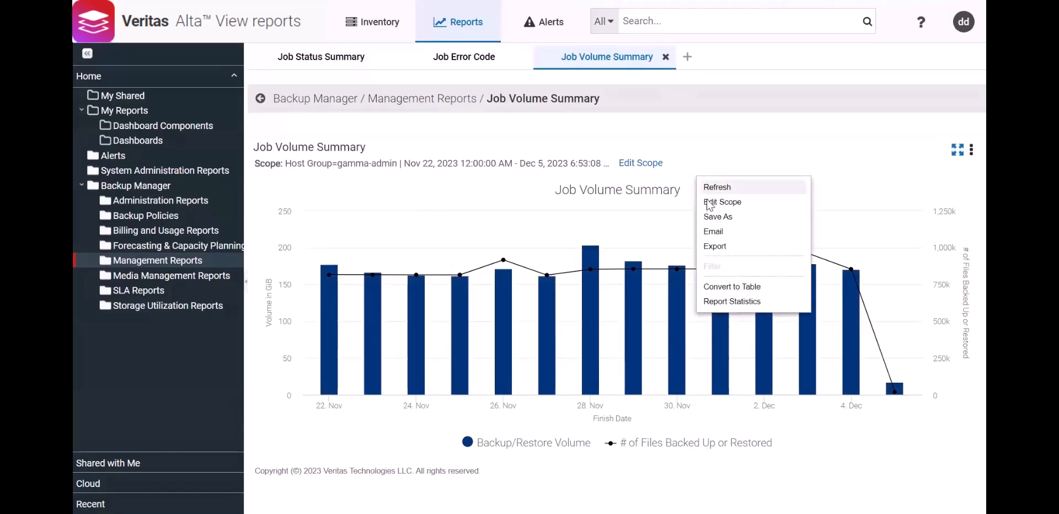
click(708, 218)
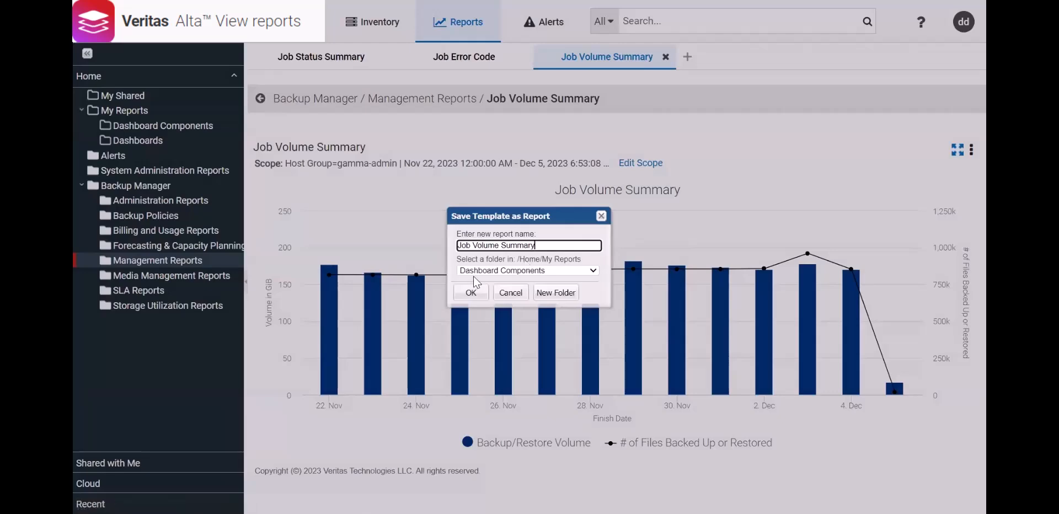
click(472, 293)
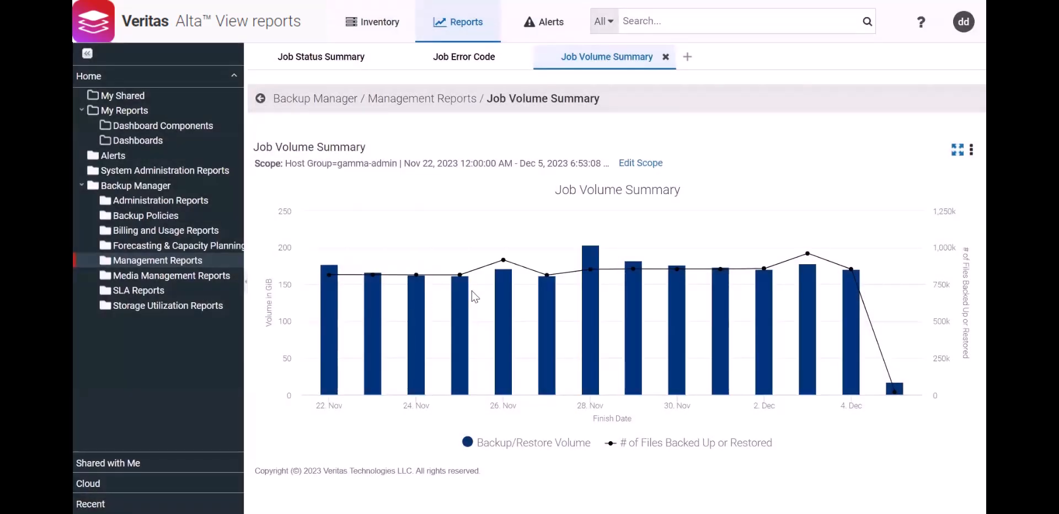
click(154, 127)
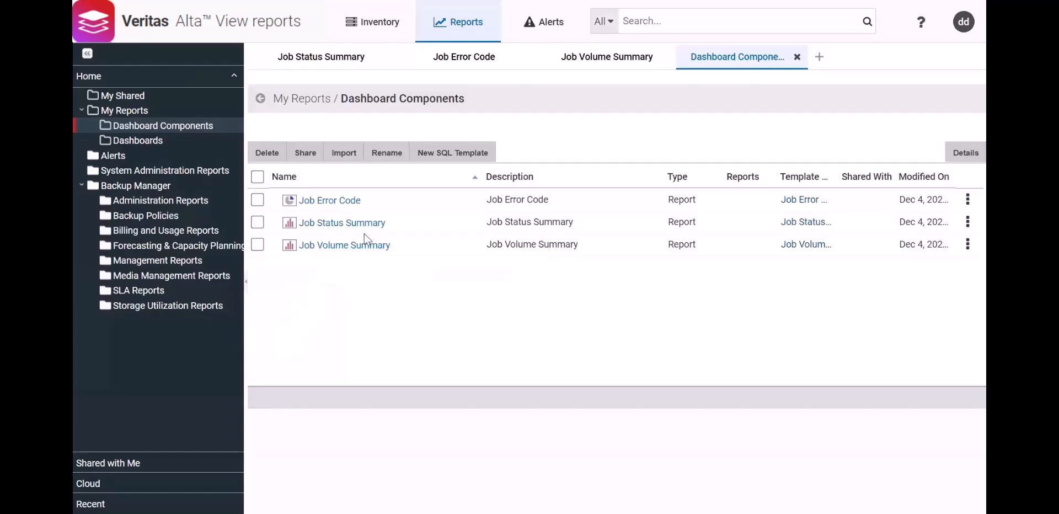
Regenerate the open Job Volume Summary chart grouped by Hours with the time period set to Last 48 hours.
click(145, 259)
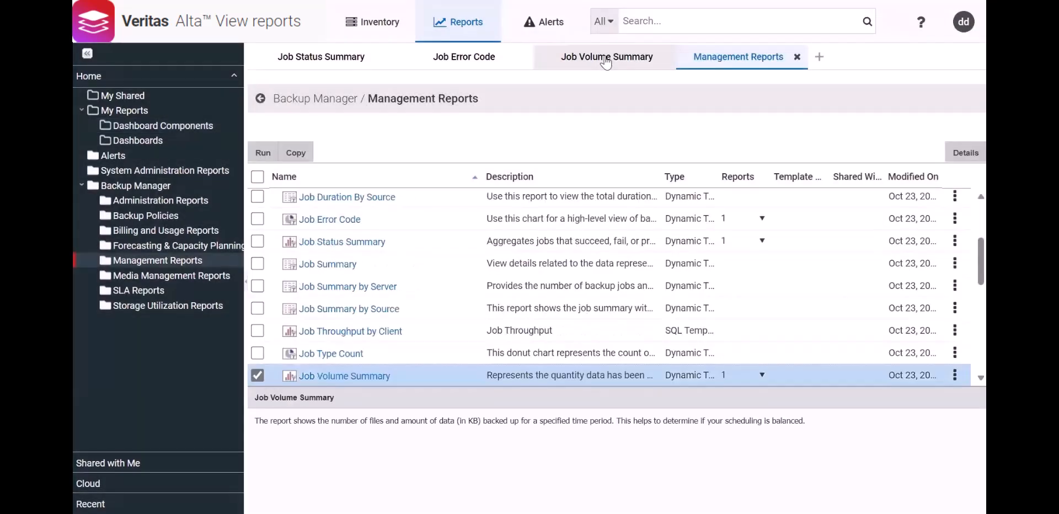
click(605, 60)
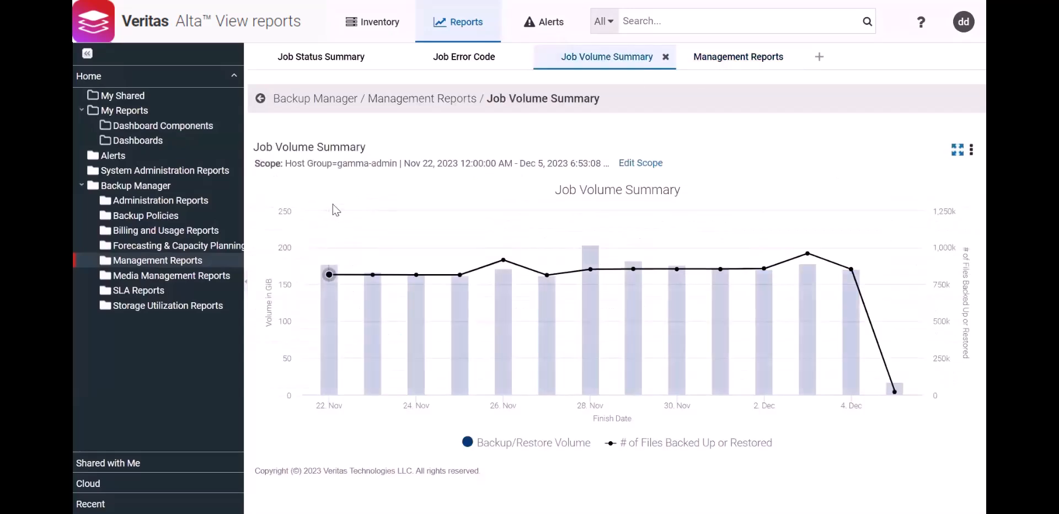
right_click(468, 218)
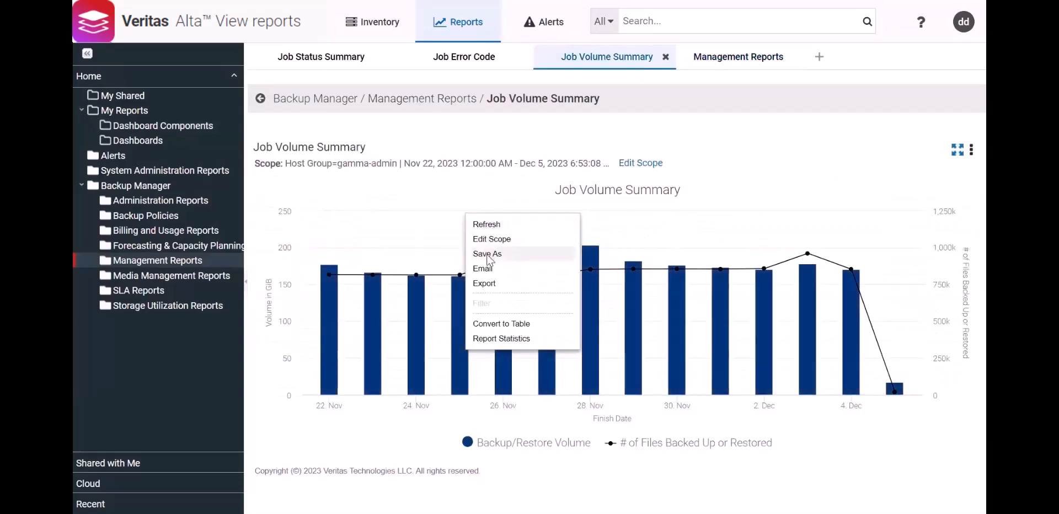
click(493, 238)
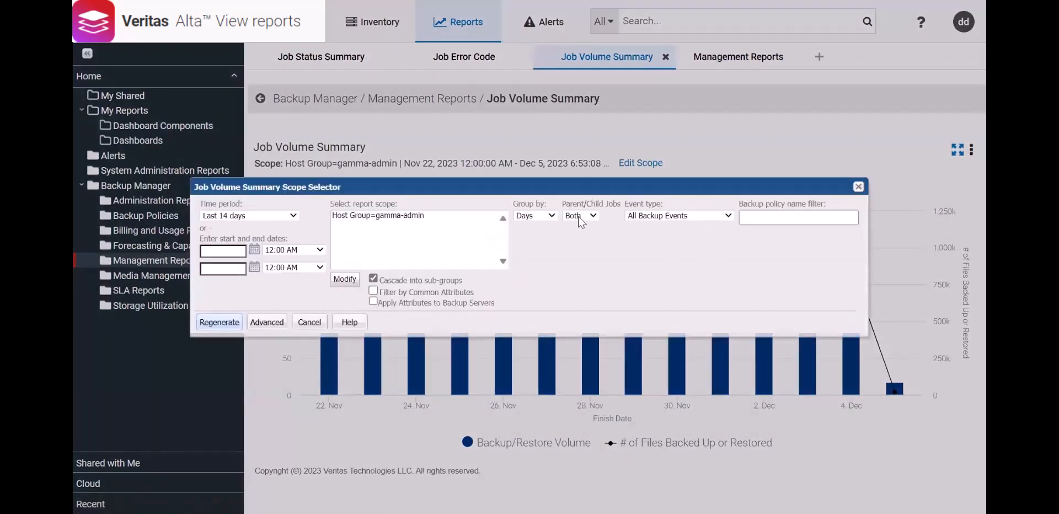
click(538, 218)
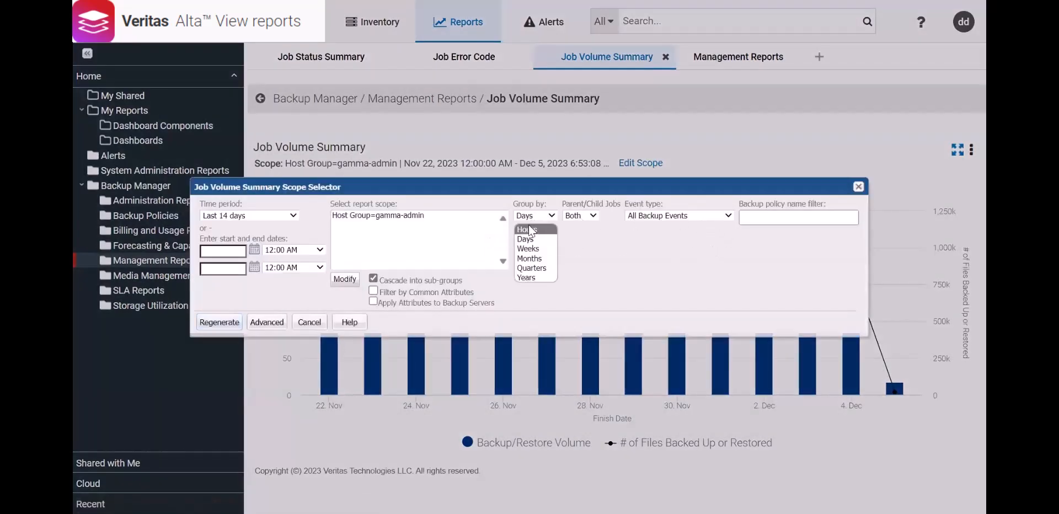
click(283, 220)
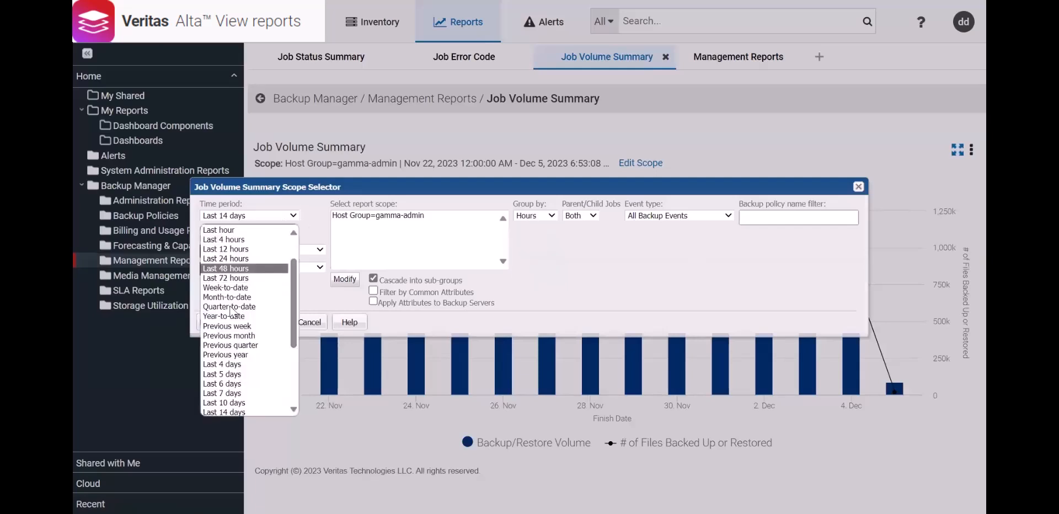
key(Return)
click(223, 320)
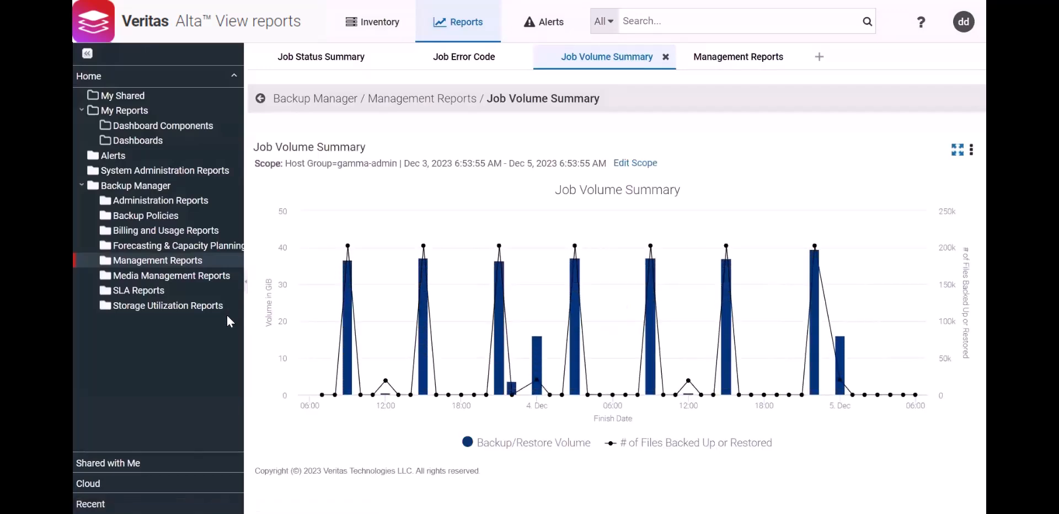
Zoom in on the later part of the hourly chart's time range and reset the zoom.
drag(897, 309, 690, 345)
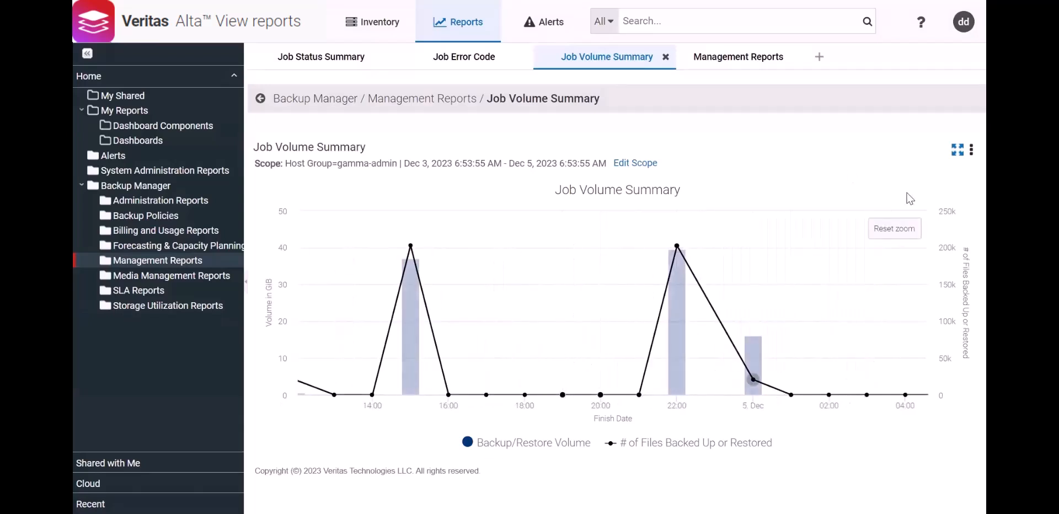
click(895, 228)
mouse_move(889, 227)
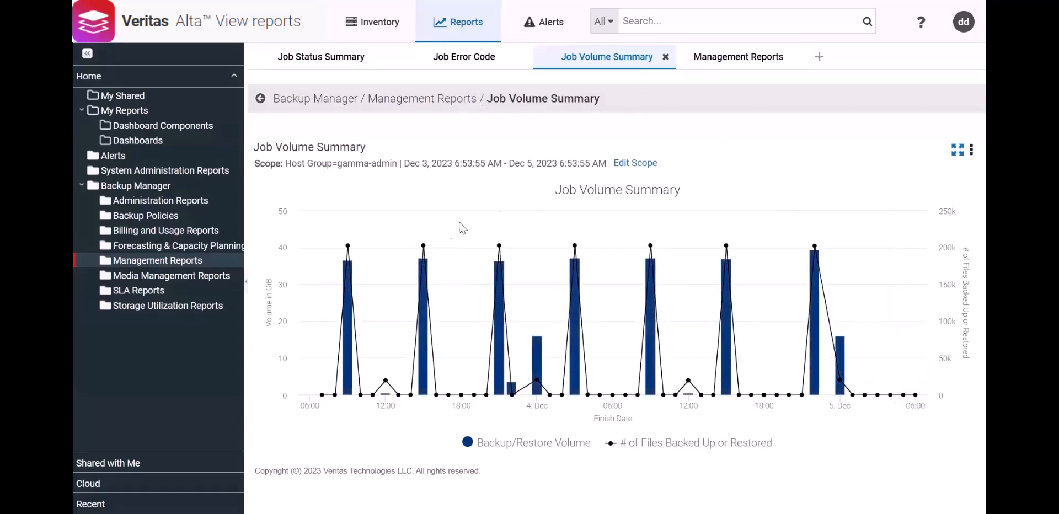
Save the hourly chart as a report named Job Activity per Hour in the Dashboard Components folder.
right_click(485, 192)
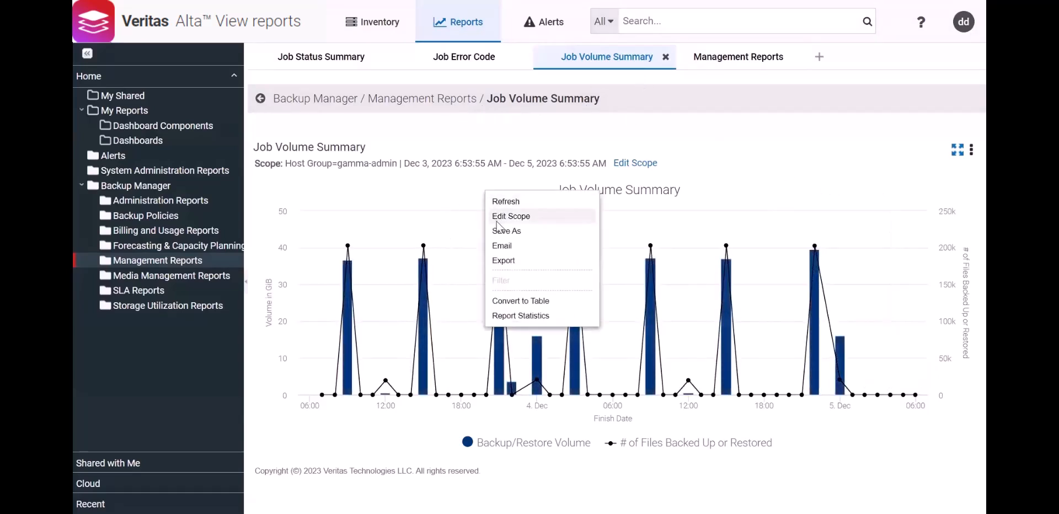
click(499, 231)
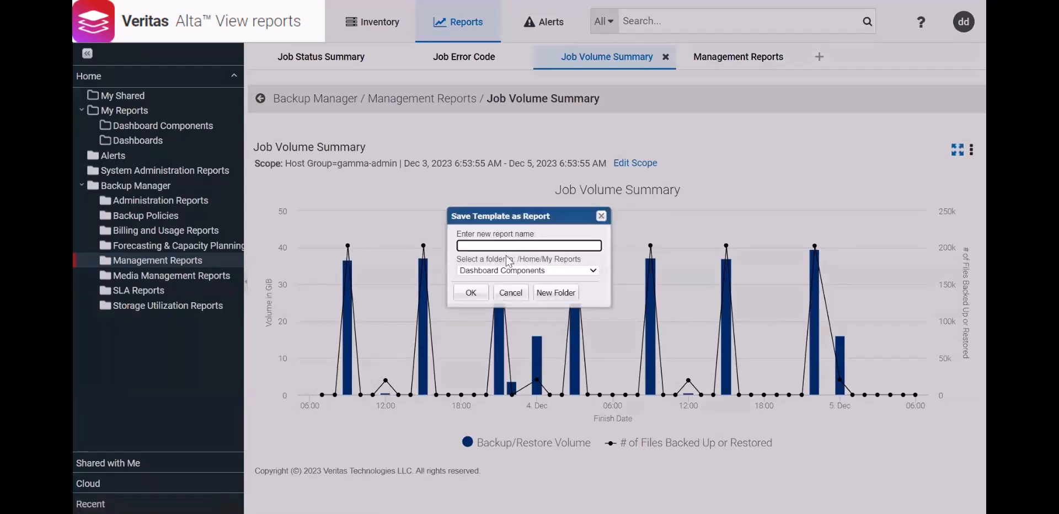
text(Job )
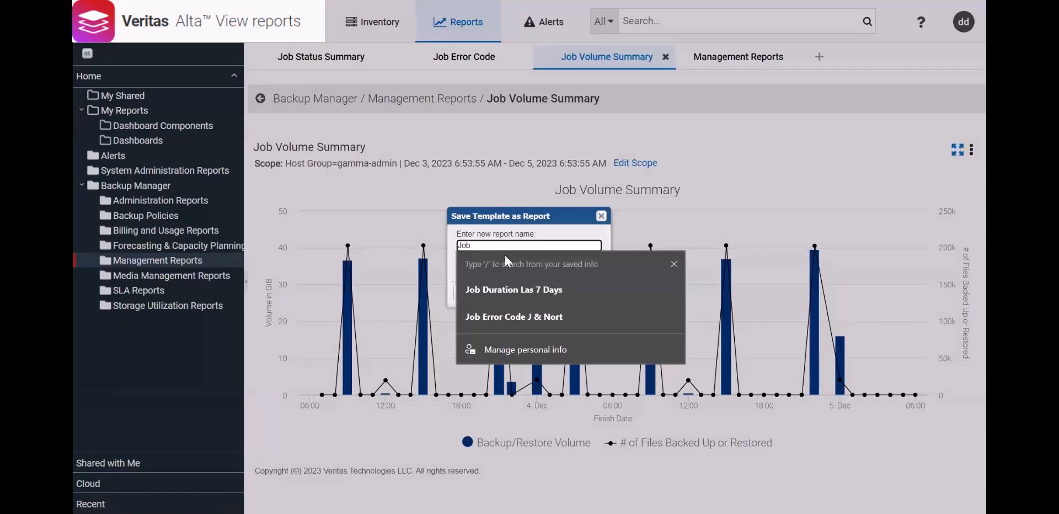
text(Activity per Hour)
click(472, 293)
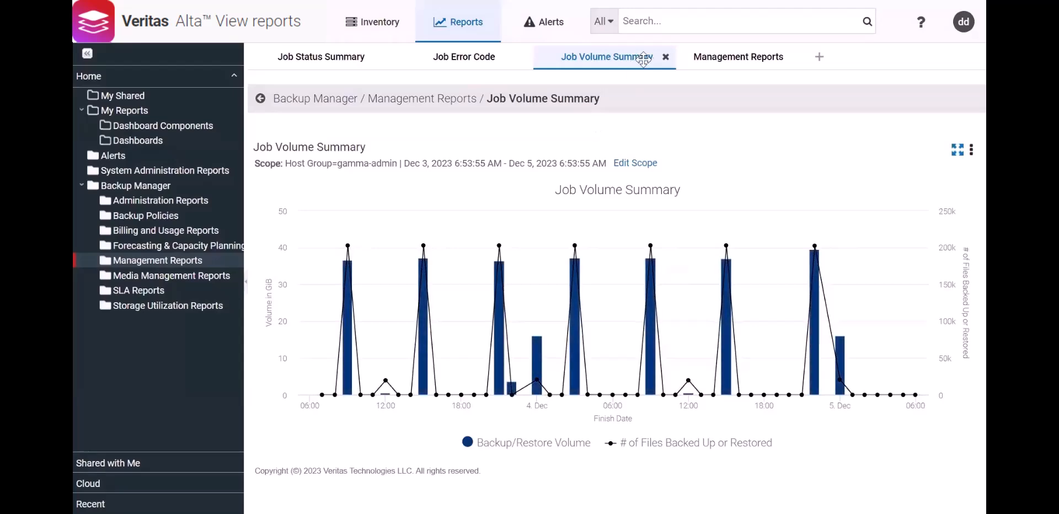
Close the Job Volume Summary, Management Reports, Job Error Code and Job Status Summary pages.
click(666, 57)
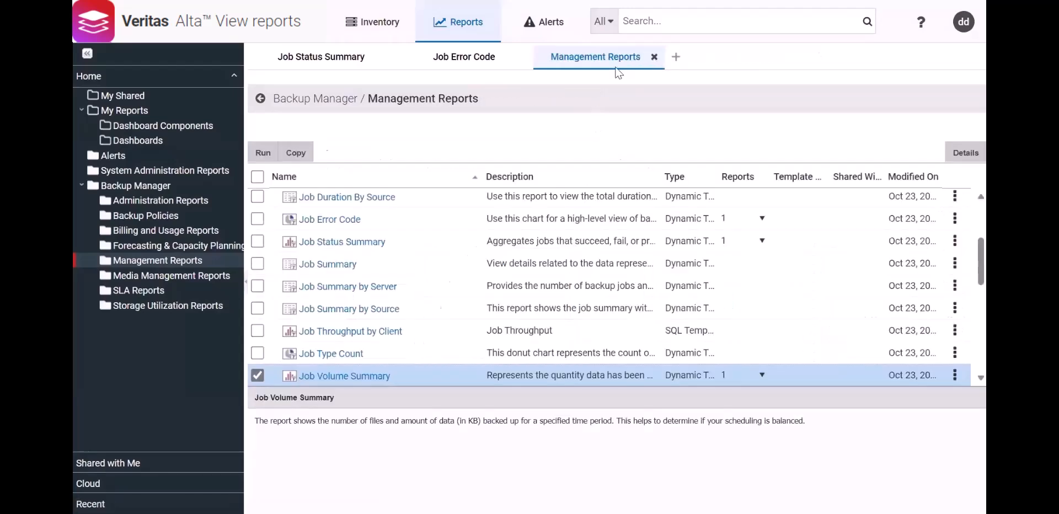
click(655, 57)
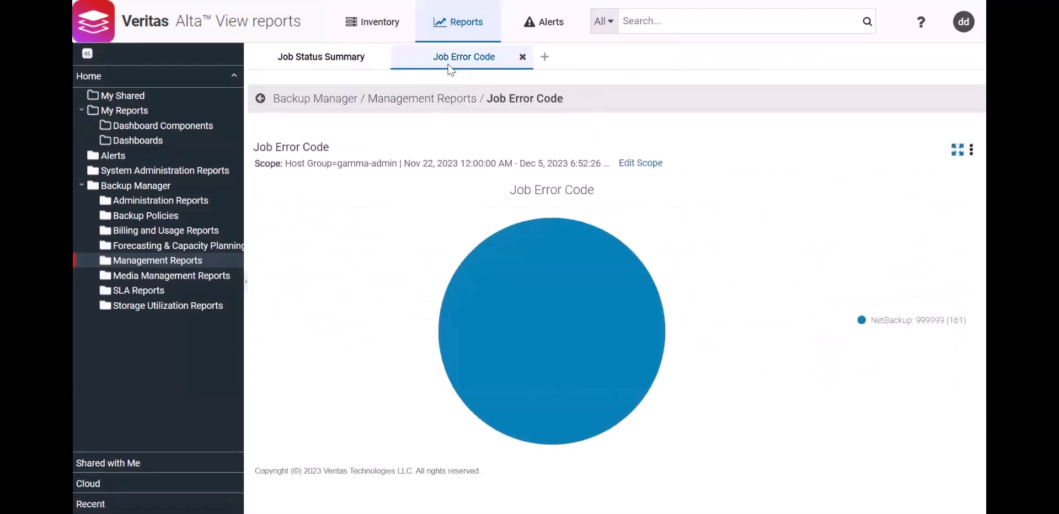
click(522, 57)
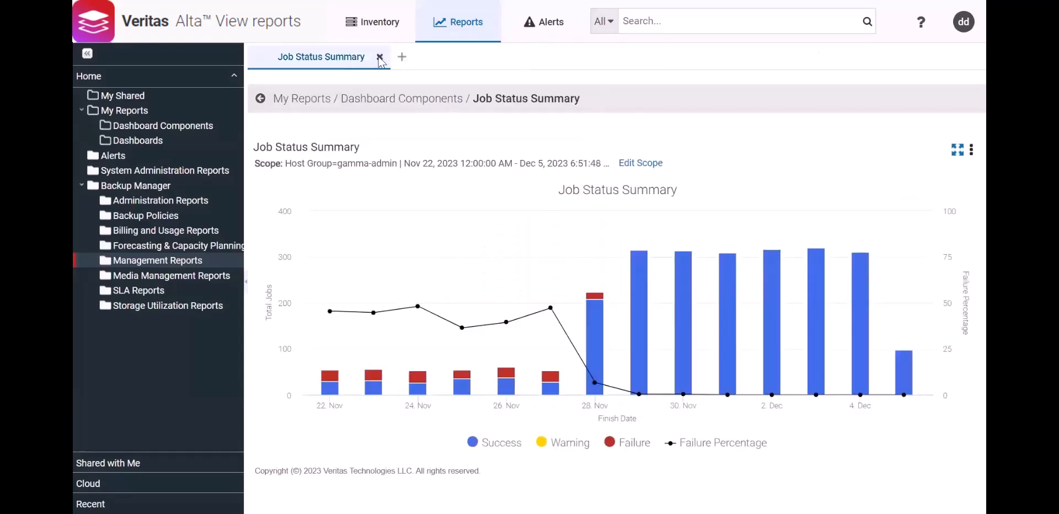
click(379, 57)
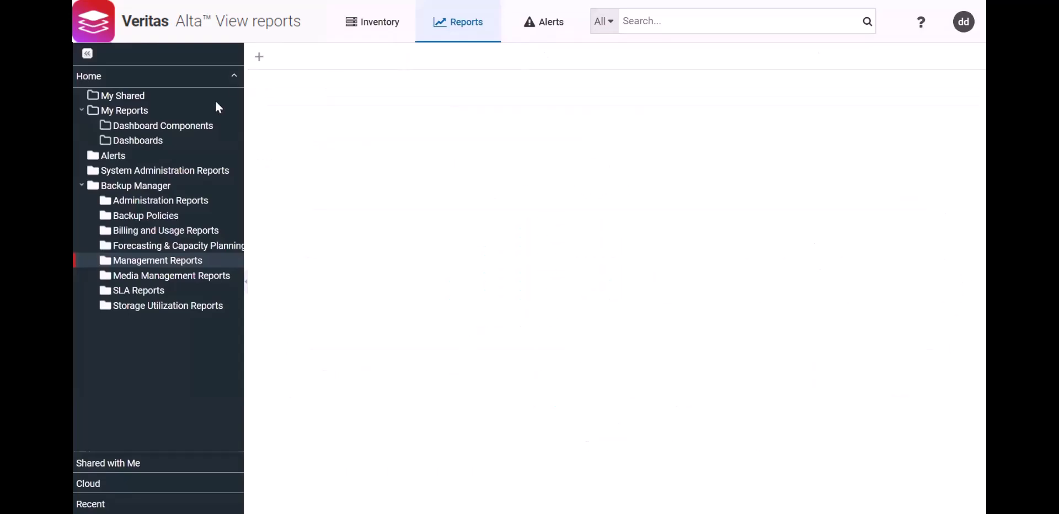
Open the saved Job Activity per Hour, Job Error Code, Job Status Summary and Job Volume Summary reports from the Dashboard Components folder.
click(181, 129)
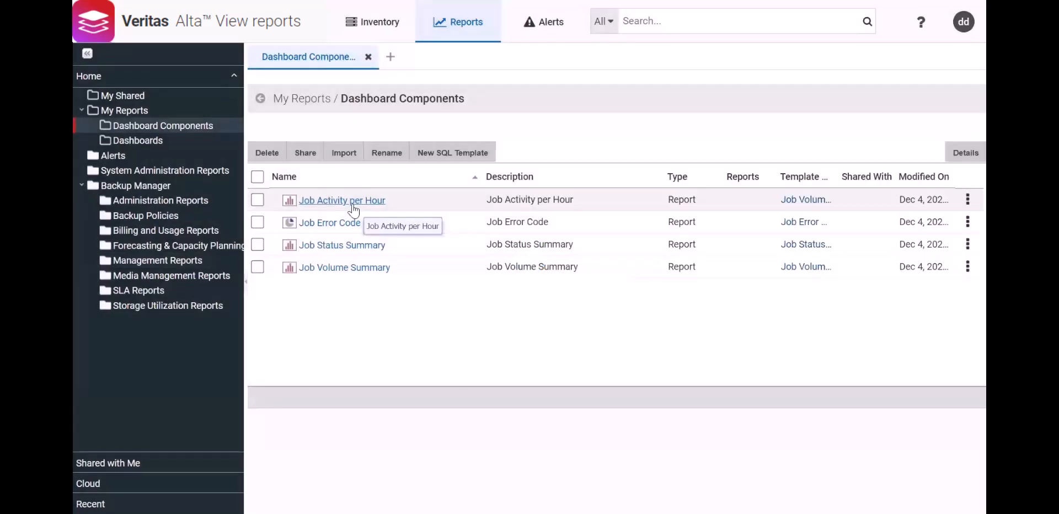
click(352, 203)
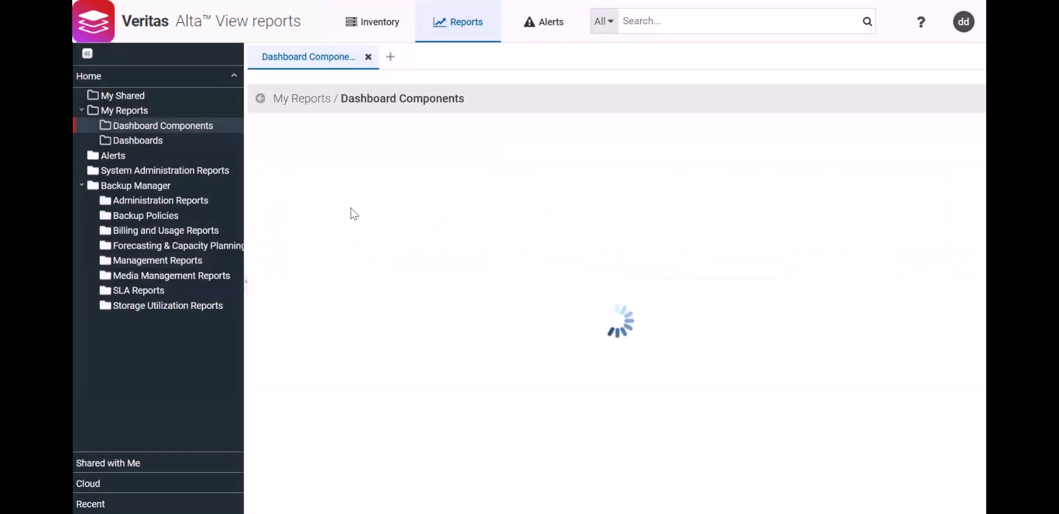
click(163, 125)
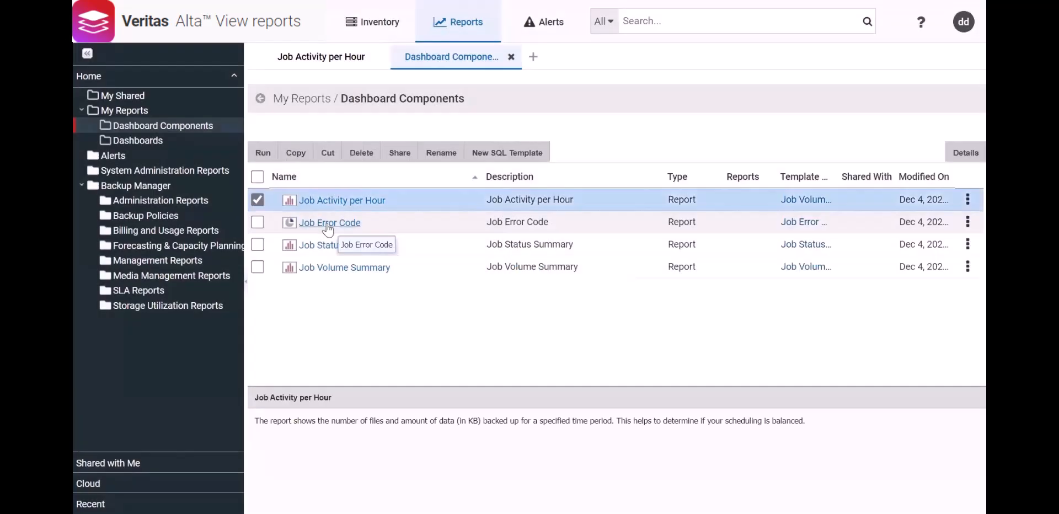
click(326, 223)
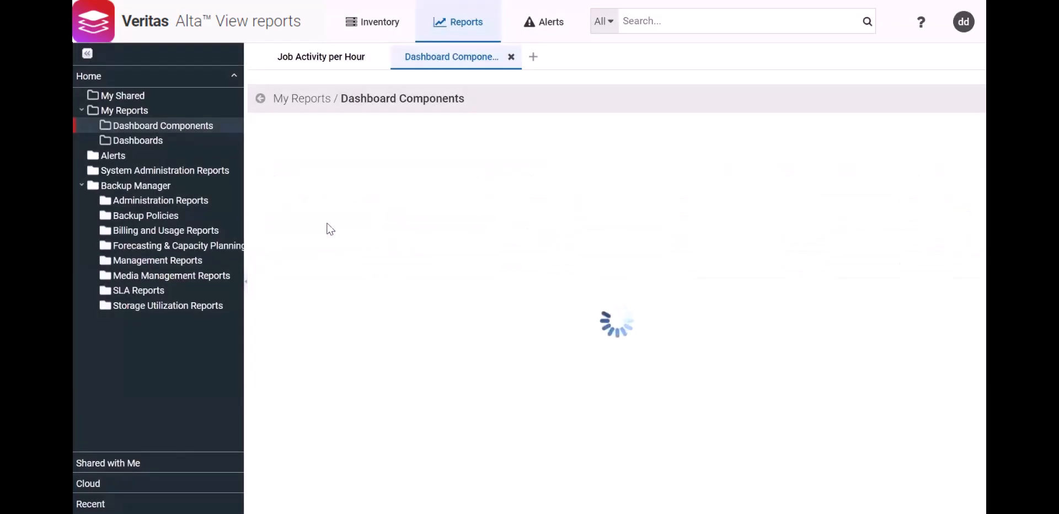
click(186, 123)
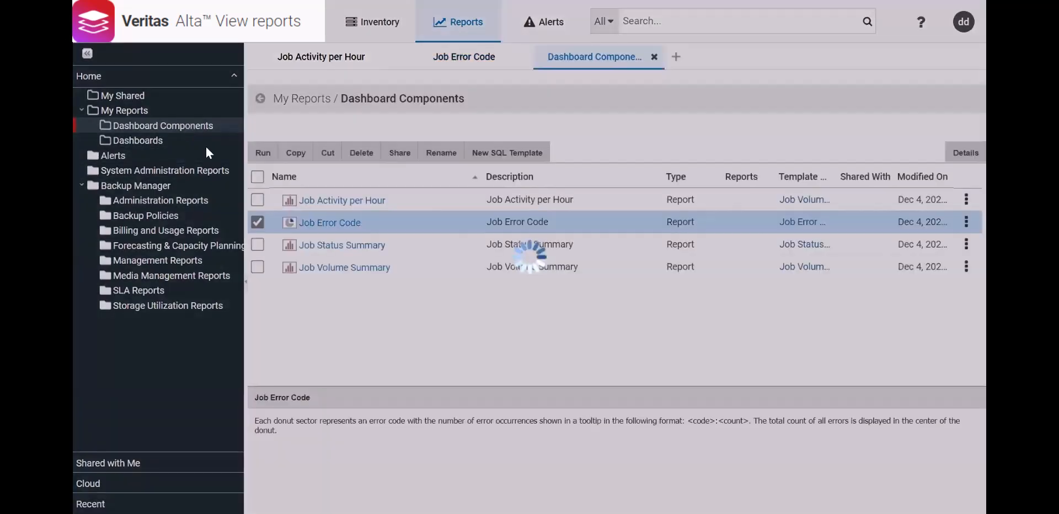
double_click(321, 247)
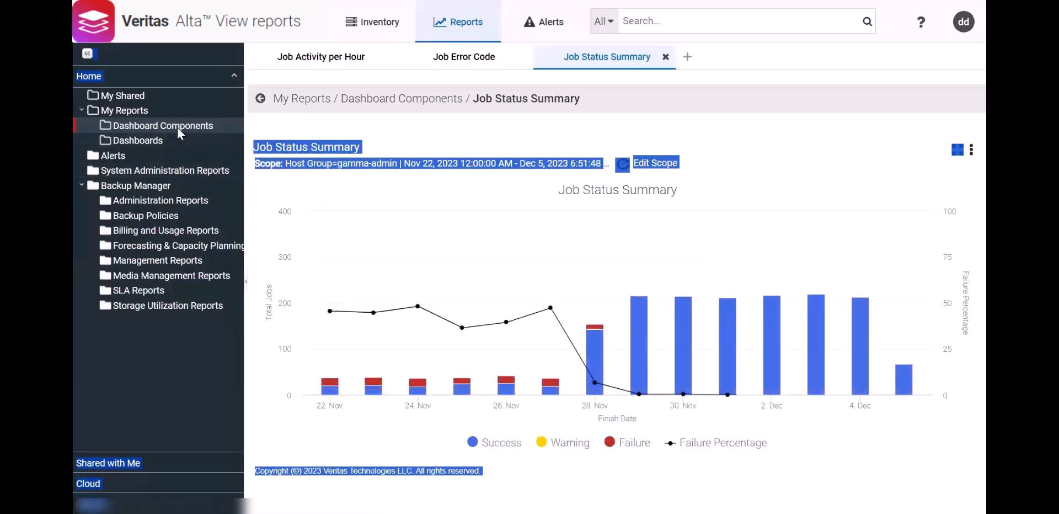
click(180, 127)
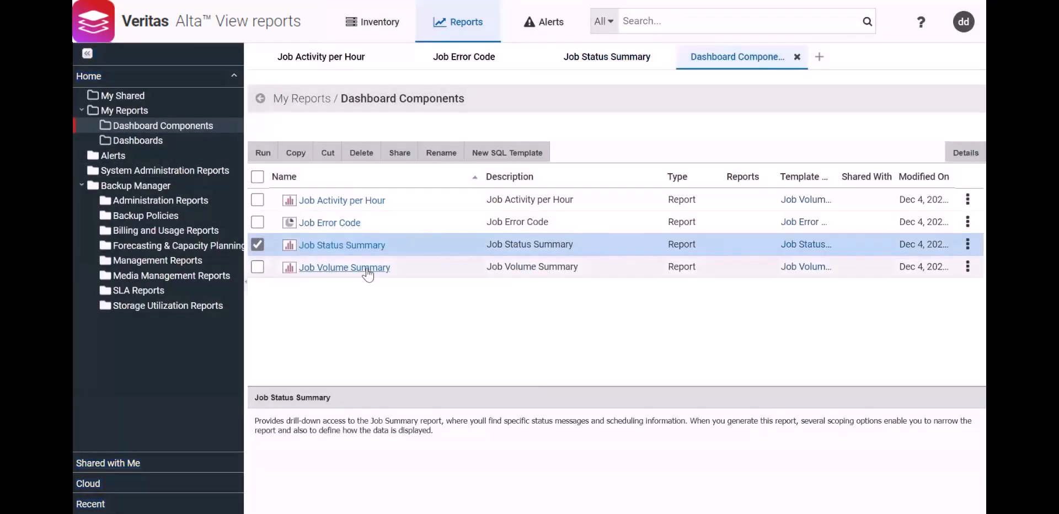
click(366, 268)
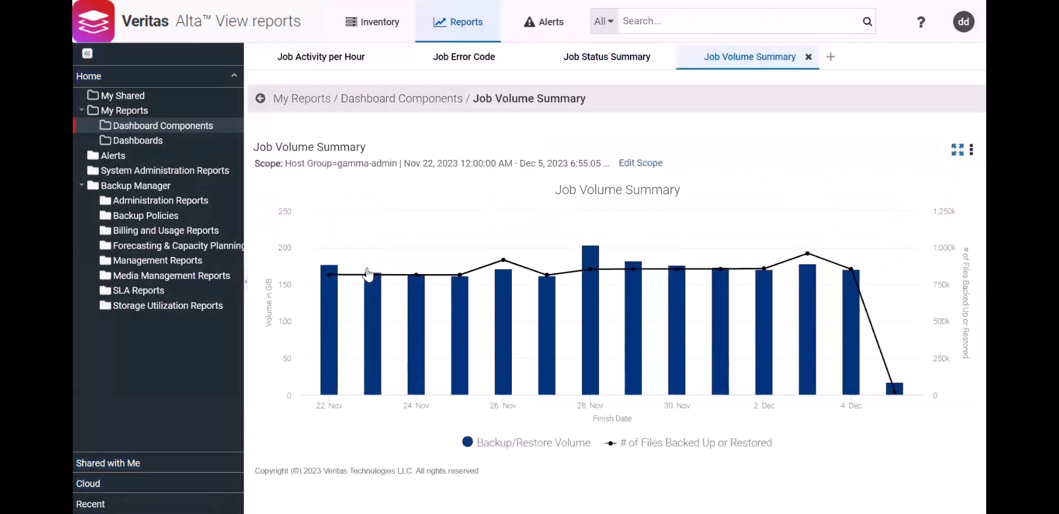
Review the opened Job Status Summary, Job Error Code and Job Activity per Hour reports in turn.
click(599, 55)
click(482, 55)
click(339, 53)
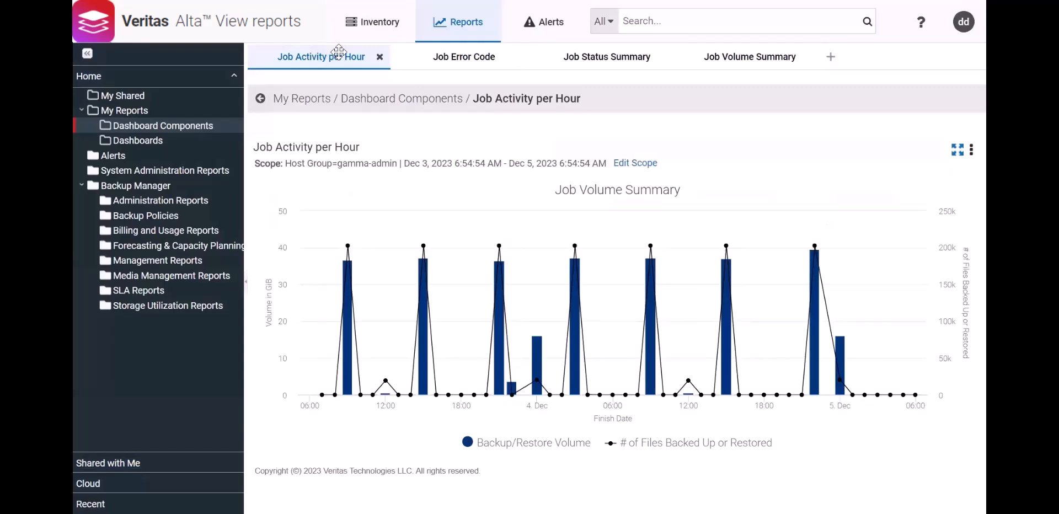
Create a new dashboard and place the Job Volume Summary report in it as the first component.
click(826, 57)
click(830, 58)
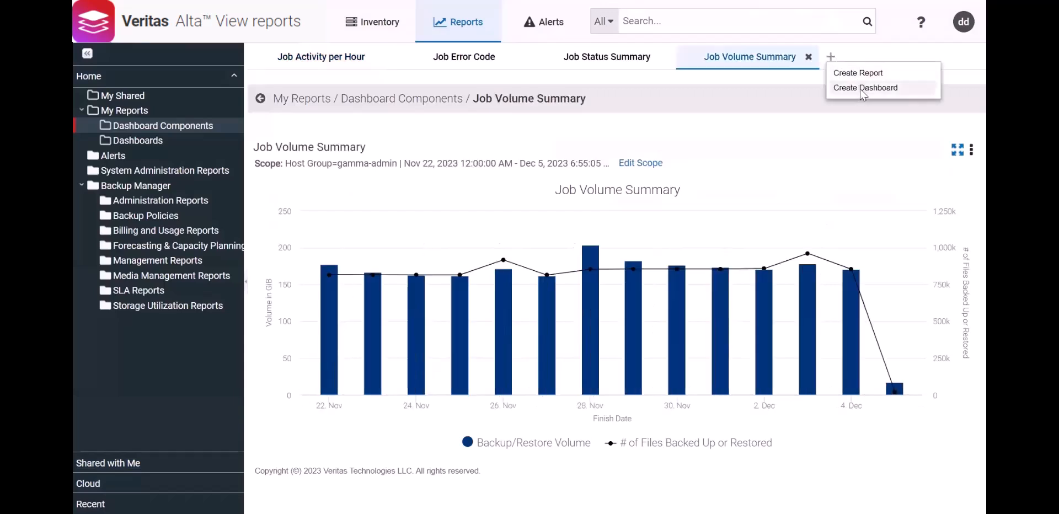
click(864, 90)
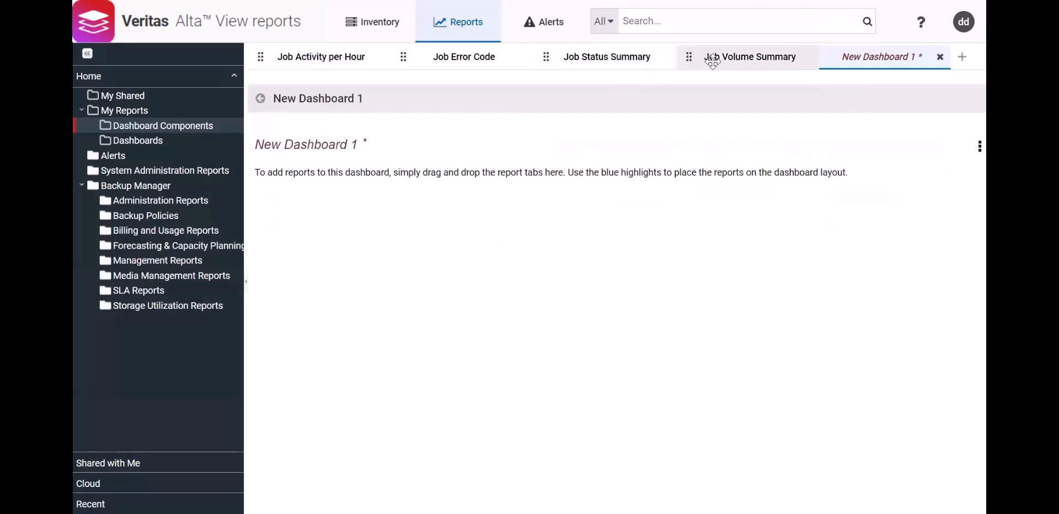
drag(699, 97, 389, 259)
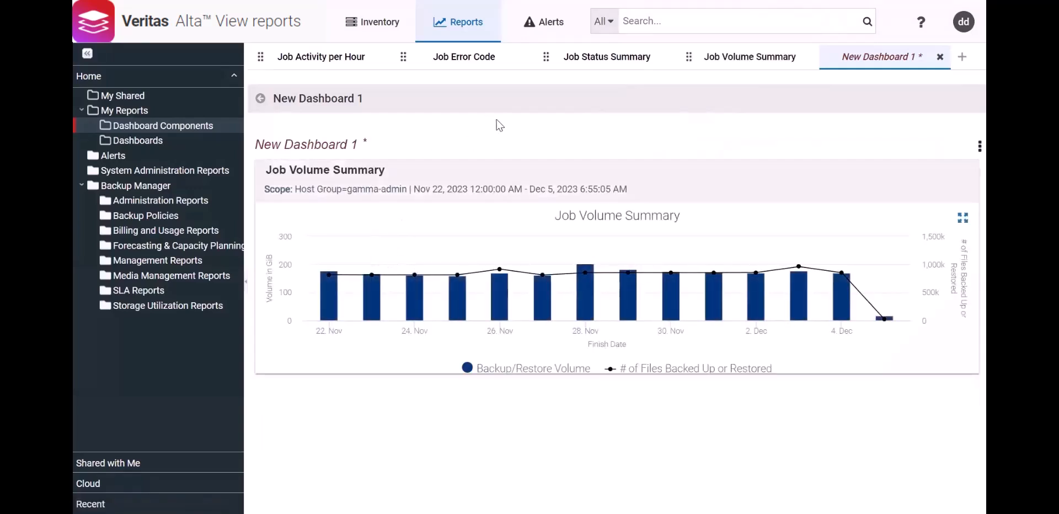
Add Job Status Summary before and Job Error Code after Job Volume Summary, with Job Activity per Hour in a full-width row above them.
drag(595, 56, 257, 218)
drag(463, 56, 964, 296)
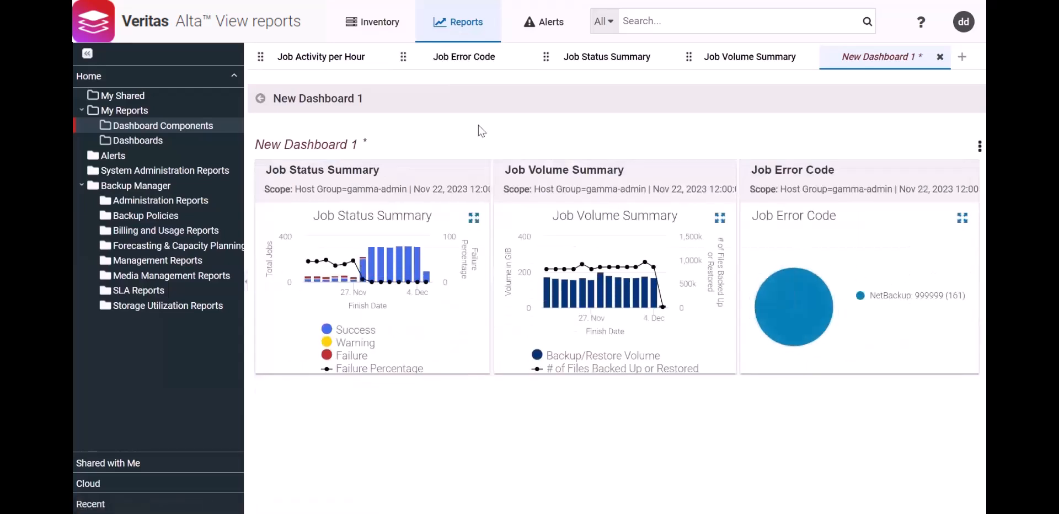
drag(336, 57, 406, 163)
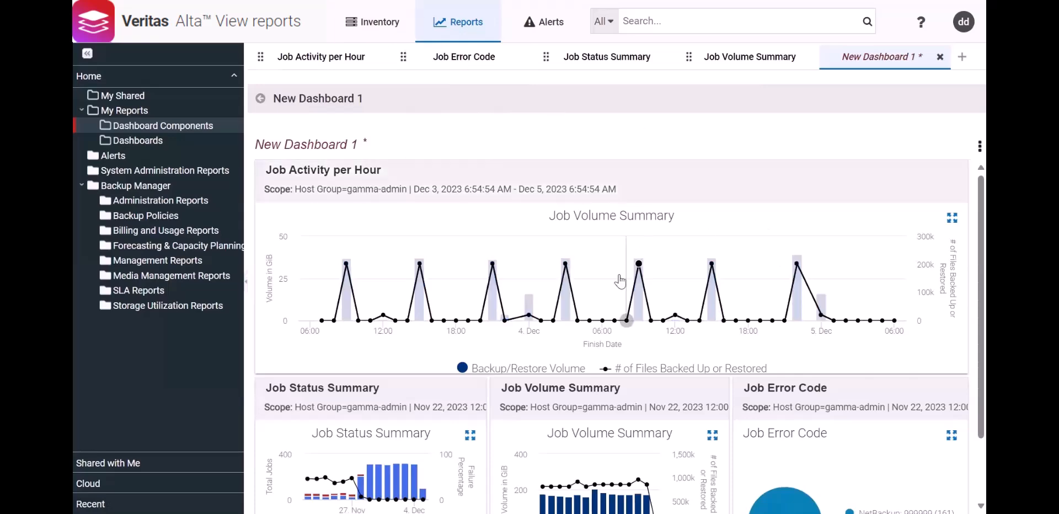
scroll(626, 298, down, 2)
scroll(484, 224, up, 2)
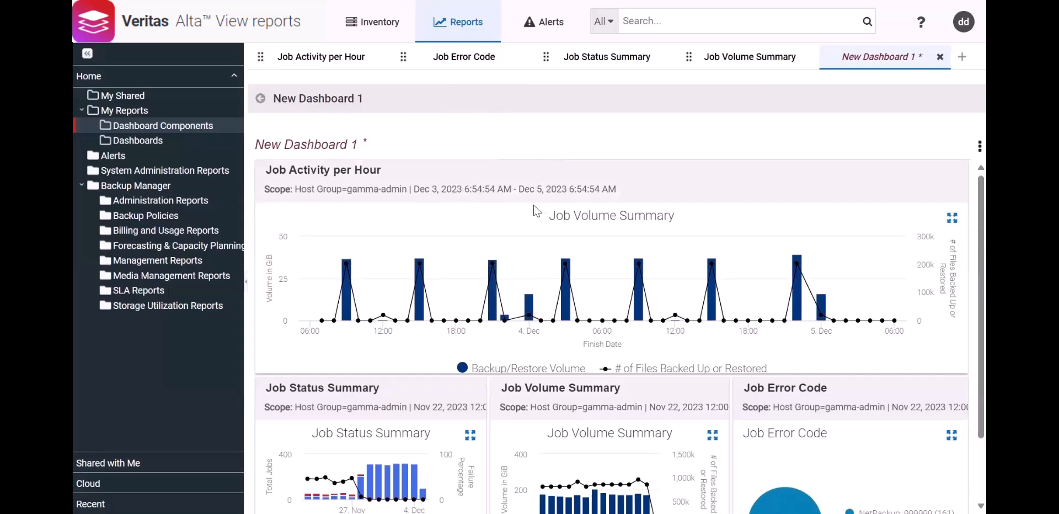
Save the new dashboard as Backup Overview in the Dashboards folder.
right_click(473, 228)
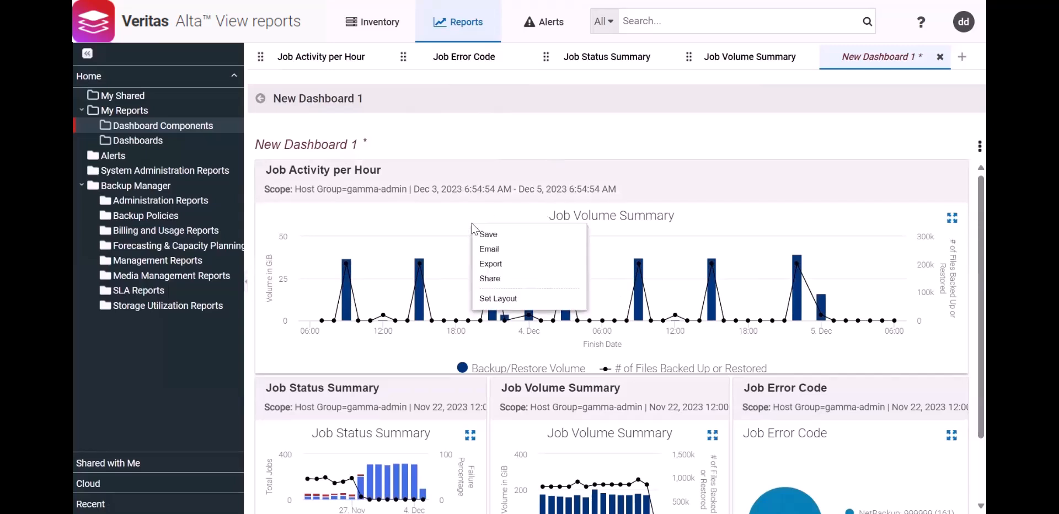
click(507, 237)
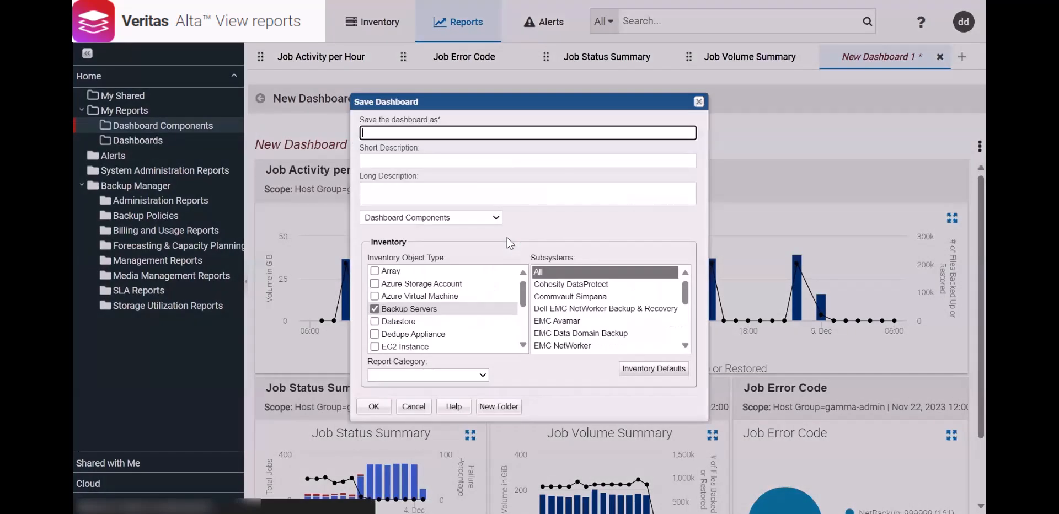
text(Backup P)
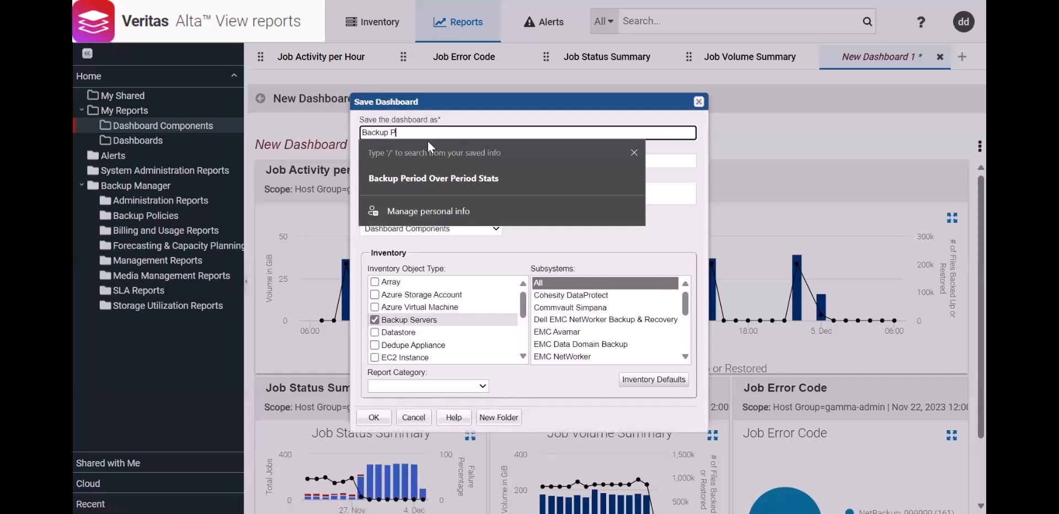
key(BackSpace)
text(Overview)
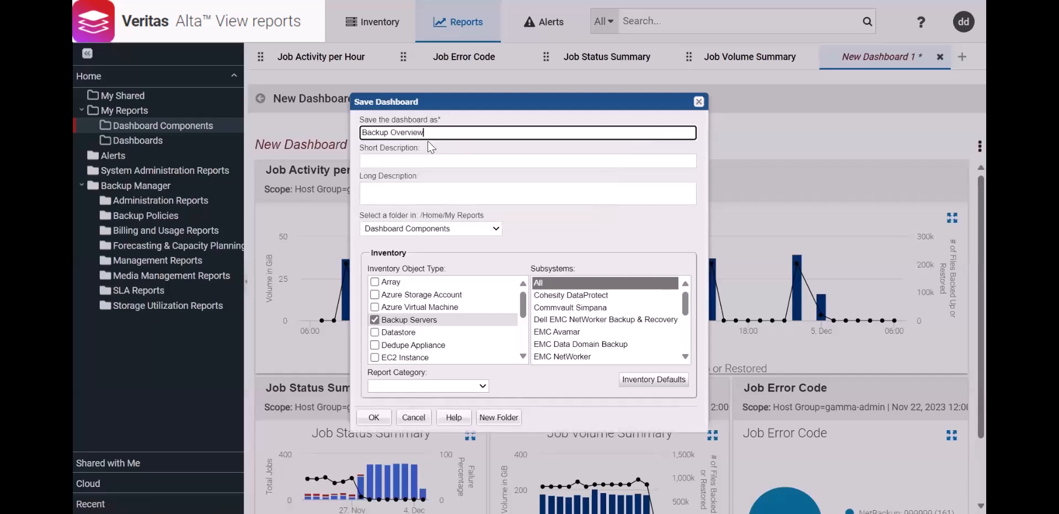
click(428, 229)
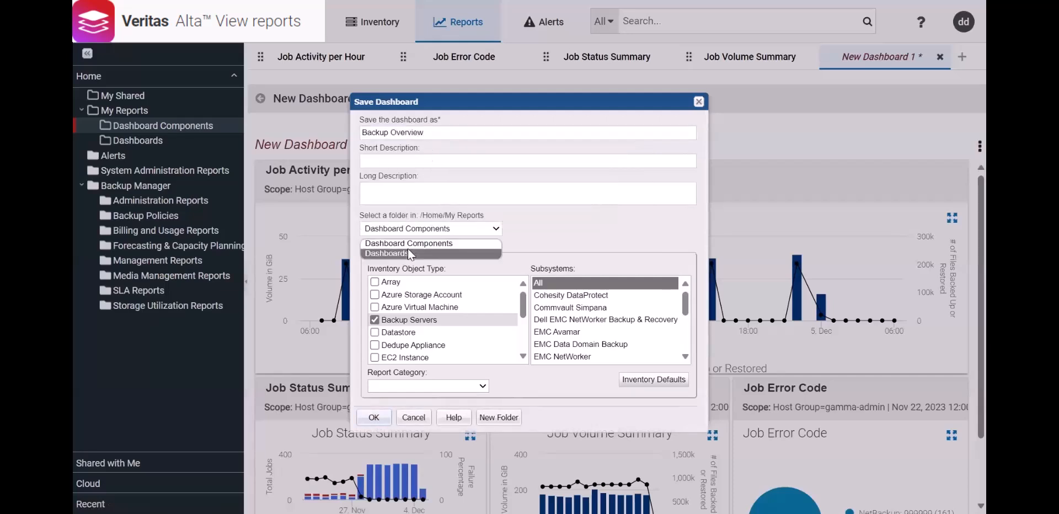
click(408, 254)
click(376, 418)
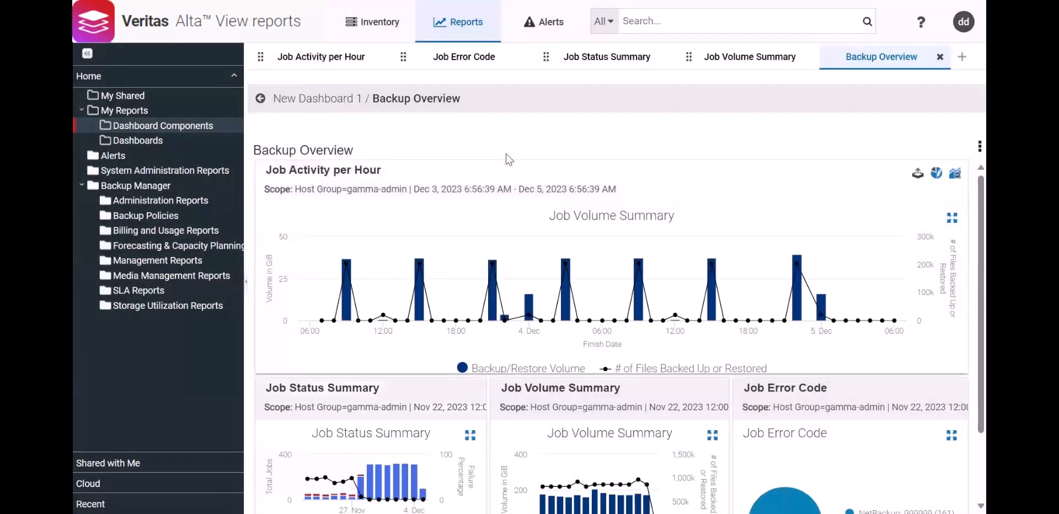
Close all open report pages and open the Backup Overview dashboard from the Dashboards folder.
right_click(481, 59)
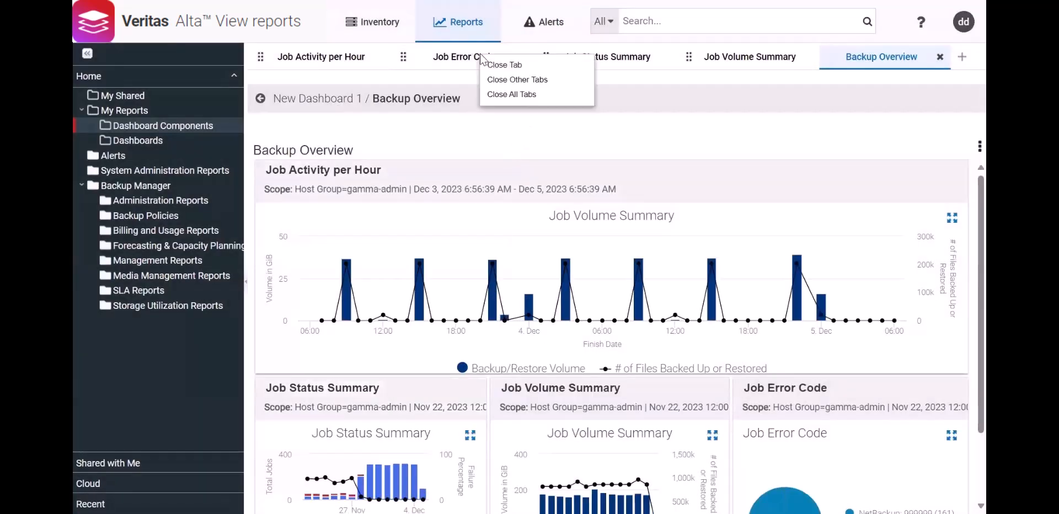
click(502, 98)
click(140, 137)
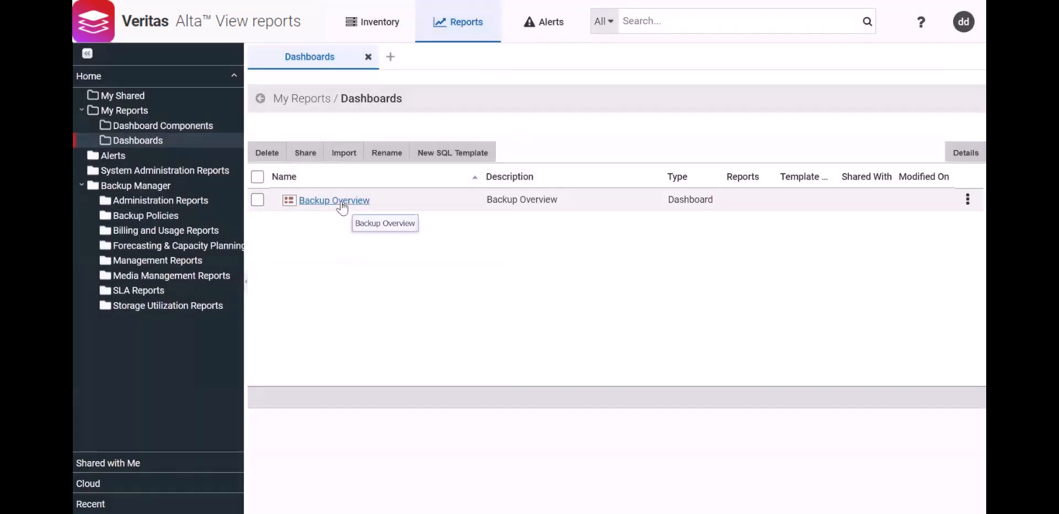
click(342, 201)
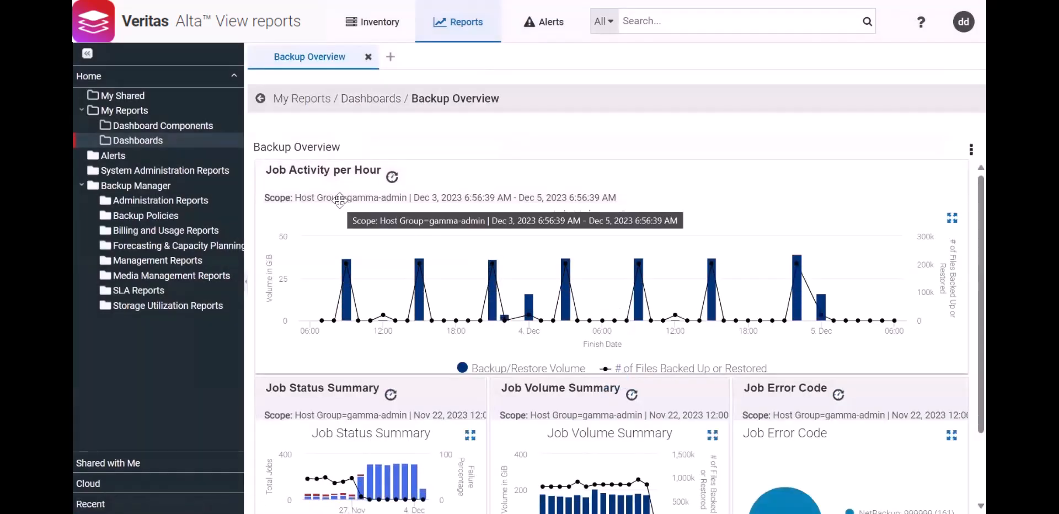
scroll(670, 292, down, 1)
scroll(670, 317, up, 1)
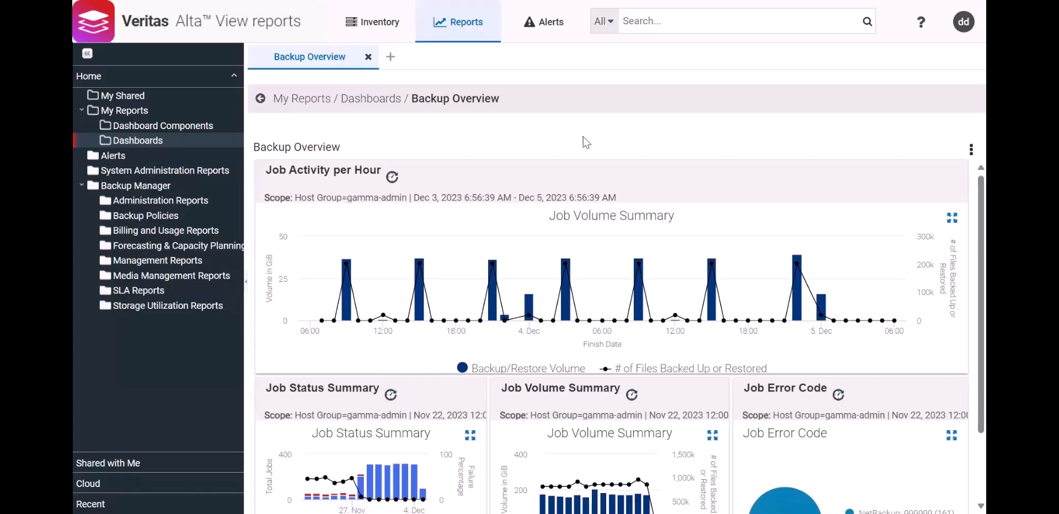
Start an email of the Backup Overview dashboard and enter the recipient's e-mail address.
right_click(572, 145)
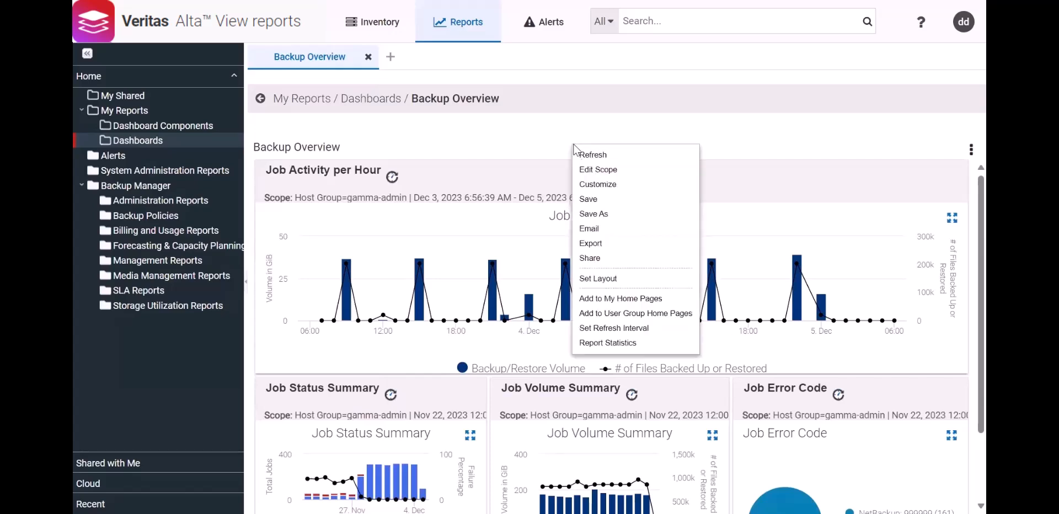
click(596, 230)
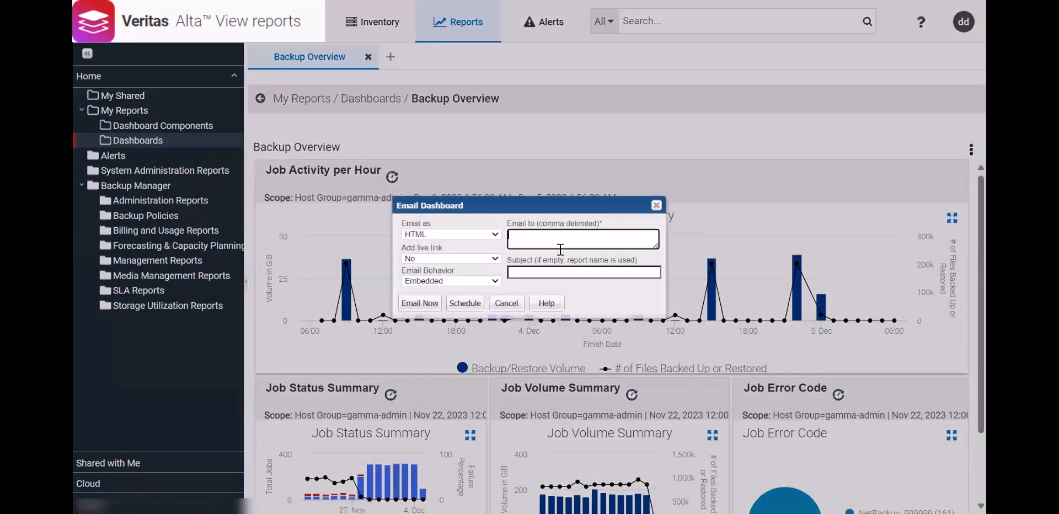
click(524, 242)
text(r...)
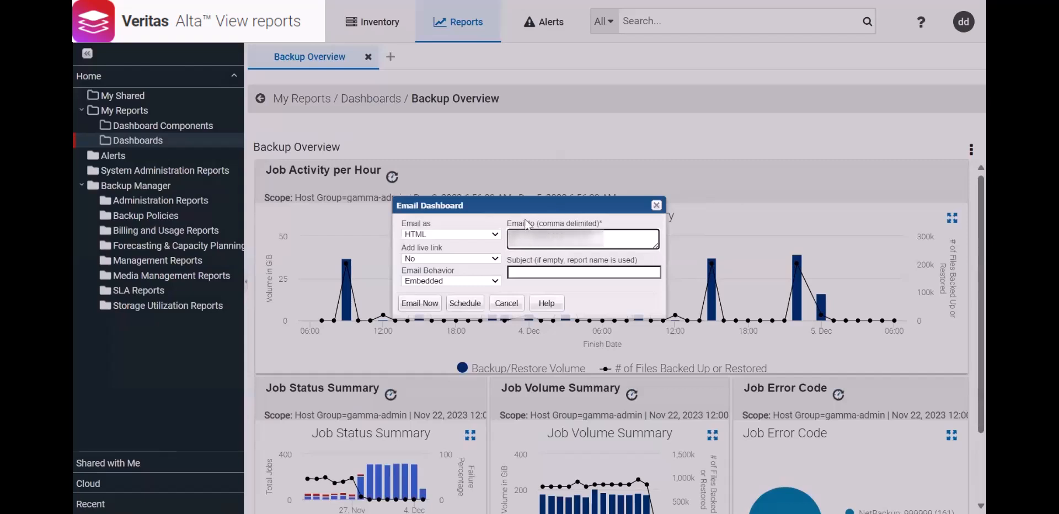
Send the dashboard email immediately in HTML format with no live link and Embedded behavior.
click(489, 236)
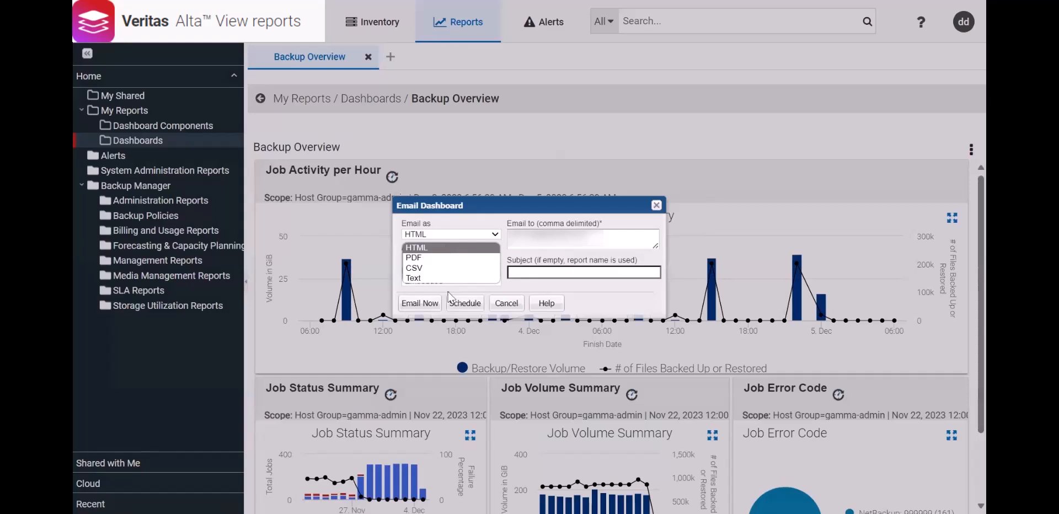
click(447, 250)
click(487, 261)
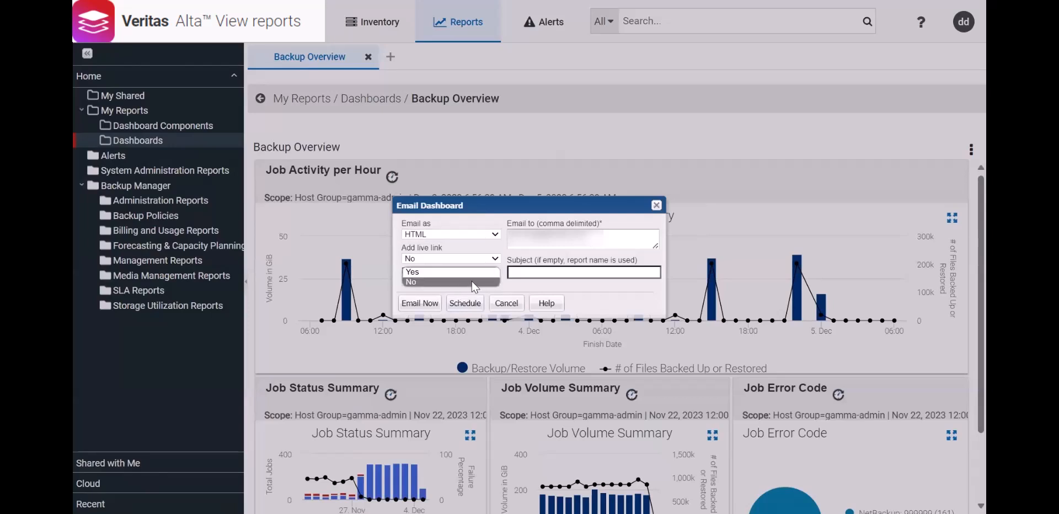
click(535, 291)
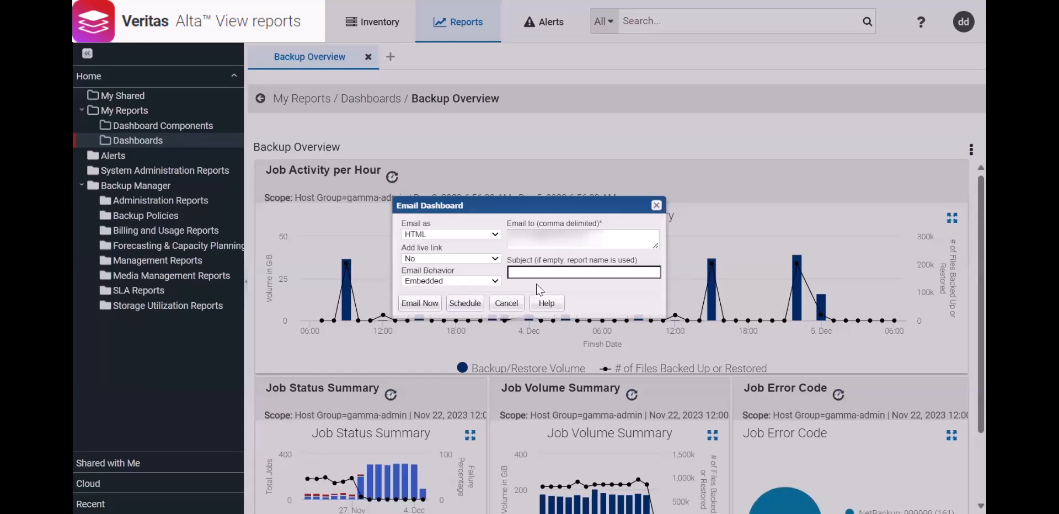
click(479, 266)
click(478, 261)
click(443, 280)
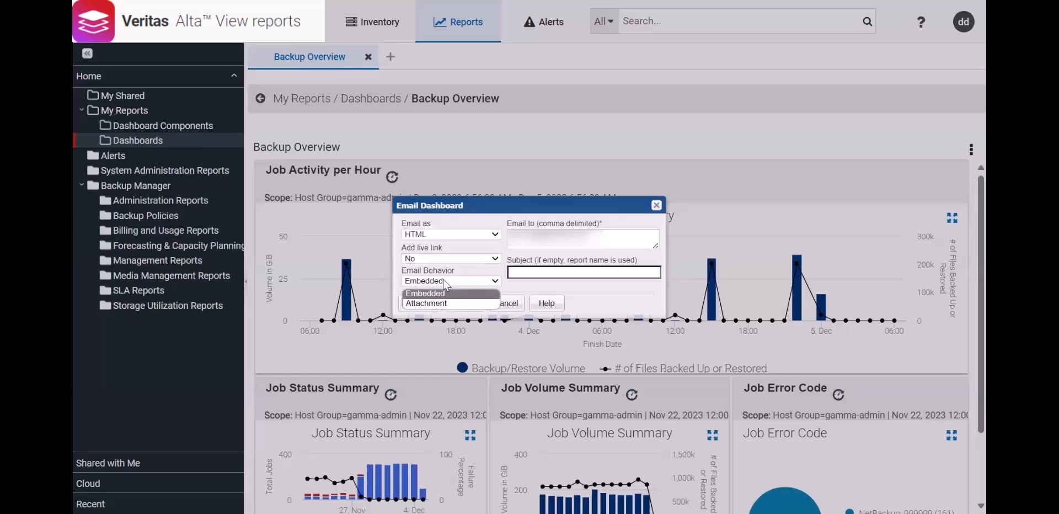
click(443, 280)
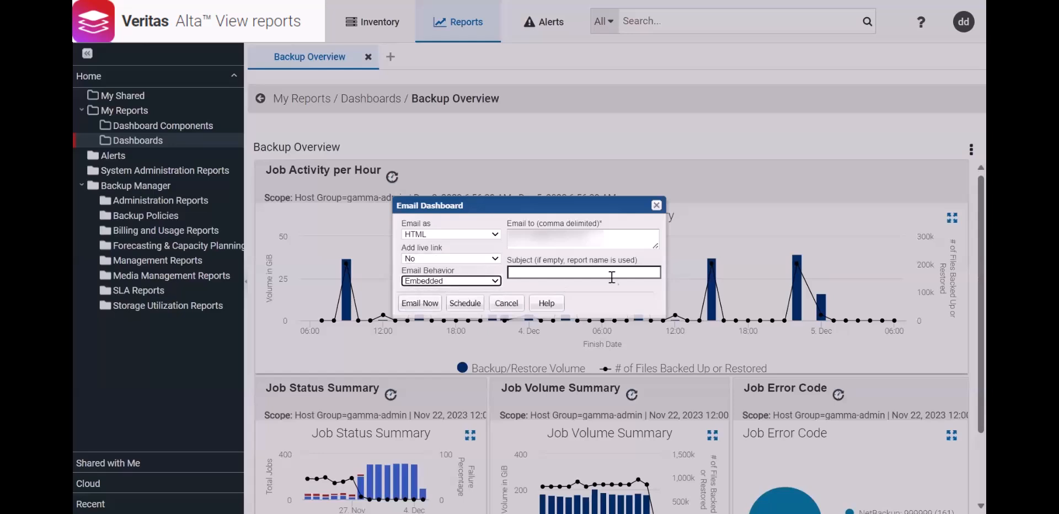
click(416, 305)
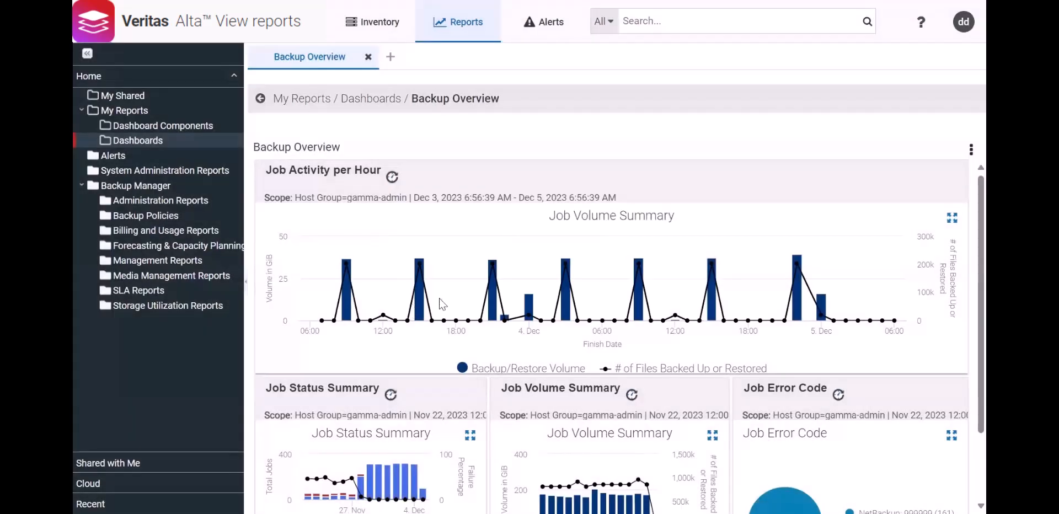
Export the Backup Overview dashboard as a PDF.
right_click(485, 175)
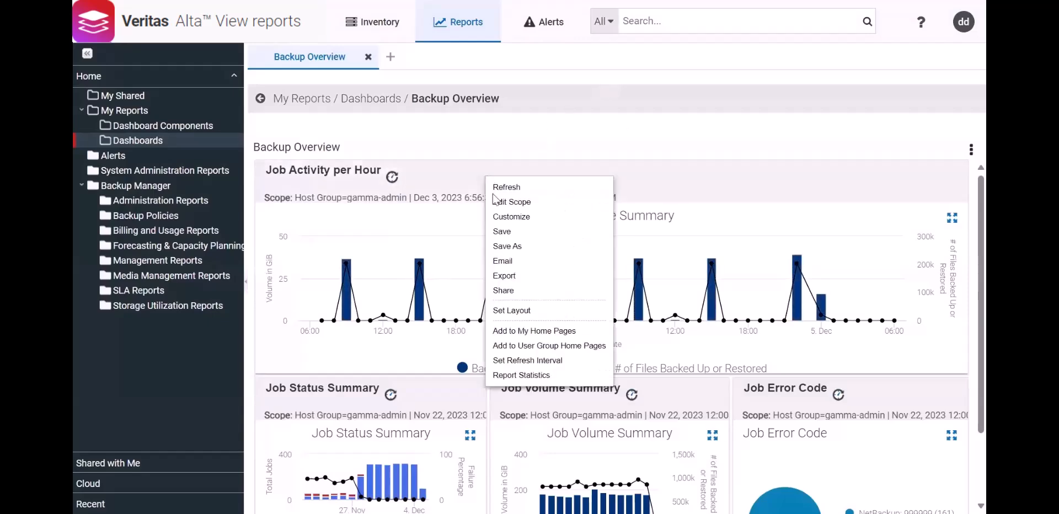
click(504, 276)
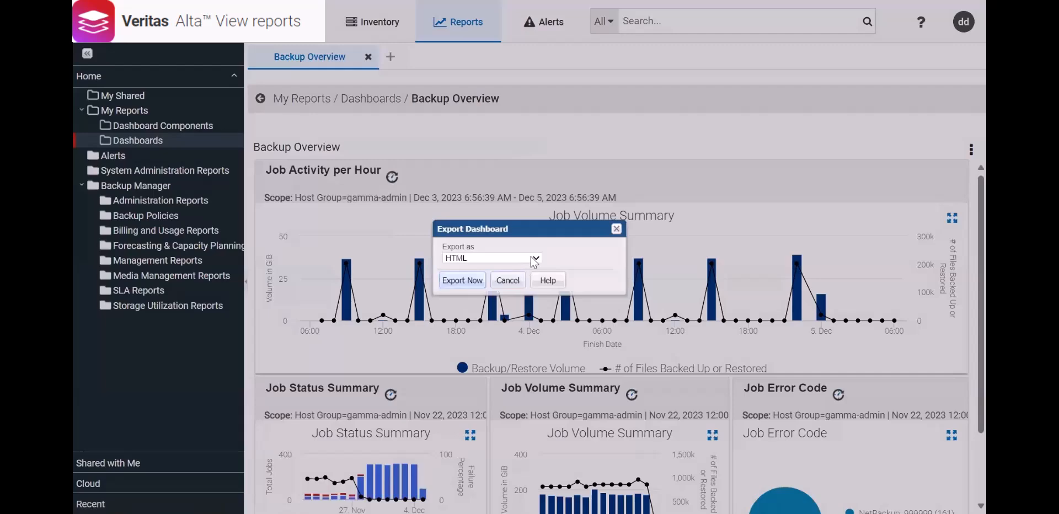
click(534, 260)
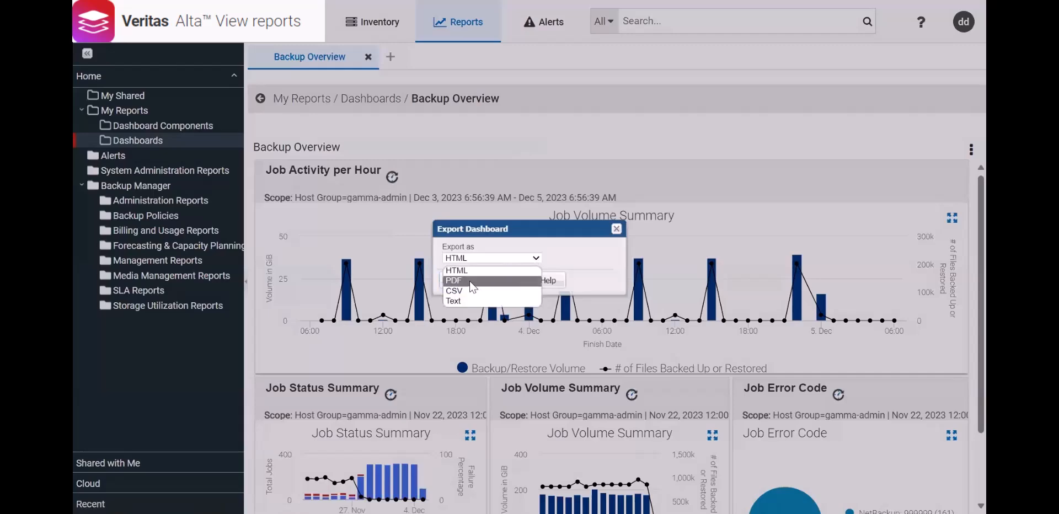
click(472, 285)
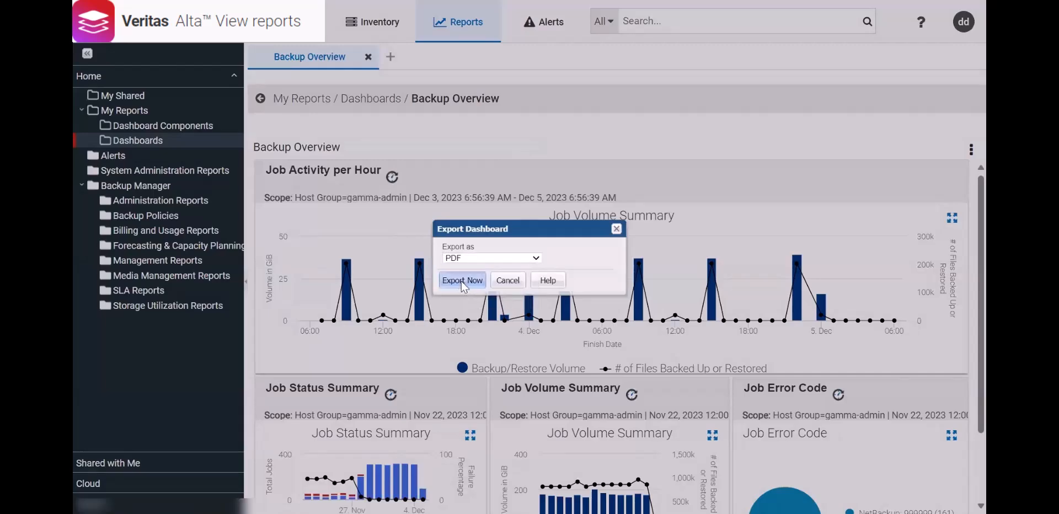
click(461, 281)
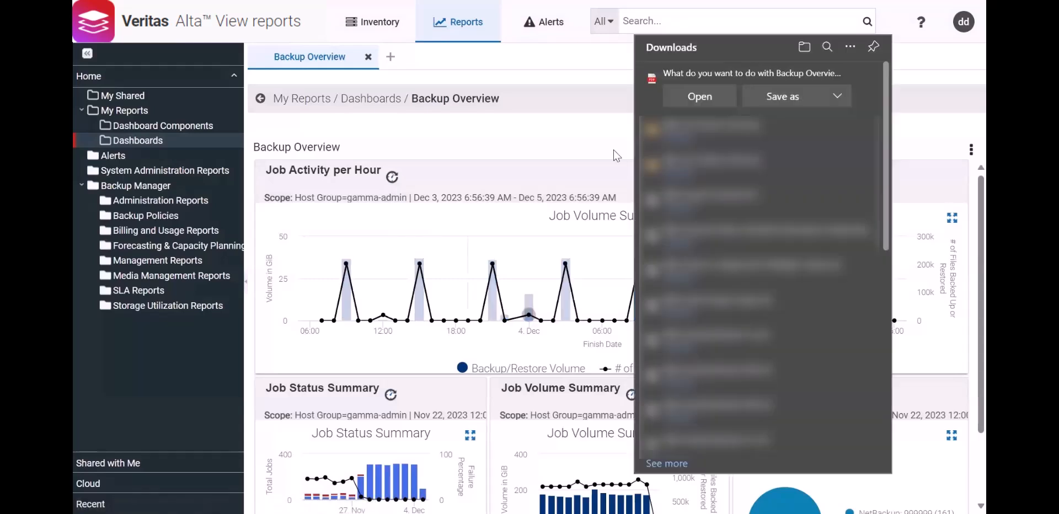
Open the exported Backup Overview PDF and look through its pages.
click(700, 97)
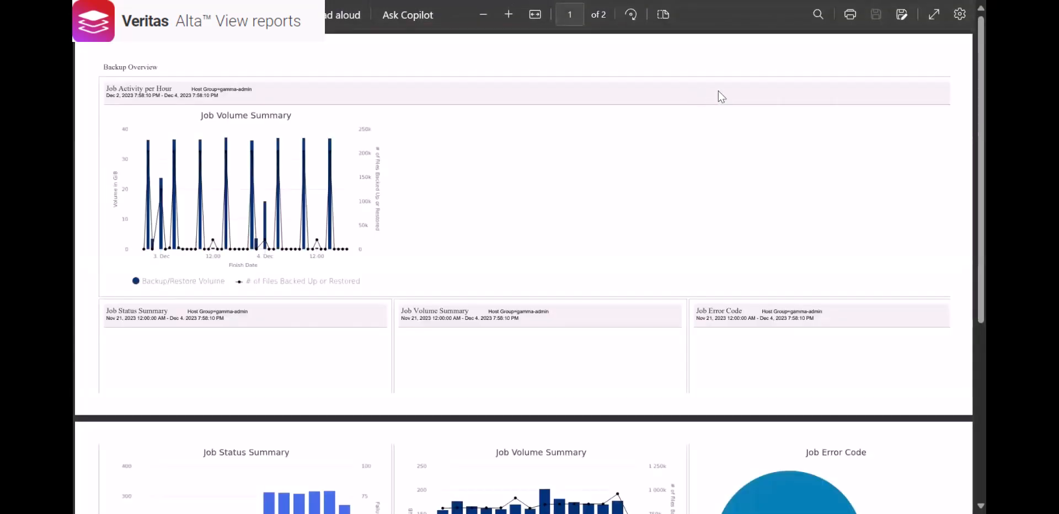
scroll(693, 161, down, 5)
scroll(688, 160, up, 5)
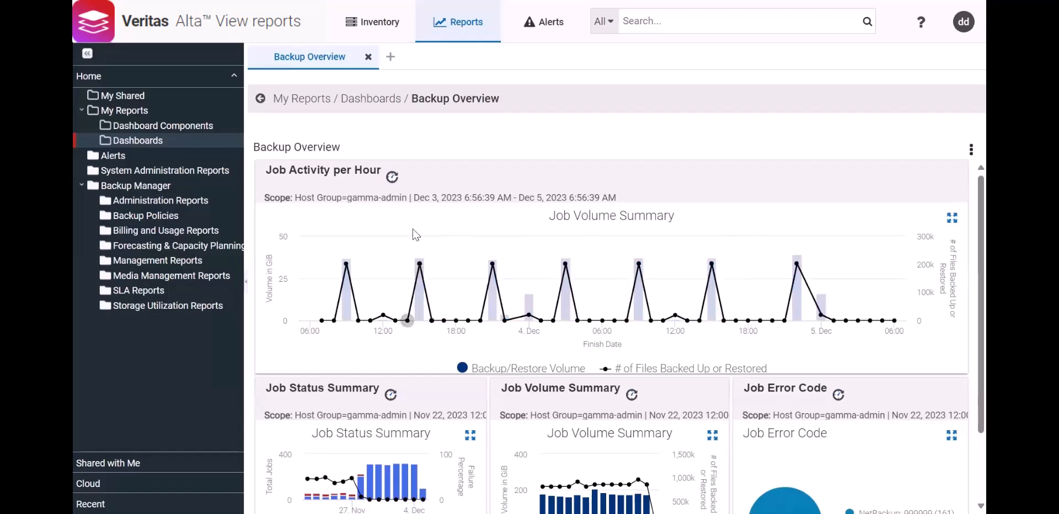
Set the Backup Overview dashboard's Row 1 height to 200 and Row 2 height to 400 in the layout settings.
right_click(418, 216)
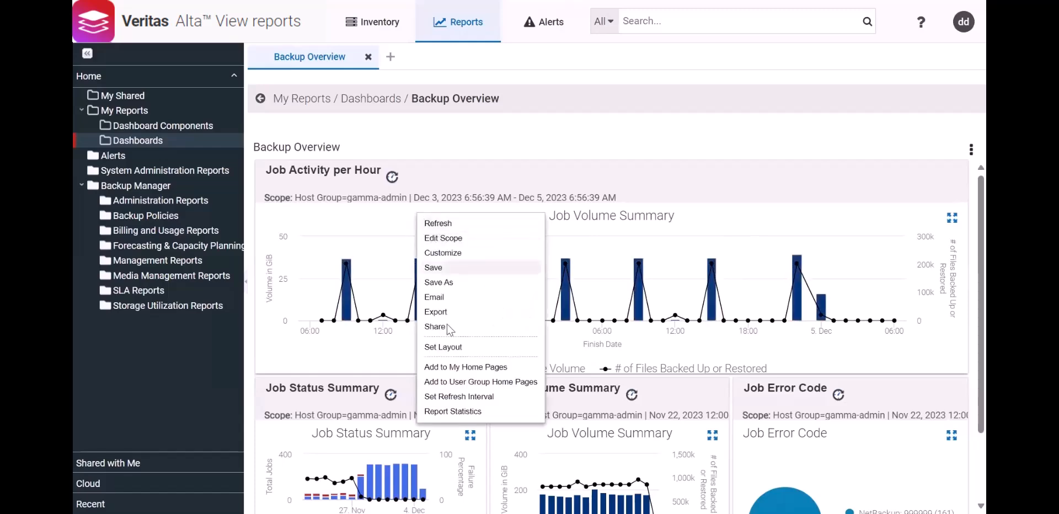
click(448, 349)
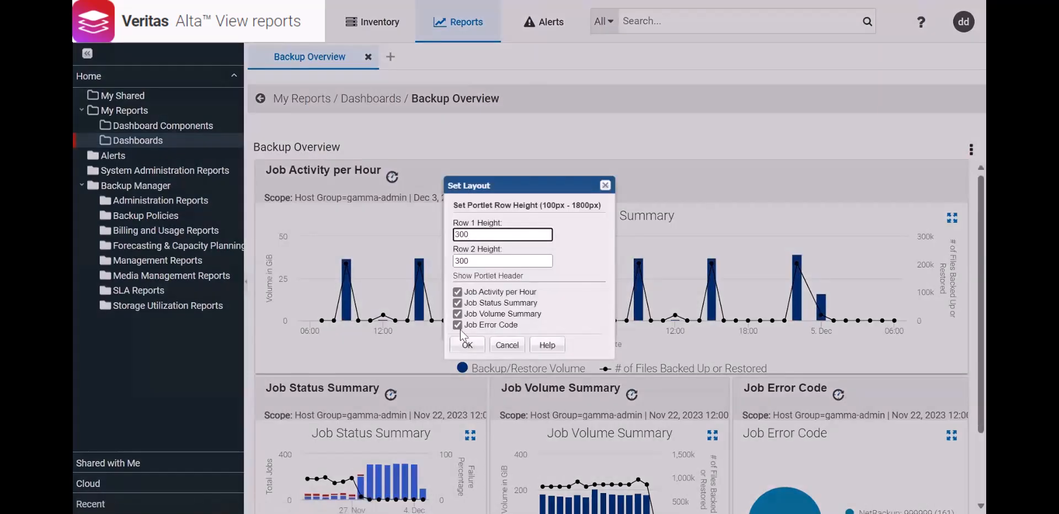
click(461, 227)
drag(461, 232, 454, 235)
text(2)
drag(462, 260, 448, 267)
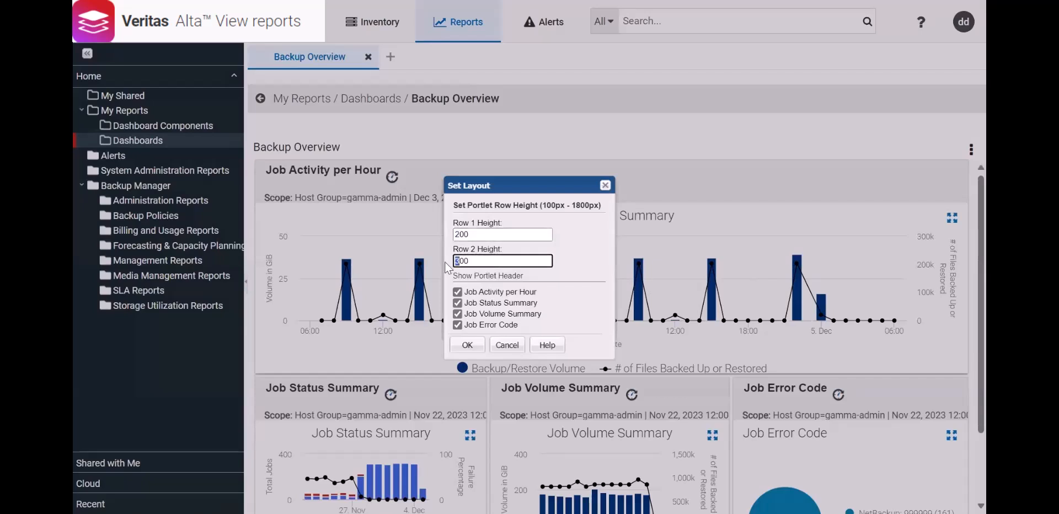
text(4)
Hide the portlet headers of Job Activity per Hour, Job Status Summary, Job Volume Summary and Job Error Code, and apply the layout.
click(458, 292)
click(457, 303)
click(457, 314)
click(457, 325)
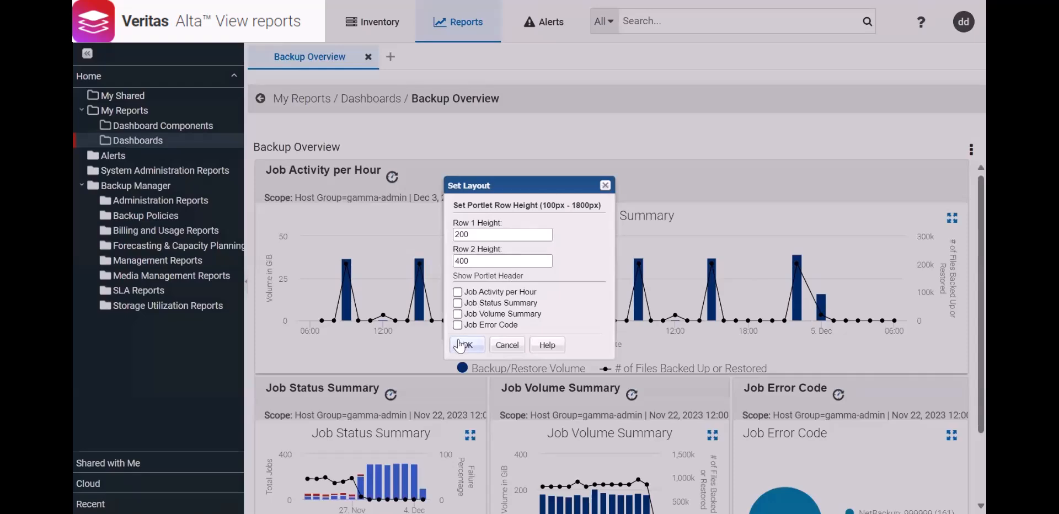
click(467, 345)
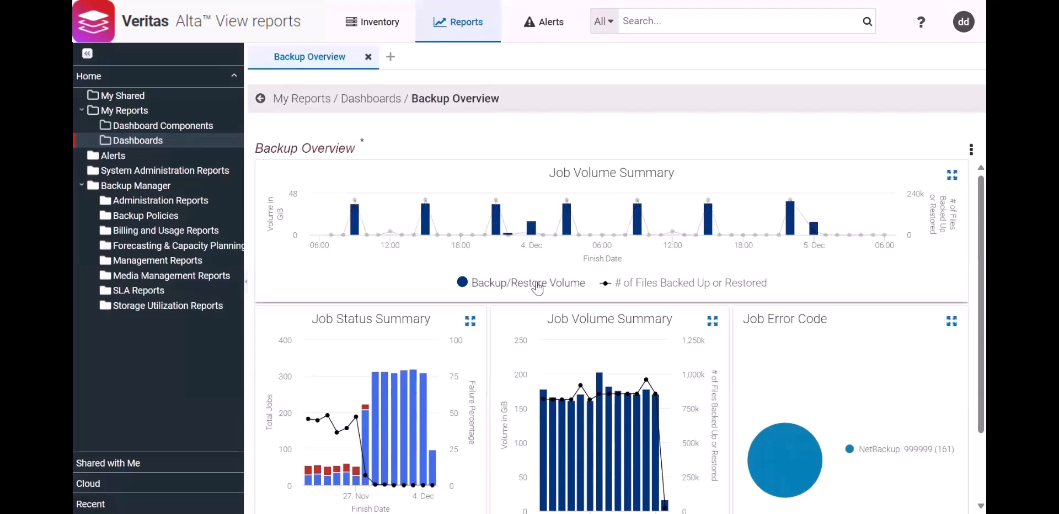
Save the Backup Overview dashboard with its new layout.
right_click(453, 138)
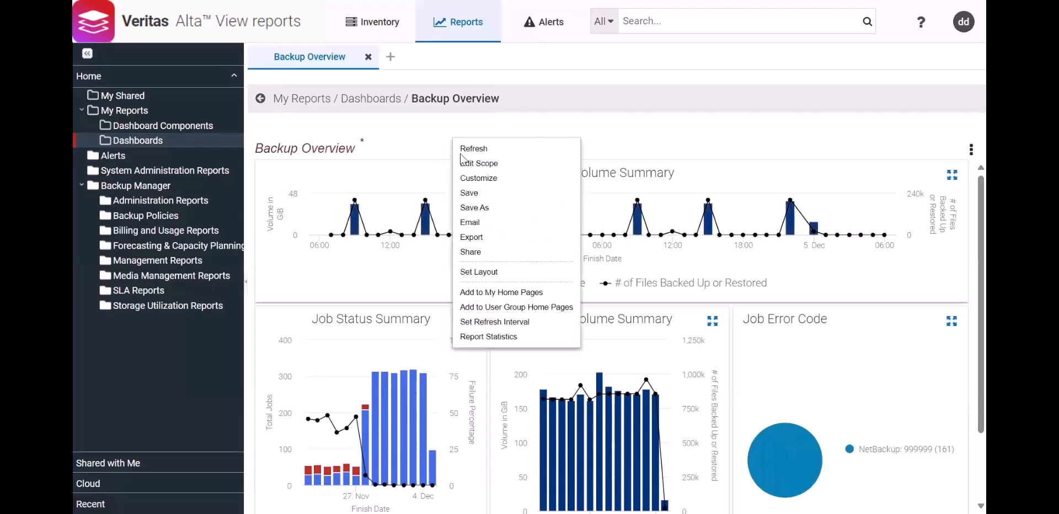
click(466, 195)
click(599, 87)
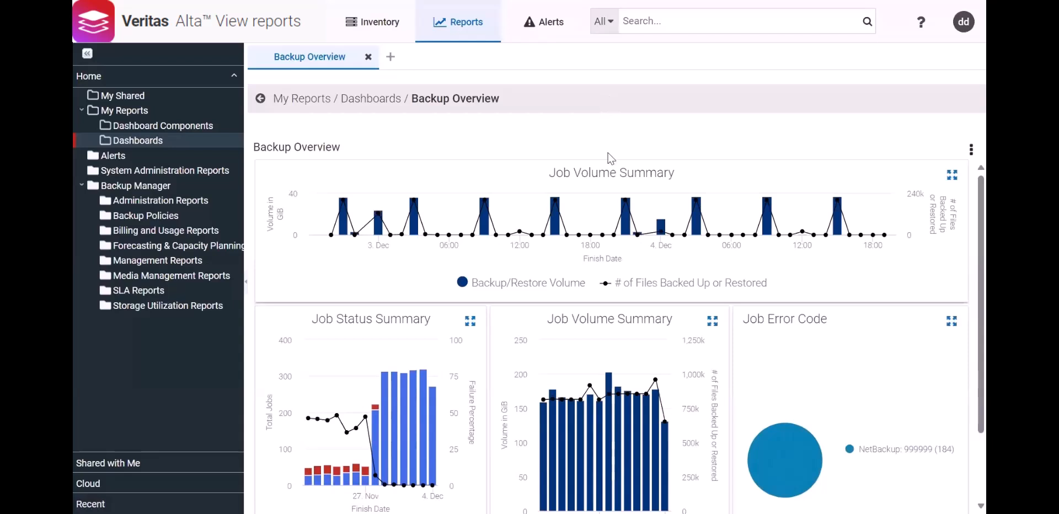
Open the scope settings of the Backup Overview dashboard and remove the gamma-admin host group from the report scope.
right_click(546, 299)
click(556, 323)
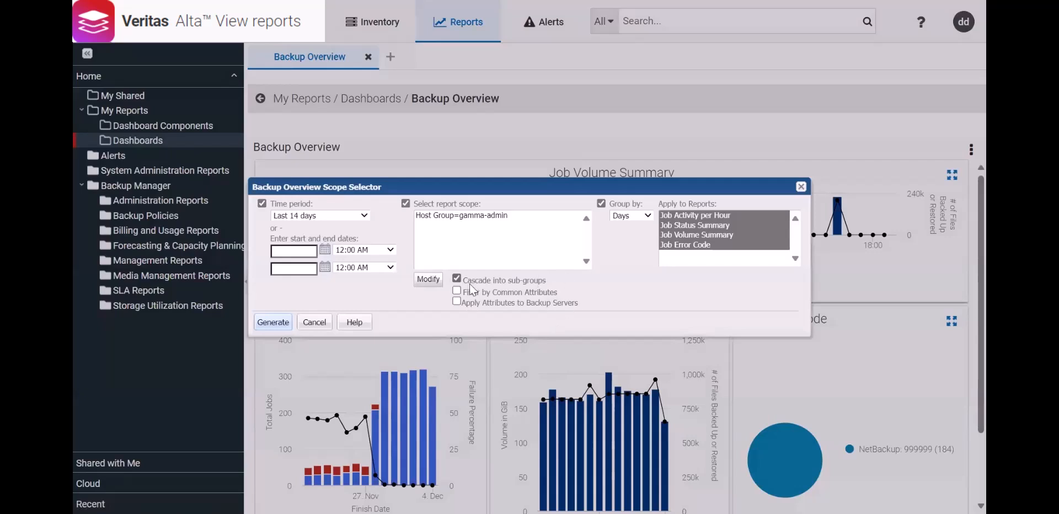
click(435, 283)
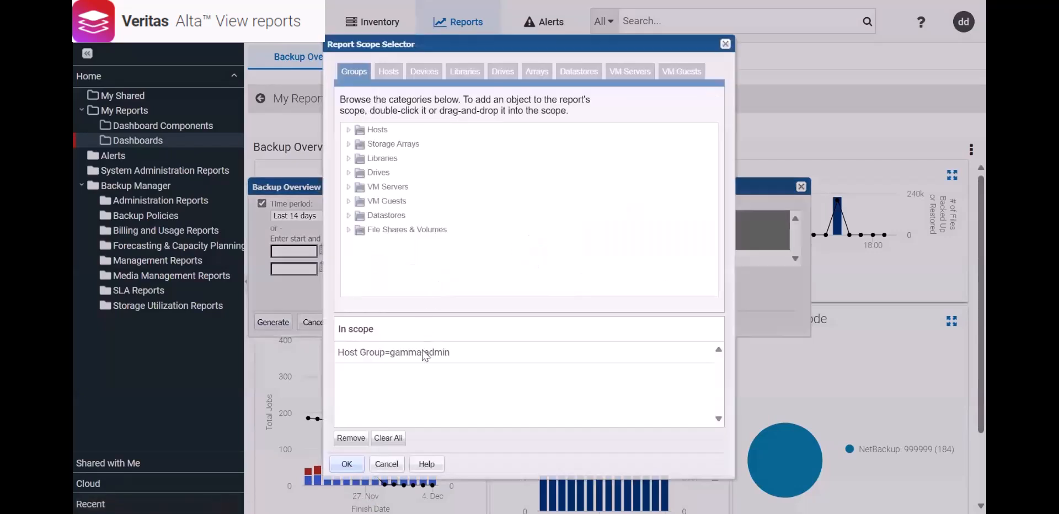
double_click(426, 356)
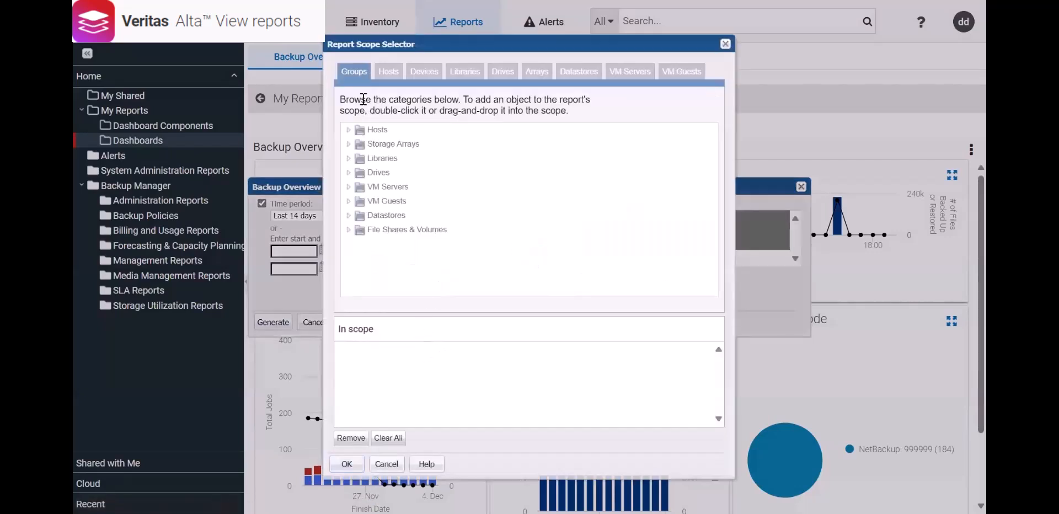
Add the host group gamma-admin/Application/SAP to the scope and generate the dashboard with it applied only to Job Activity per Hour.
click(346, 132)
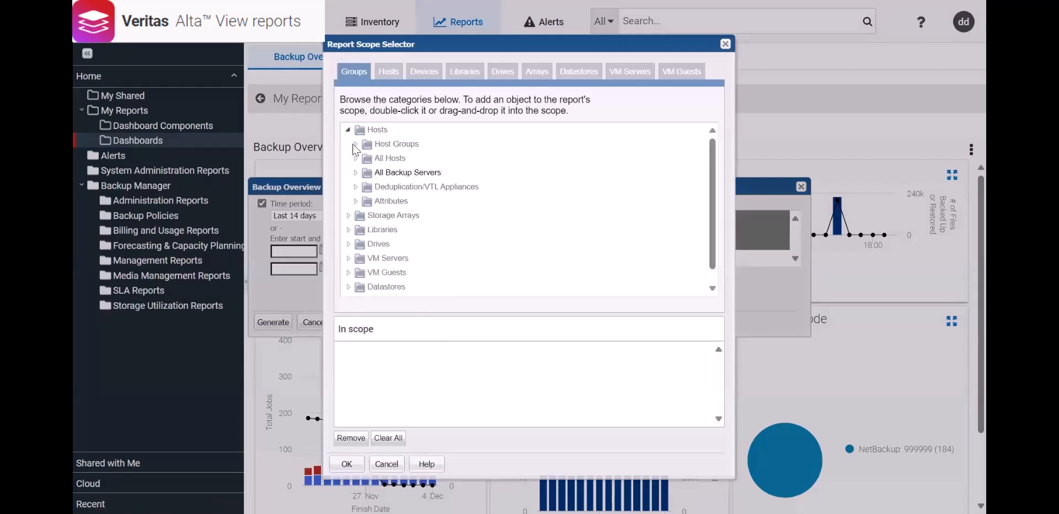
click(353, 143)
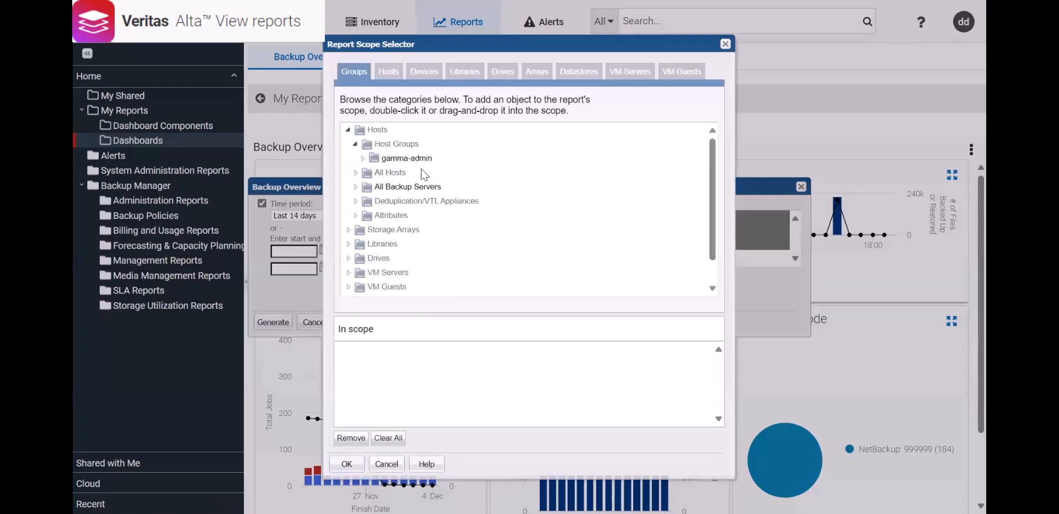
click(363, 157)
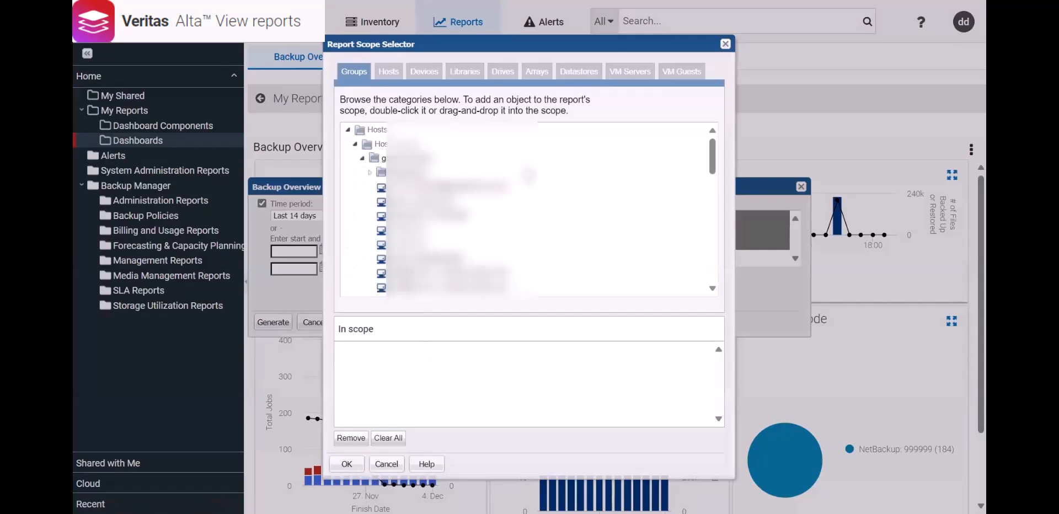
scroll(541, 187, down, 3)
scroll(469, 185, up, 3)
click(379, 173)
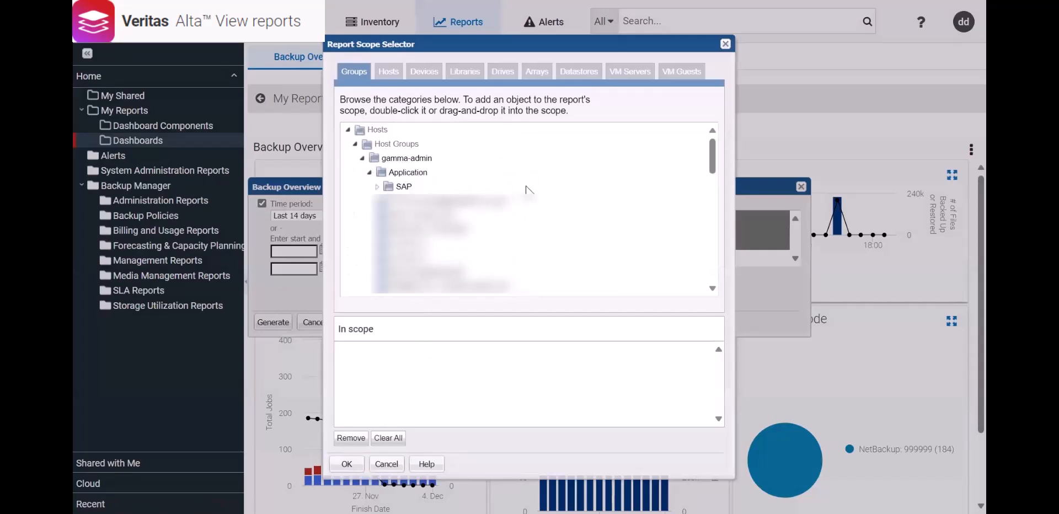
drag(399, 189, 407, 375)
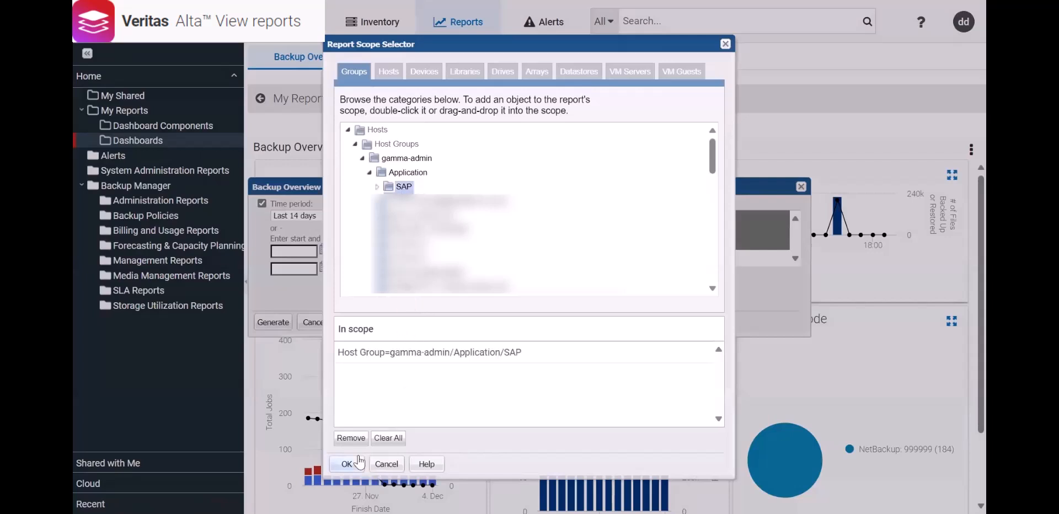
click(348, 464)
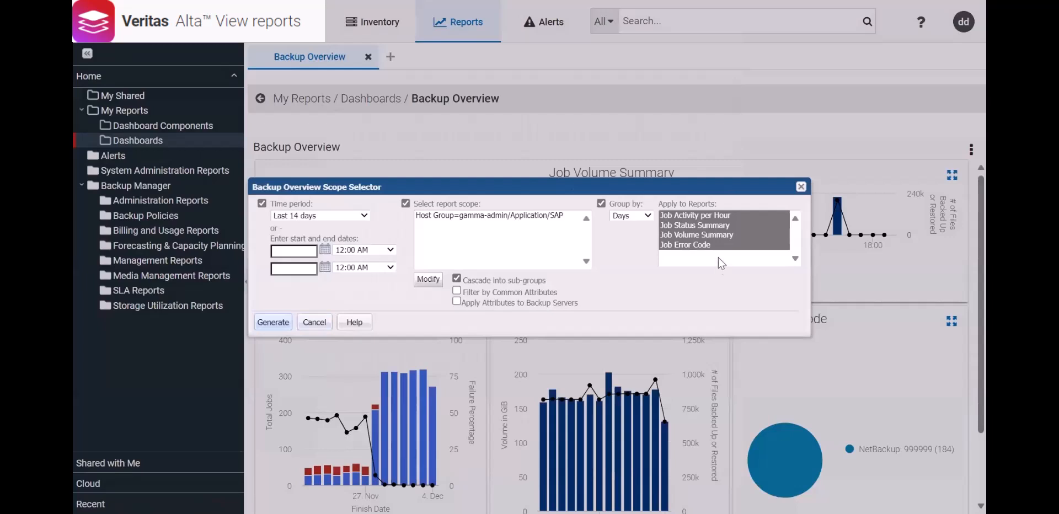
click(705, 219)
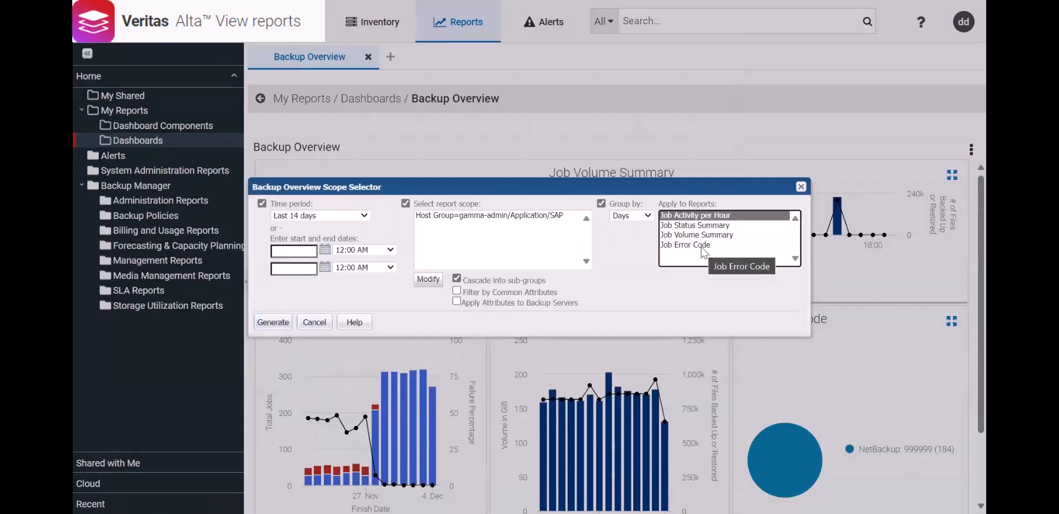
click(273, 321)
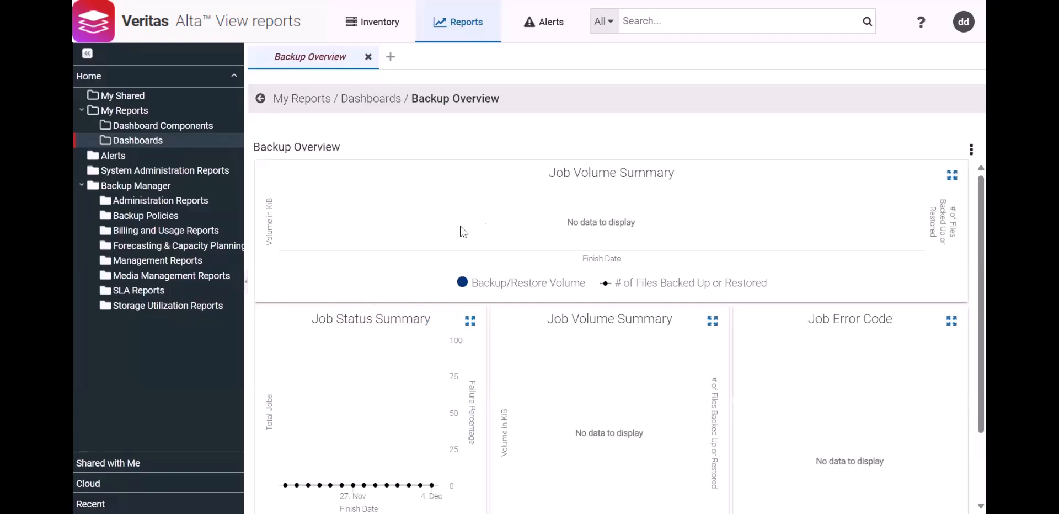
Replace the dashboard's SAP scope with the gamma-admin host group and regenerate the dashboard.
right_click(478, 221)
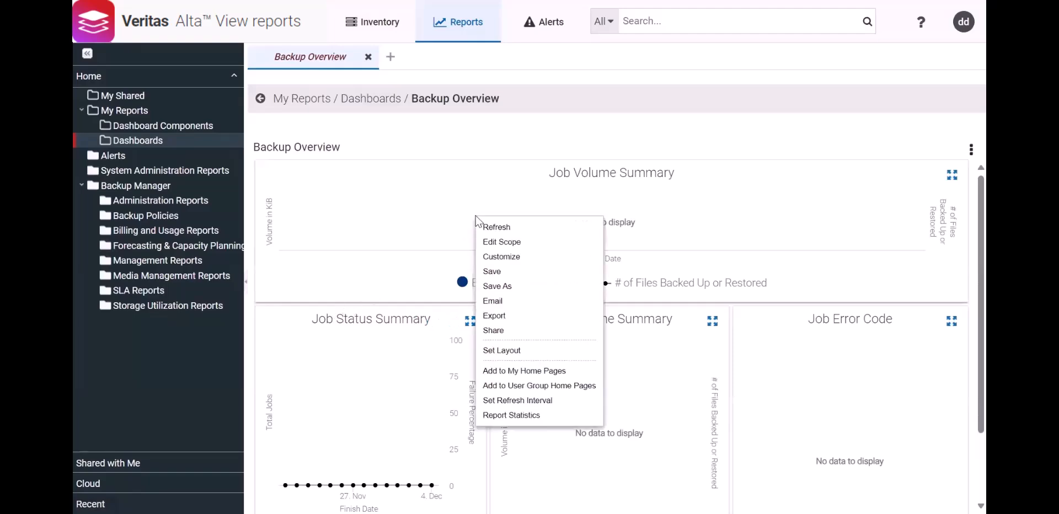
click(491, 246)
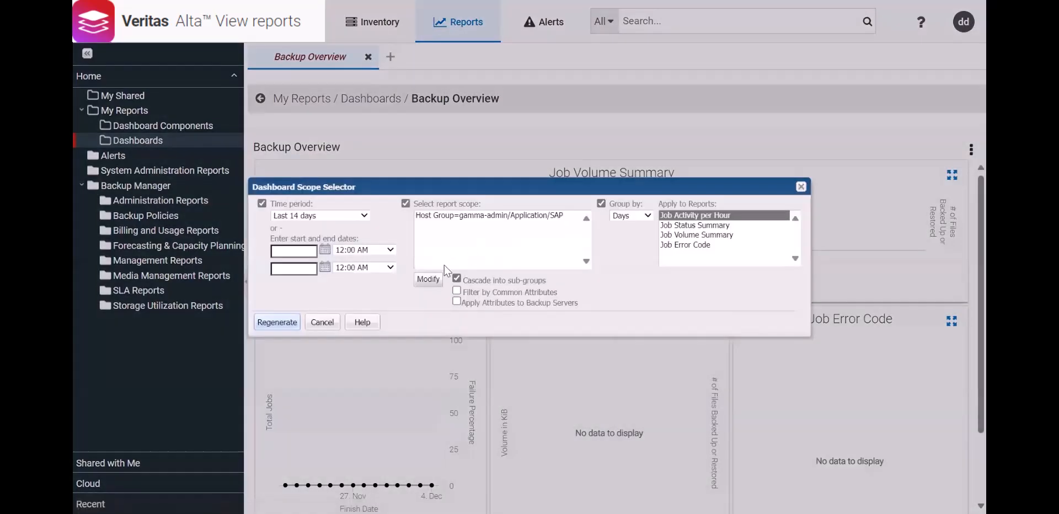
click(434, 282)
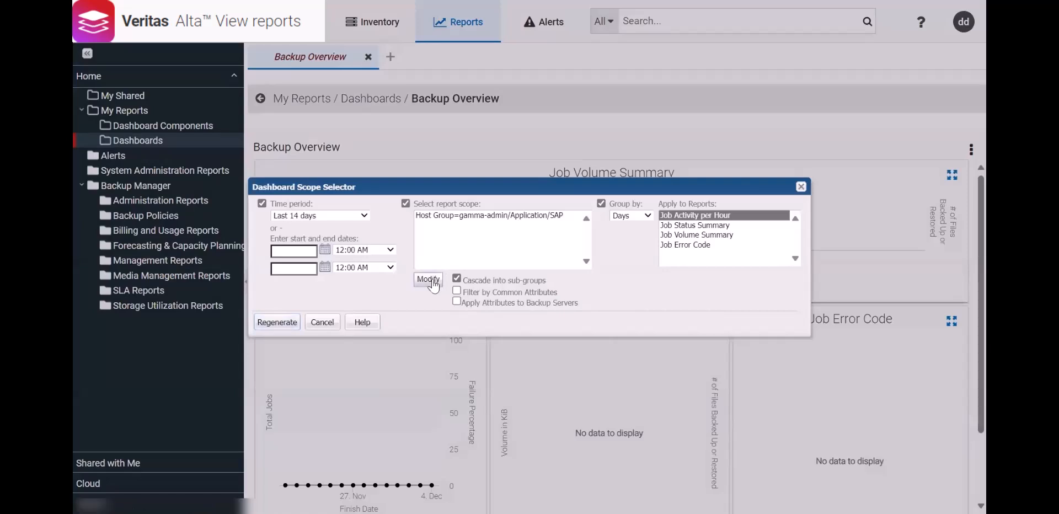
double_click(425, 354)
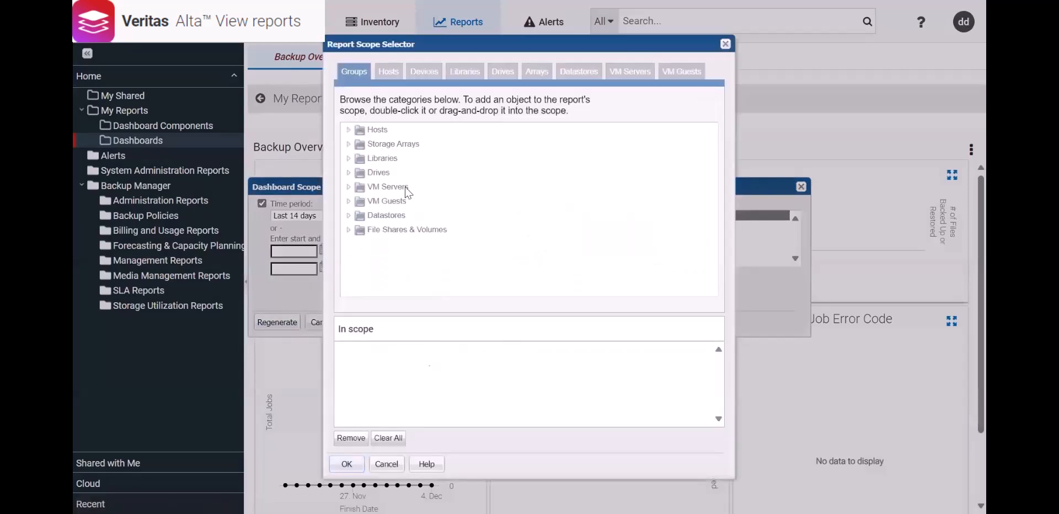
click(357, 133)
click(356, 144)
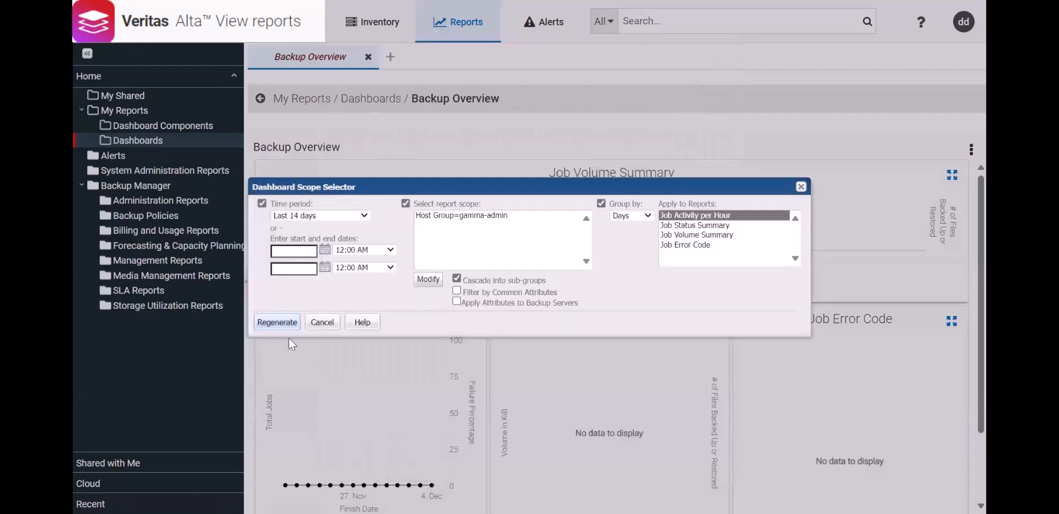
click(278, 322)
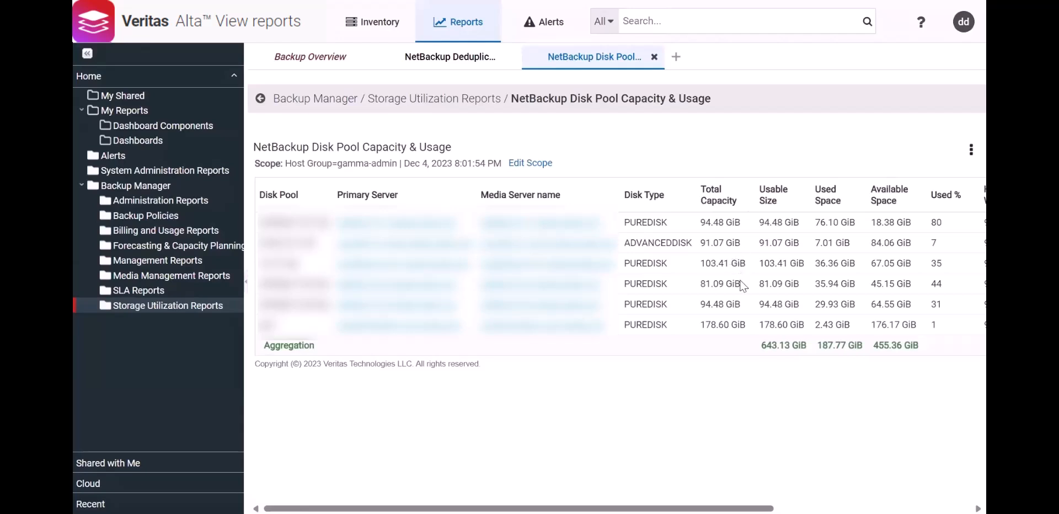
Sort the NetBackup Disk Pool Capacity & Usage report by Used % in descending order and open the Storage Utilization Reports list.
click(943, 197)
click(942, 197)
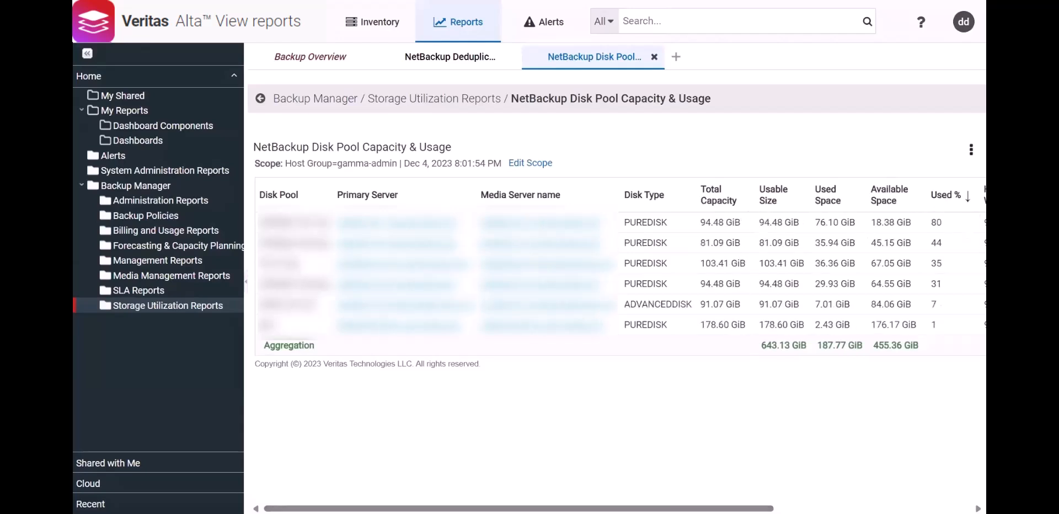
click(168, 305)
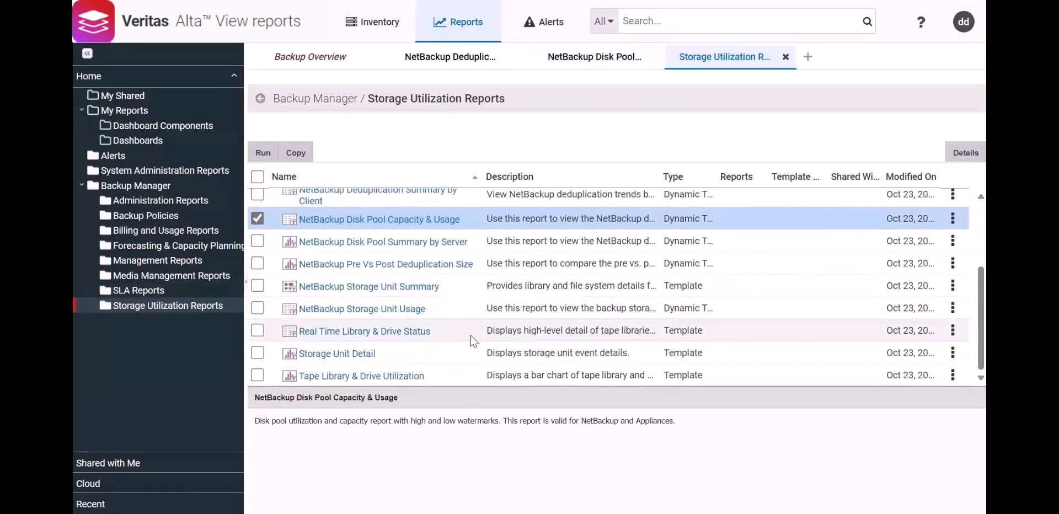
scroll(473, 341, up, 3)
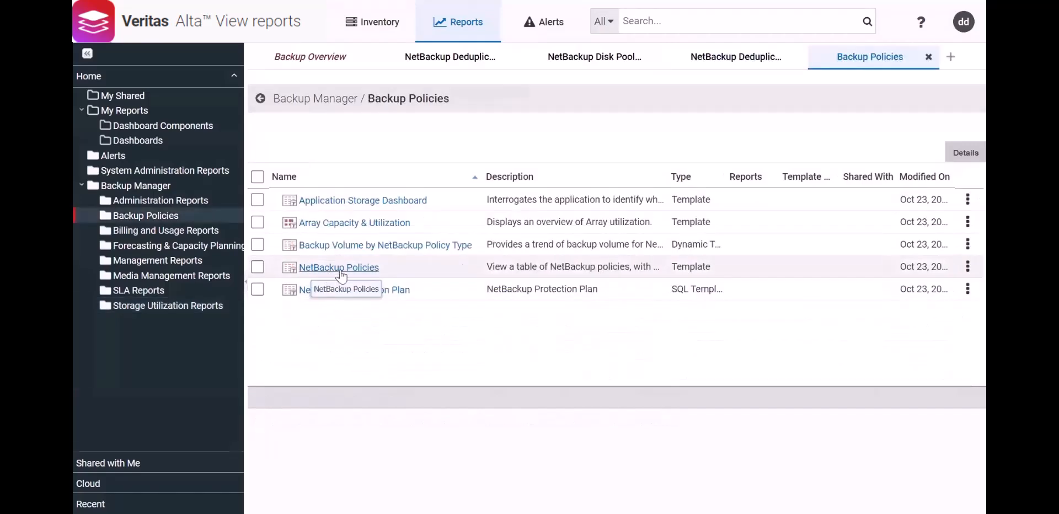
Run the NetBackup Policies report for the gamma-admin host group and open the details of the Oracle_DB_BK_POL1 policy.
click(341, 270)
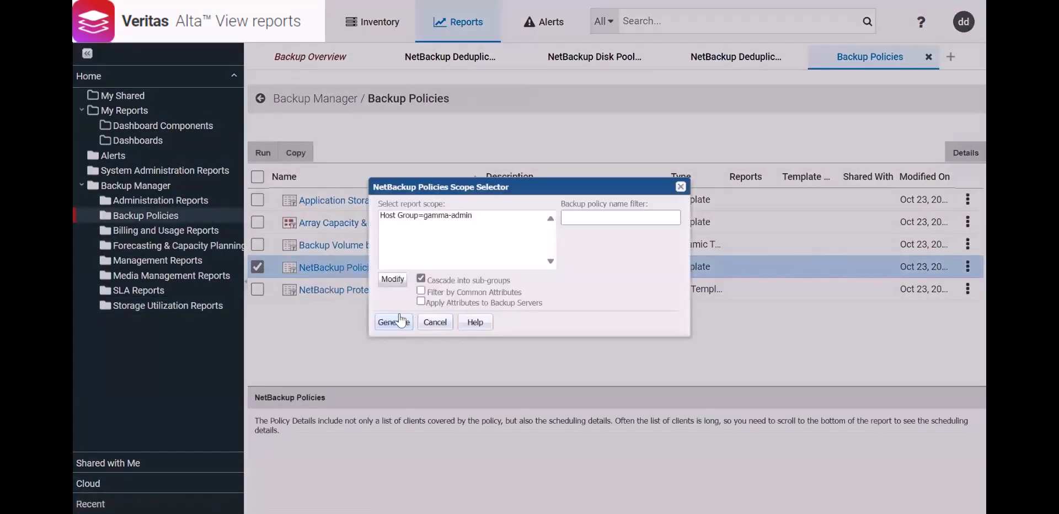
click(401, 321)
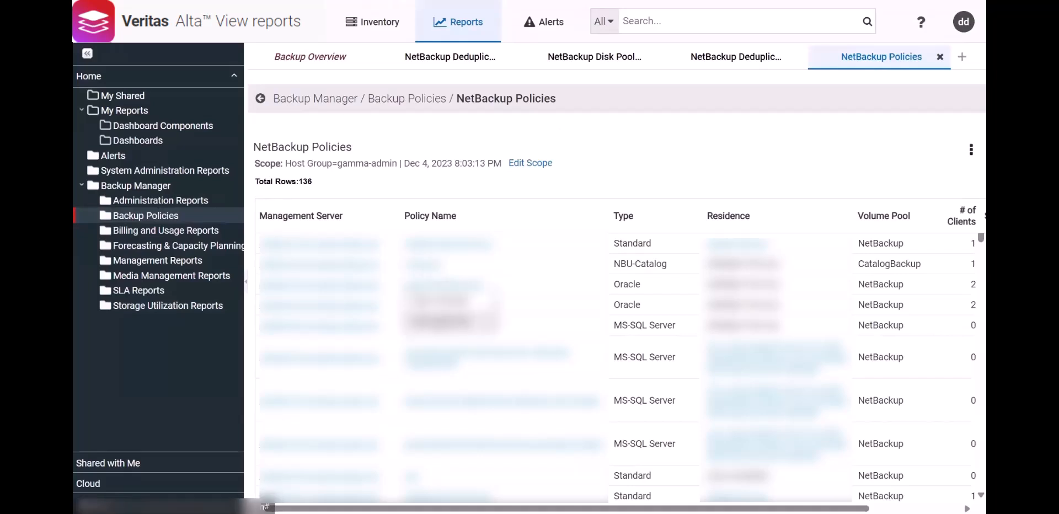
click(442, 324)
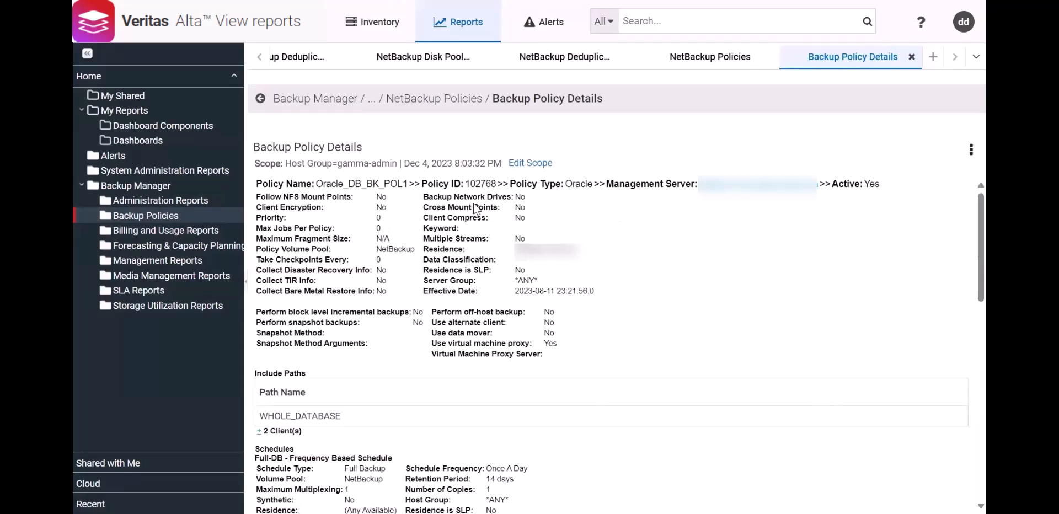
Examine the Oracle policy's attributes, include paths and schedules, expanding its client list.
drag(448, 197, 458, 197)
drag(439, 250, 479, 252)
drag(452, 293, 473, 300)
scroll(458, 356, down, 2)
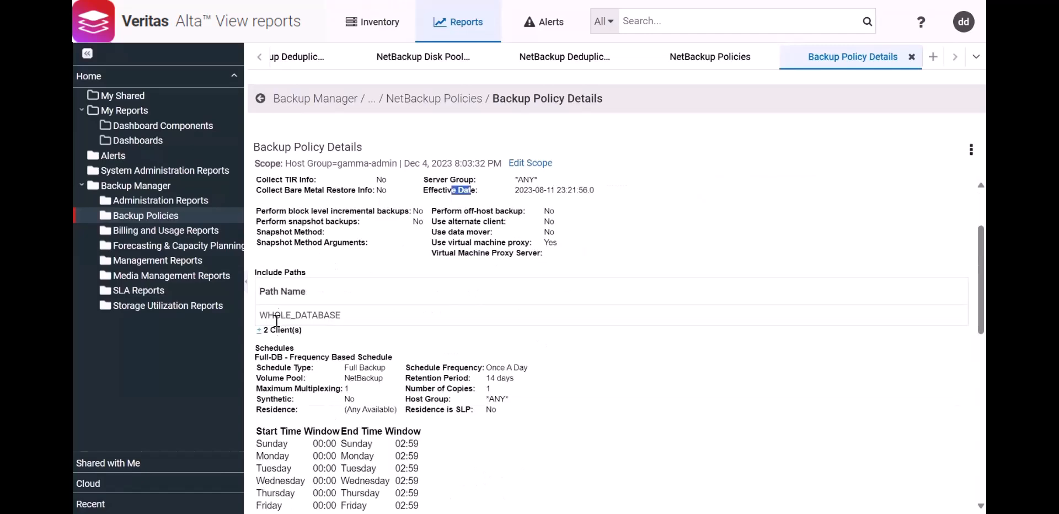
drag(274, 316, 348, 323)
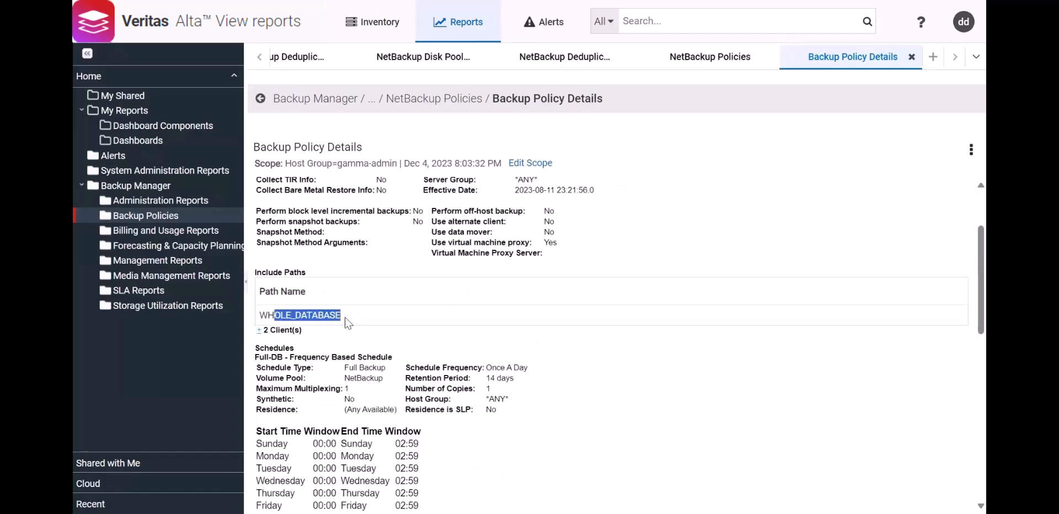
click(258, 333)
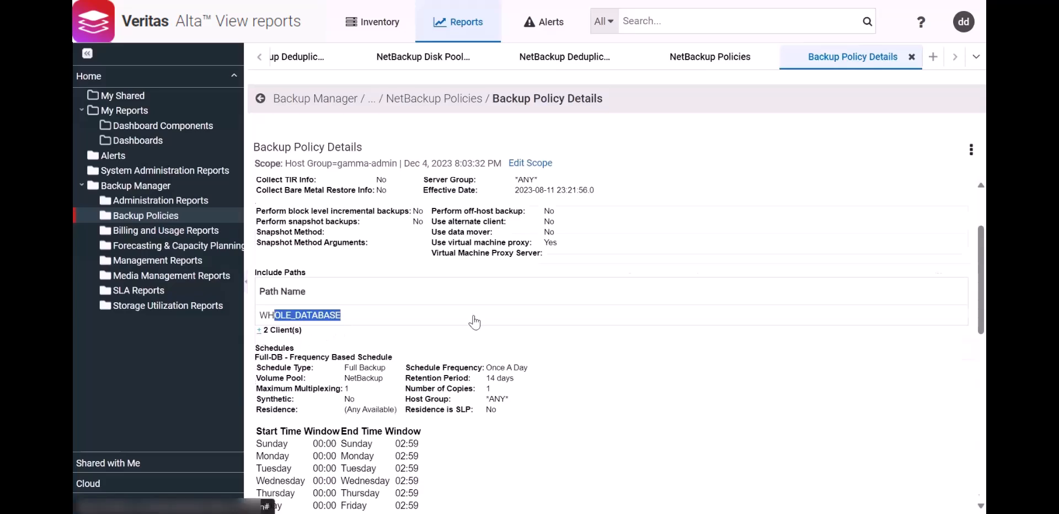
scroll(473, 320, down, 2)
scroll(562, 426, down, 2)
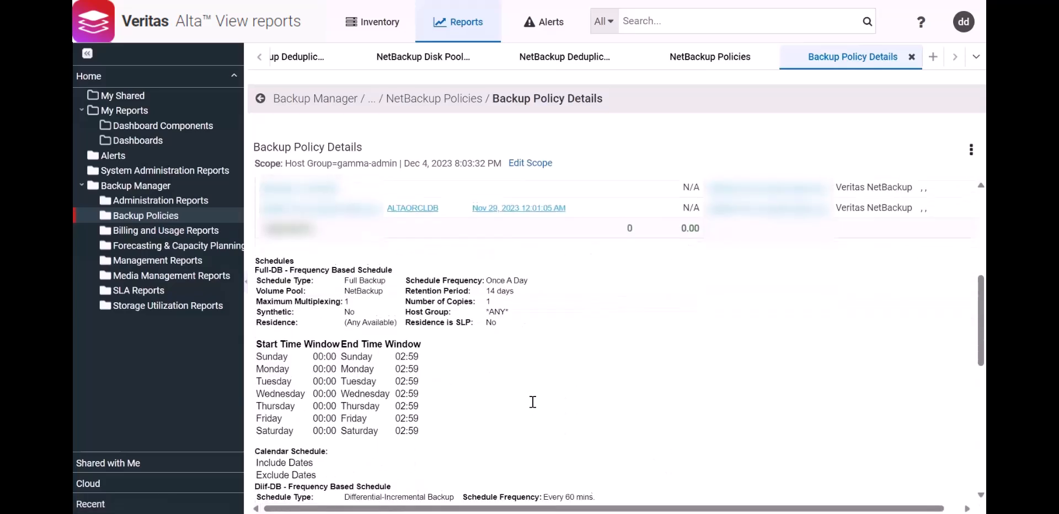
scroll(658, 335, down, 1)
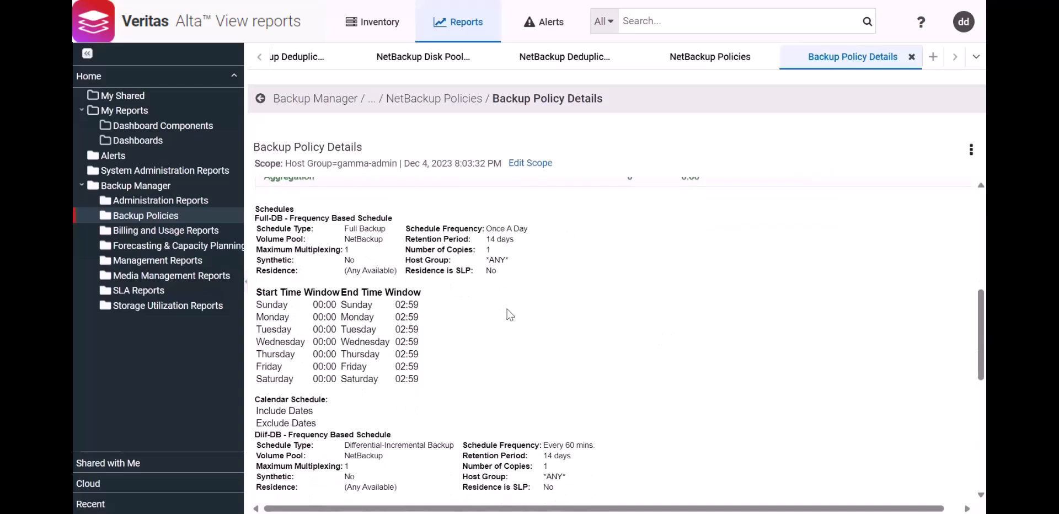
Review the retention, frequency and time windows of the Oracle policy's Full-DB, differential and archive schedules.
drag(333, 218, 367, 218)
mouse_move(505, 229)
mouse_down()
mouse_move(537, 232)
mouse_move(496, 239)
mouse_move(506, 239)
mouse_up()
scroll(630, 344, down, 5)
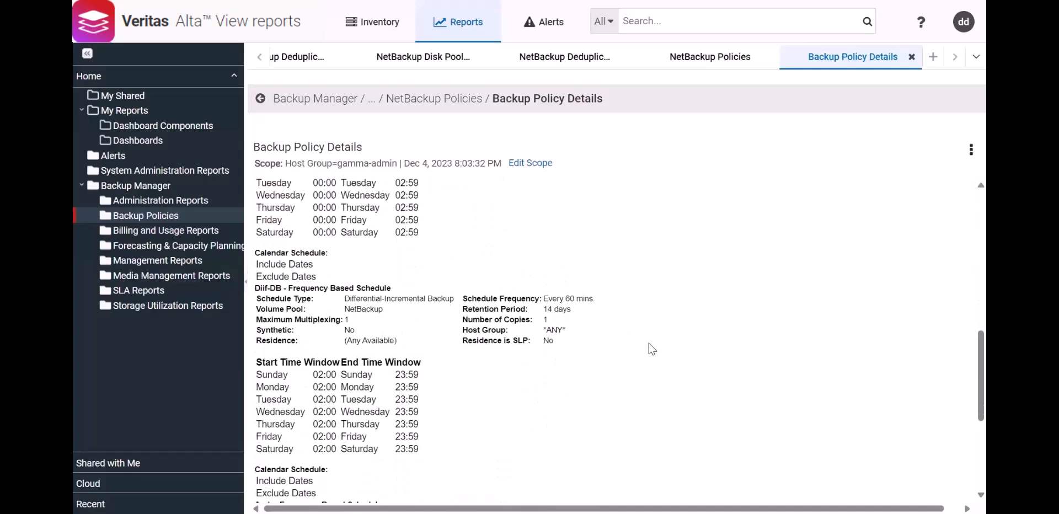
scroll(652, 349, down, 8)
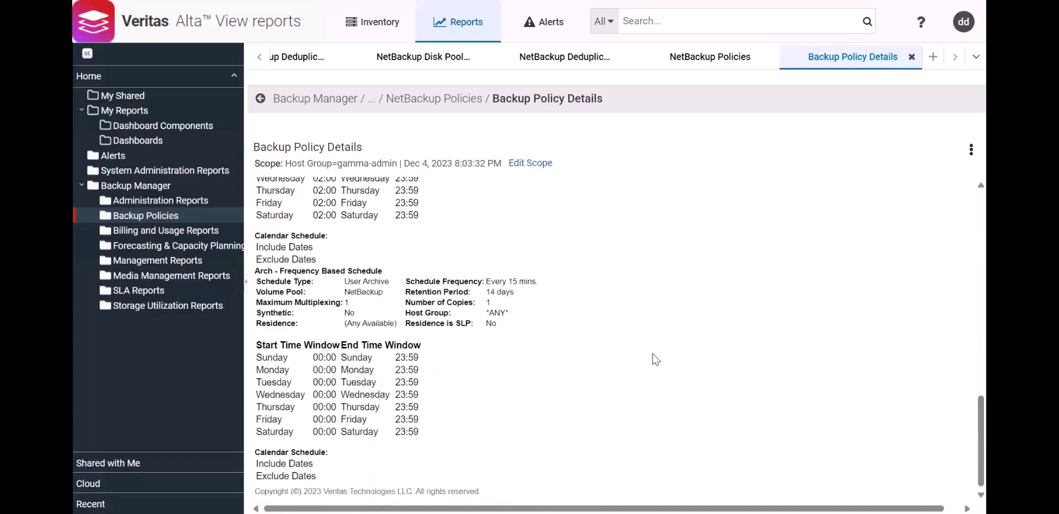
scroll(657, 358, up, 15)
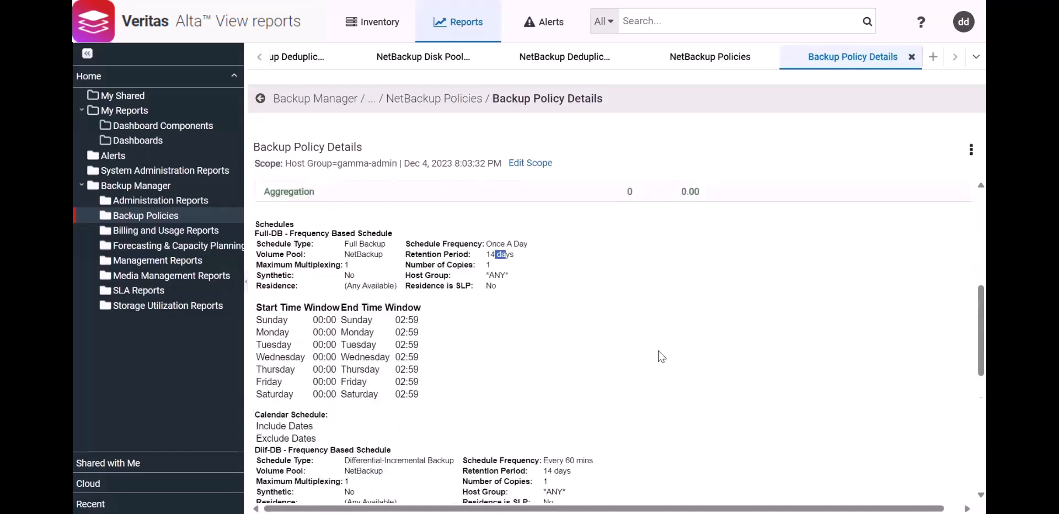
Return to the NetBackup Policies report and open the details of the NBU-Catalog type policy CATALOG.
click(715, 57)
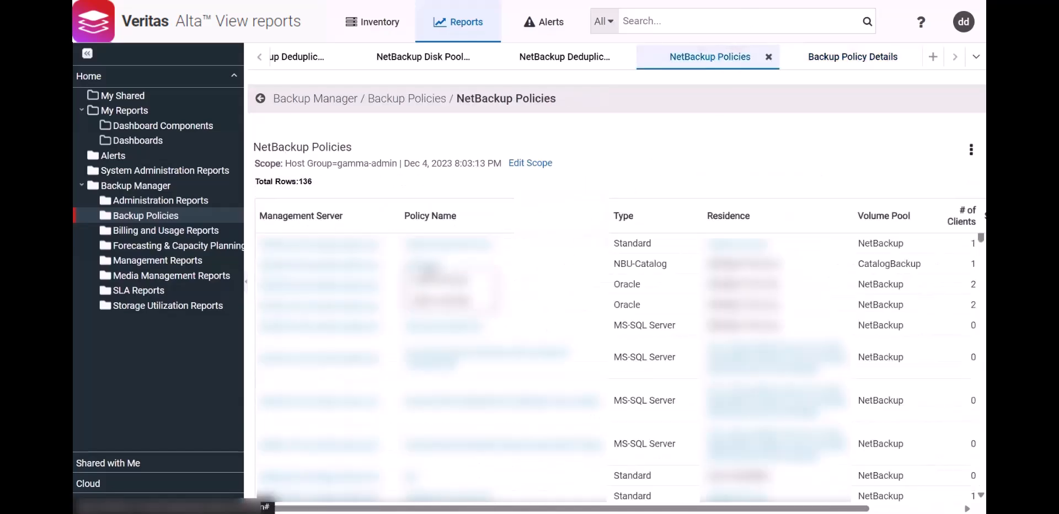
click(425, 265)
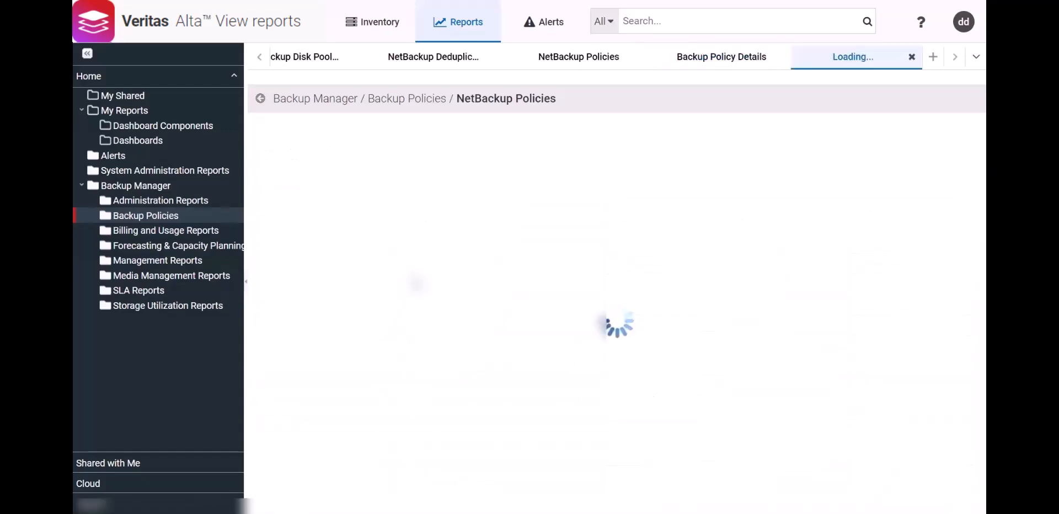
drag(507, 317, 532, 317)
click(500, 328)
scroll(600, 336, up, 3)
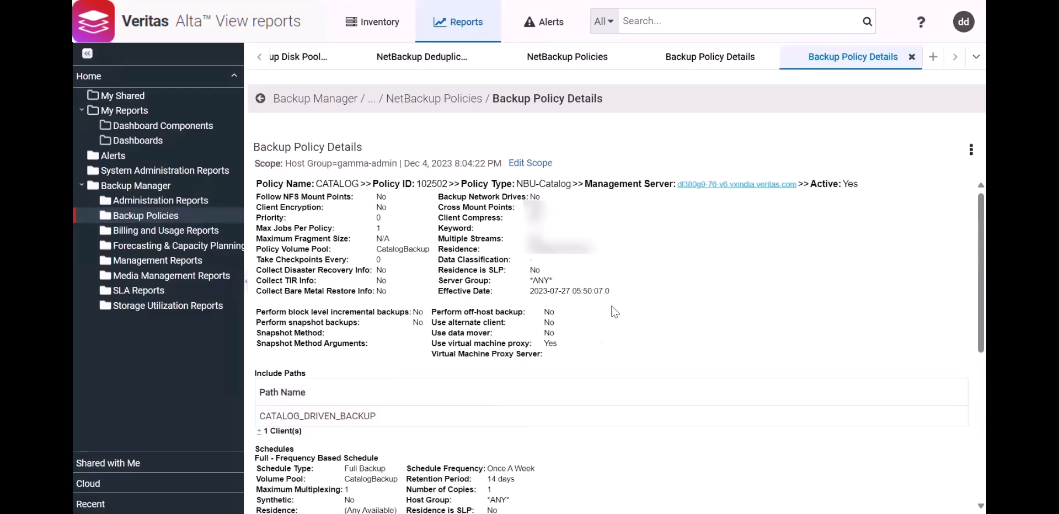
Run the Billing & Chargeback Summary report for the gamma-admin host group over the last 14 days and review the GB usage costs.
click(155, 233)
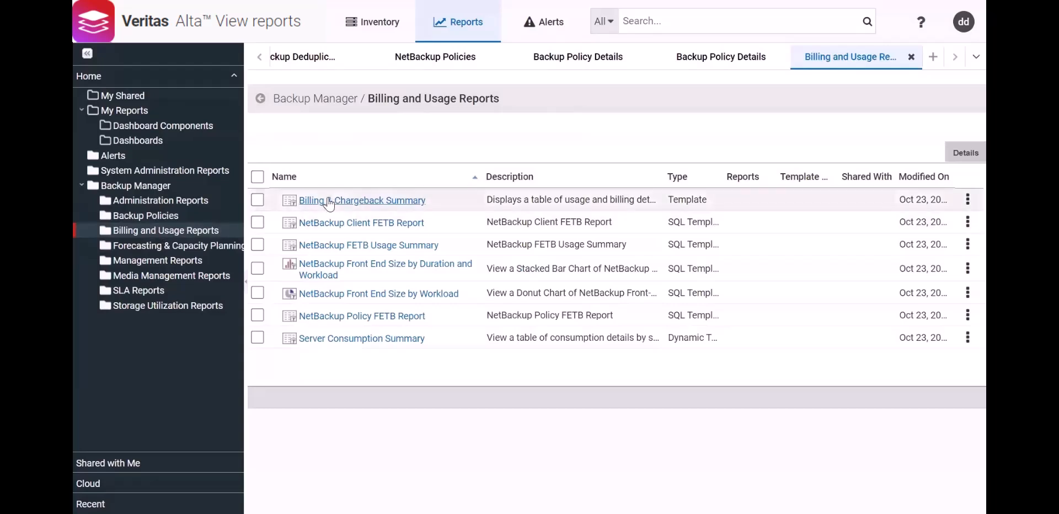
click(407, 205)
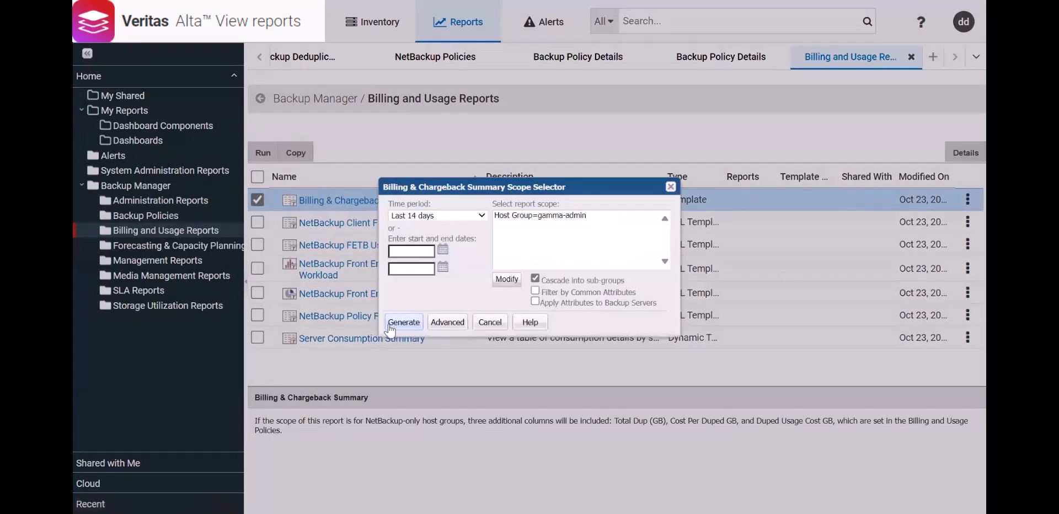
click(392, 322)
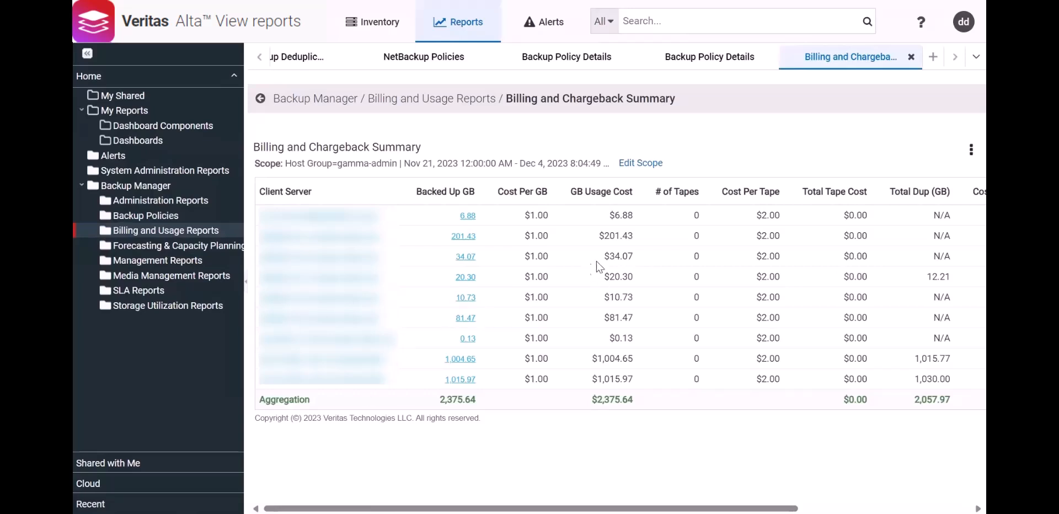
drag(606, 236, 617, 237)
click(534, 324)
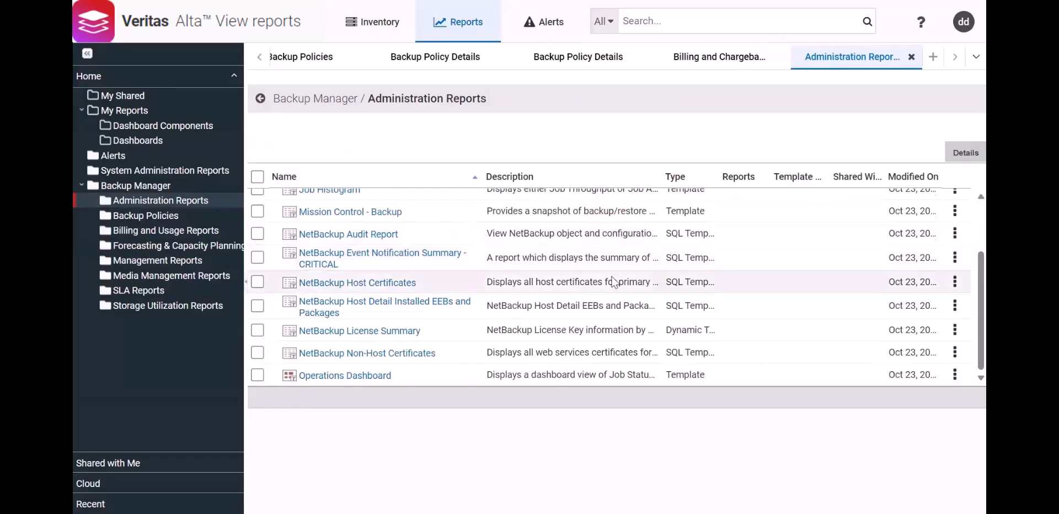
Open the NetBackup Audit Report from the Administration Reports and set its time period to Last 7 days.
scroll(614, 282, up, 1)
click(544, 263)
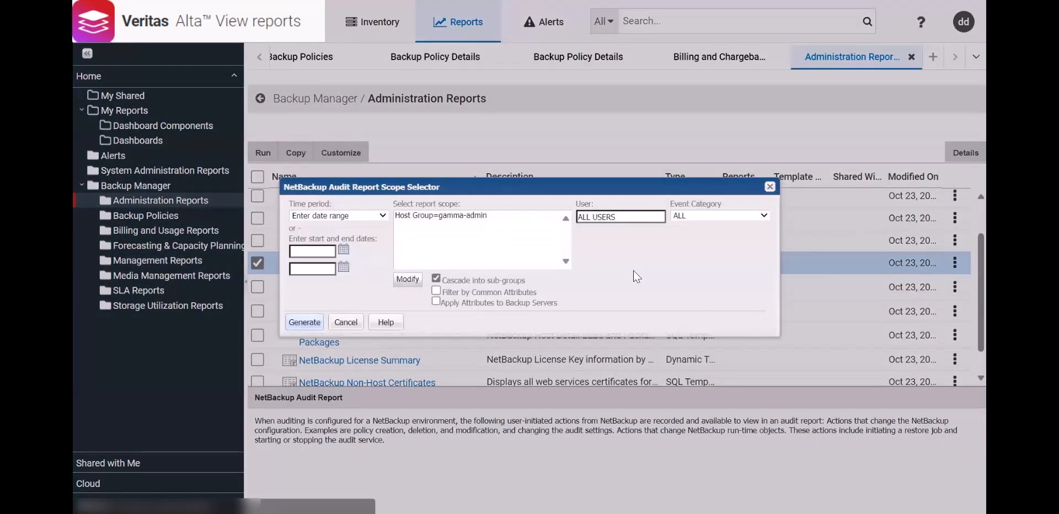
click(369, 216)
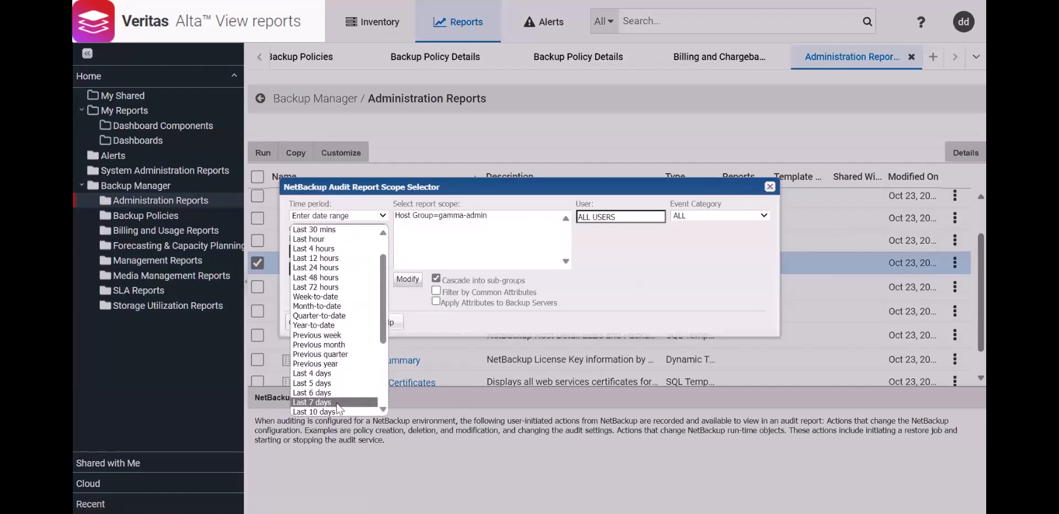
click(336, 403)
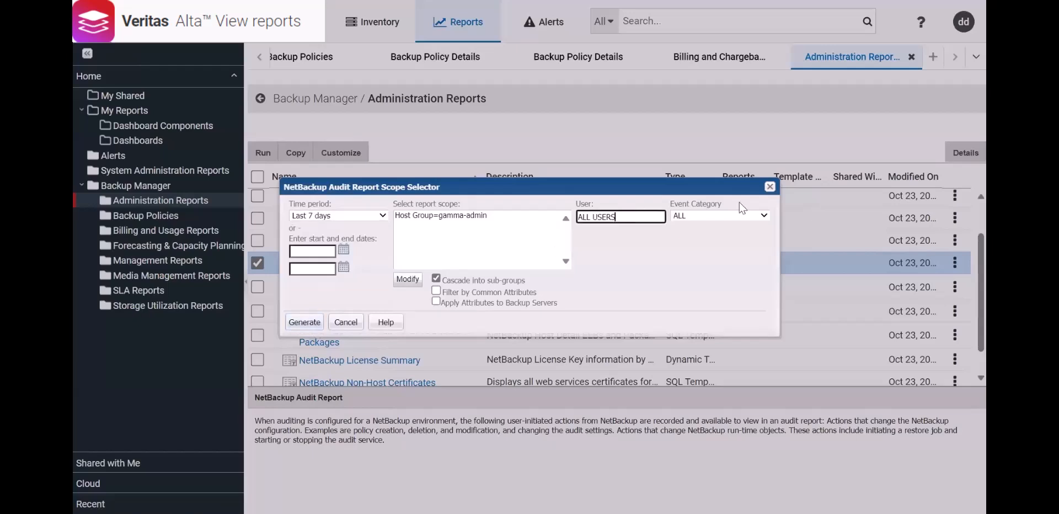
click(742, 220)
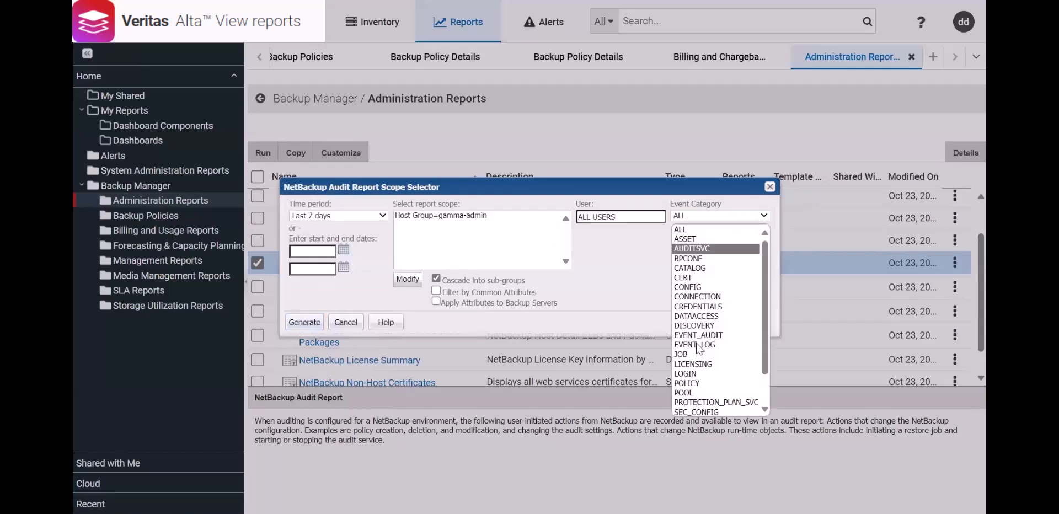
click(693, 384)
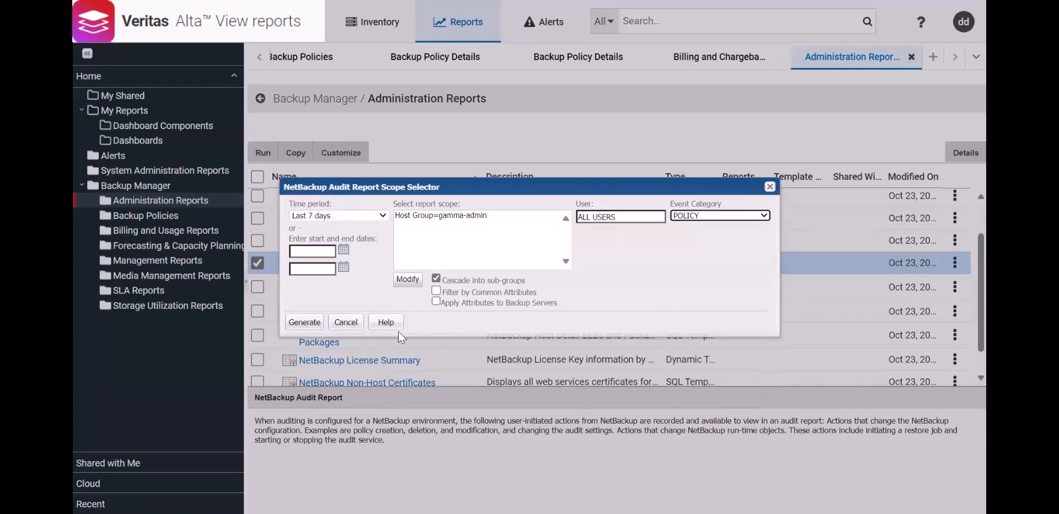
click(705, 221)
click(690, 228)
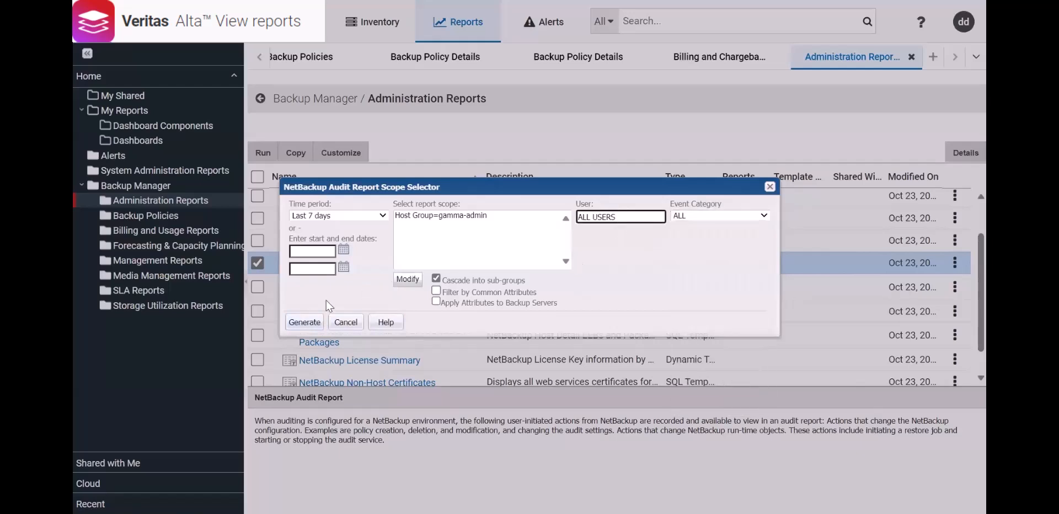
Generate the NetBackup Audit Report for all users and event categories, and review the first entry's server name and description.
click(308, 323)
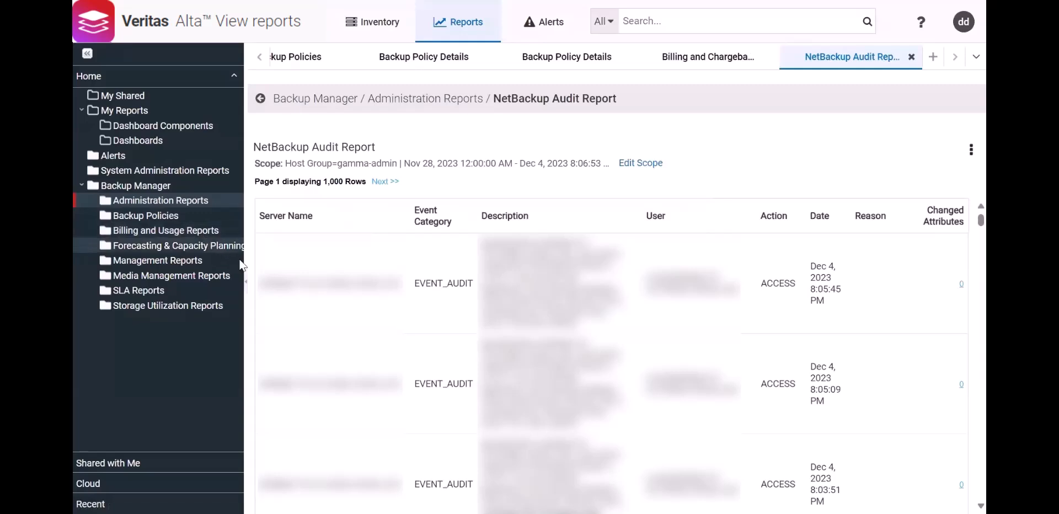
drag(287, 283, 361, 283)
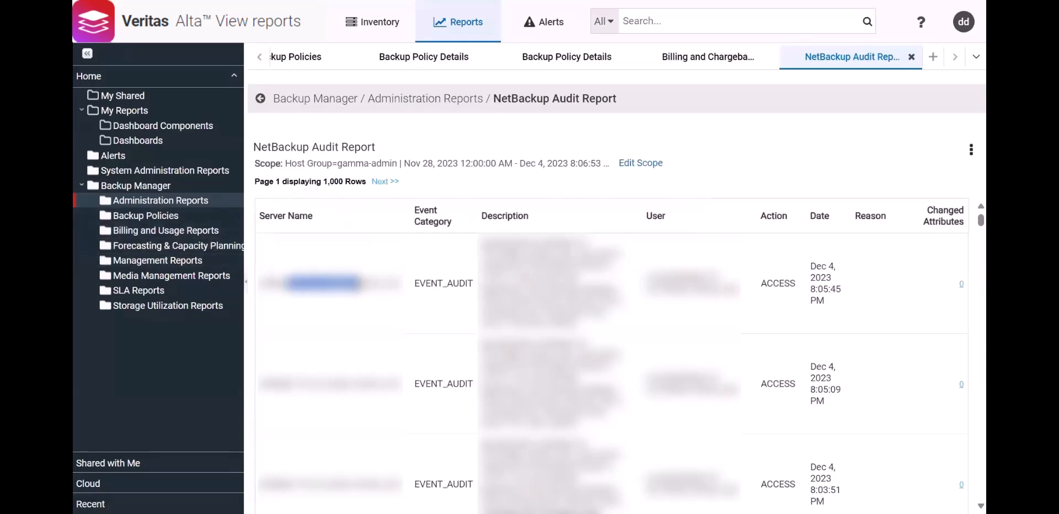
click(416, 315)
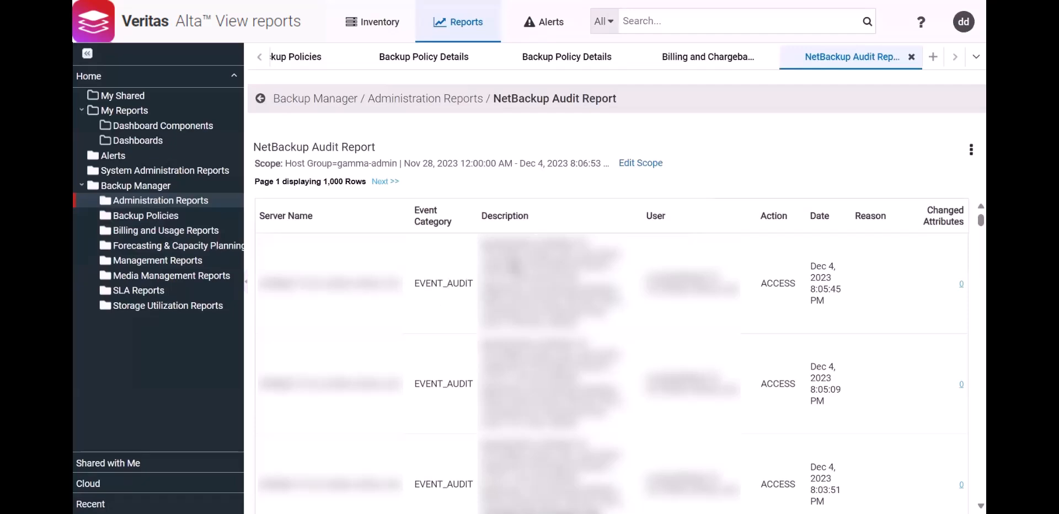
drag(514, 268, 529, 301)
click(532, 305)
Open the changed attributes of the LOGIN audit event from Dec 4, 2023 3:05:20 PM and review the access details.
scroll(927, 271, down, 1)
scroll(924, 279, down, 1)
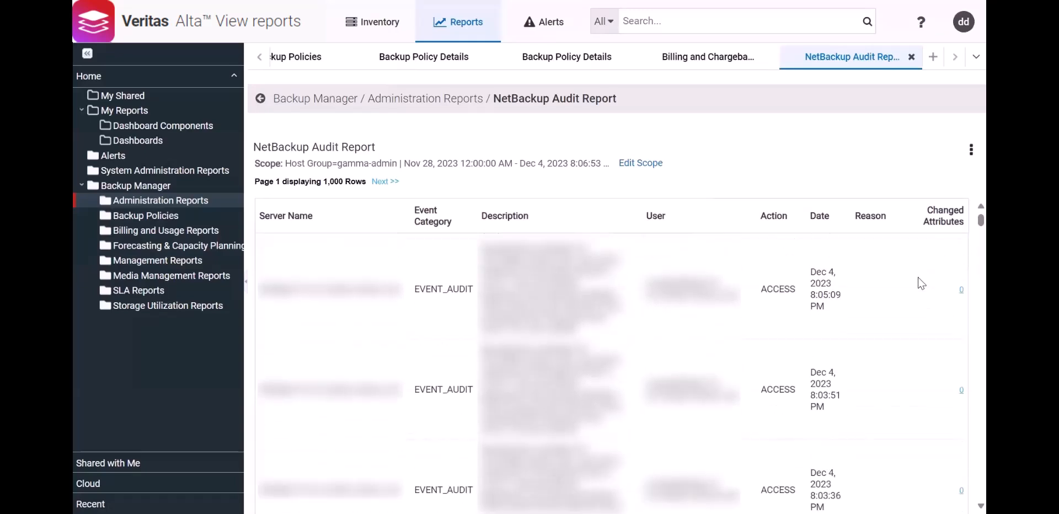
scroll(916, 287, down, 5)
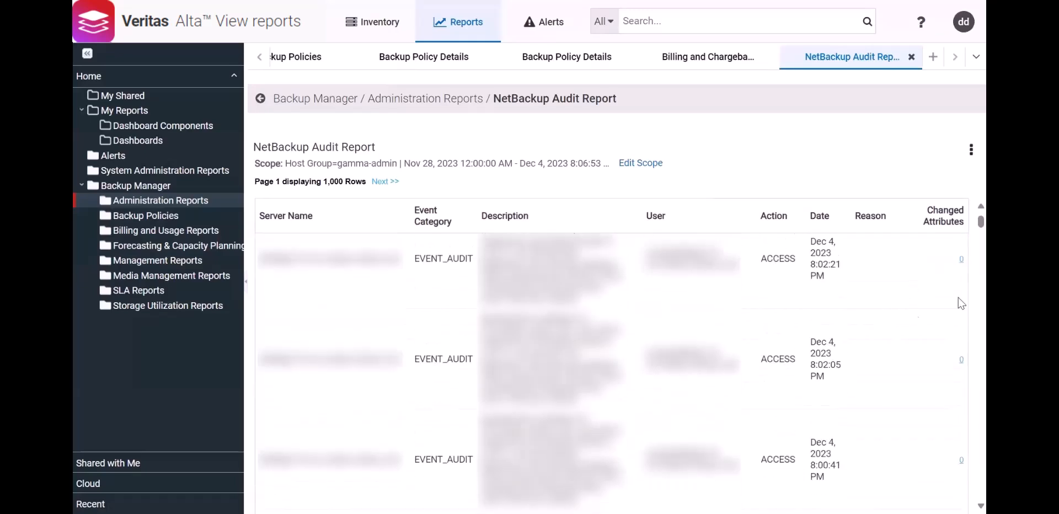
scroll(967, 228, down, 15)
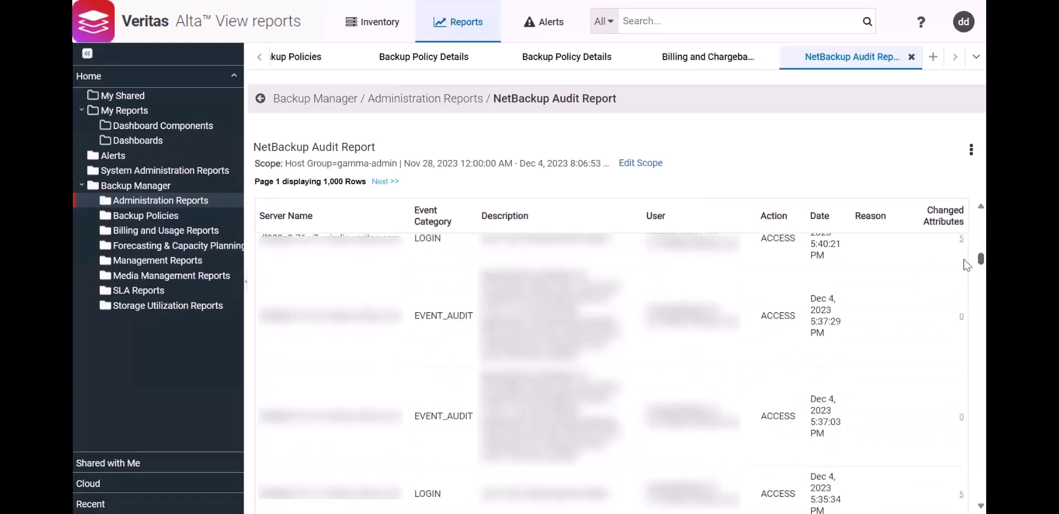
scroll(967, 304, down, 10)
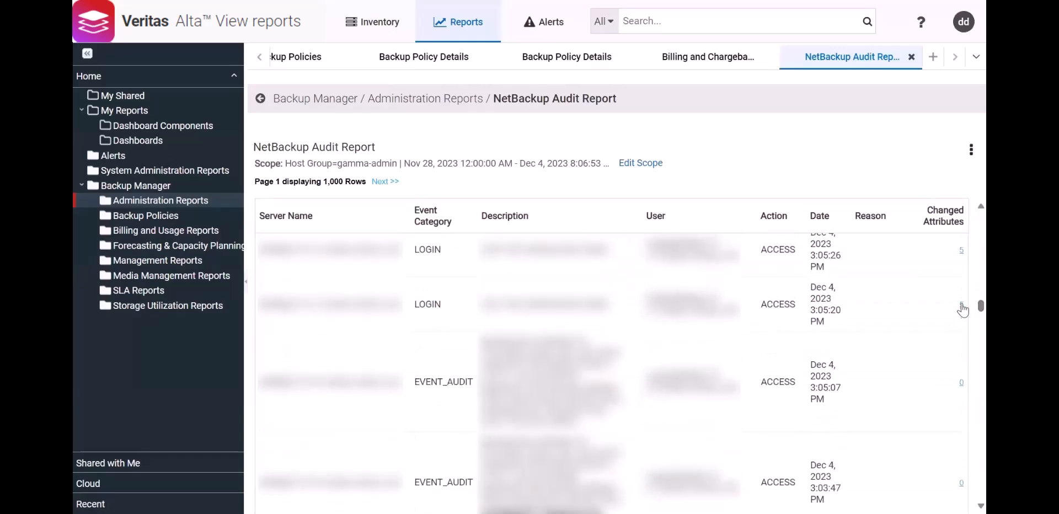
drag(499, 305, 590, 305)
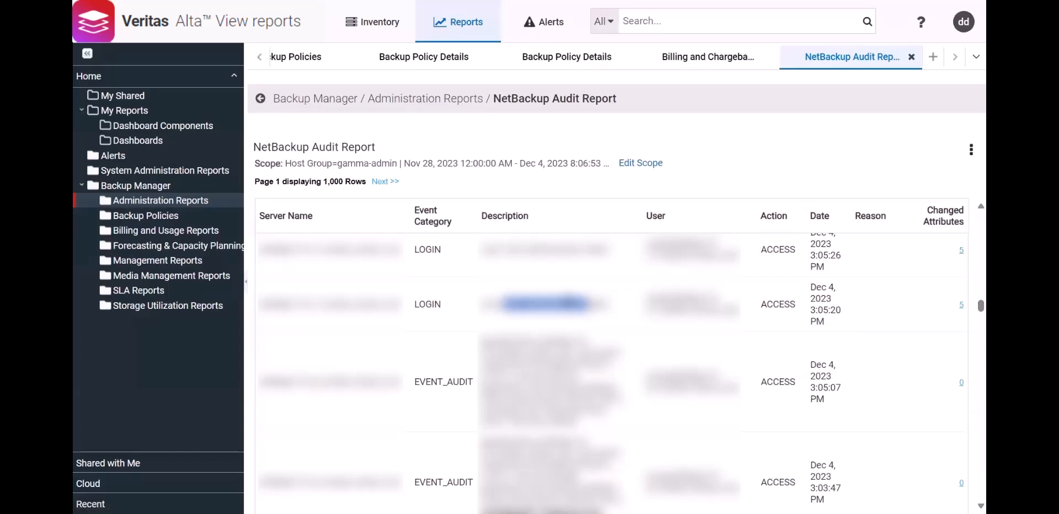
click(569, 300)
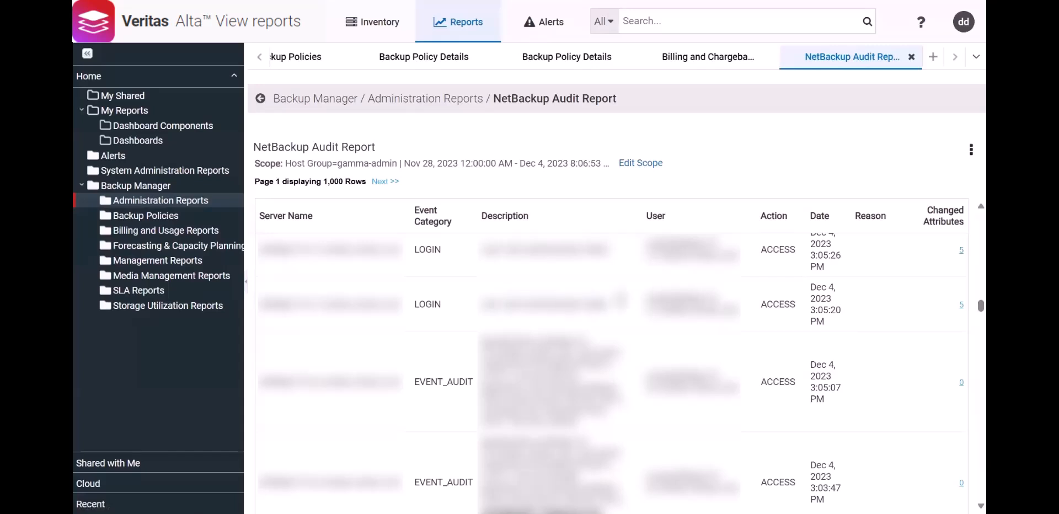
click(962, 305)
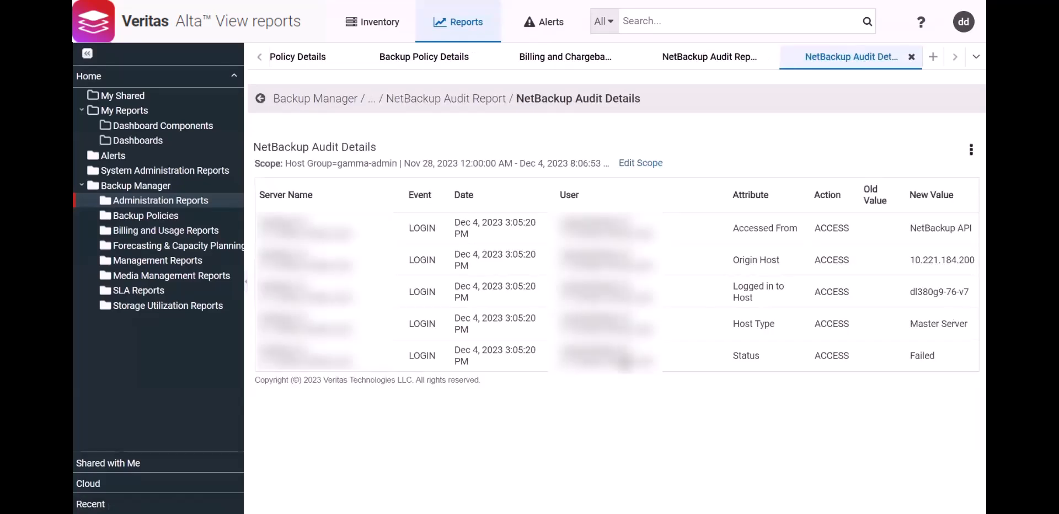
drag(748, 227, 790, 228)
drag(735, 259, 751, 285)
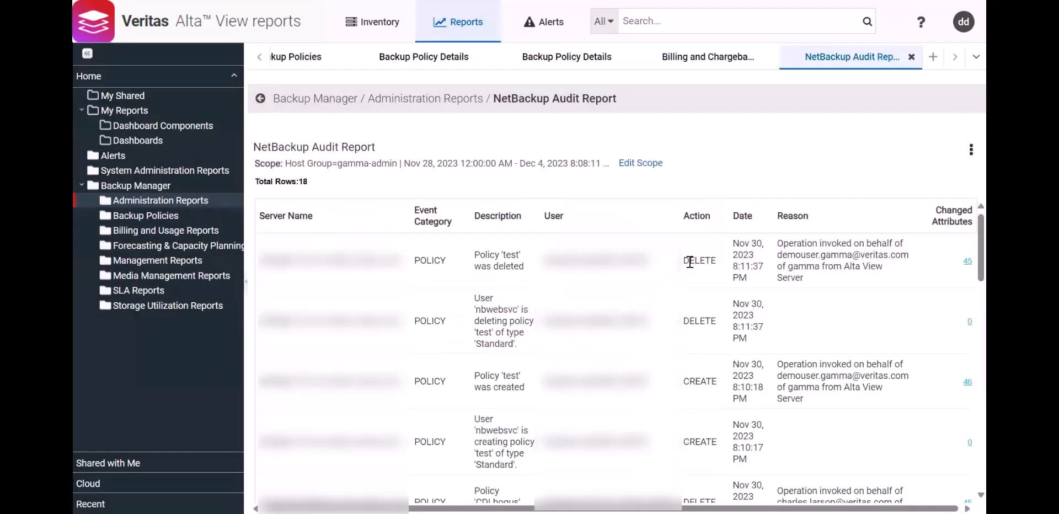
Examine the create and delete actions listed in the audit report for the POLICY event category.
drag(690, 262, 708, 263)
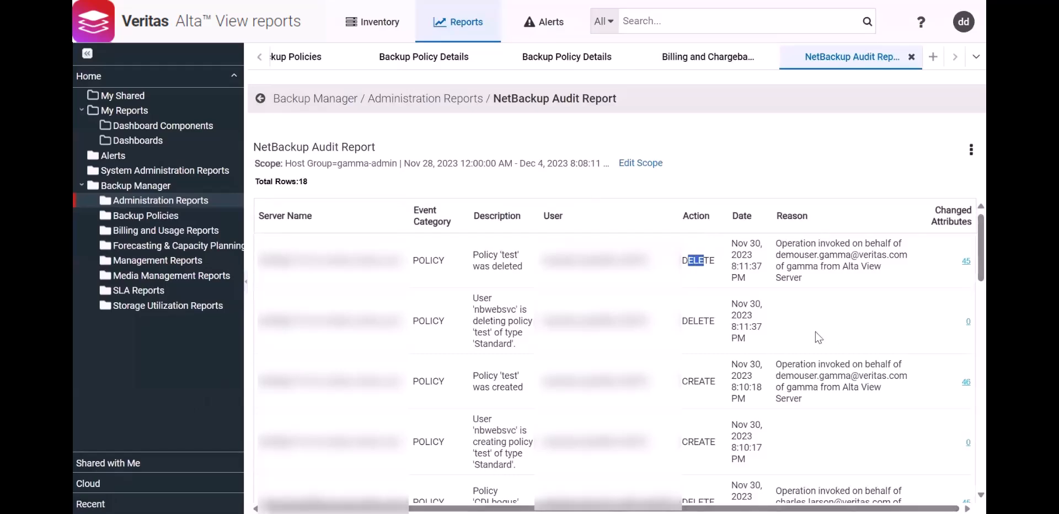
scroll(690, 331, down, 2)
scroll(690, 332, down, 2)
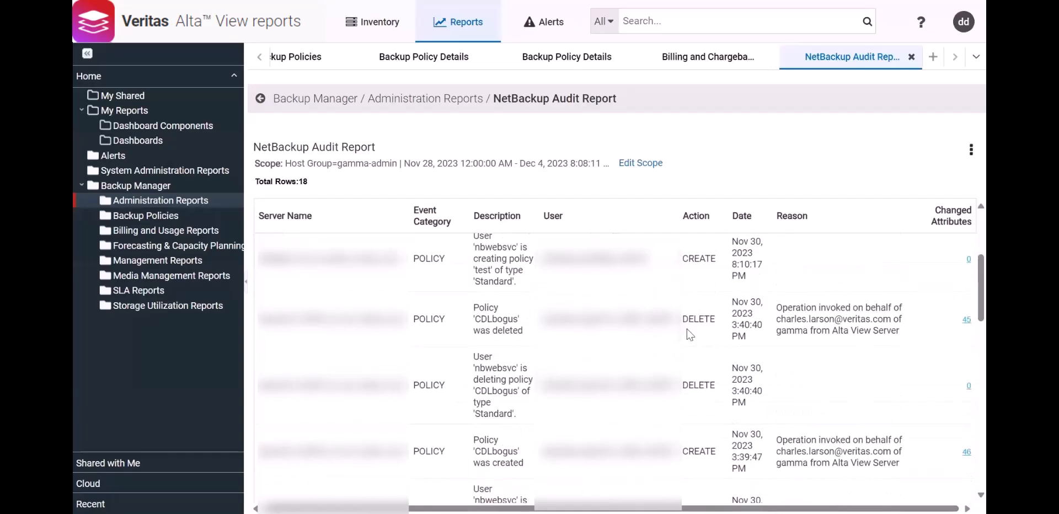
scroll(689, 332, down, 1)
mouse_move(685, 275)
mouse_down()
mouse_move(712, 276)
mouse_move(696, 276)
mouse_up()
drag(689, 406, 710, 405)
scroll(710, 406, down, 3)
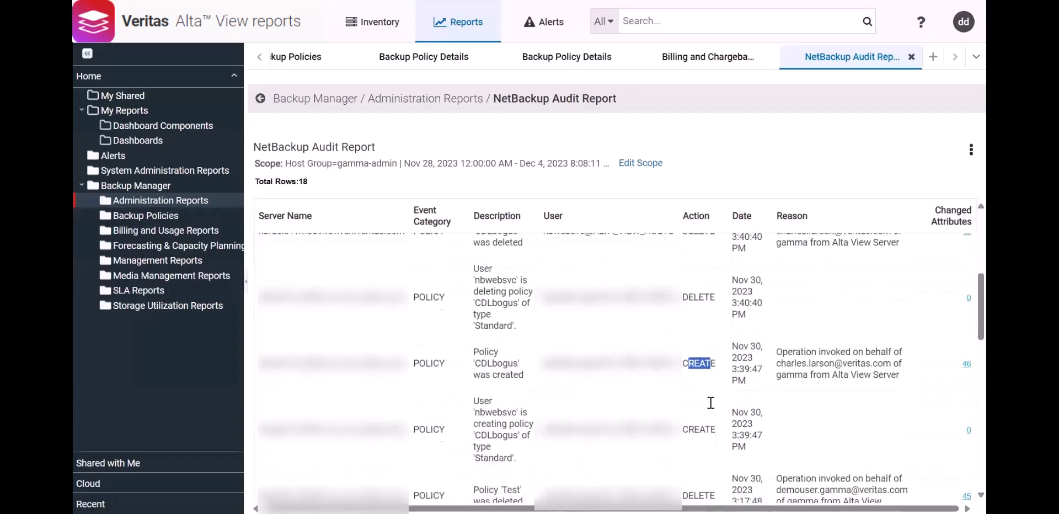
scroll(716, 414, up, 5)
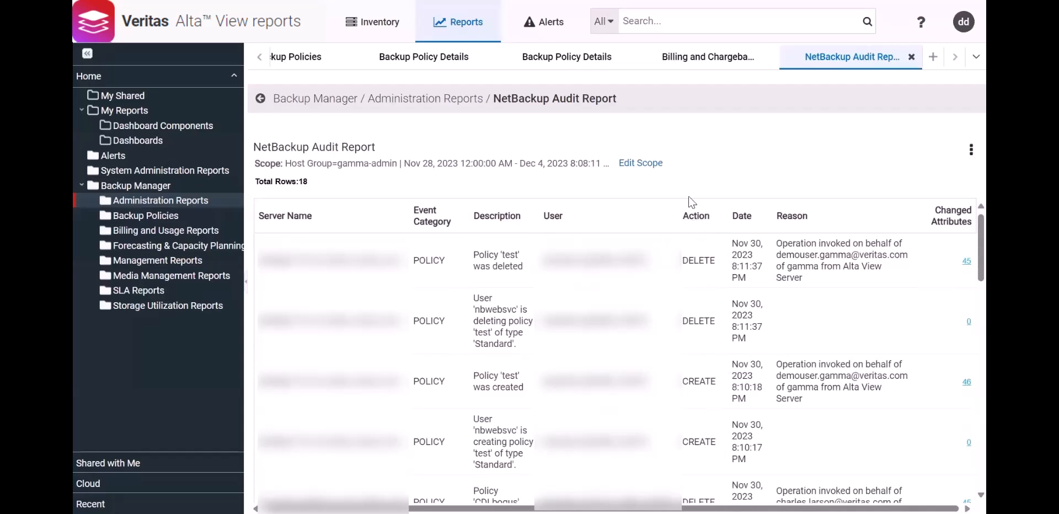
right_click(568, 194)
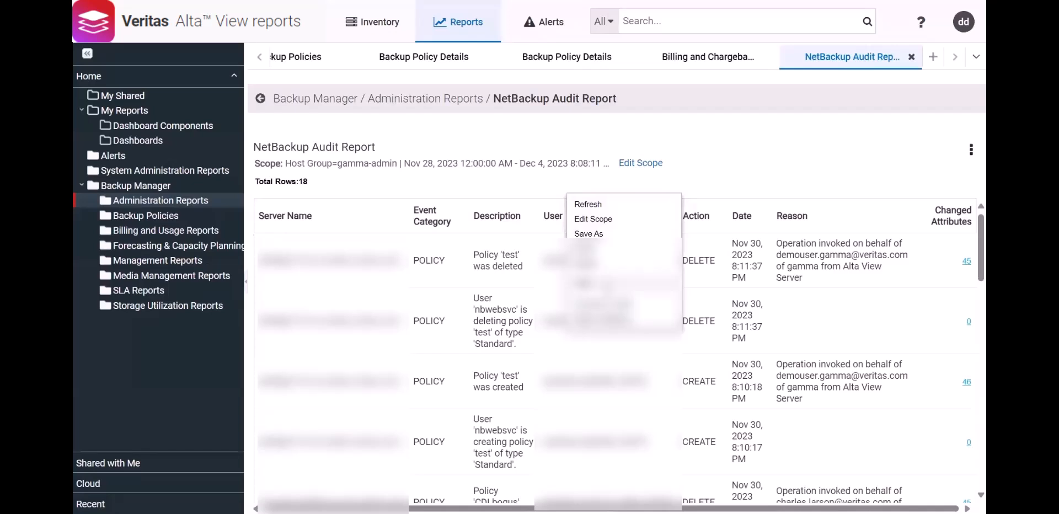
click(693, 172)
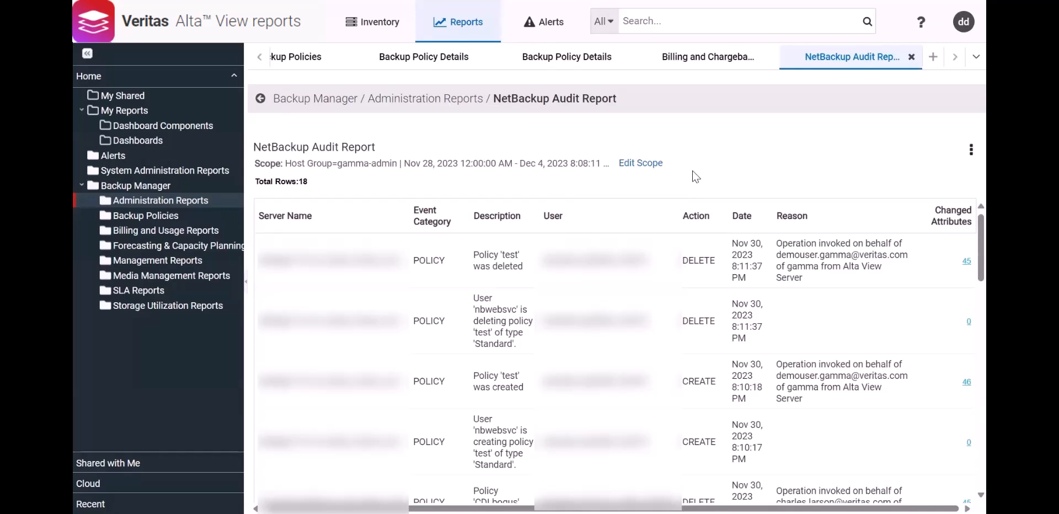
right_click(651, 218)
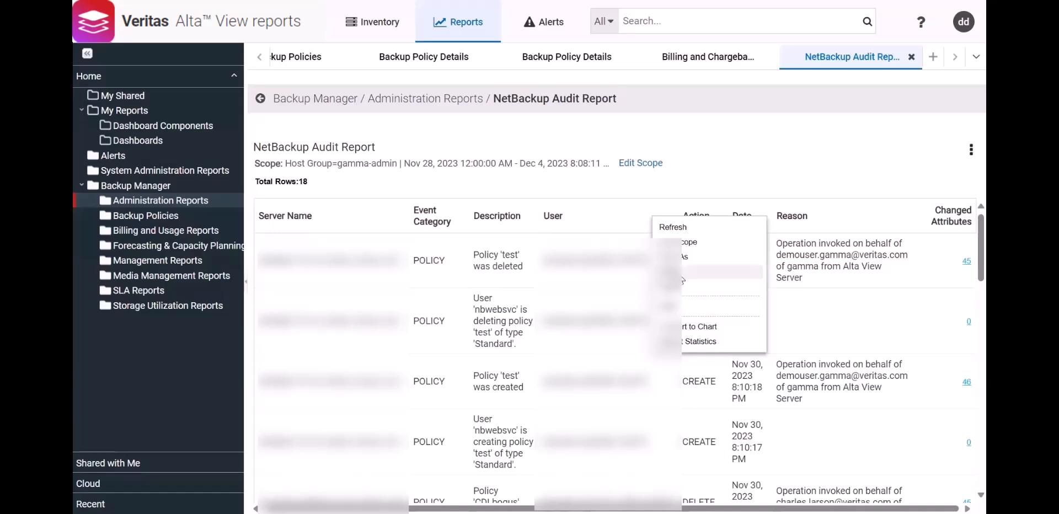
click(786, 171)
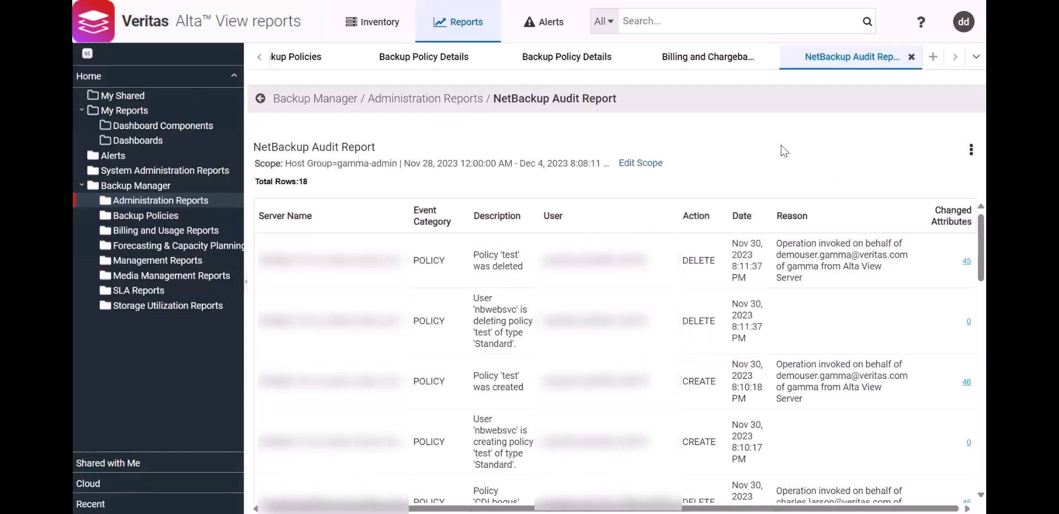
Search all reports for "verision".
click(653, 20)
text(versio)
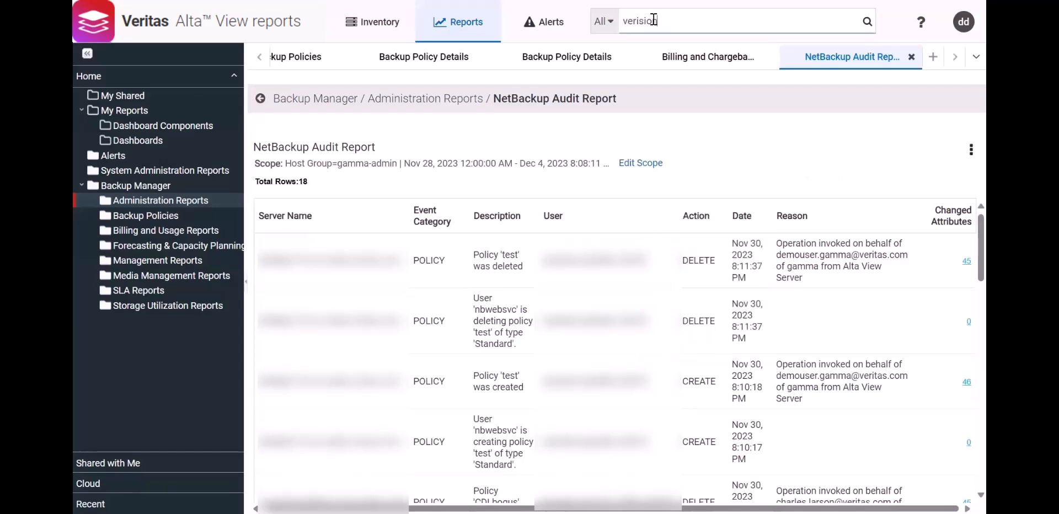
key(Escape)
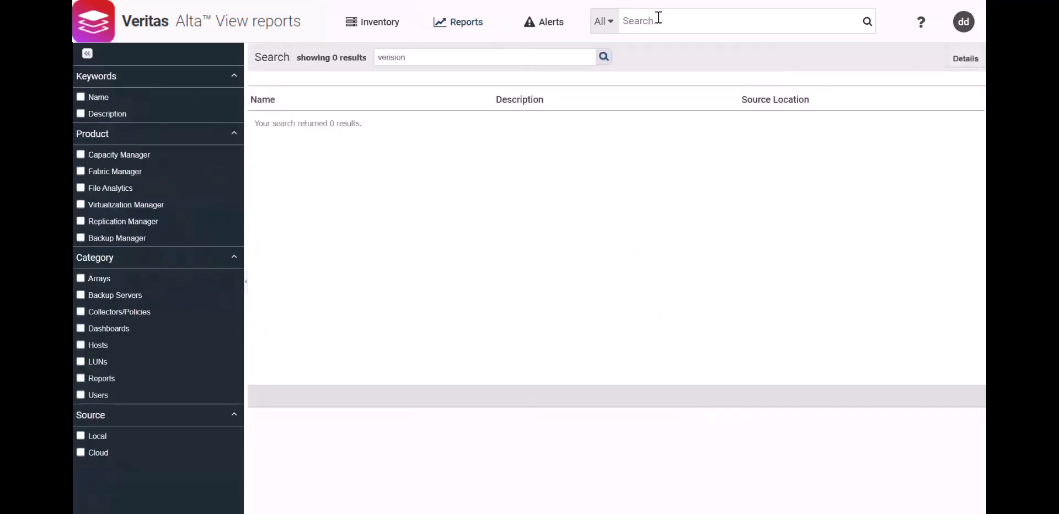
Search all reports for "status" and look through the matching reports and templates.
click(659, 19)
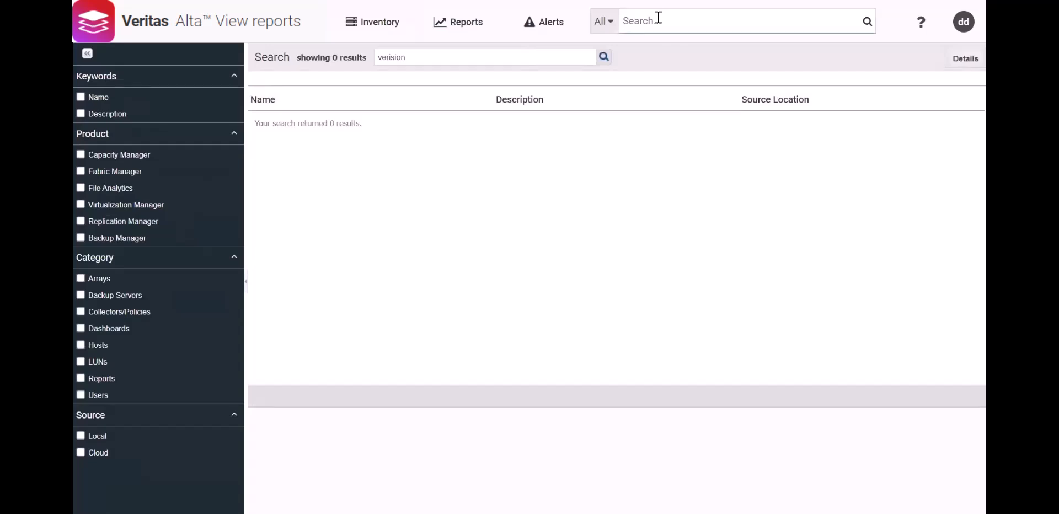
text(status)
key(Return)
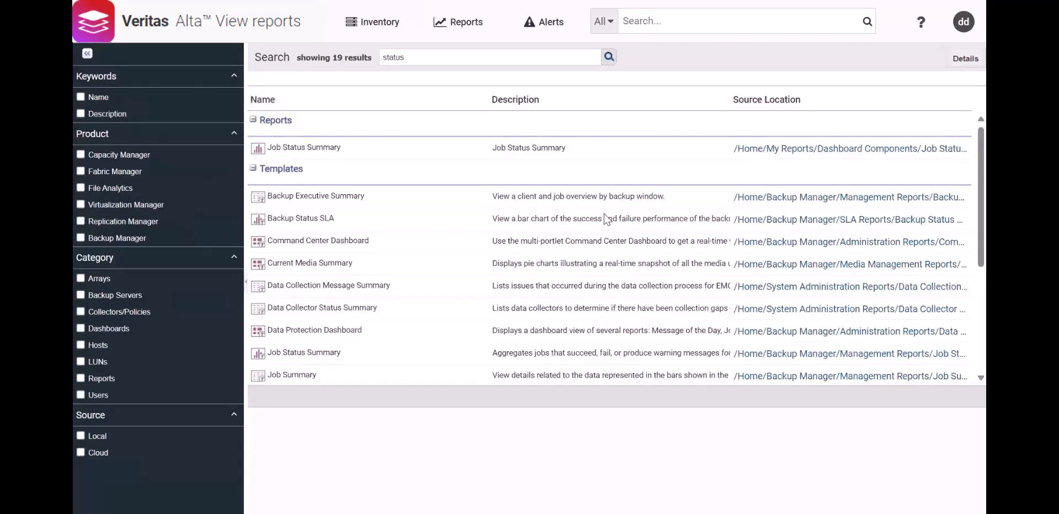
scroll(375, 284, down, 1)
scroll(377, 287, down, 2)
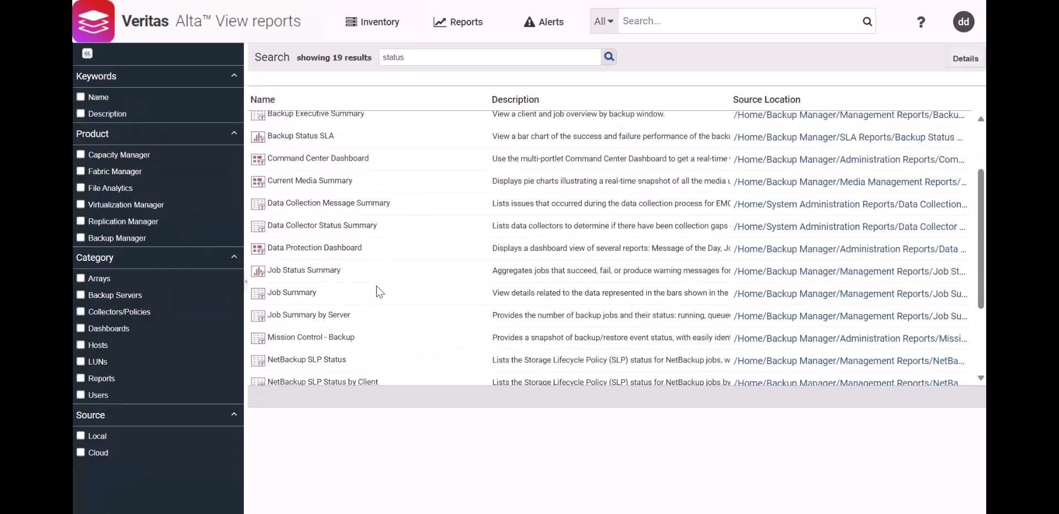
scroll(379, 292, up, 3)
Generate the Backup Executive Summary report from the search results and review its job and client success rates per backup window.
click(325, 195)
double_click(325, 195)
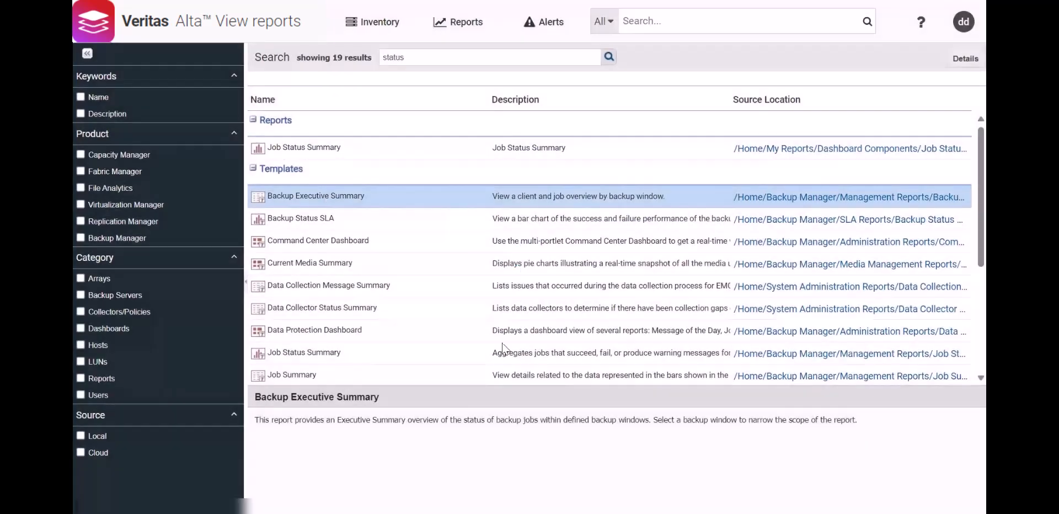
click(272, 323)
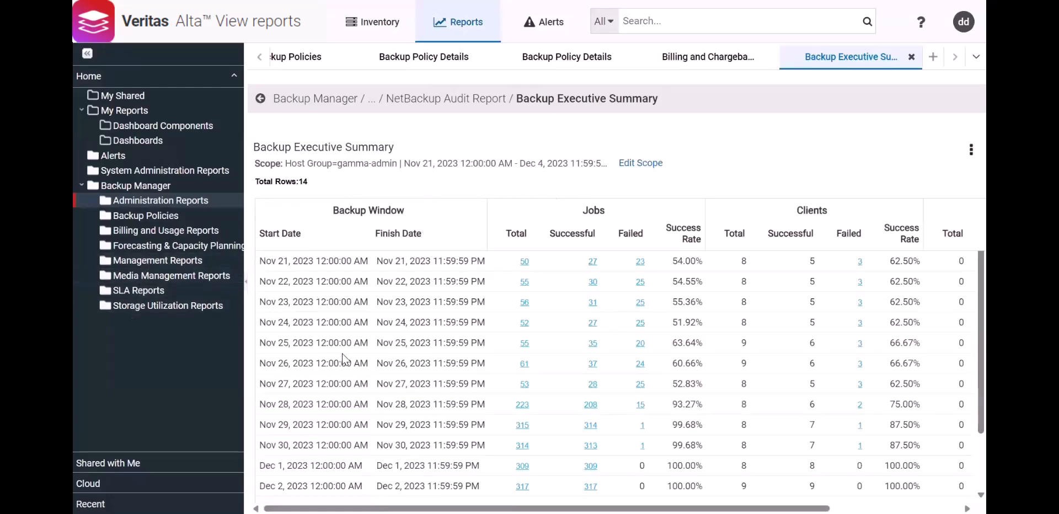
scroll(343, 359, down, 2)
scroll(342, 353, up, 2)
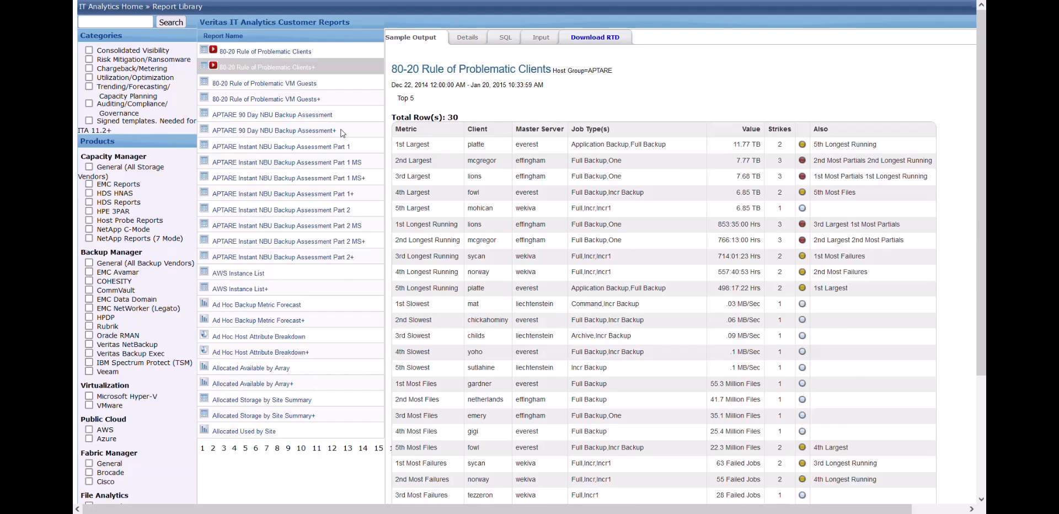
In the IT Analytics Report Library, filter for signed templates for ITA 11.2+, General (All Backup Vendors) and Veritas NetBackup.
click(90, 120)
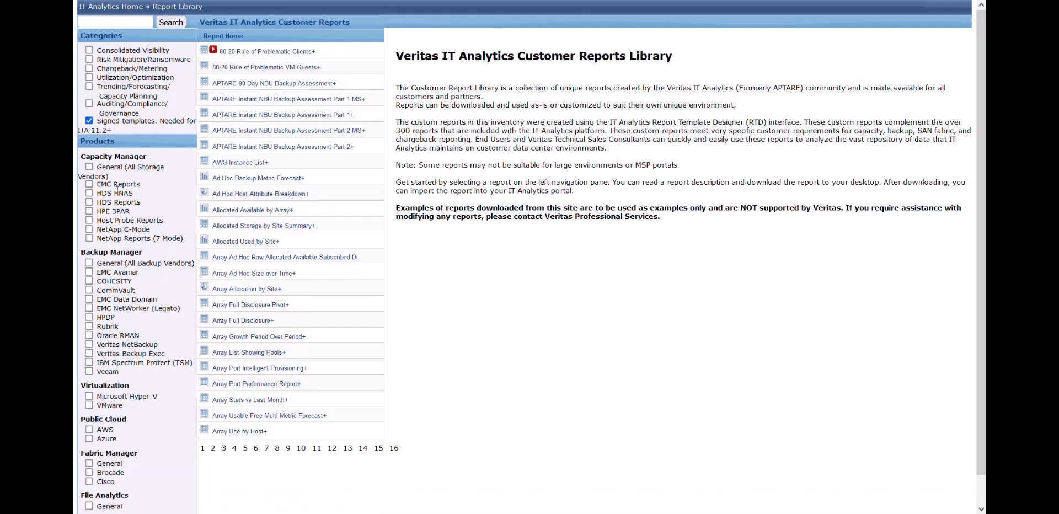
scroll(116, 190, down, 1)
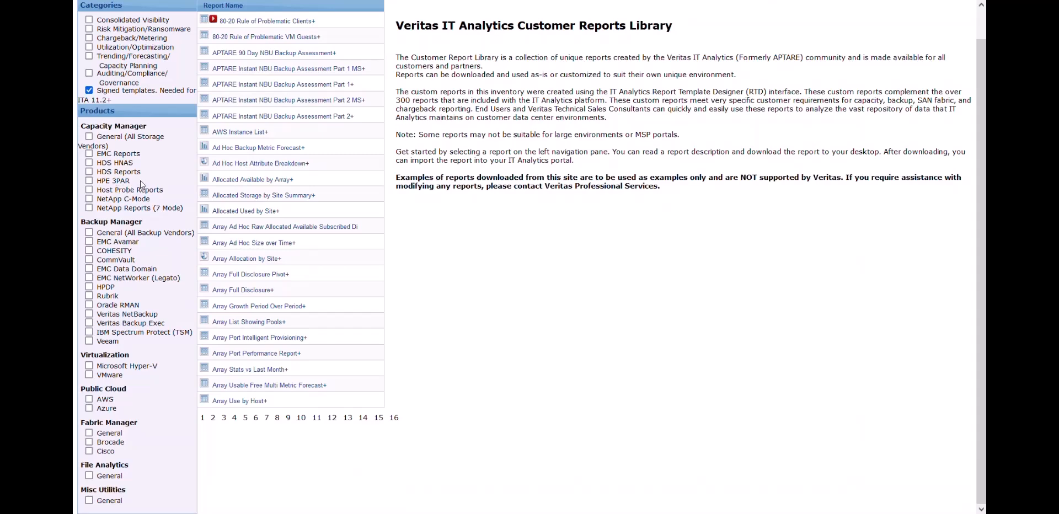
scroll(121, 386, up, 1)
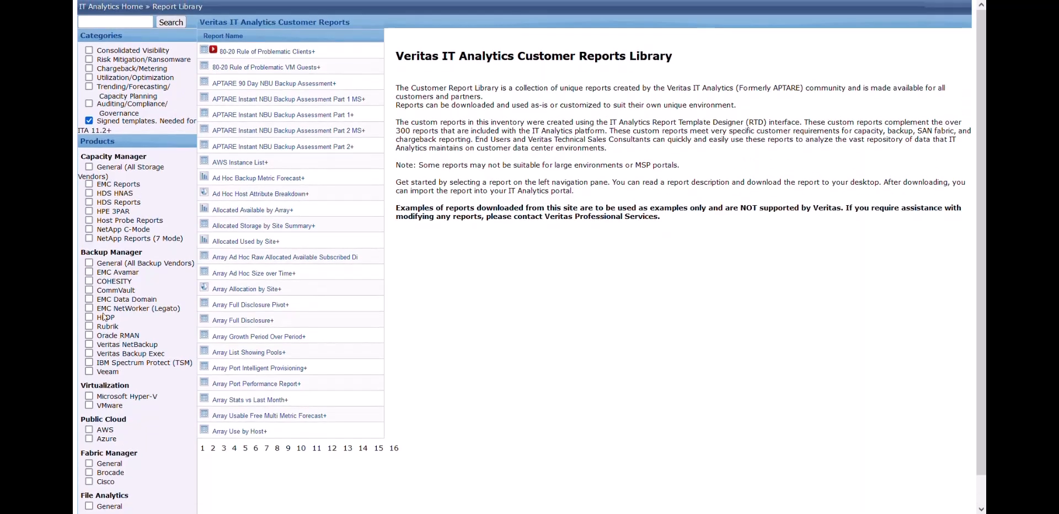
click(89, 263)
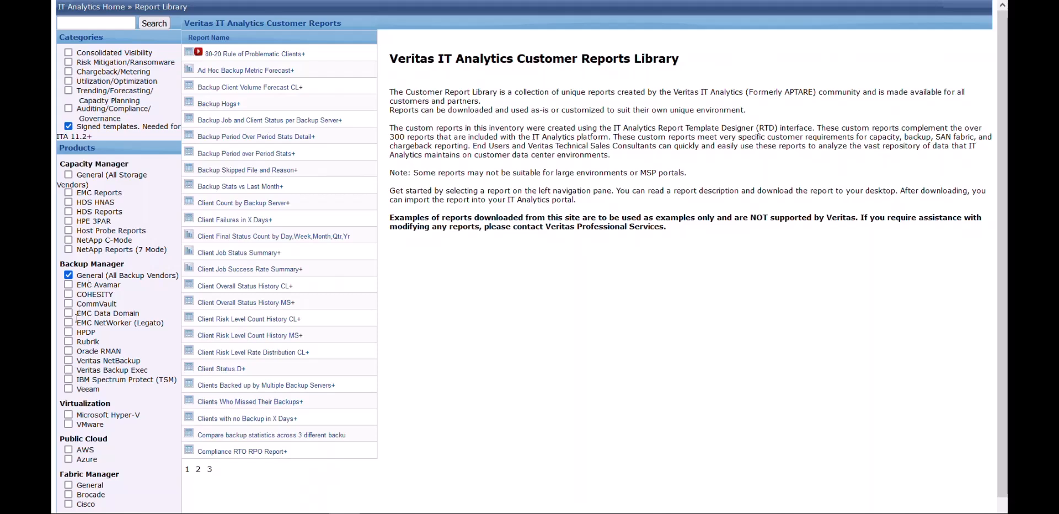
click(68, 361)
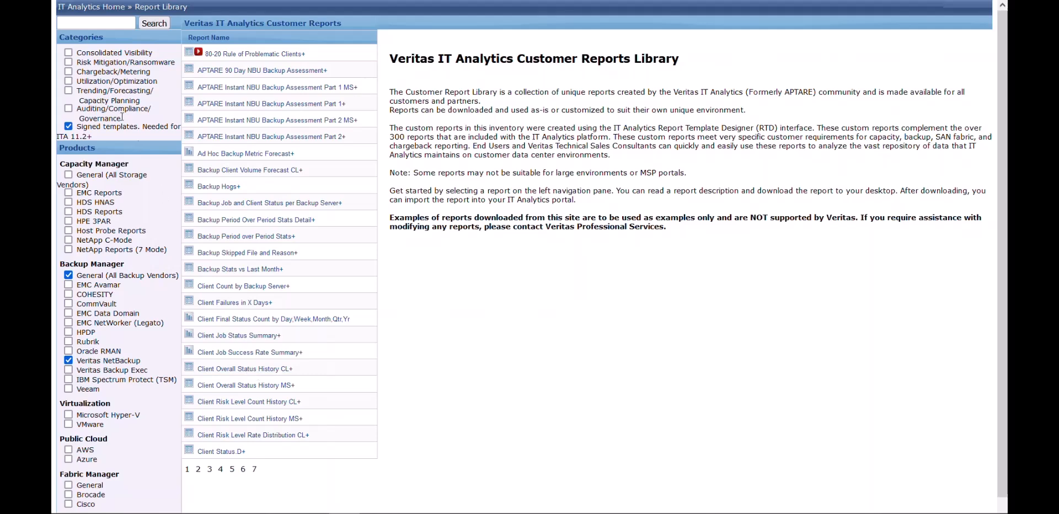
Search the filtered report library for "dedupe".
click(85, 22)
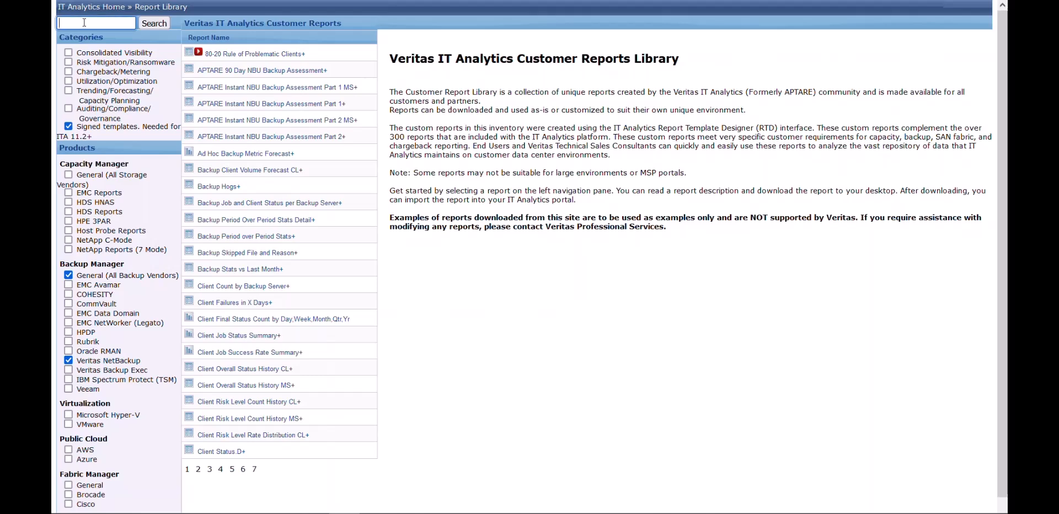
text(dedupe)
click(148, 26)
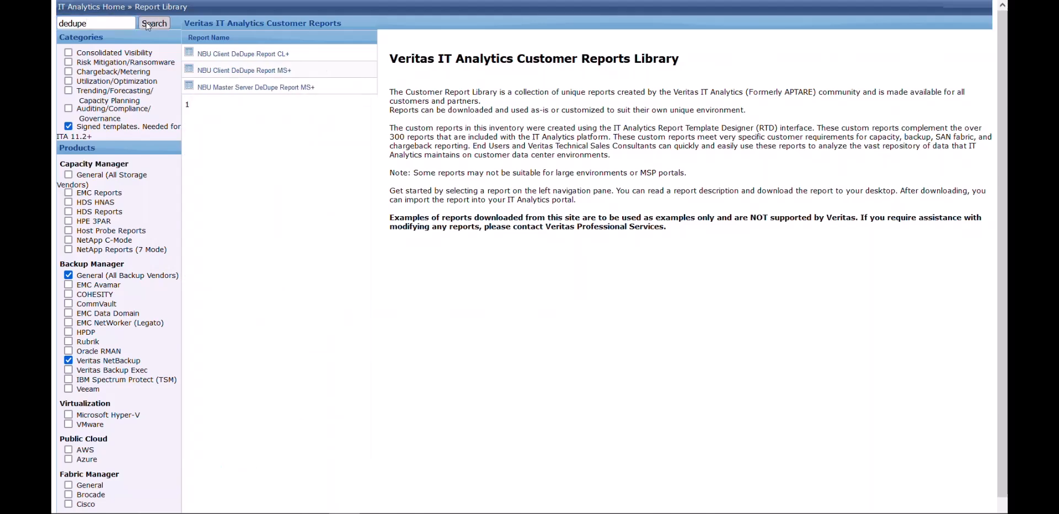
Compare the sample outputs of the NBU Client DeDupe Report CL+, Client DeDupe Report MS+ and Master Server DeDupe Report MS+.
click(247, 54)
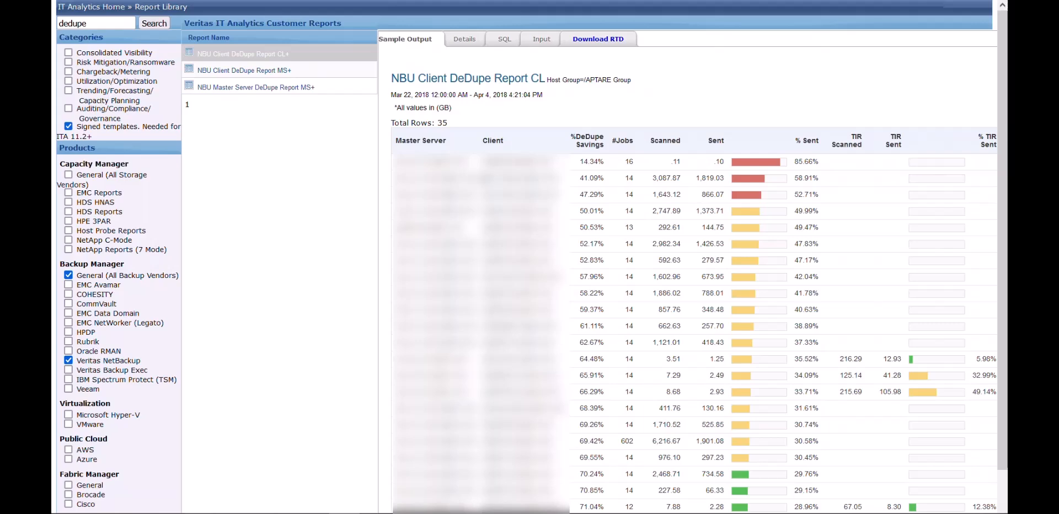
click(254, 73)
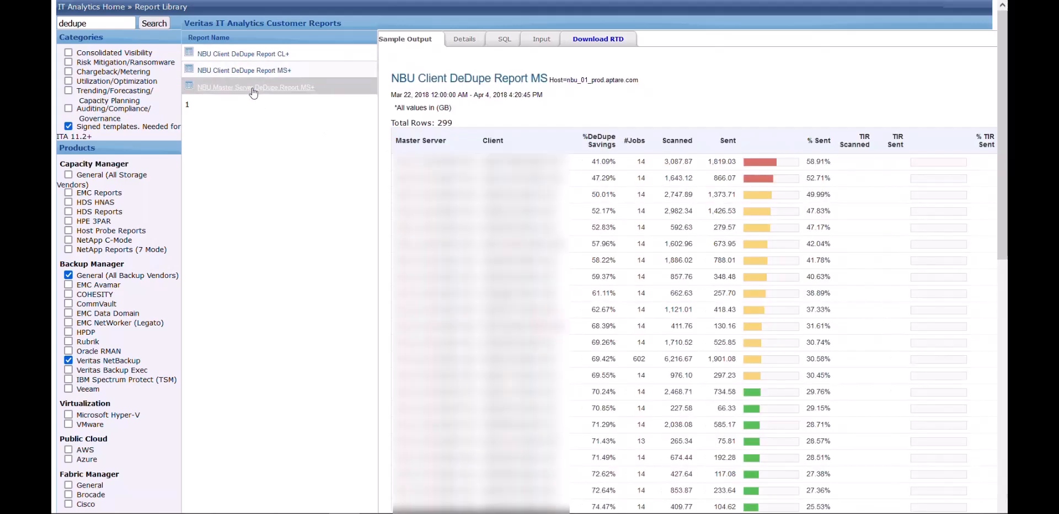
click(254, 88)
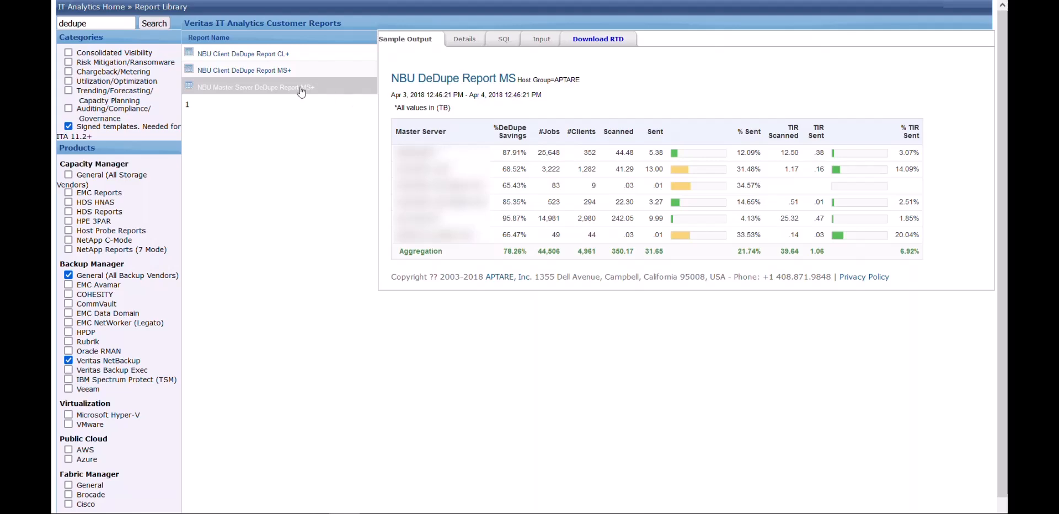
click(263, 55)
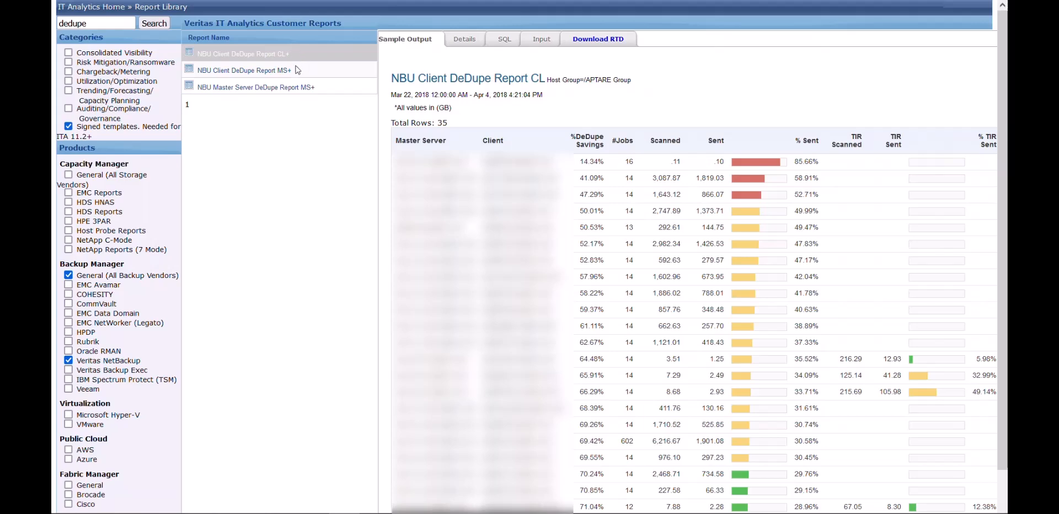
click(271, 89)
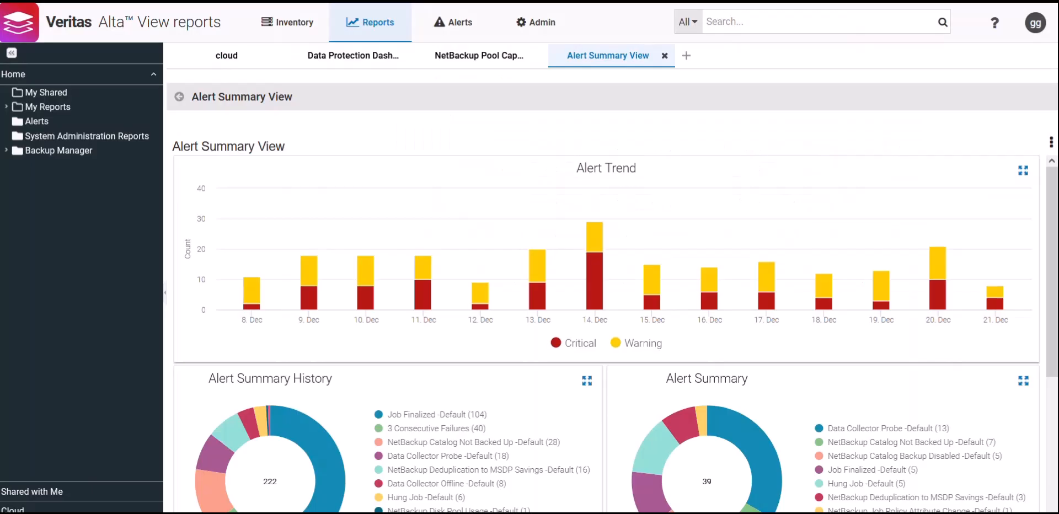
Switch to Veritas Alta View reports and open the Report Library folder under My Reports.
scroll(309, 121, down, 1)
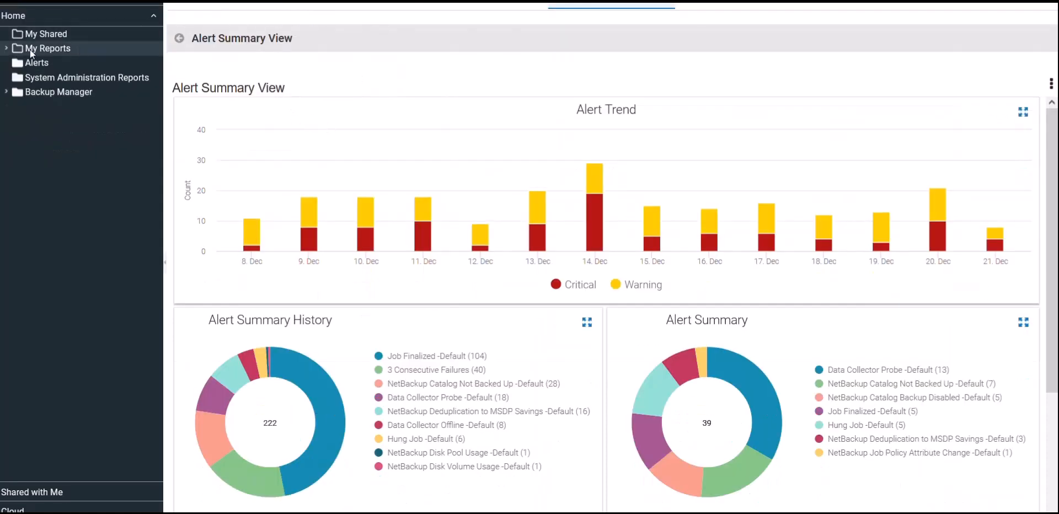
click(7, 49)
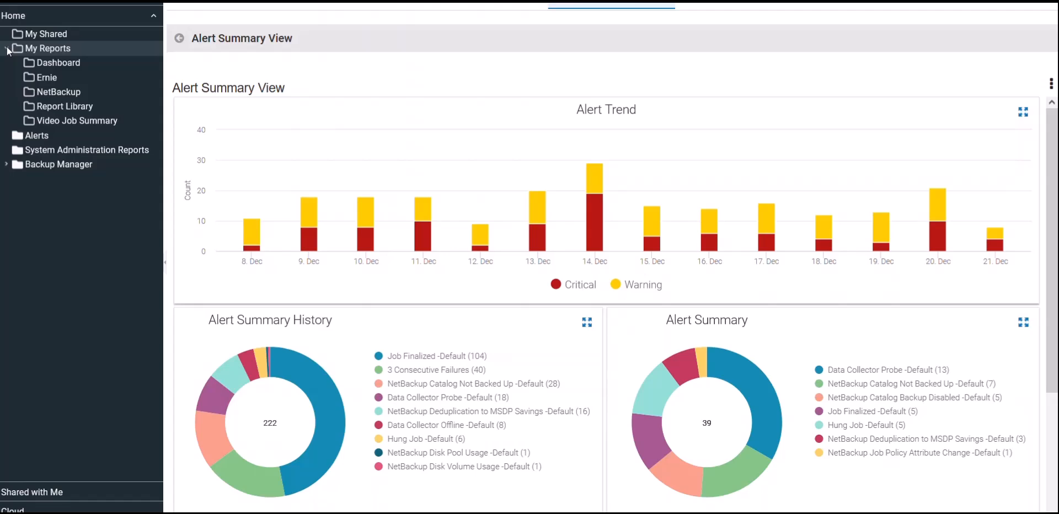
click(64, 107)
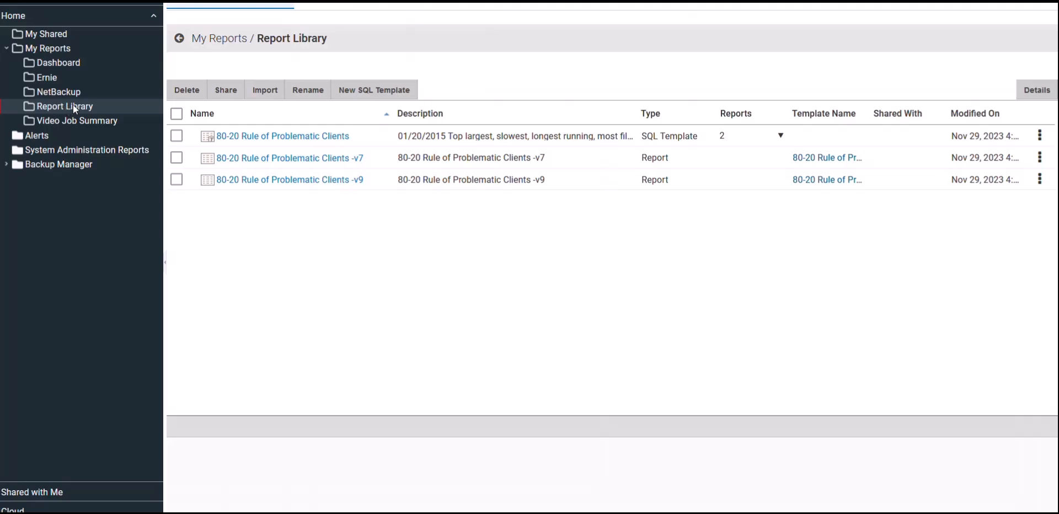
Import the template file NBU DeDupe Report MS.rtd into the Report Library folder.
click(264, 90)
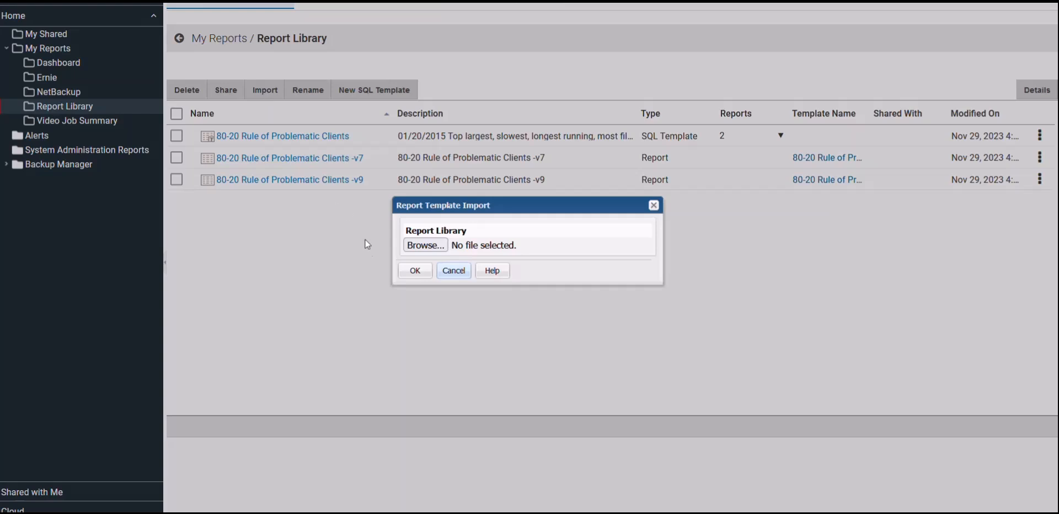
click(430, 248)
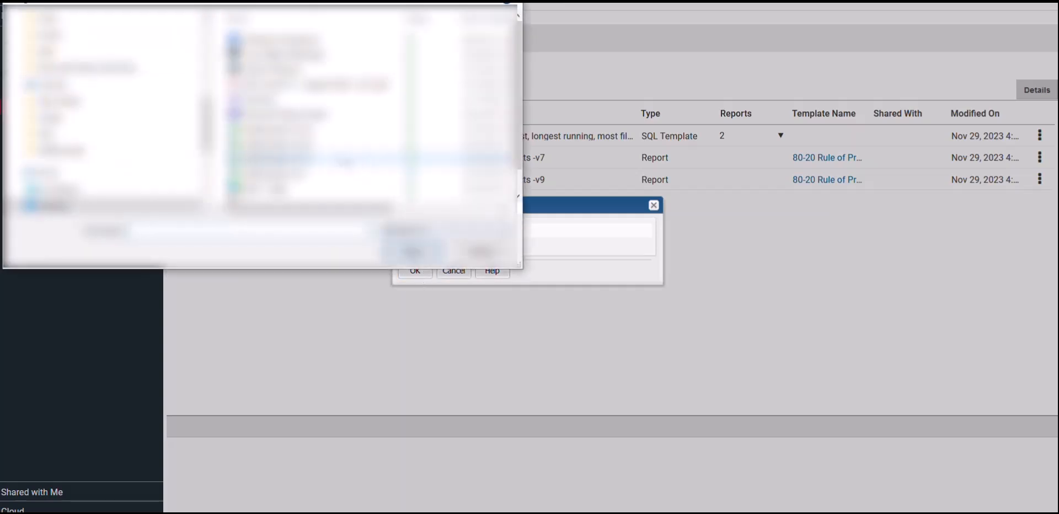
drag(207, 126, 207, 46)
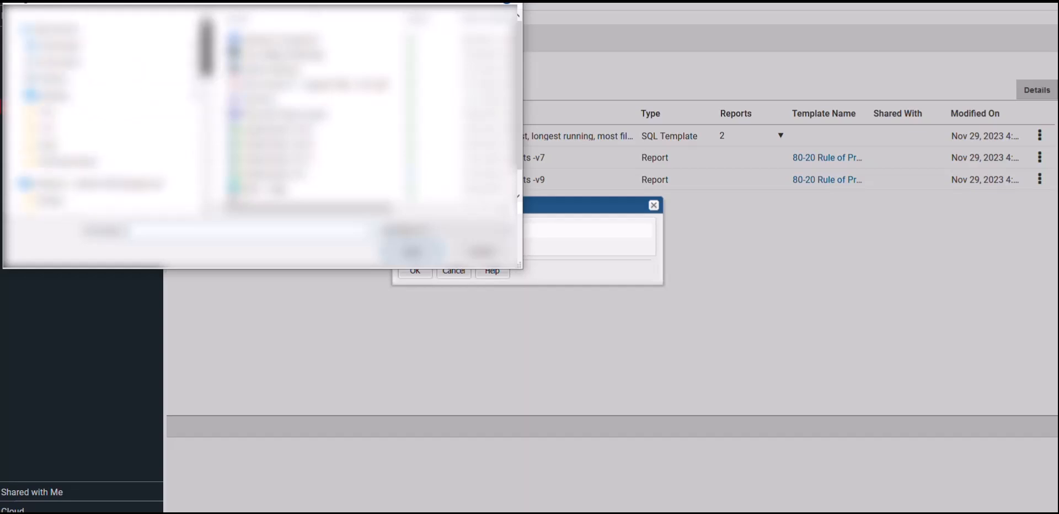
click(70, 49)
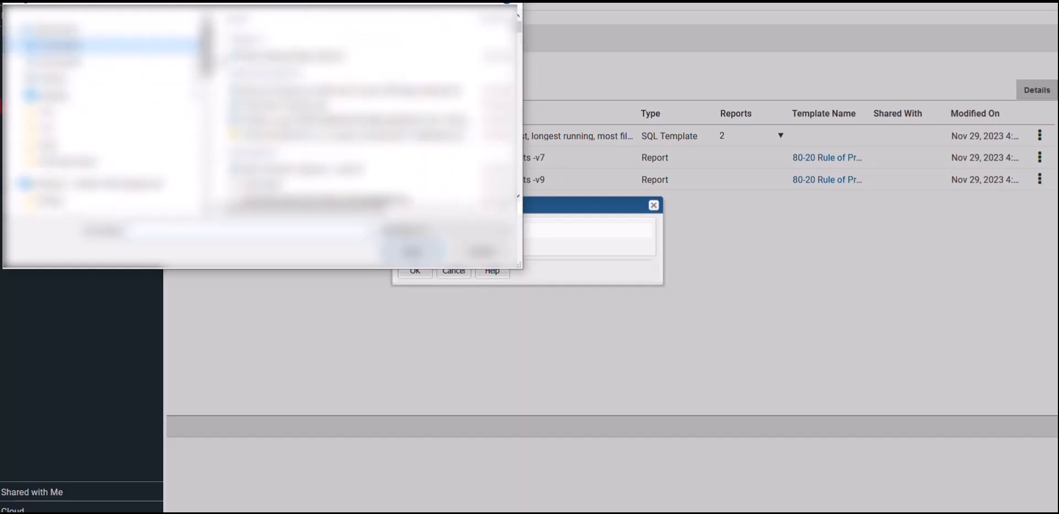
click(287, 55)
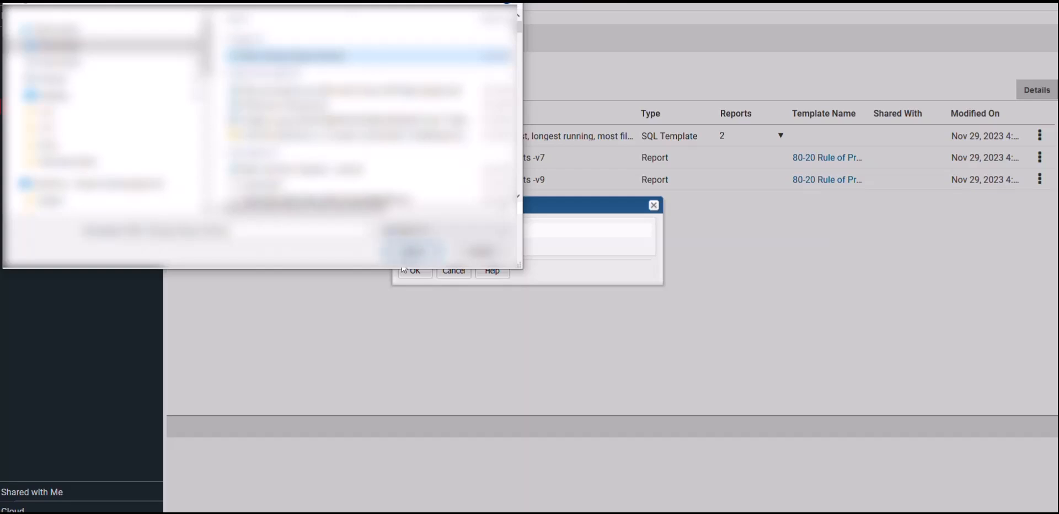
click(412, 251)
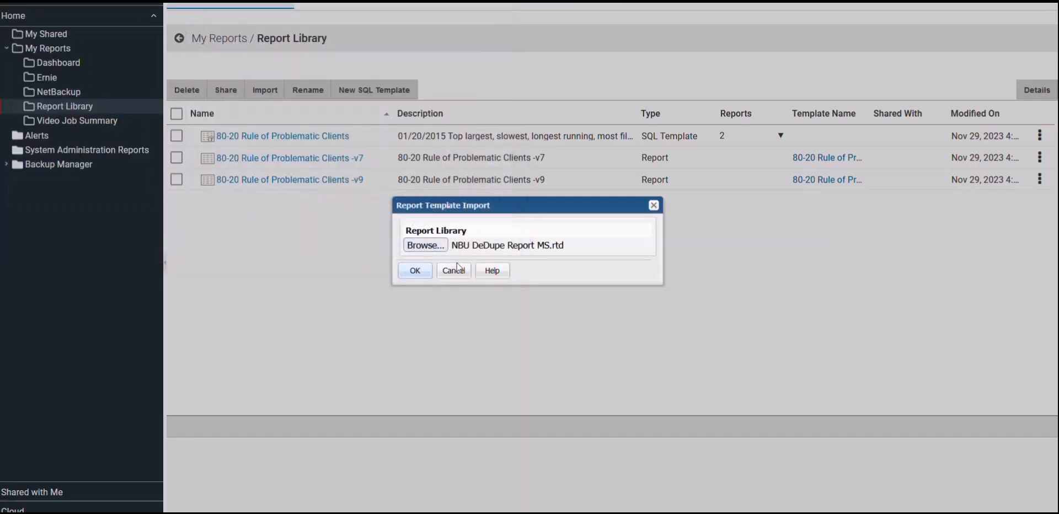
click(415, 272)
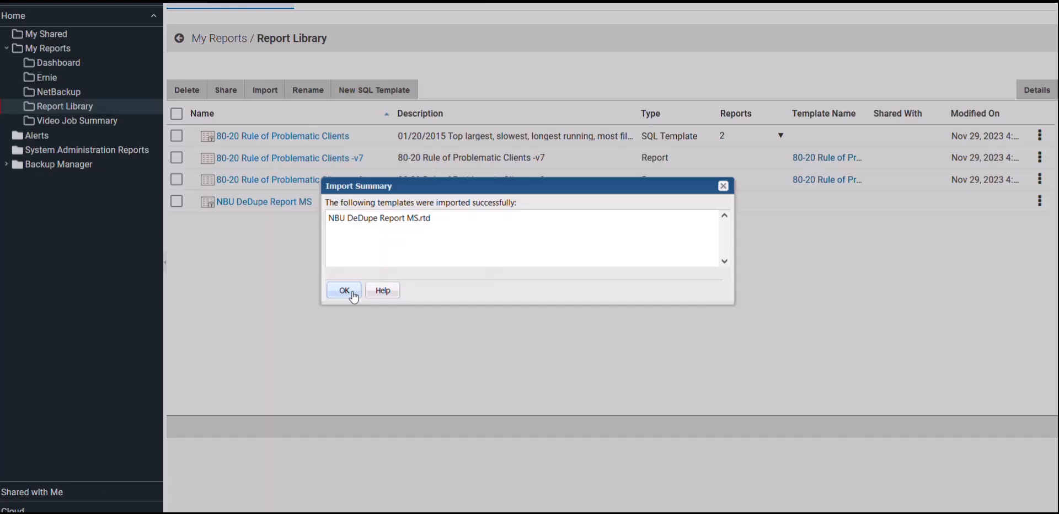
click(345, 291)
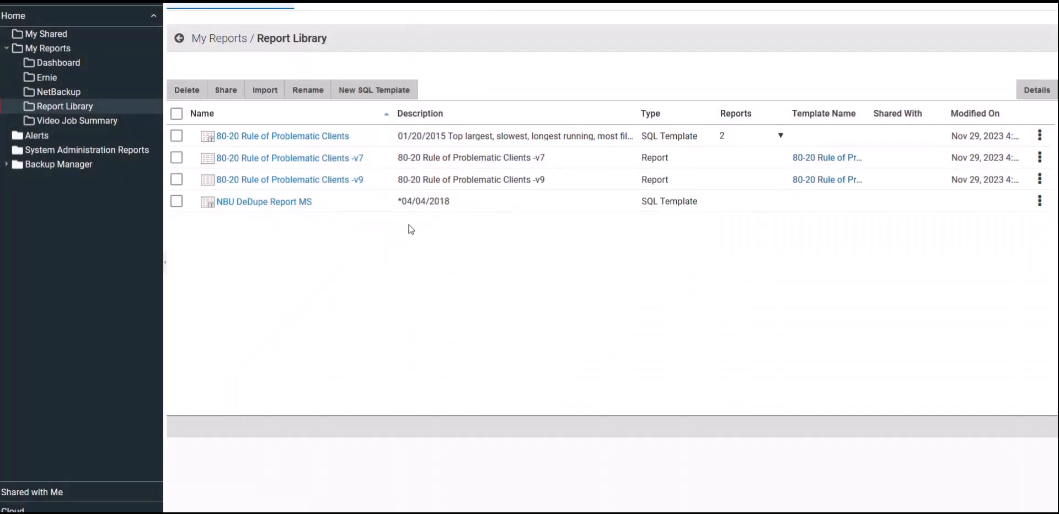
Generate the imported NBU DeDupe Report MS for the Last 7 days with values in GB.
click(242, 203)
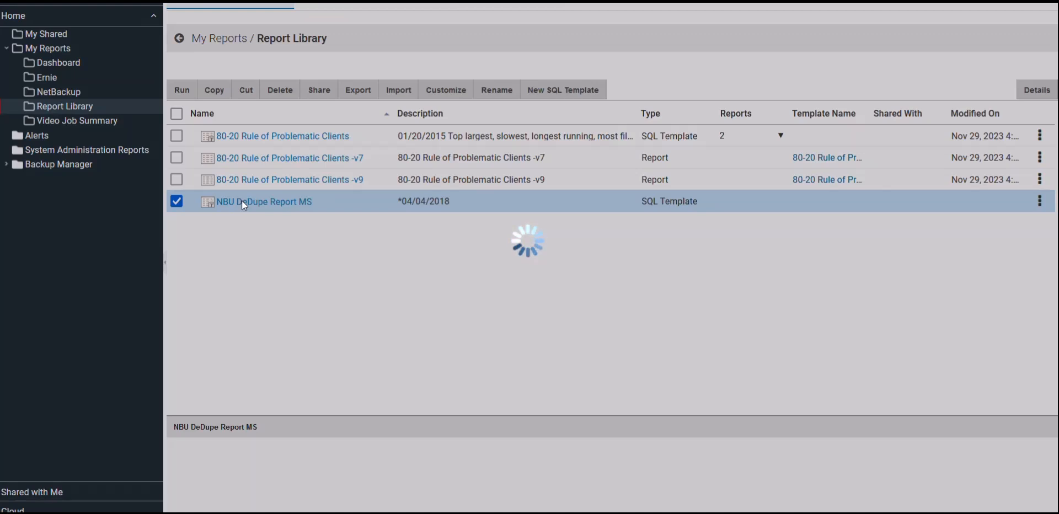
click(436, 195)
scroll(386, 457, down, 5)
click(378, 419)
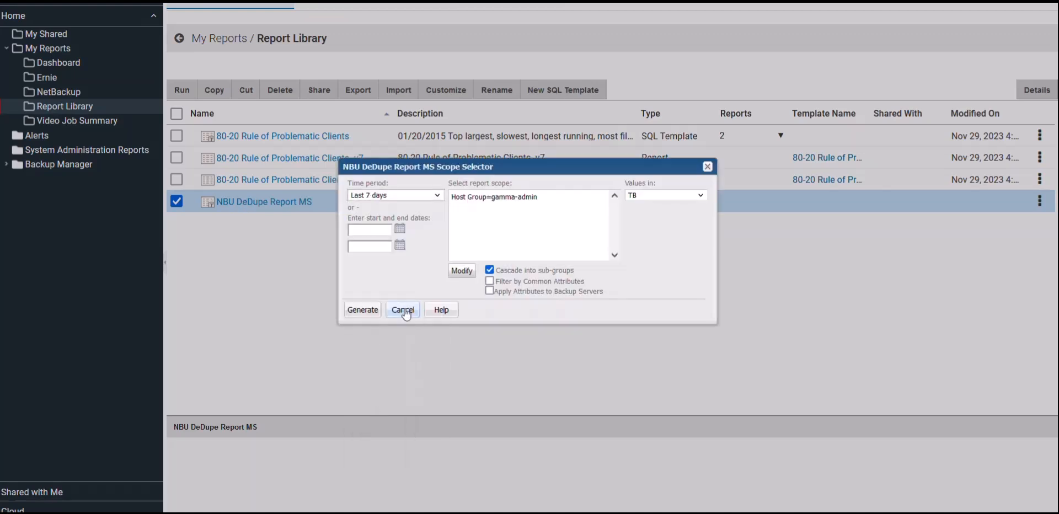
click(700, 196)
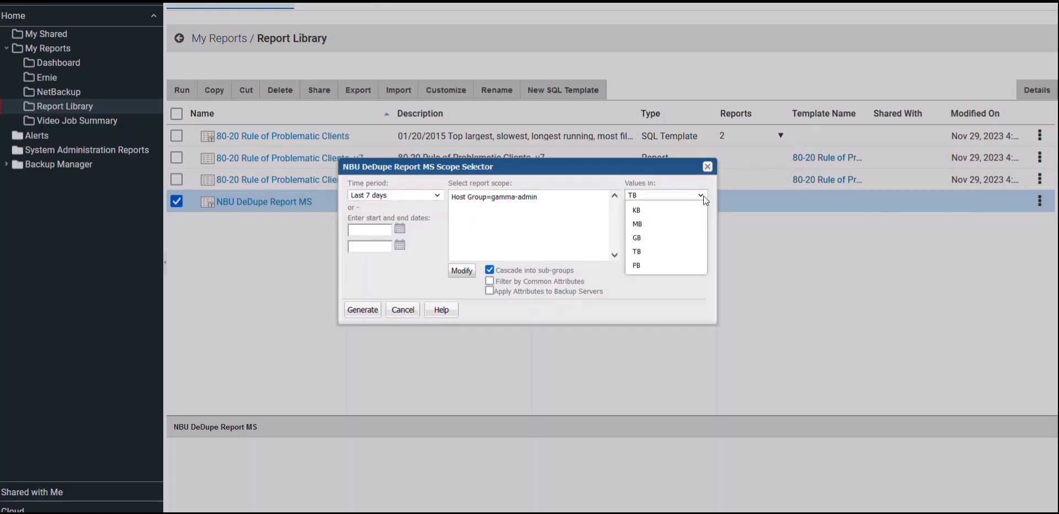
click(666, 239)
click(362, 311)
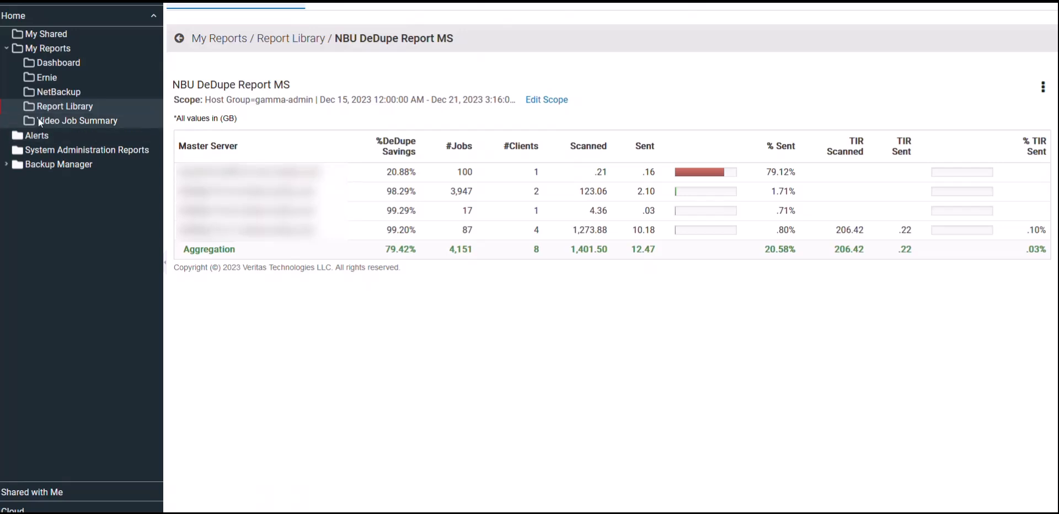
Examine the SQL query of the NBU DeDupe Report MS template in the Report Library, leaving the template designer without saving.
click(50, 110)
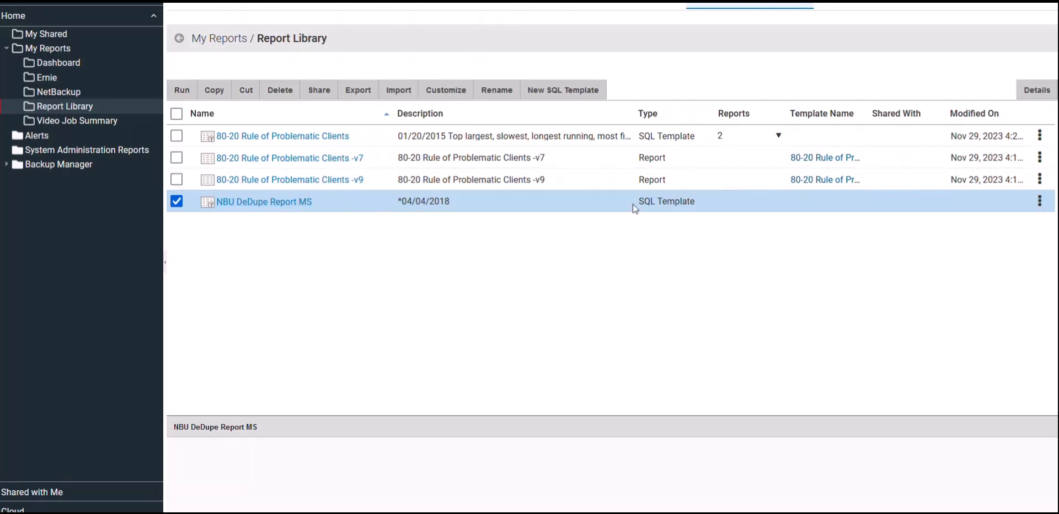
click(450, 92)
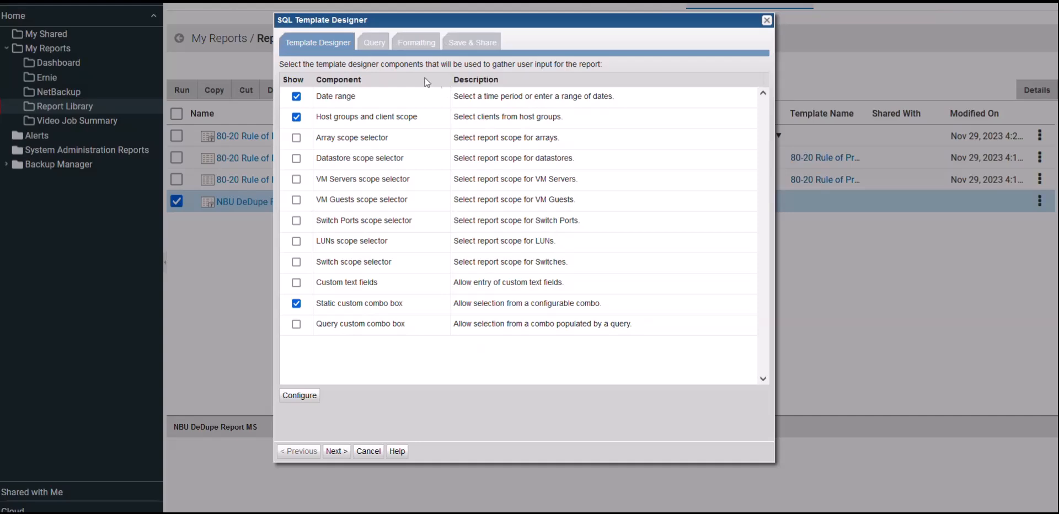
click(370, 46)
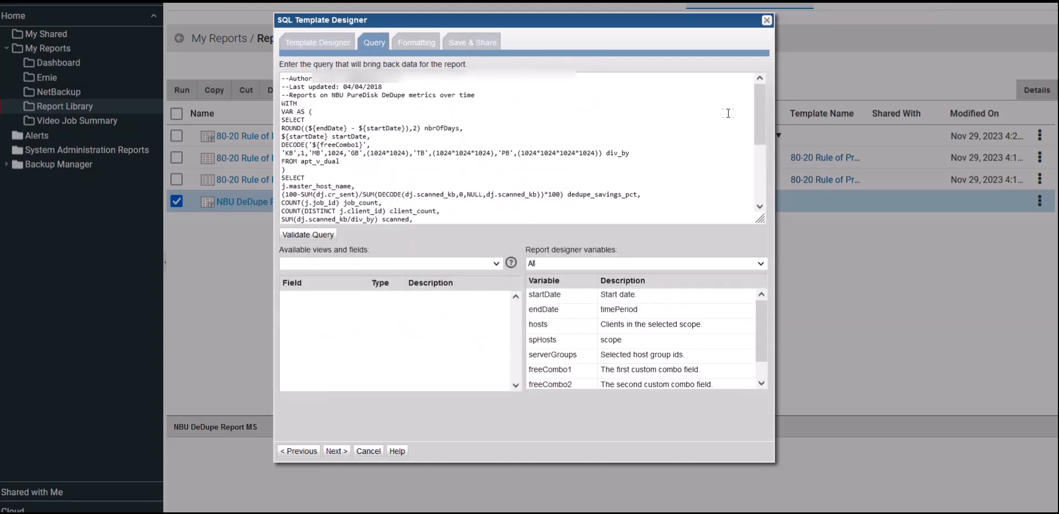
drag(759, 99, 772, 170)
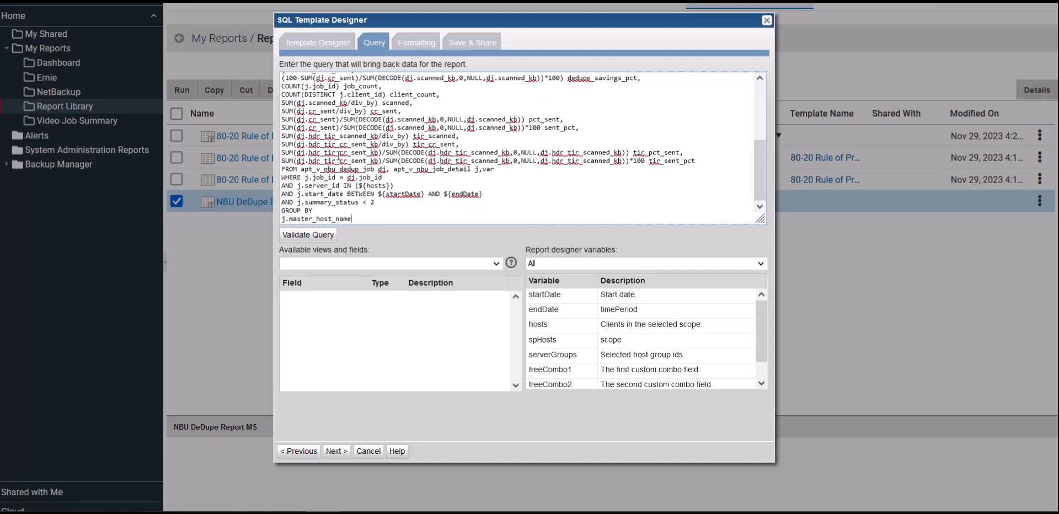
scroll(339, 157, up, 4)
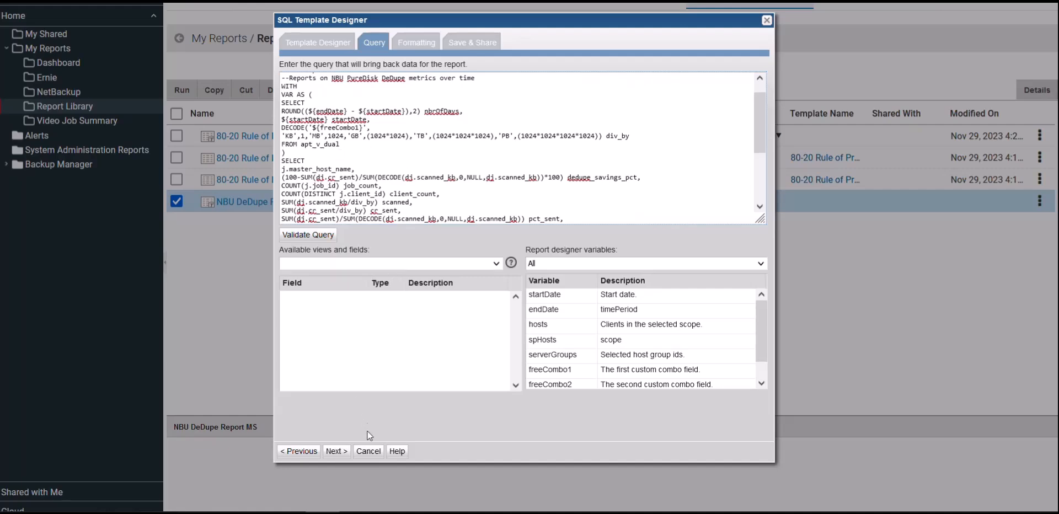
click(368, 451)
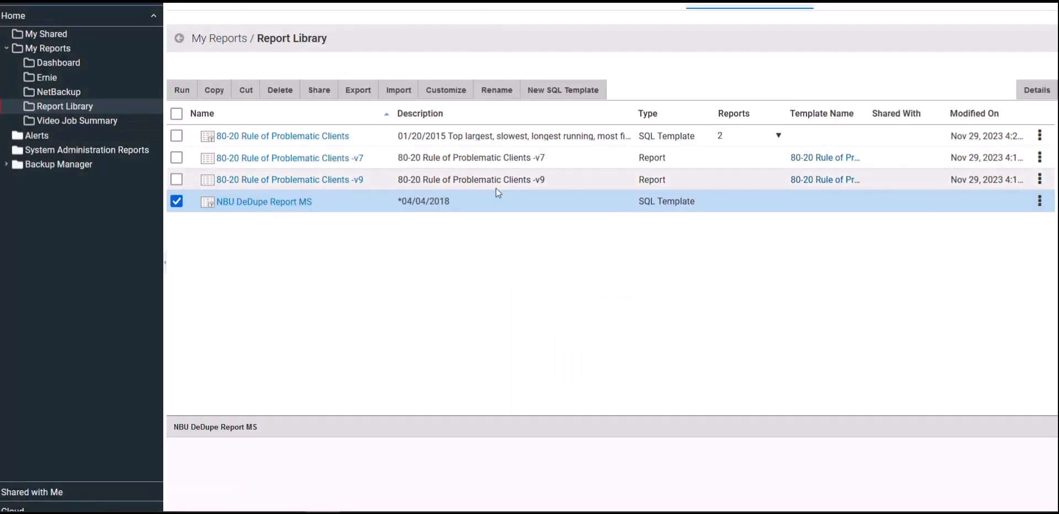